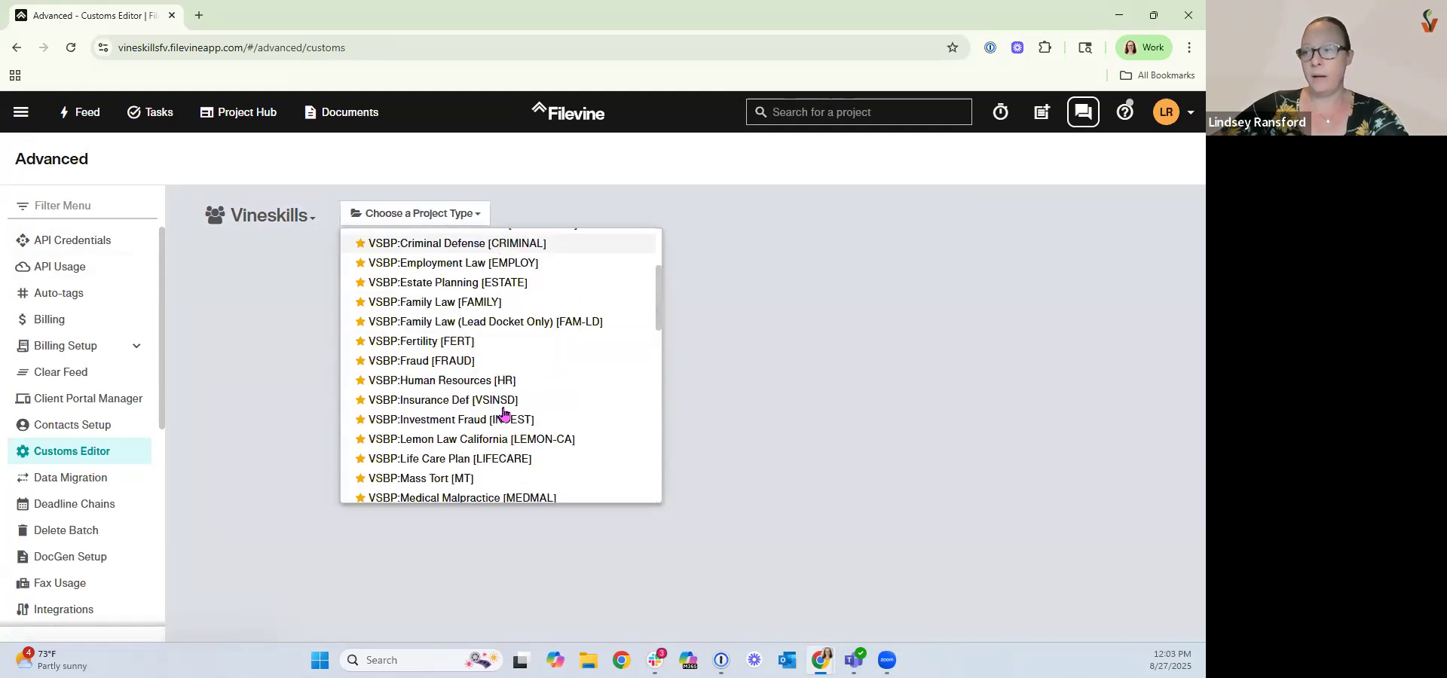
Open the zz:Free Help-Personal Injury [FREEHELP] project type in the Customs Editor.
scroll(503, 413, down, 6)
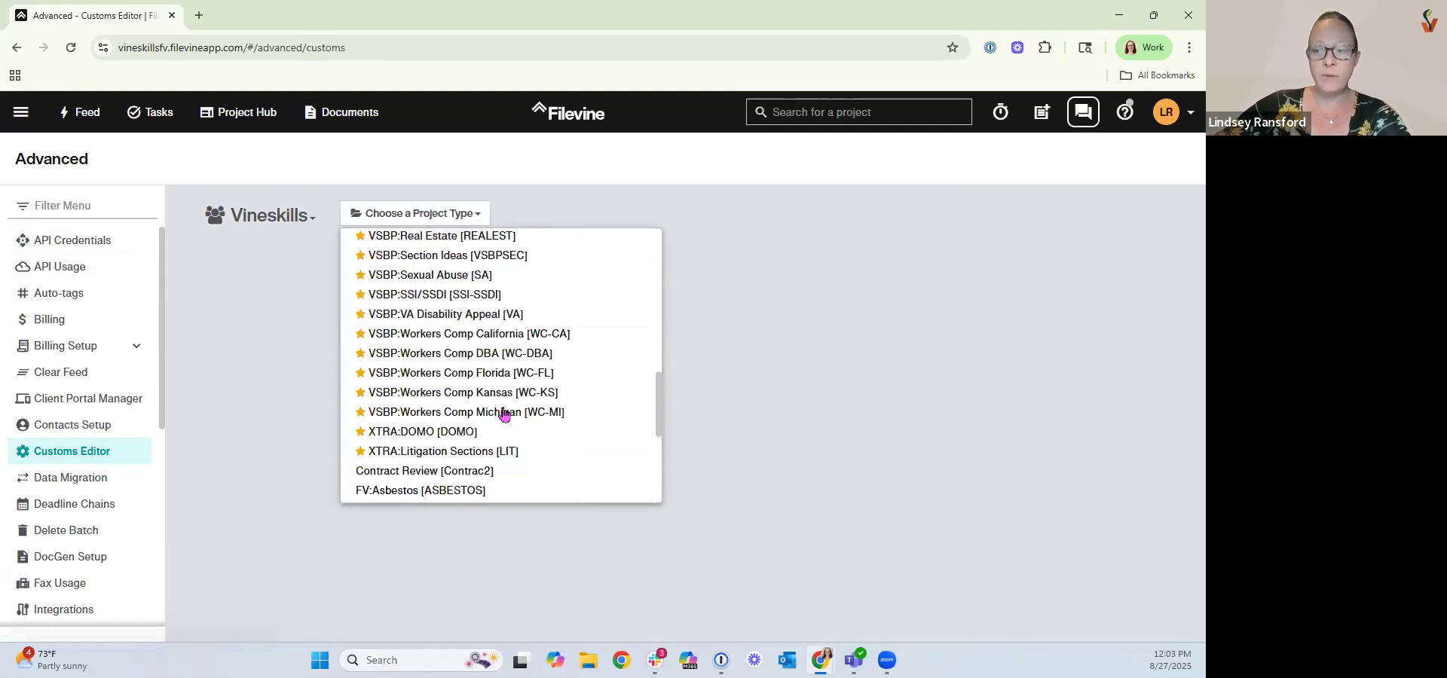
scroll(504, 412, down, 2)
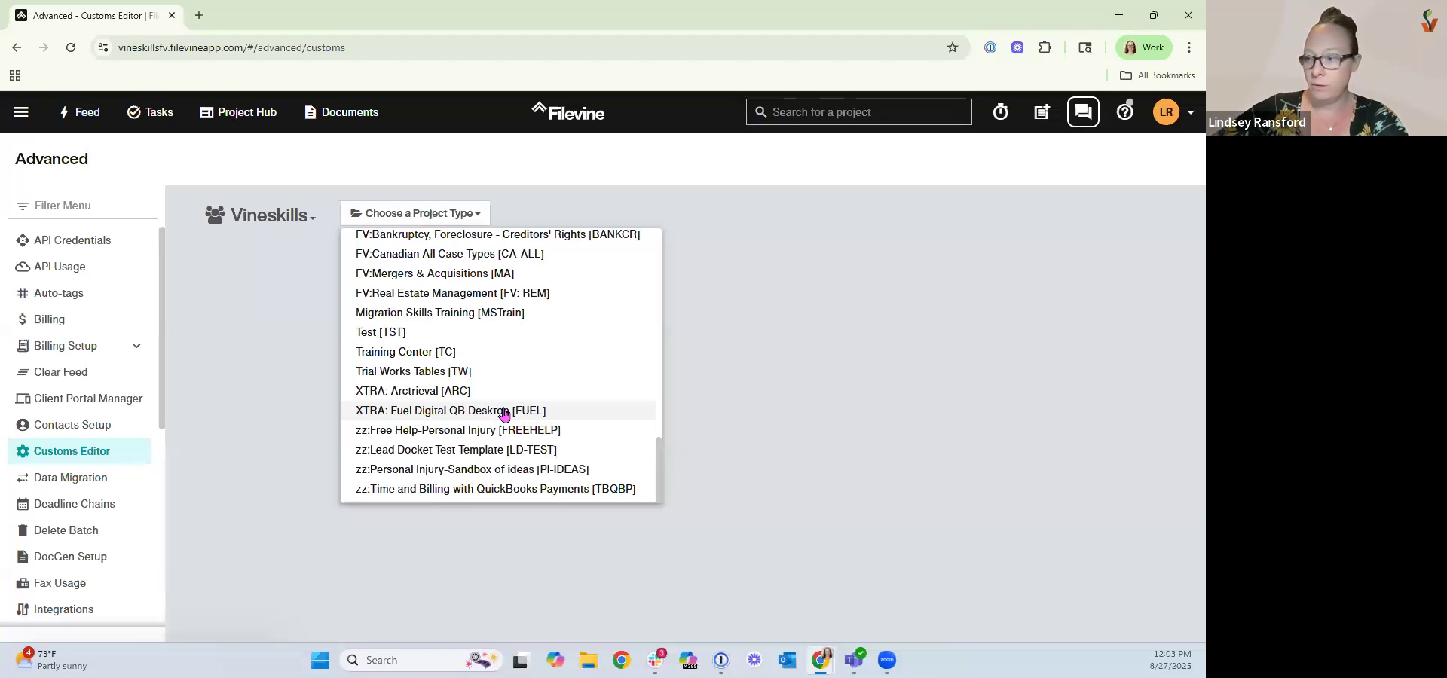
click(502, 430)
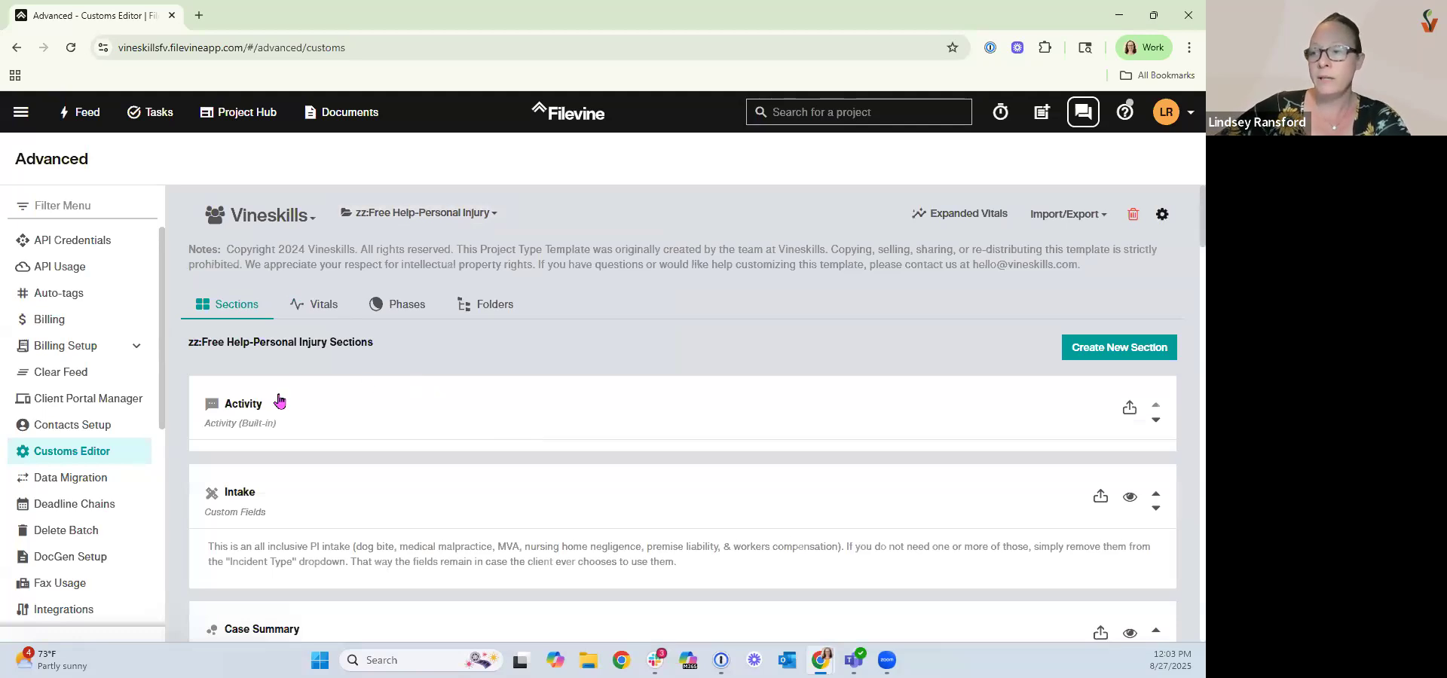
click(384, 219)
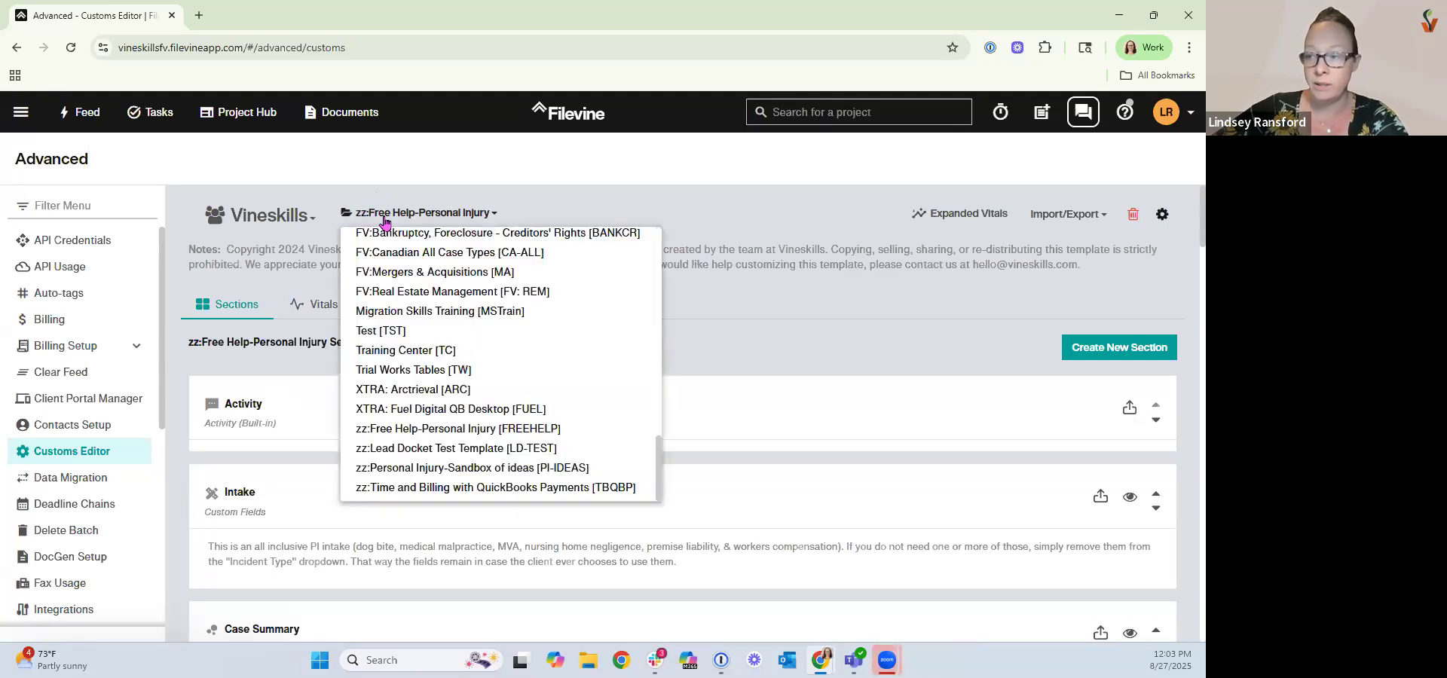
click(505, 219)
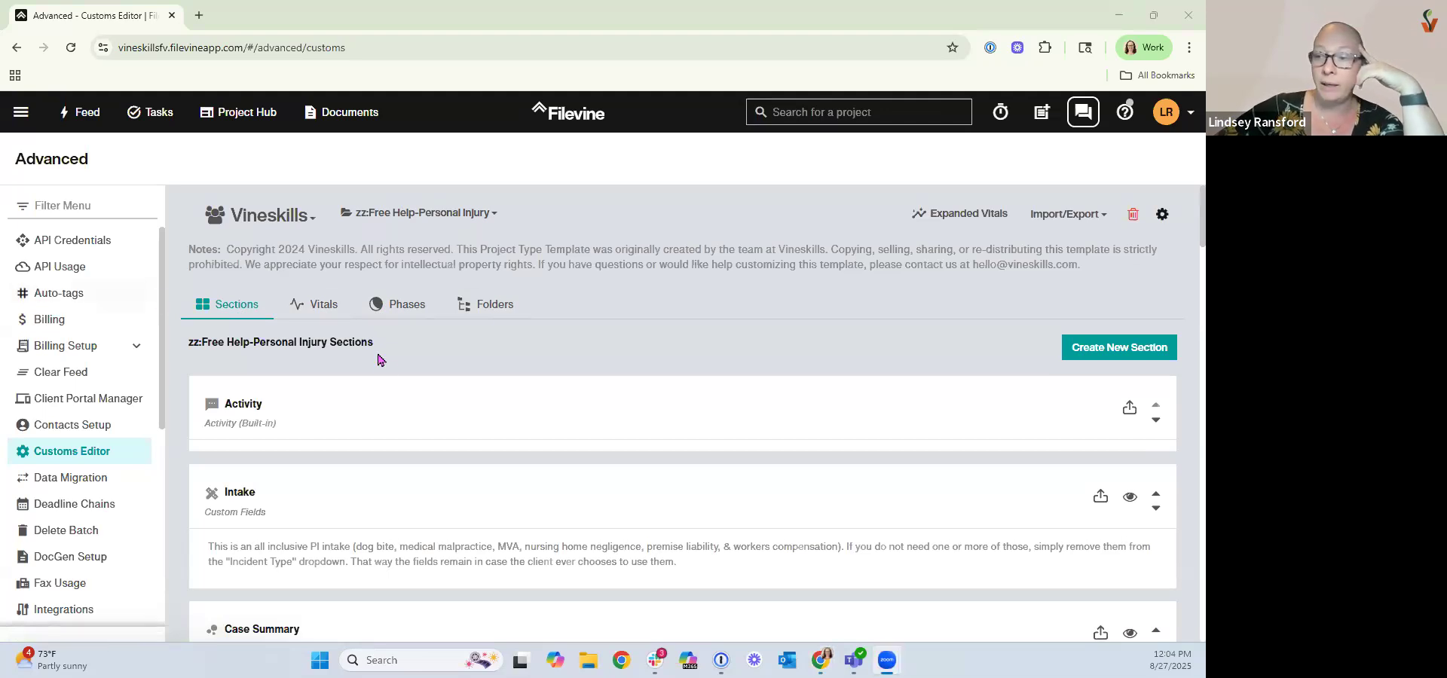
Begin creating a new section and open the icon picker, closing it without choosing an icon.
scroll(355, 407, down, 1)
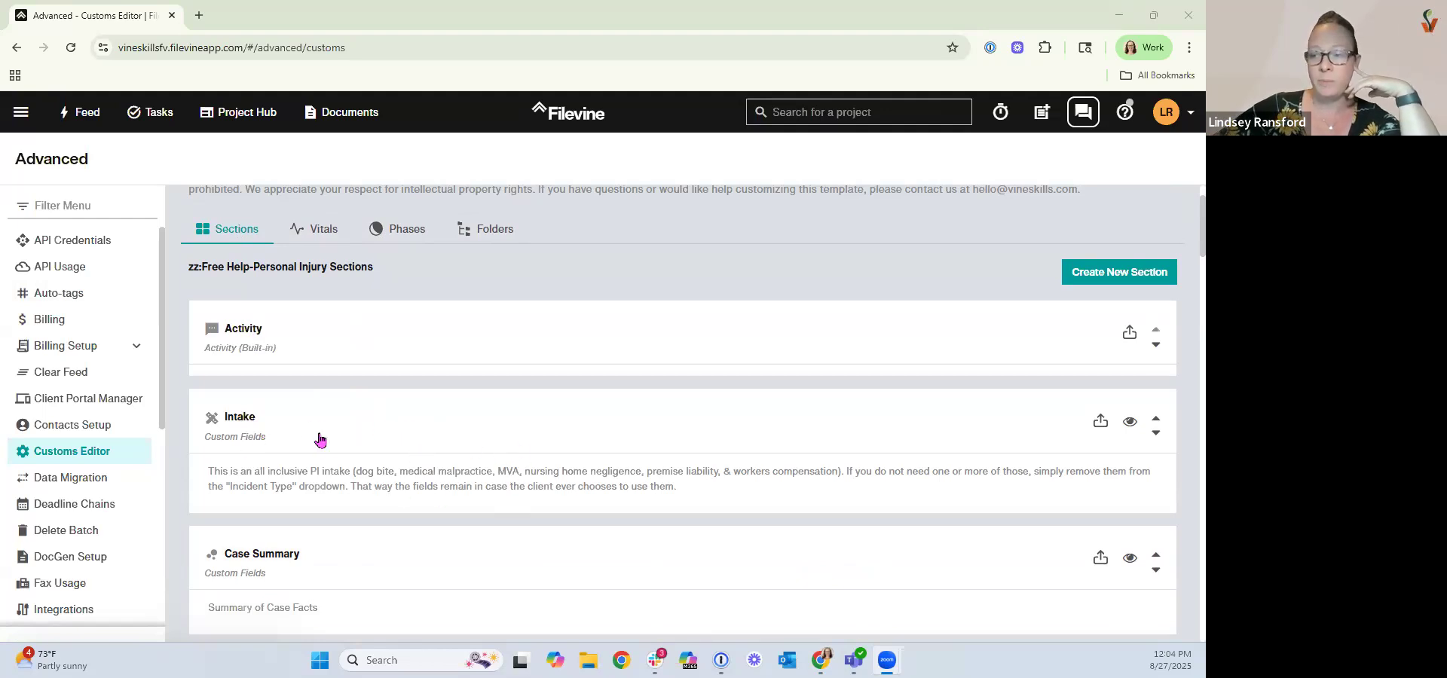
click(1100, 279)
scroll(302, 497, down, 1)
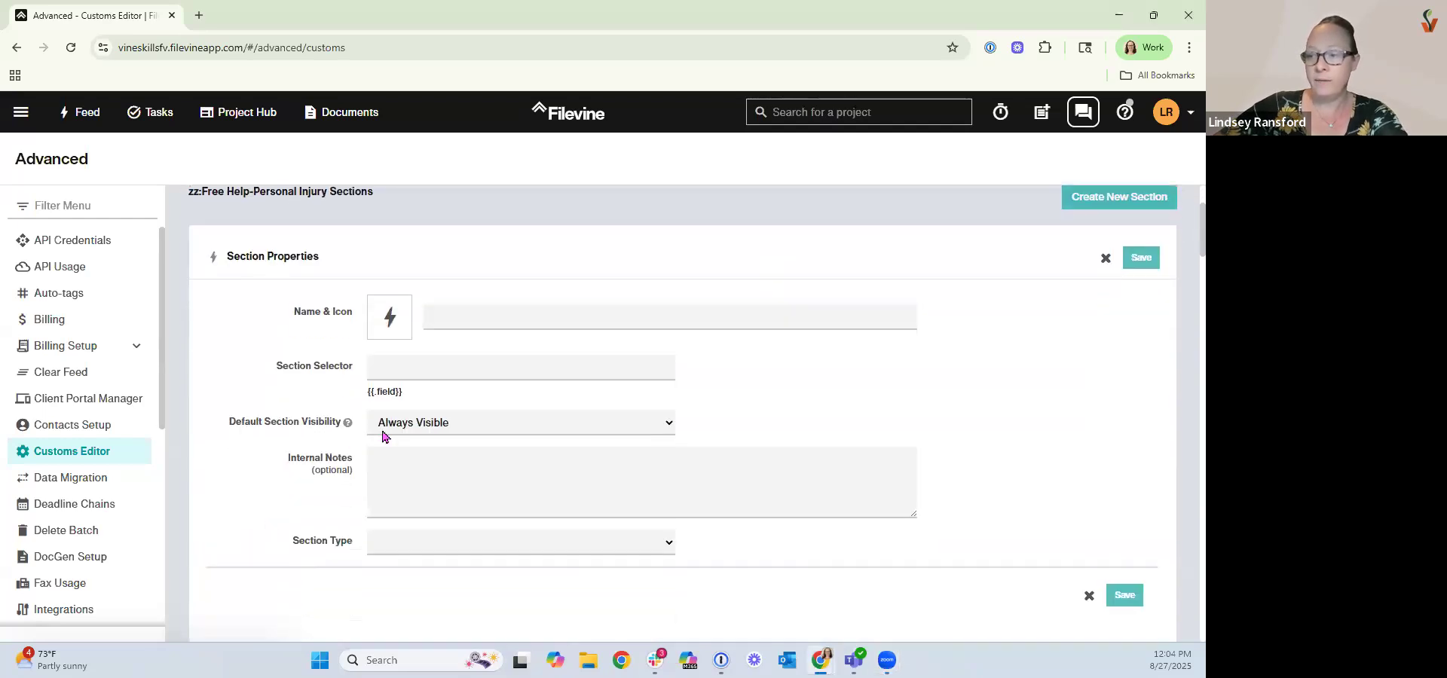
click(390, 320)
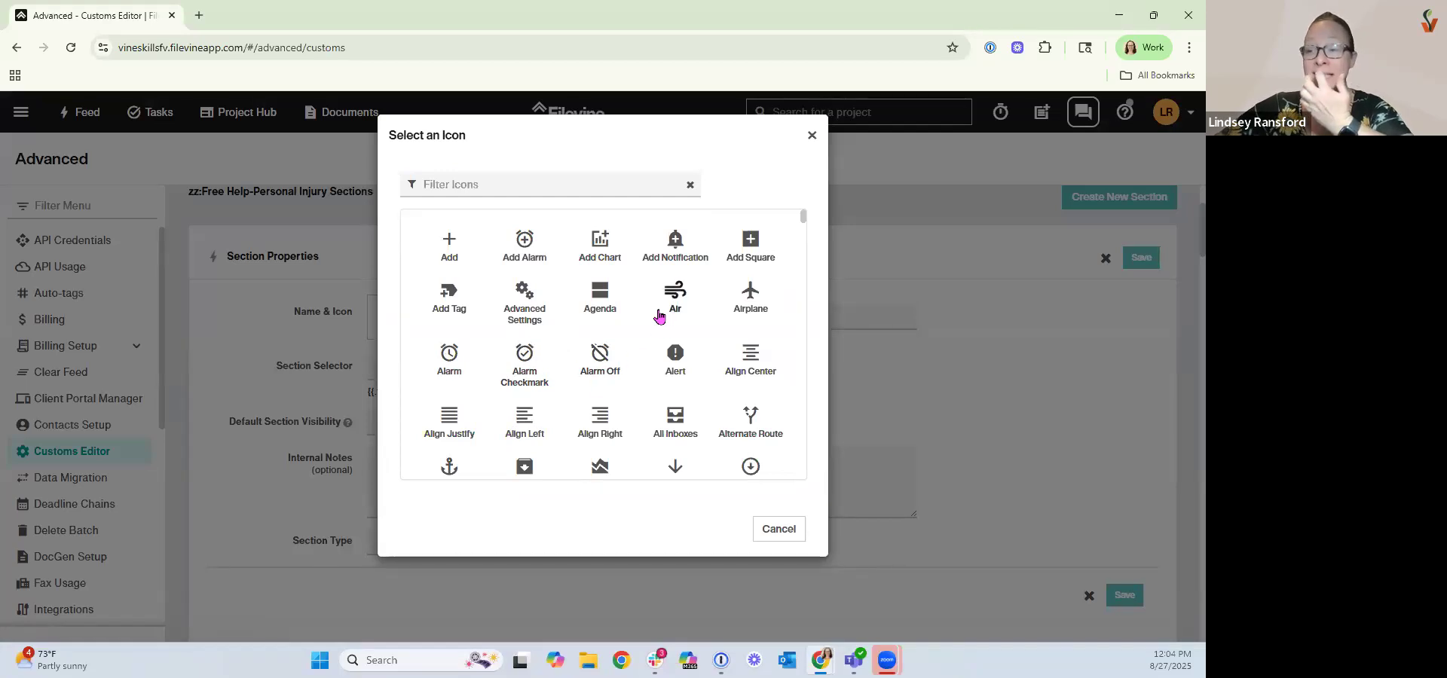
click(792, 148)
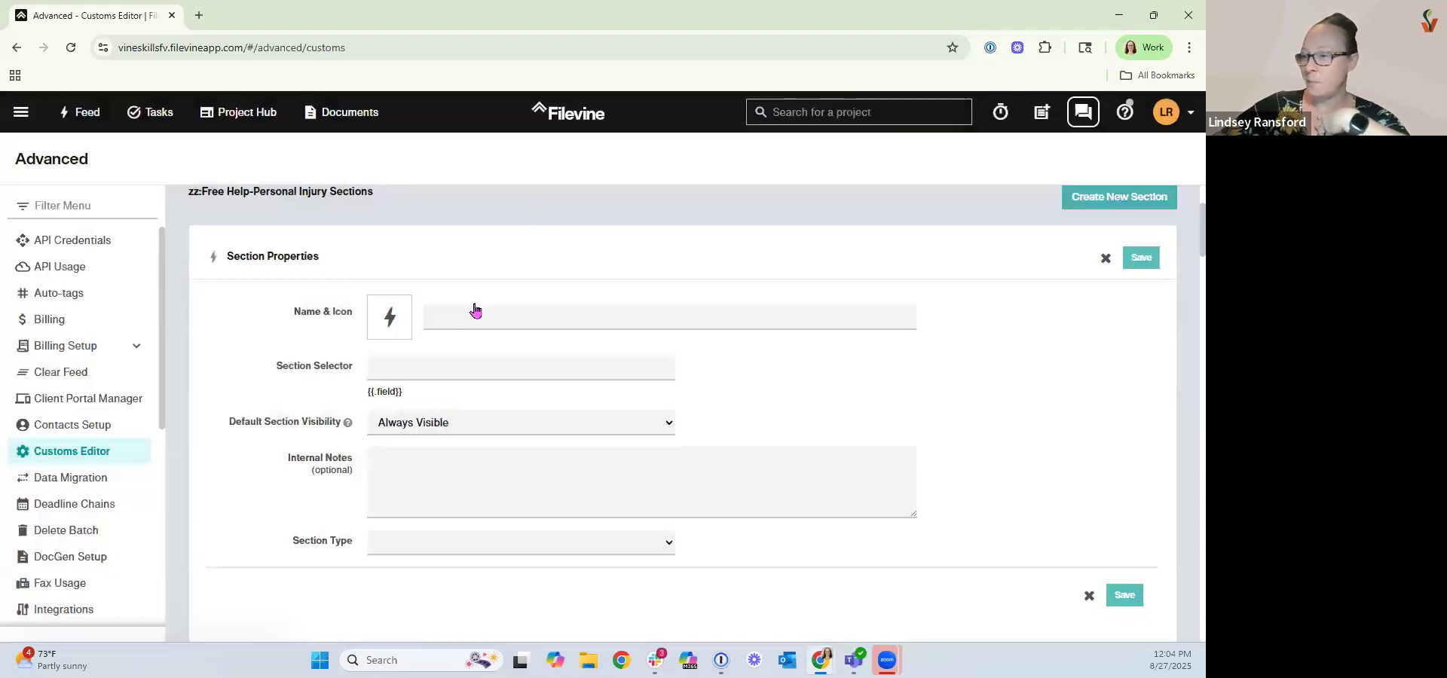
Review the default section visibility options and set the new section's type to Custom.
click(411, 430)
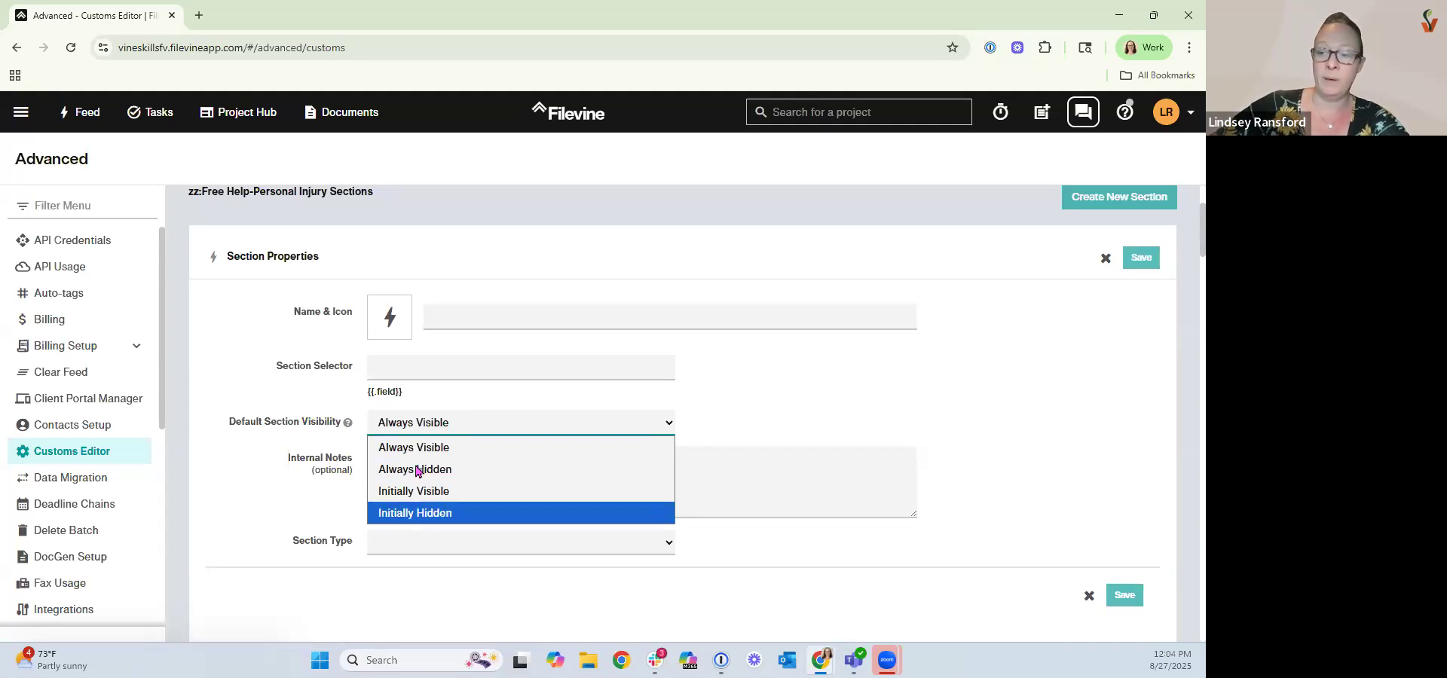
click(243, 511)
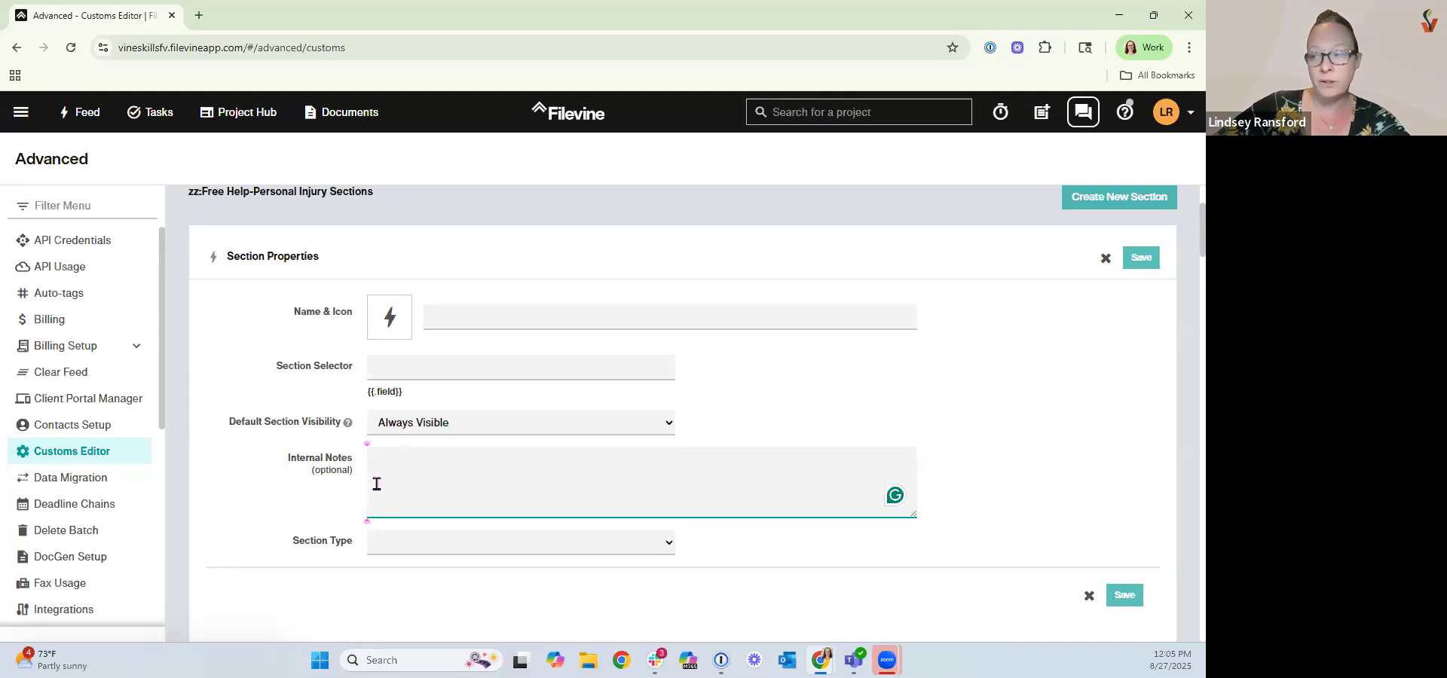
click(389, 547)
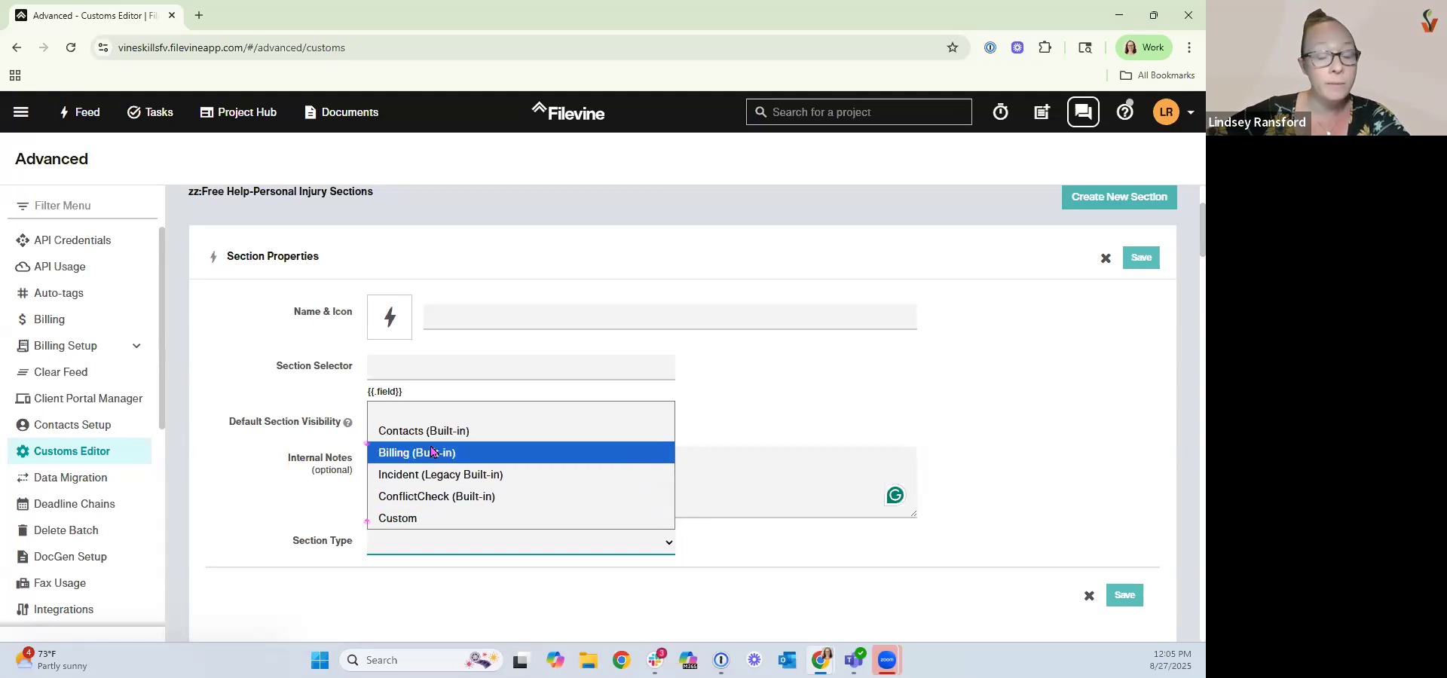
click(399, 519)
scroll(292, 477, down, 4)
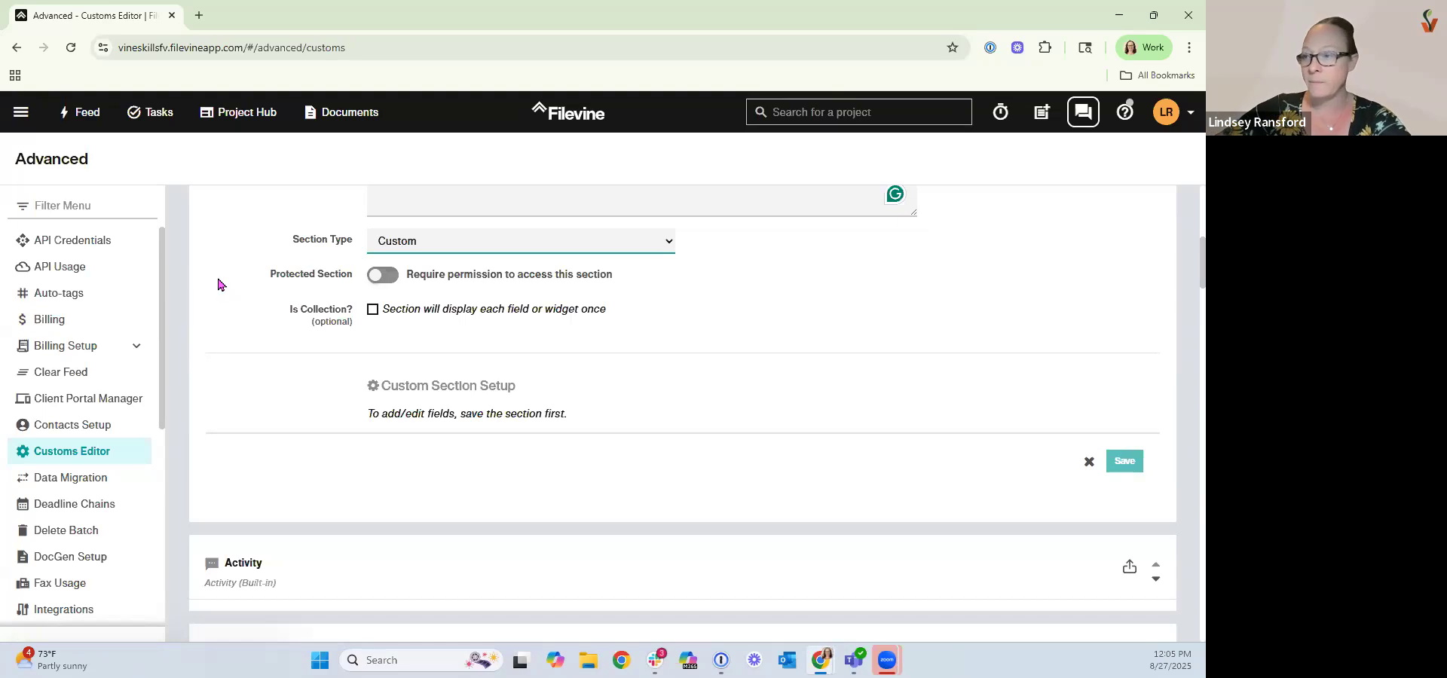
Mark the new section as a collection, then cancel the new section.
click(373, 311)
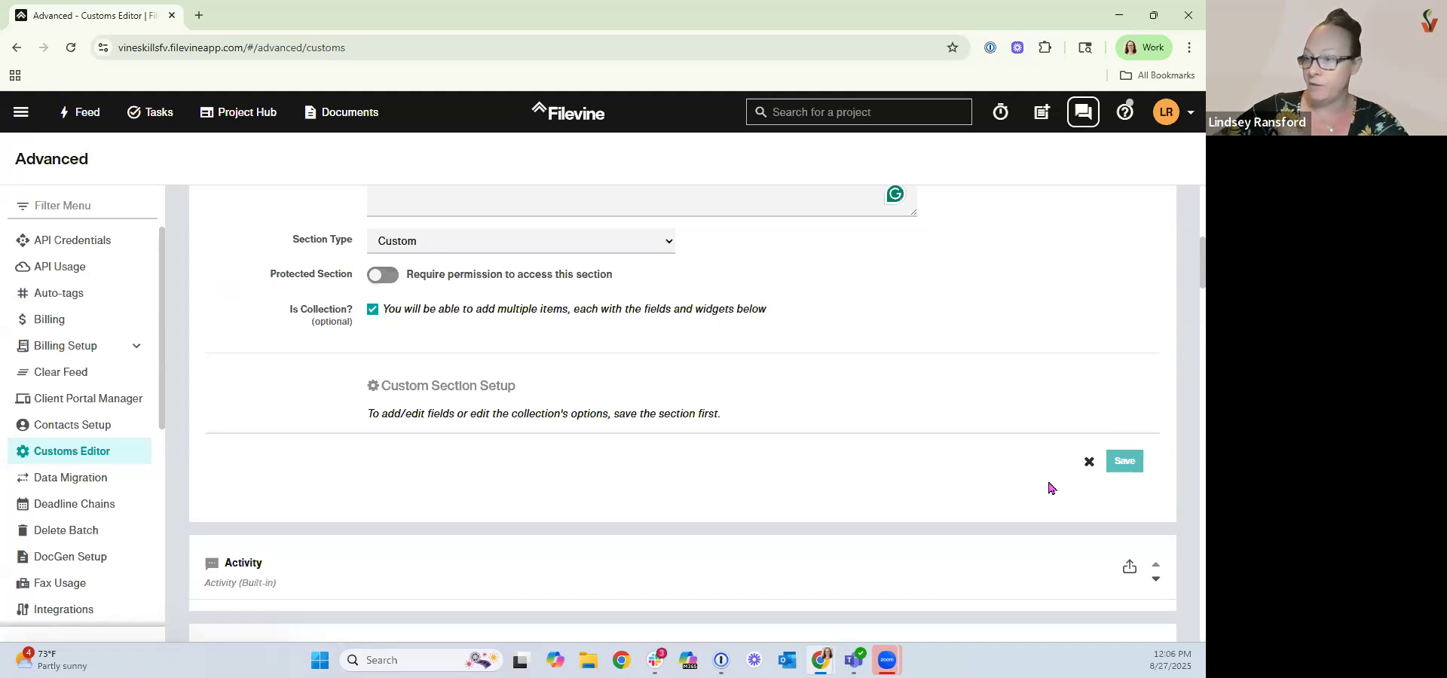
scroll(1071, 421, up, 5)
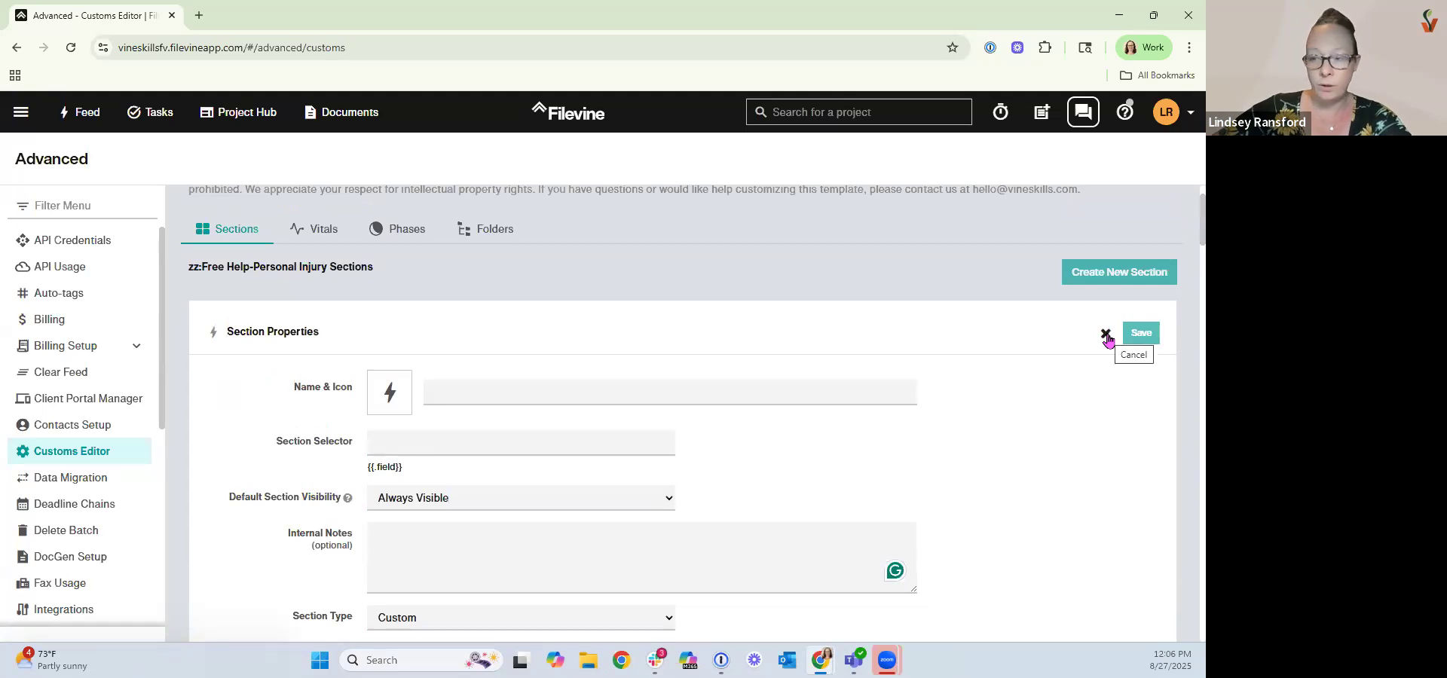
click(1106, 335)
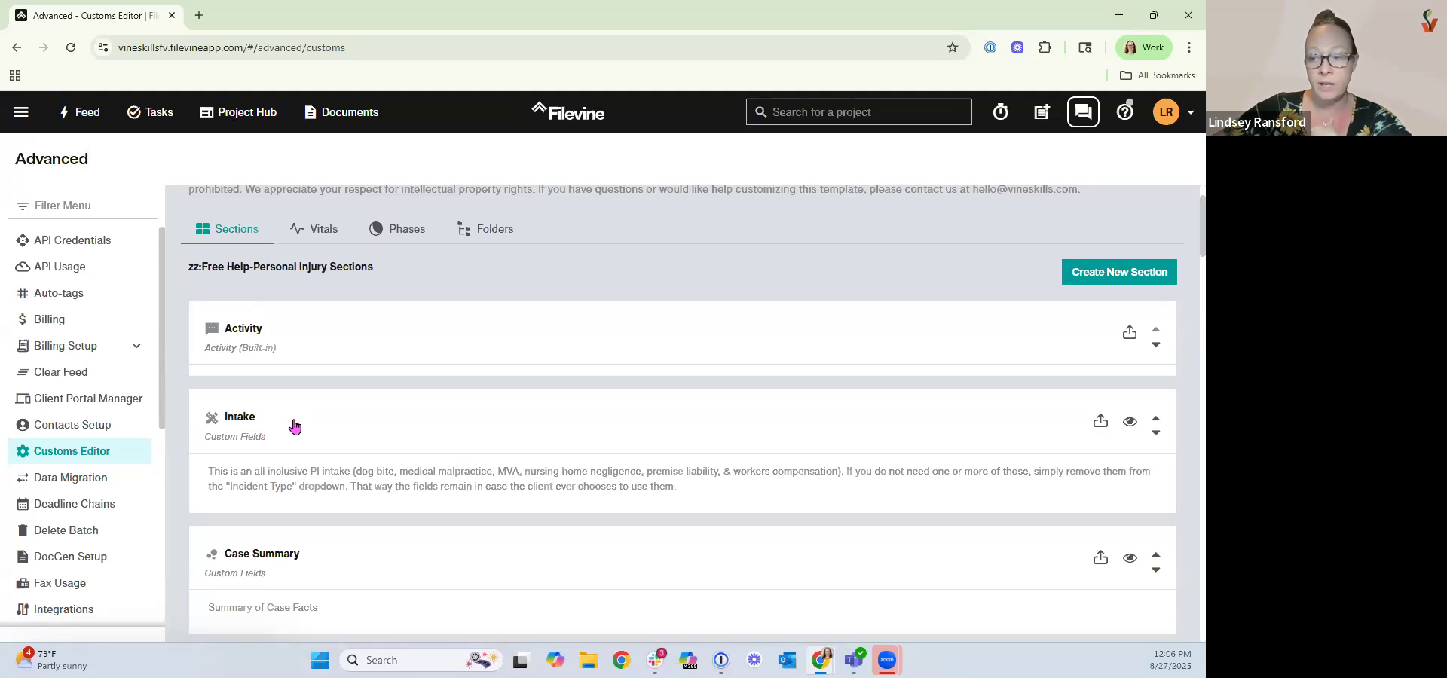
Open the Intake section's properties and scroll through its custom fields and widgets list.
click(293, 419)
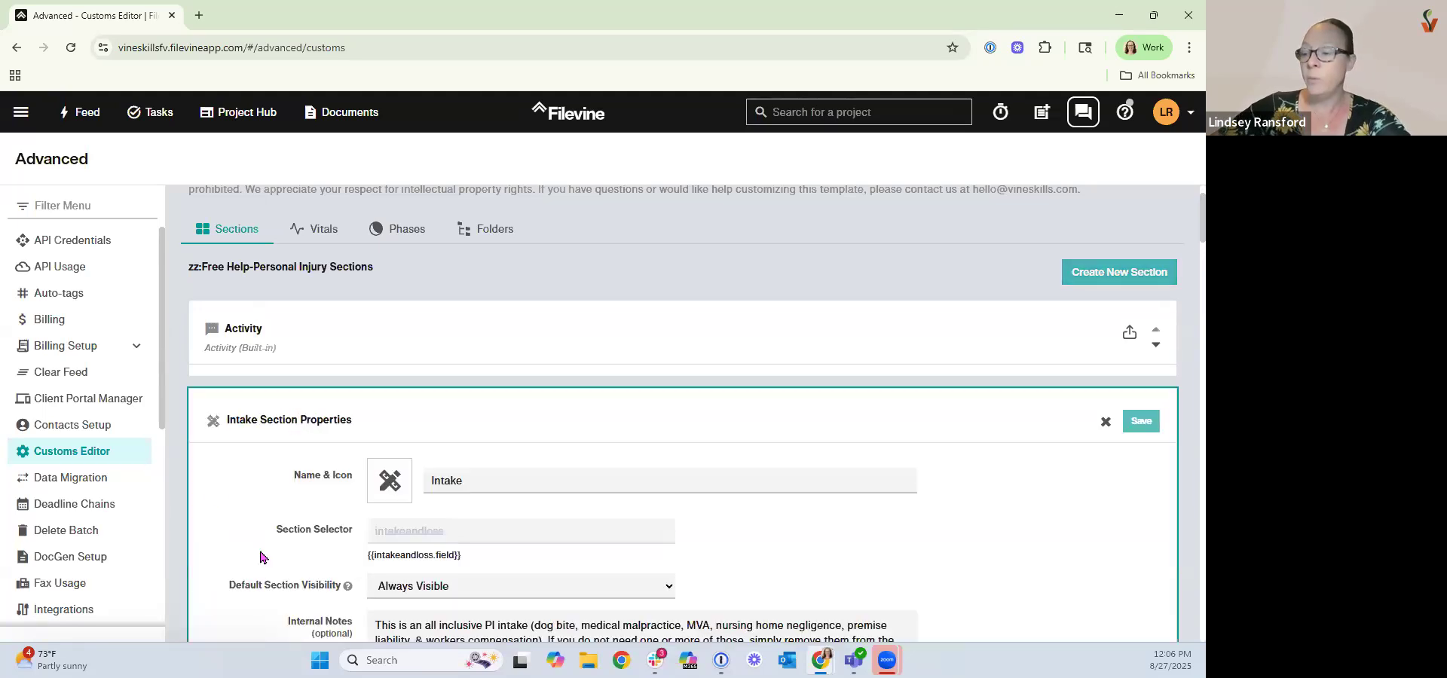
scroll(255, 544, down, 2)
scroll(256, 552, down, 3)
scroll(465, 539, down, 1)
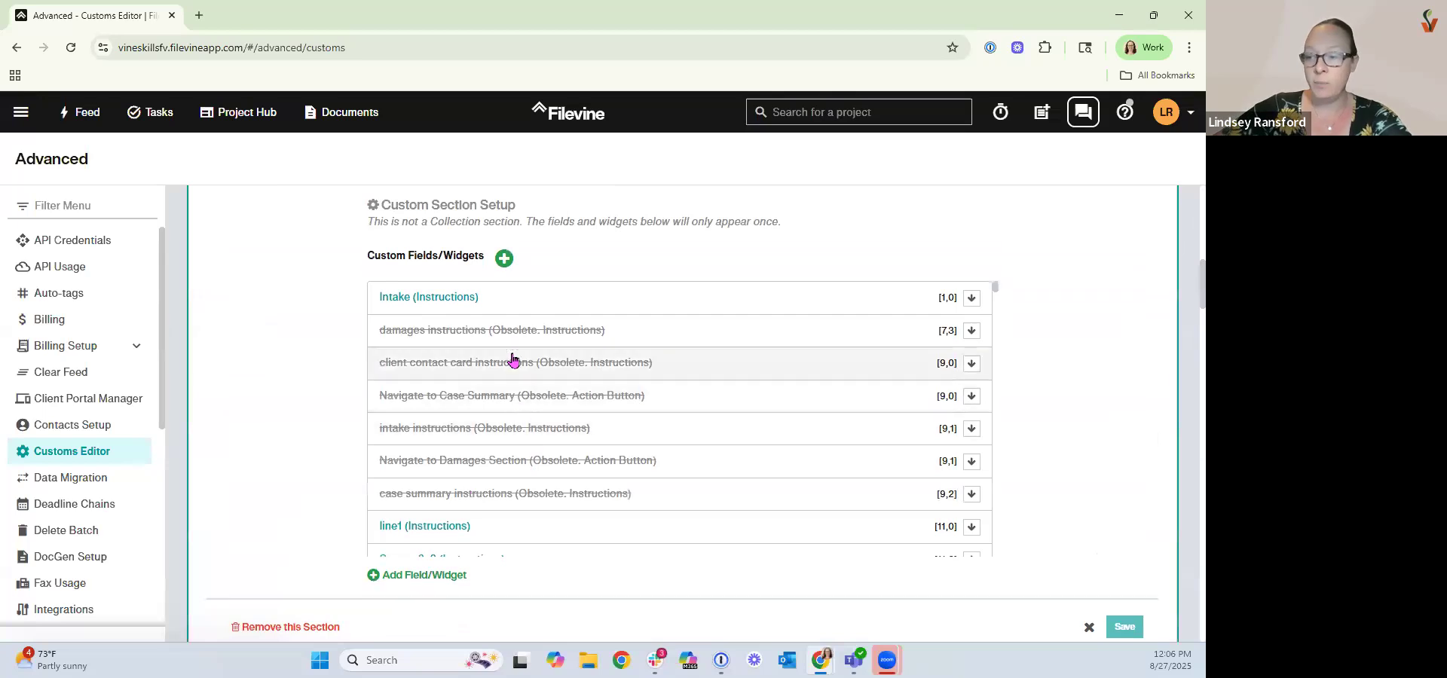
scroll(509, 450, down, 2)
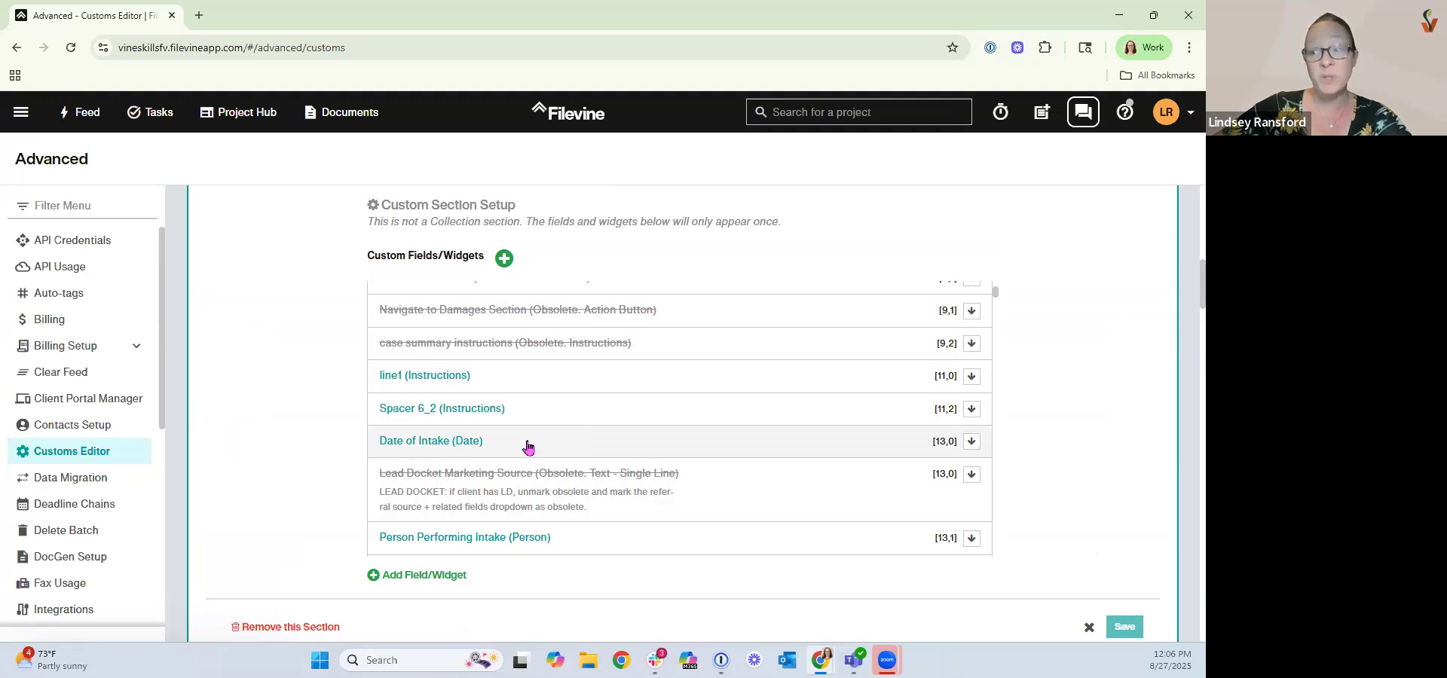
scroll(531, 453, down, 2)
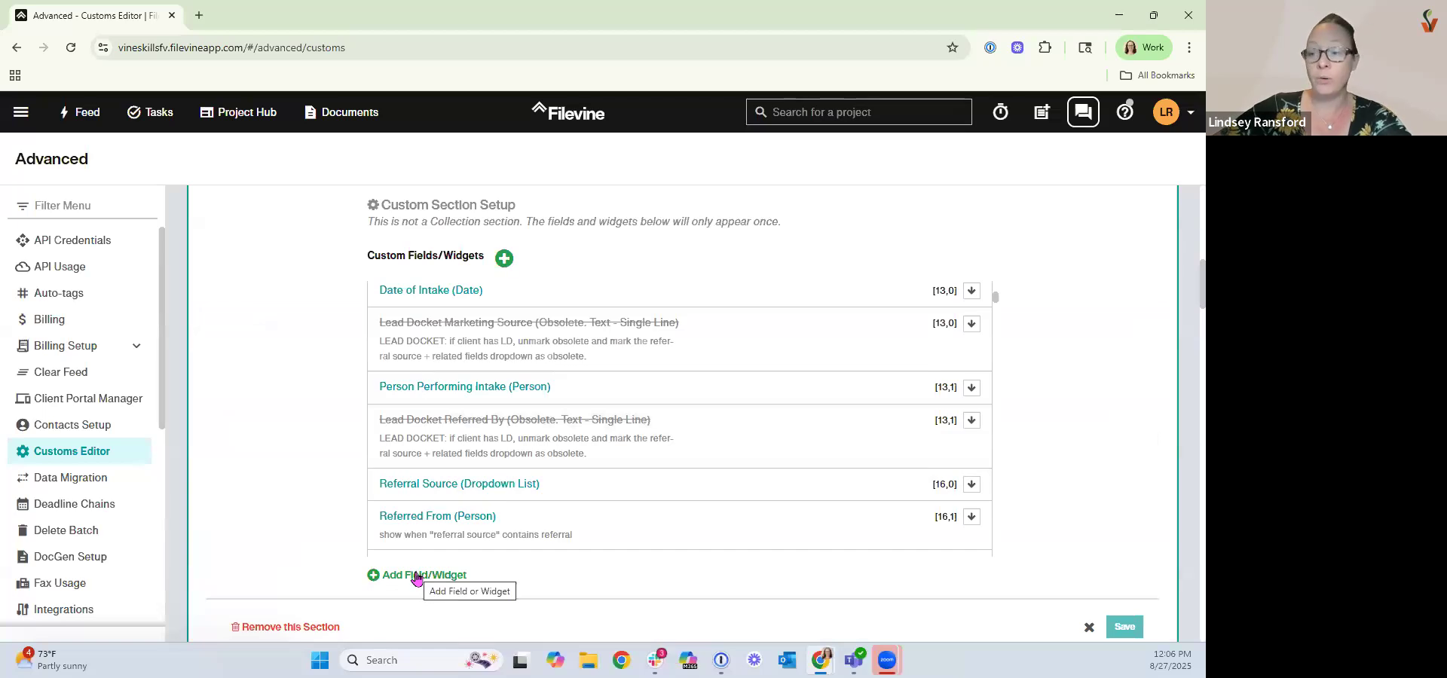
Open the Referral Source field template to review its dropdown items and display options, then close it.
click(542, 487)
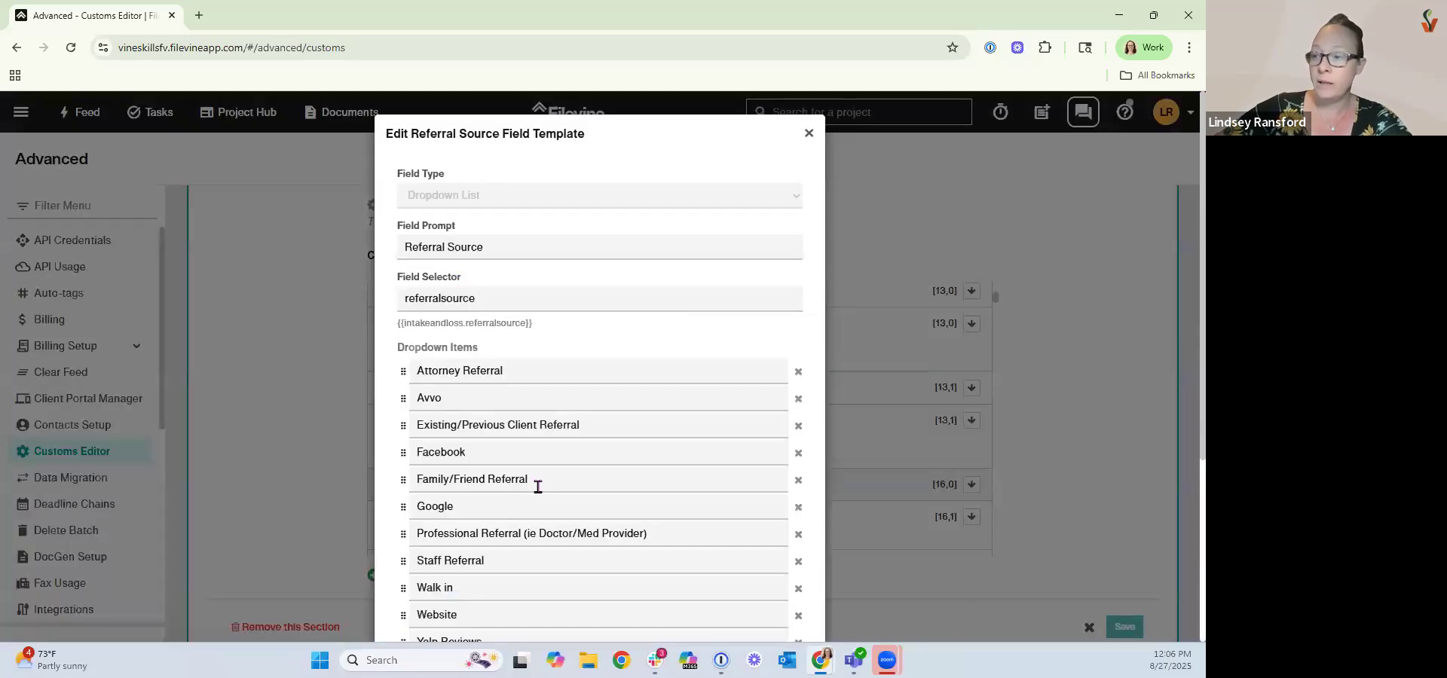
scroll(653, 281, down, 1)
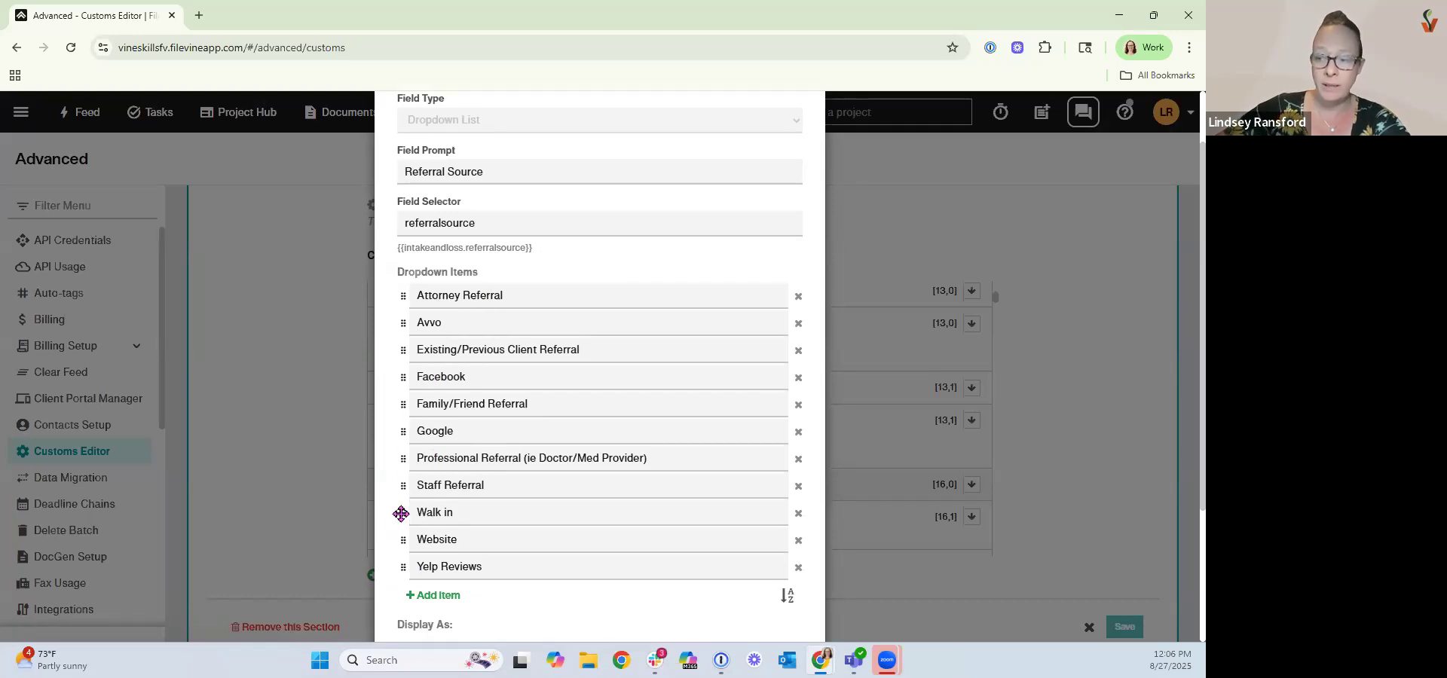
scroll(414, 525, down, 1)
scroll(452, 528, down, 2)
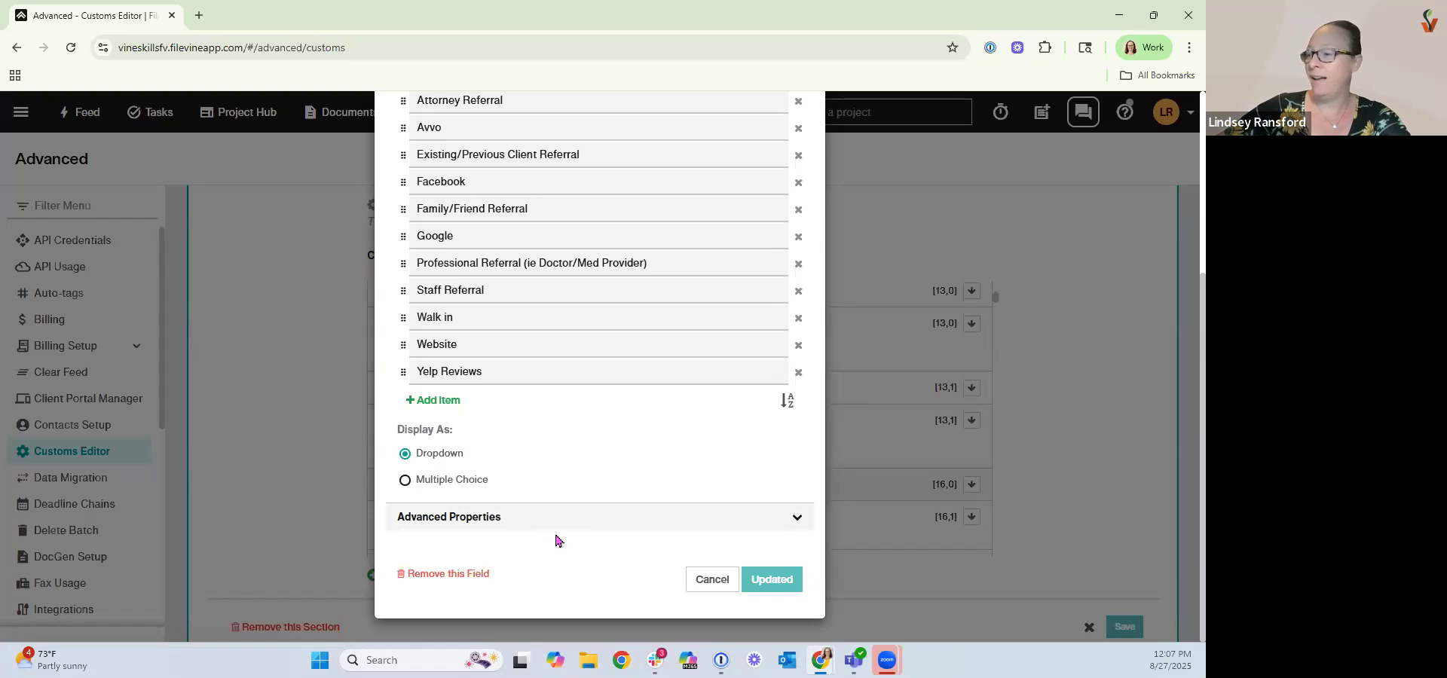
scroll(691, 542, up, 5)
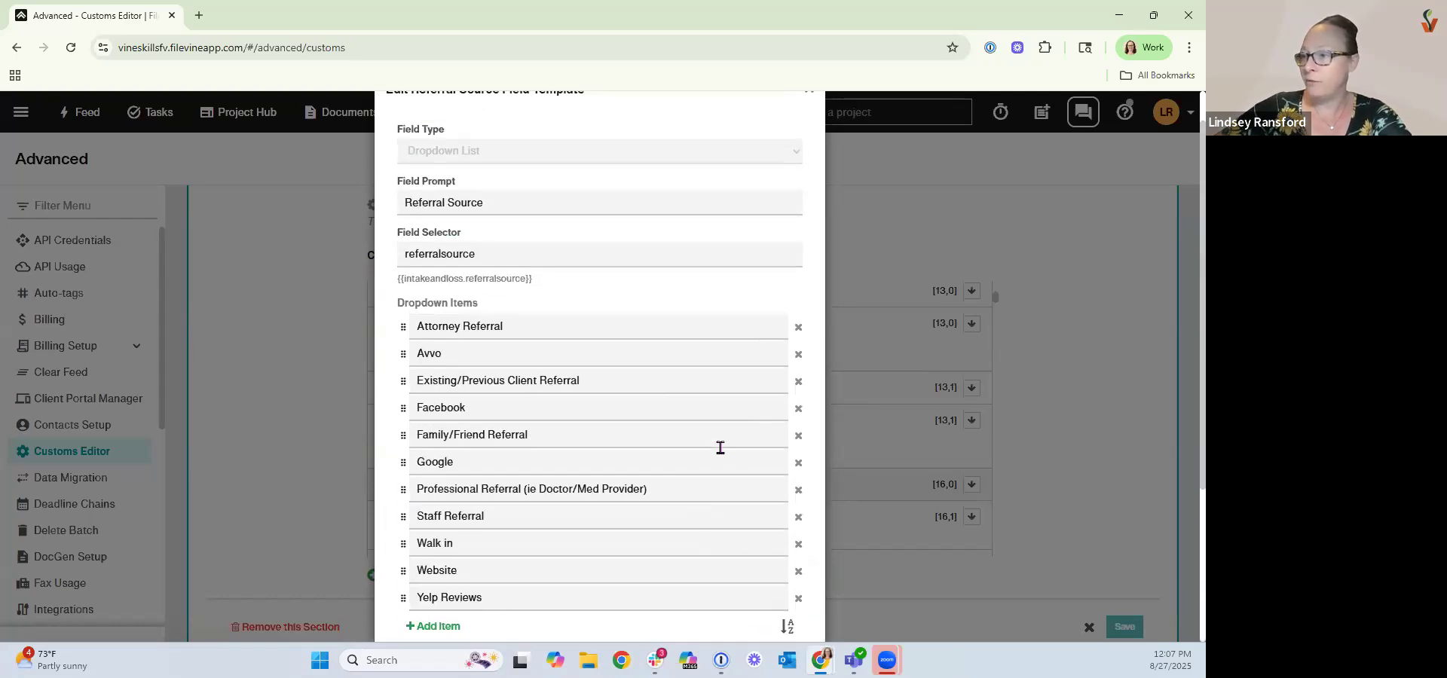
click(809, 133)
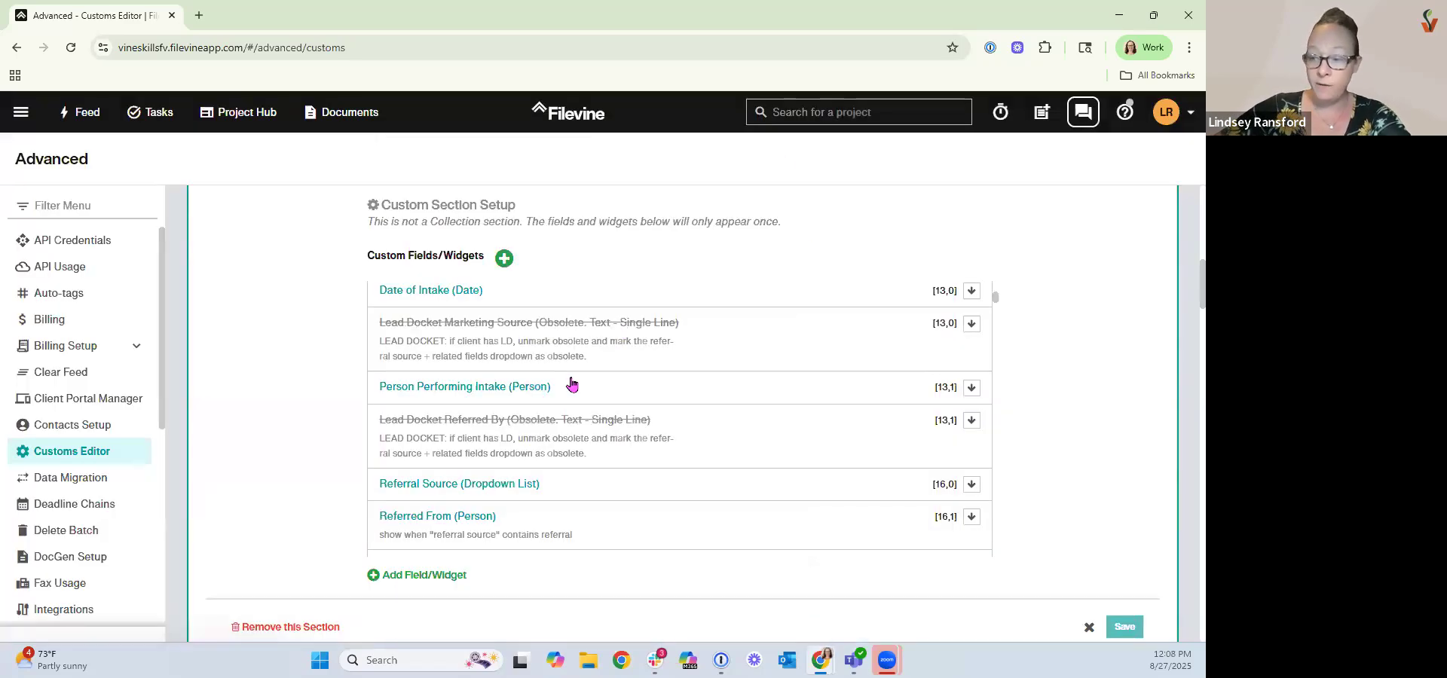
Open the Incident Type field template to review its dropdown items, then close it.
scroll(571, 393, down, 4)
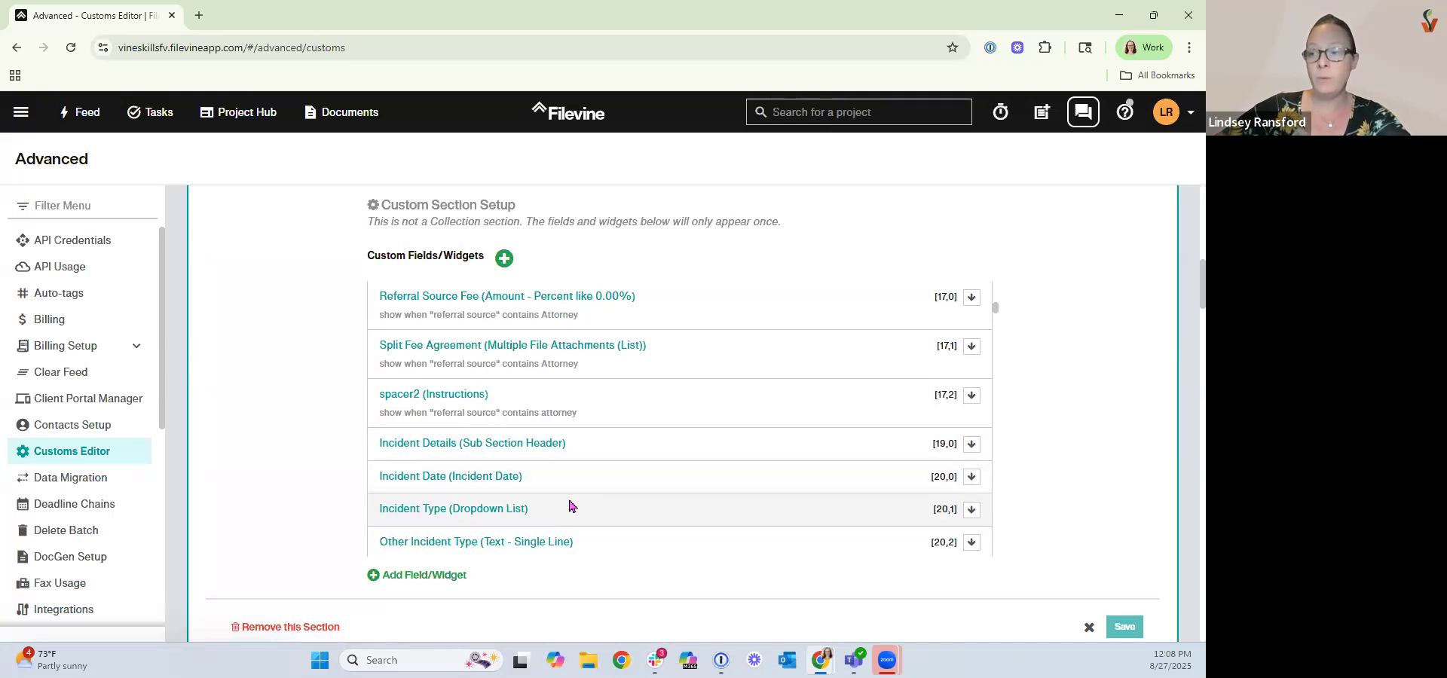
click(570, 507)
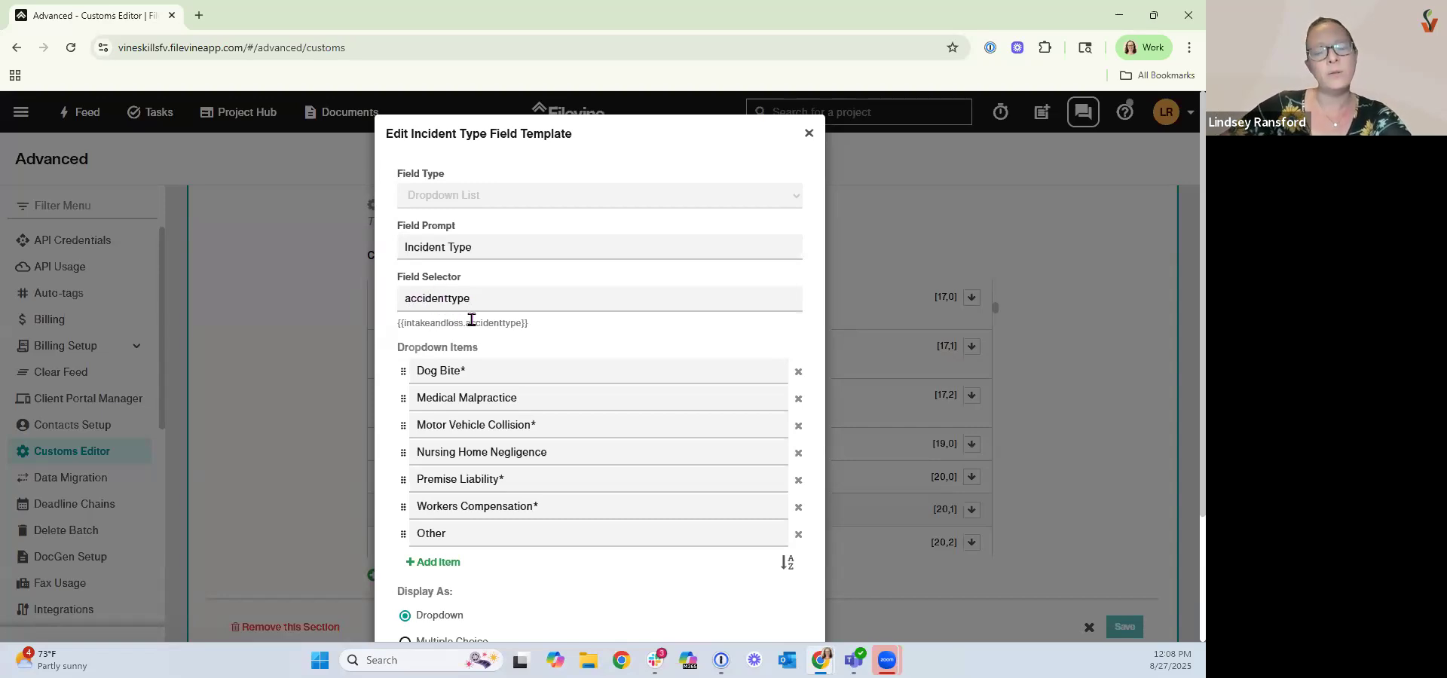
click(808, 134)
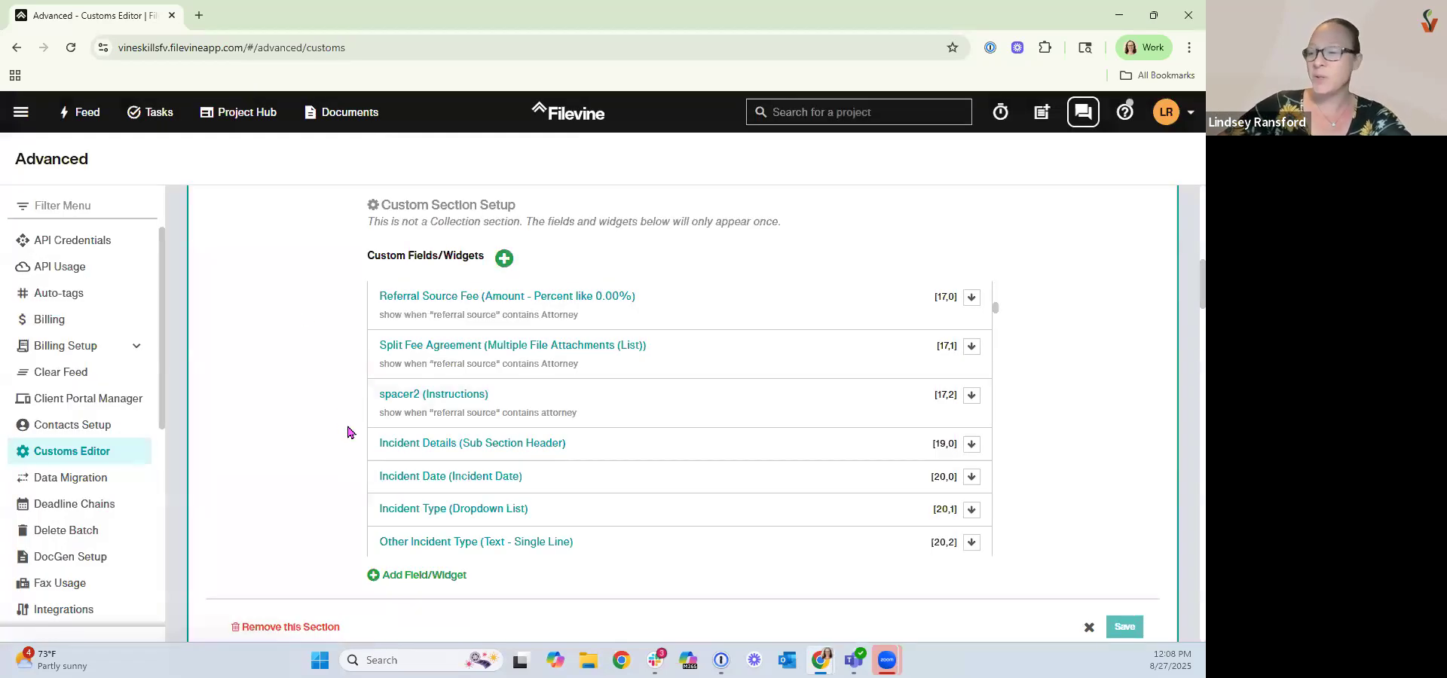
Cancel editing the Intake section properties.
scroll(1153, 407, up, 8)
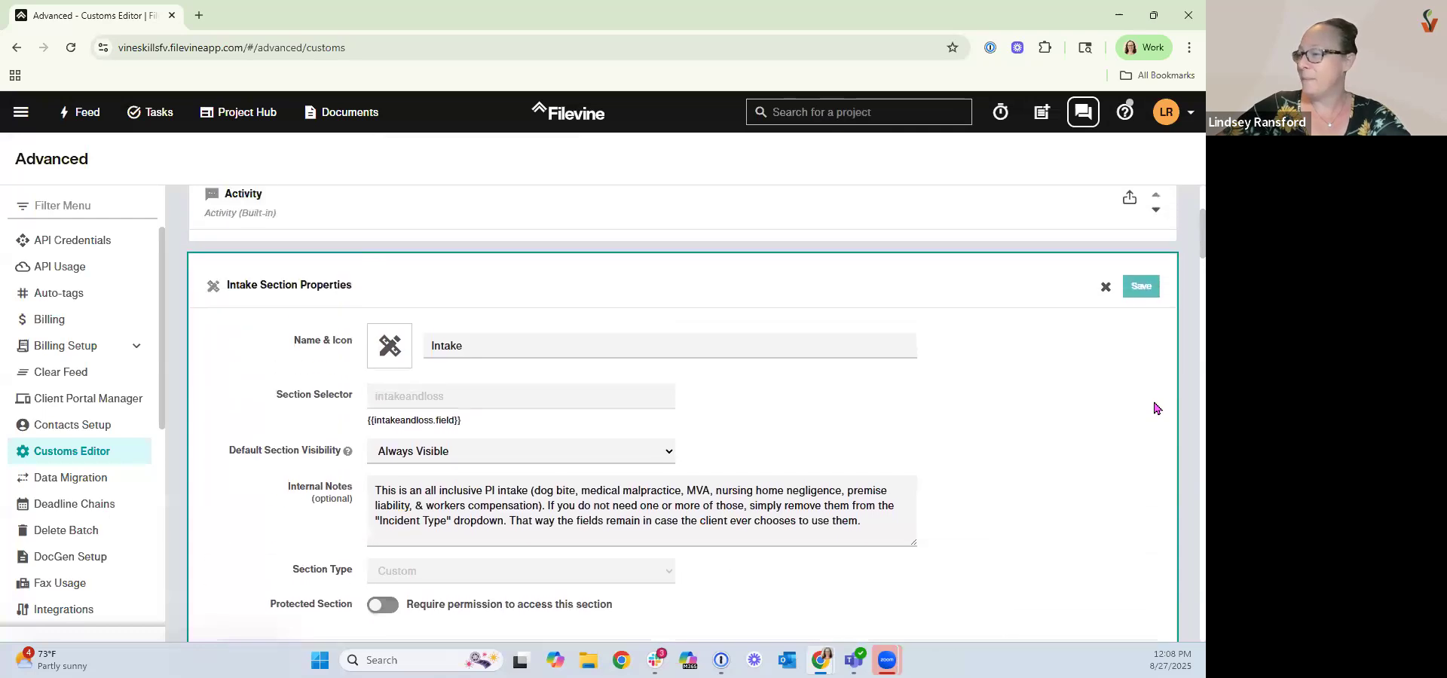
scroll(1153, 407, up, 1)
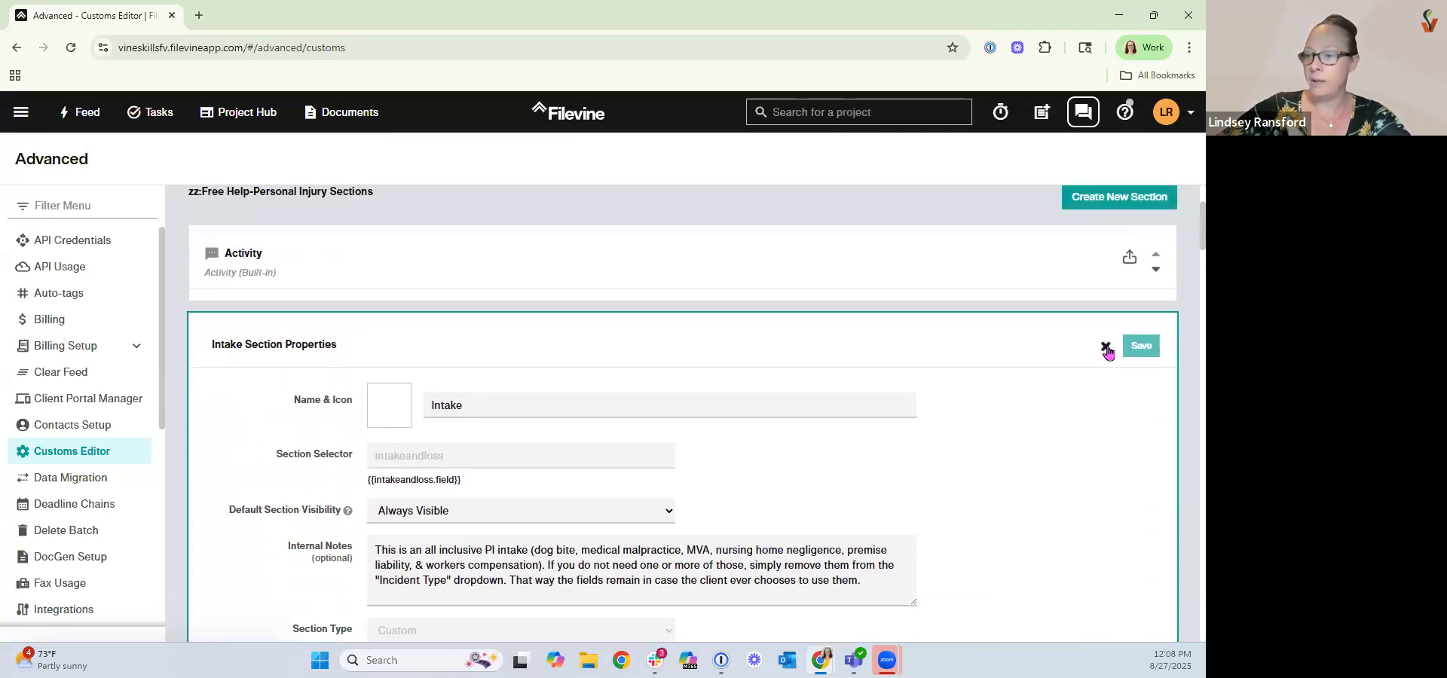
click(1106, 347)
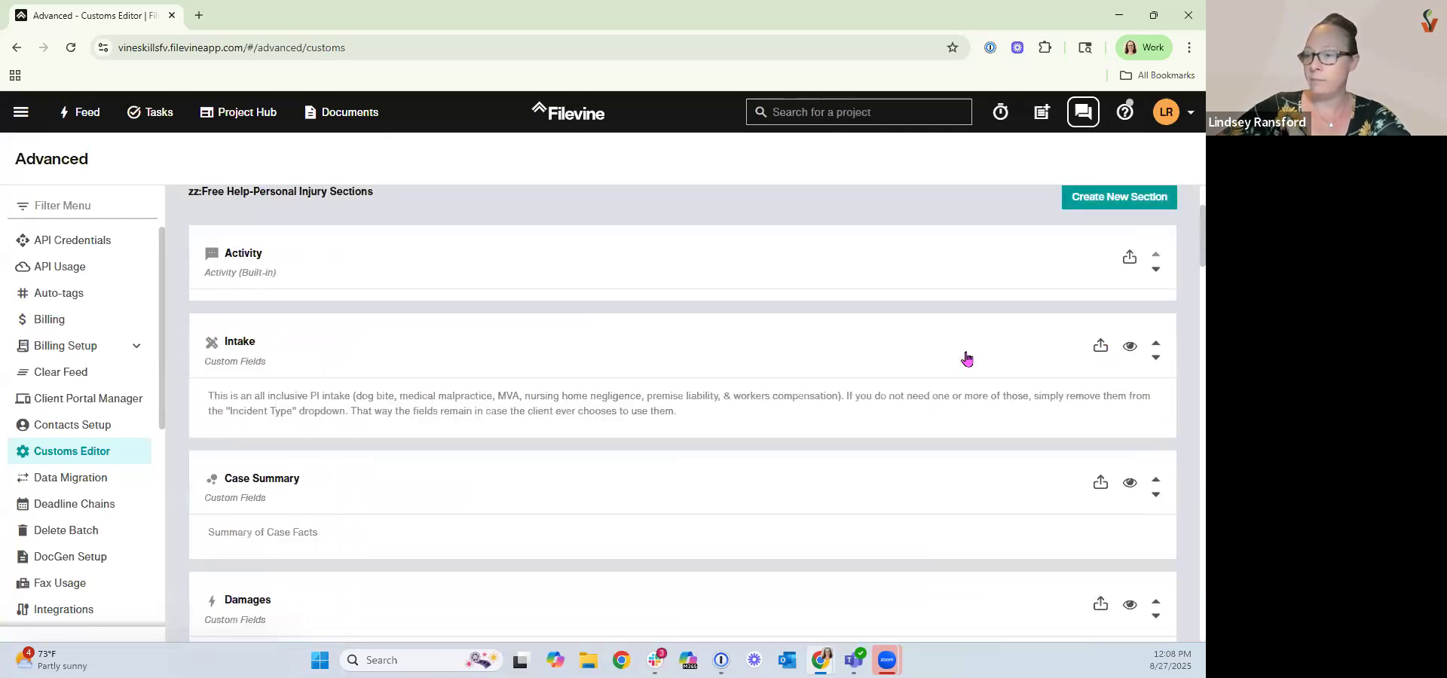
Try to add an Action Button widget to the Intake section's custom fields, then close the dialog and section properties without creating it.
click(377, 355)
scroll(271, 456, down, 5)
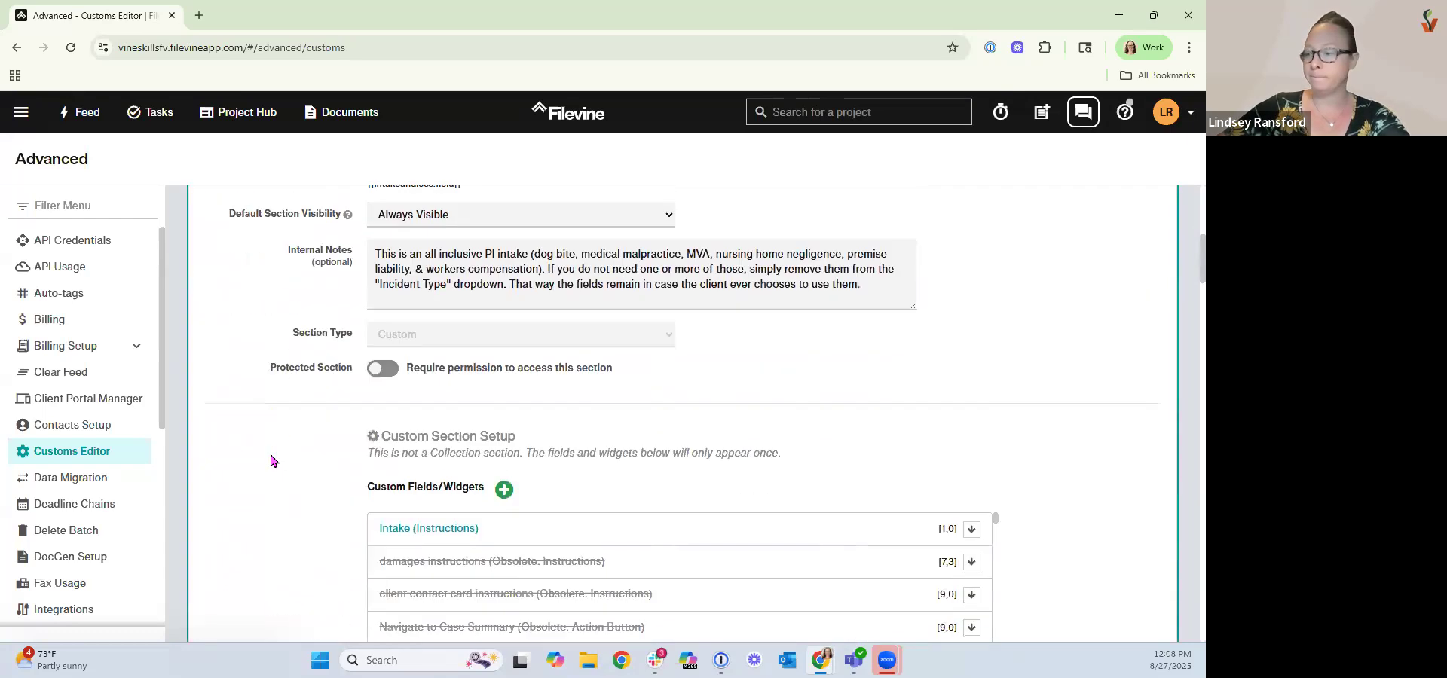
scroll(271, 461, down, 2)
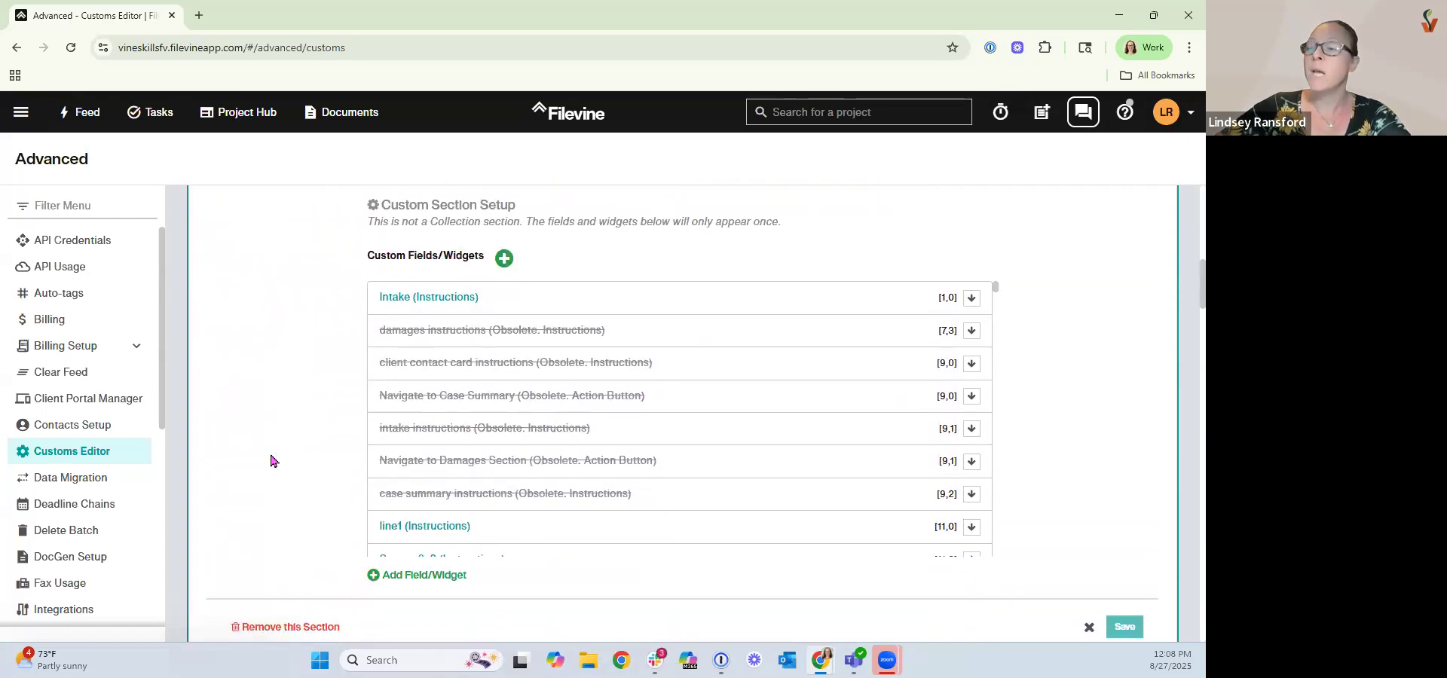
click(421, 577)
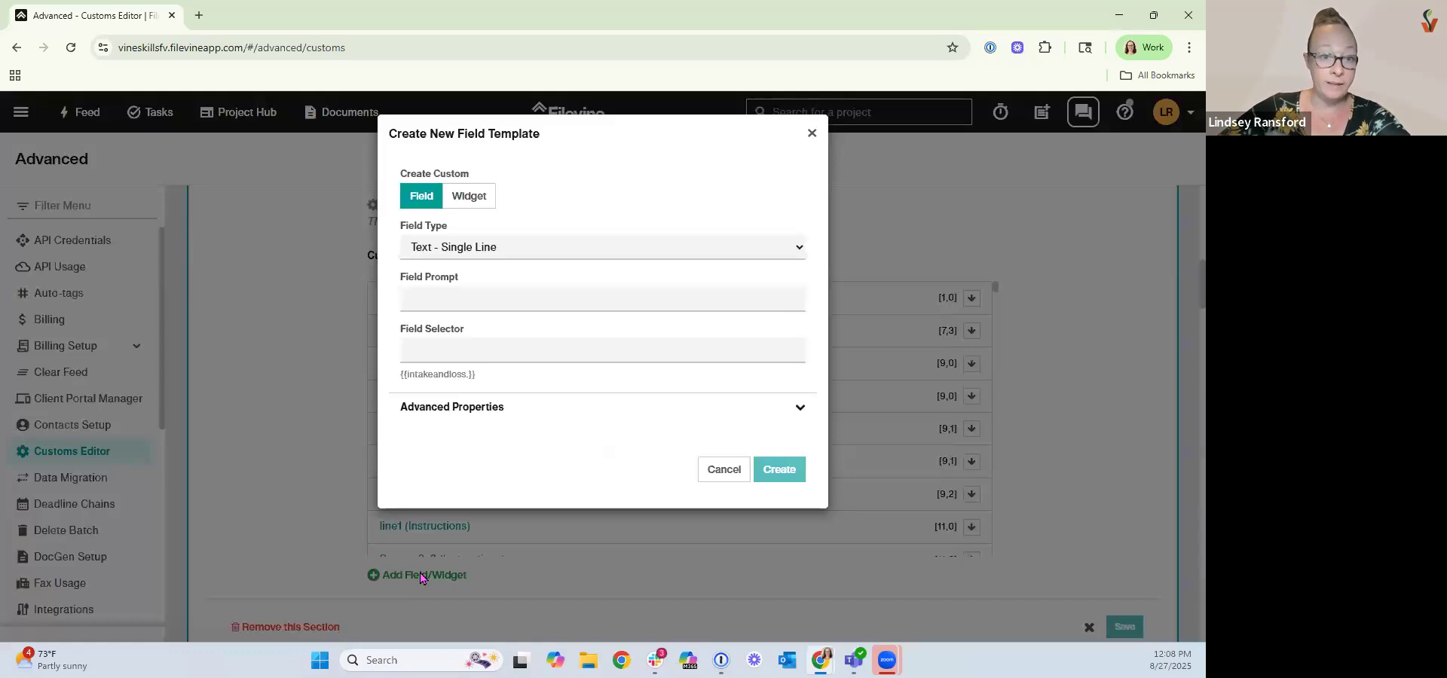
click(461, 203)
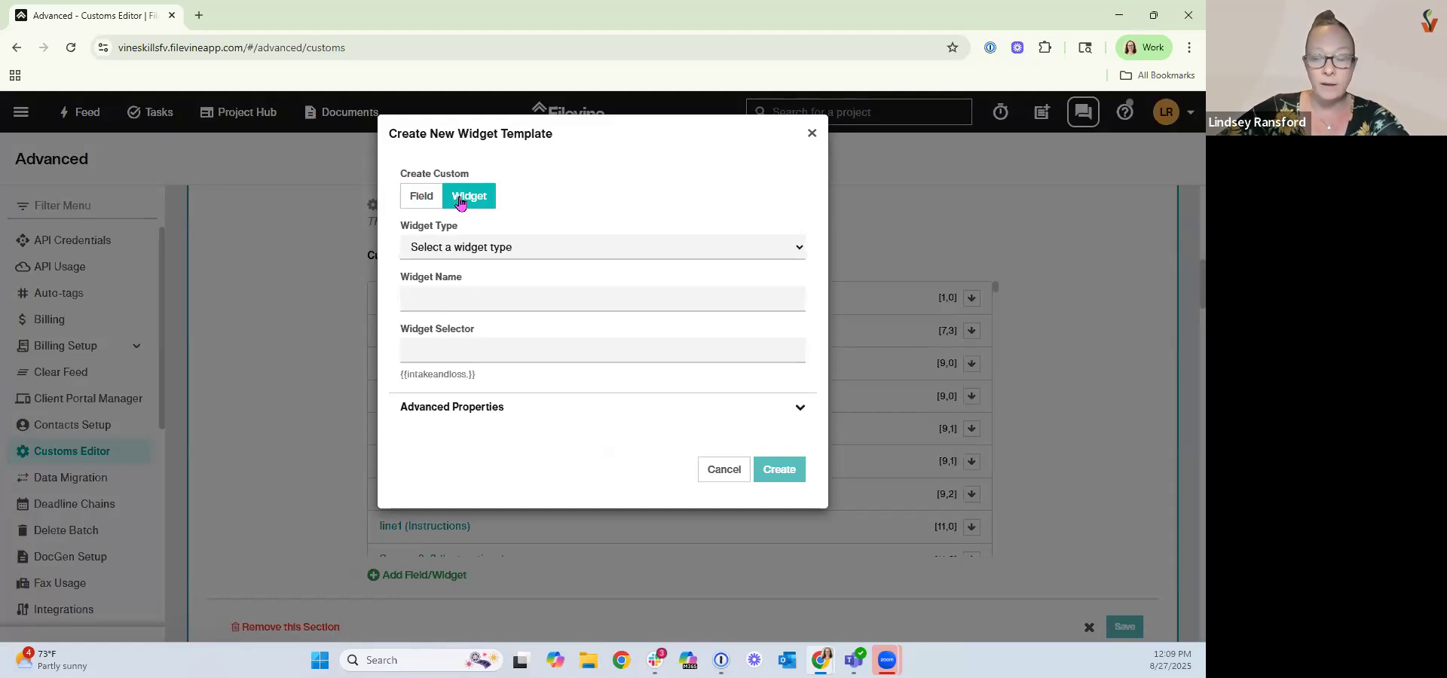
click(454, 256)
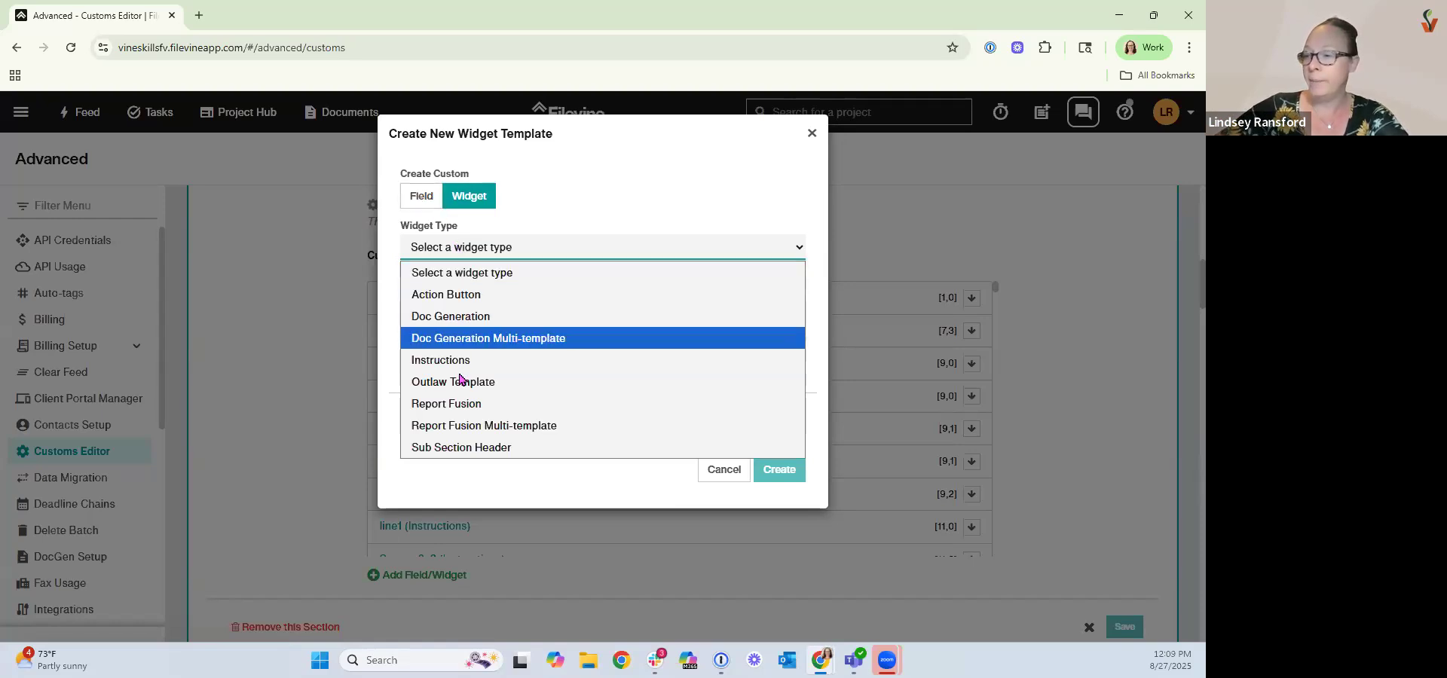
click(437, 303)
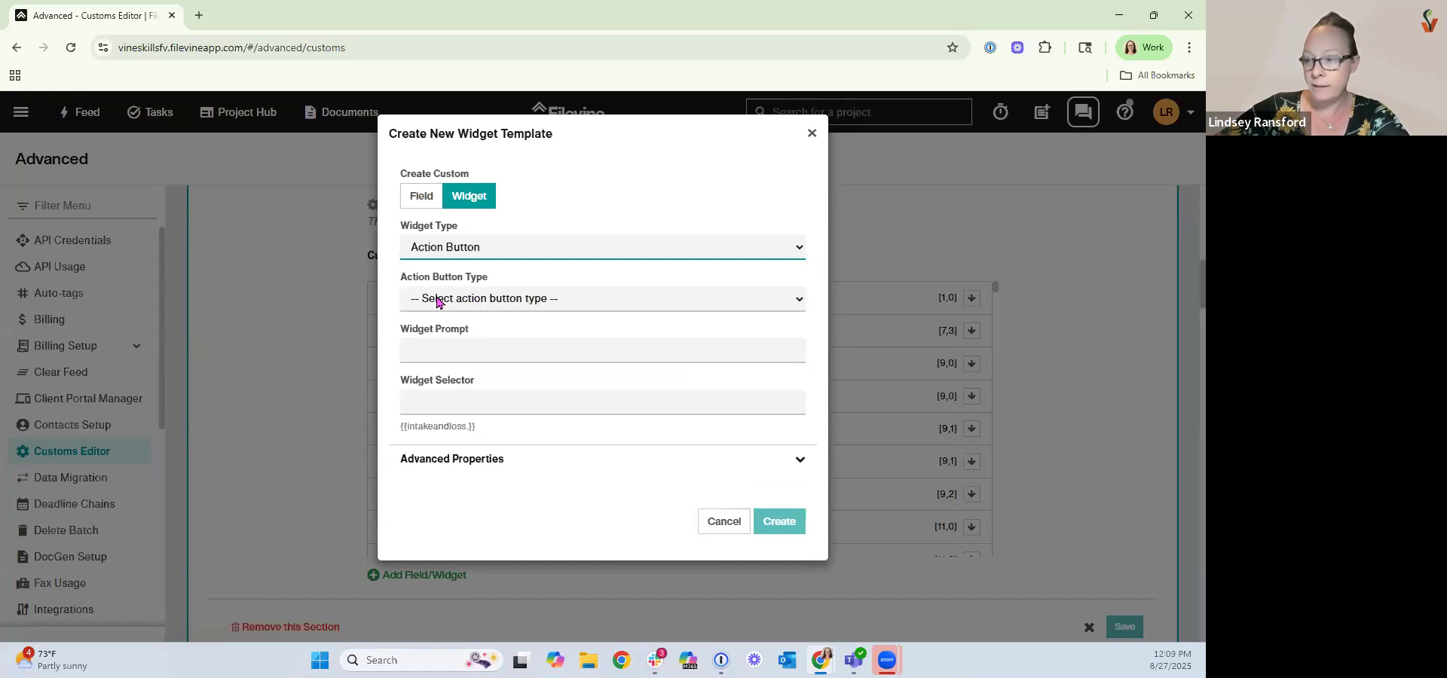
click(437, 302)
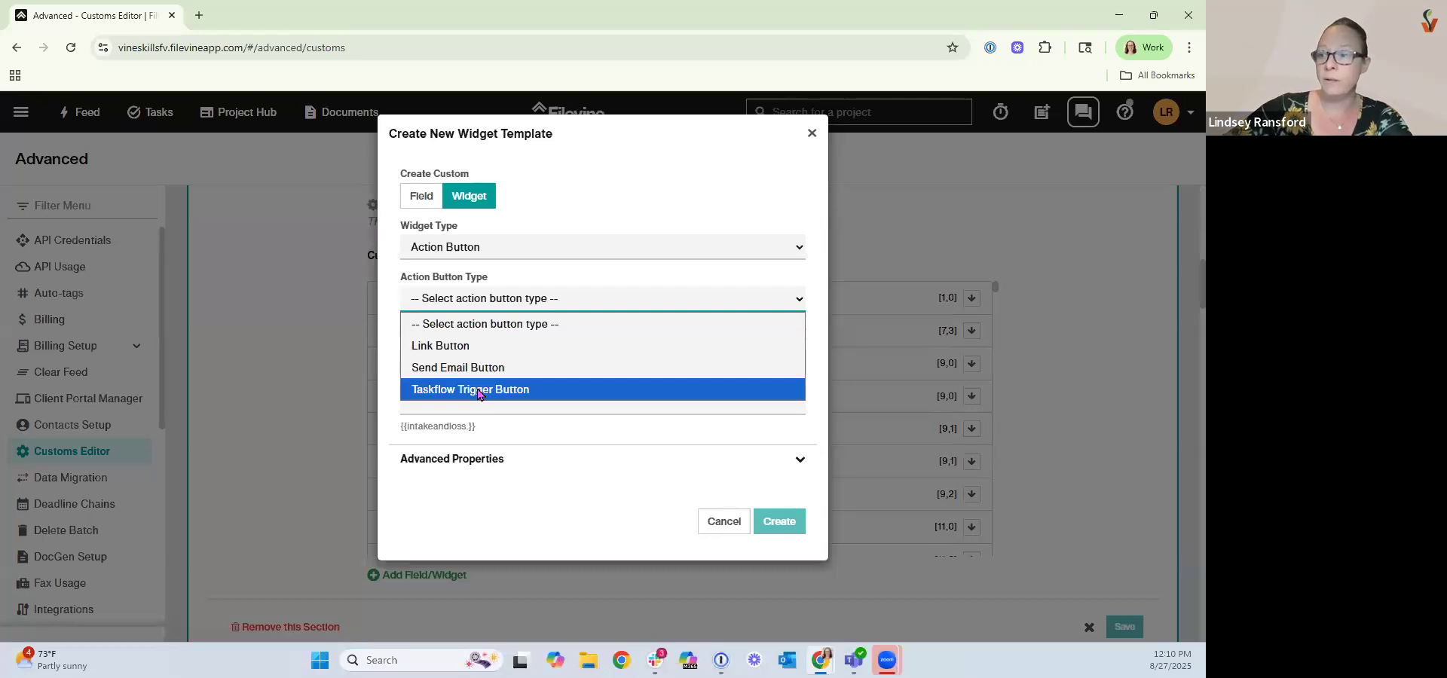
click(490, 535)
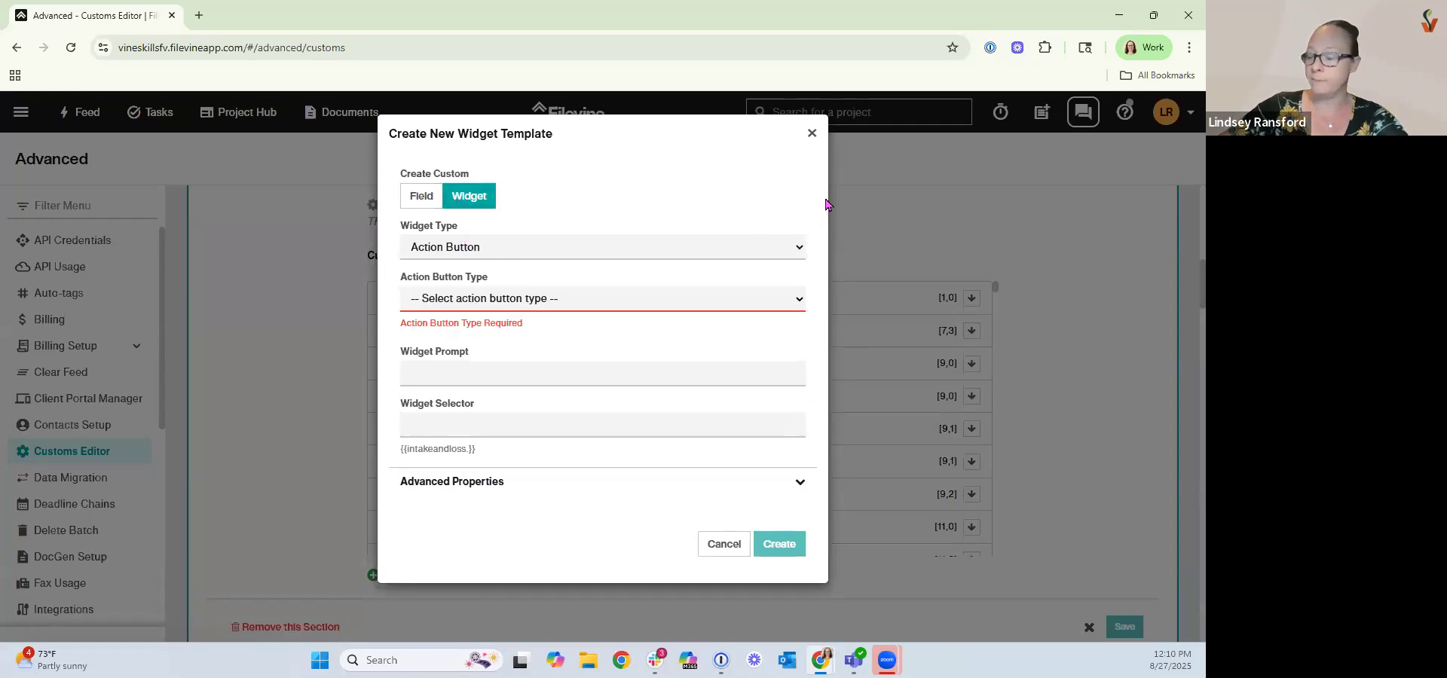
click(812, 137)
scroll(1065, 389, up, 8)
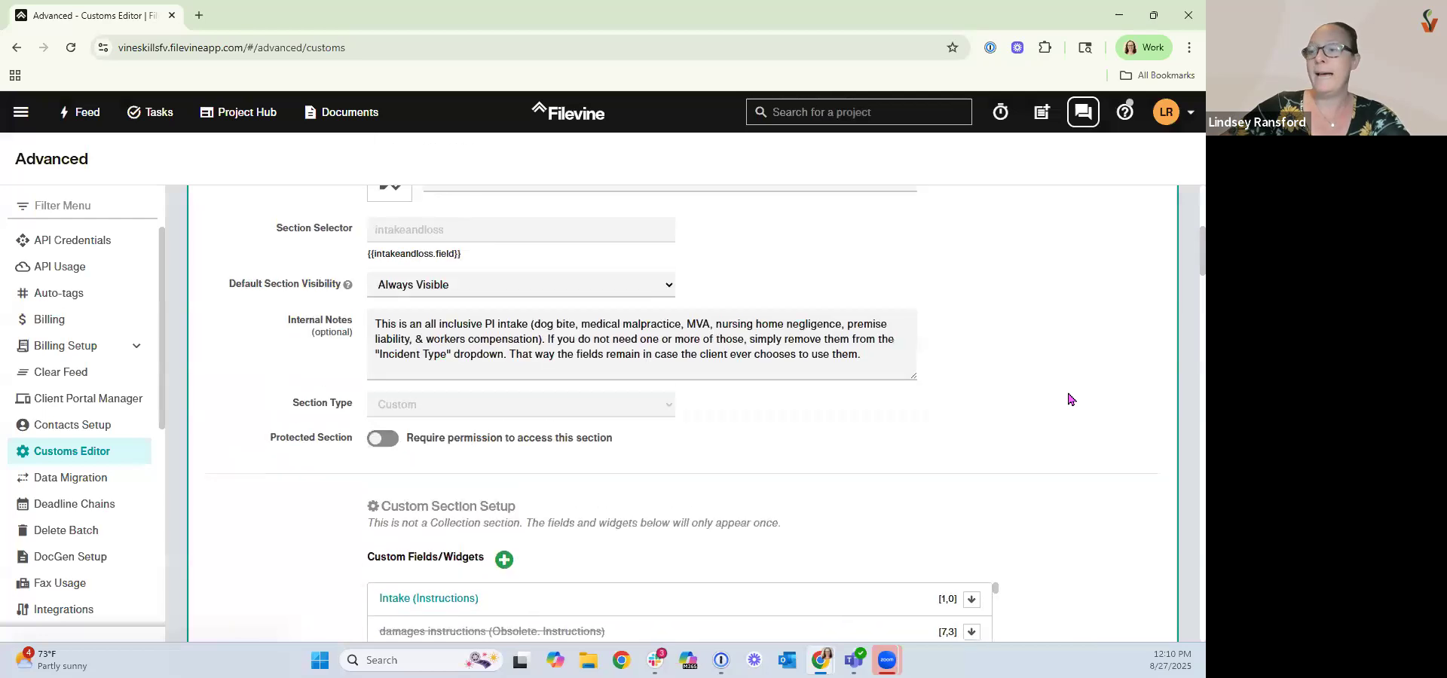
click(1105, 347)
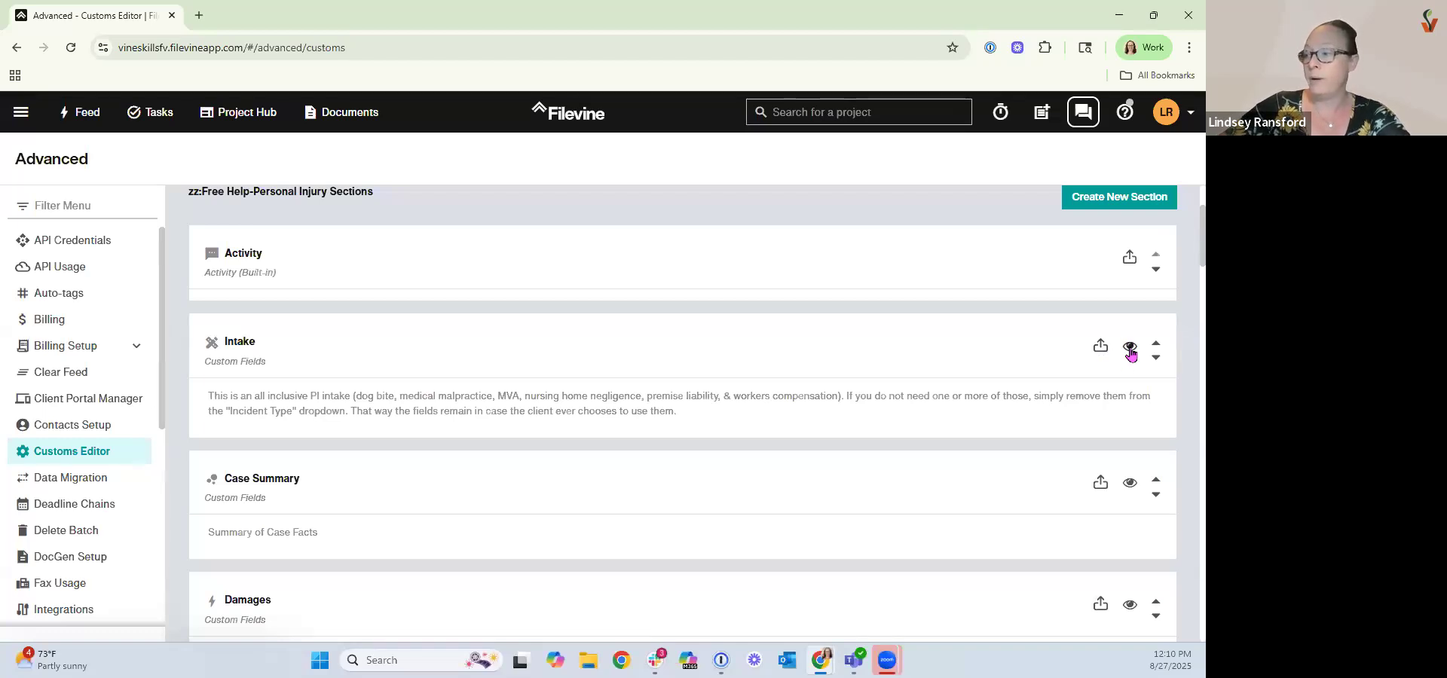
Preview the Intake section's layout, scrolling through its instructions and fields, then close the preview.
click(1129, 349)
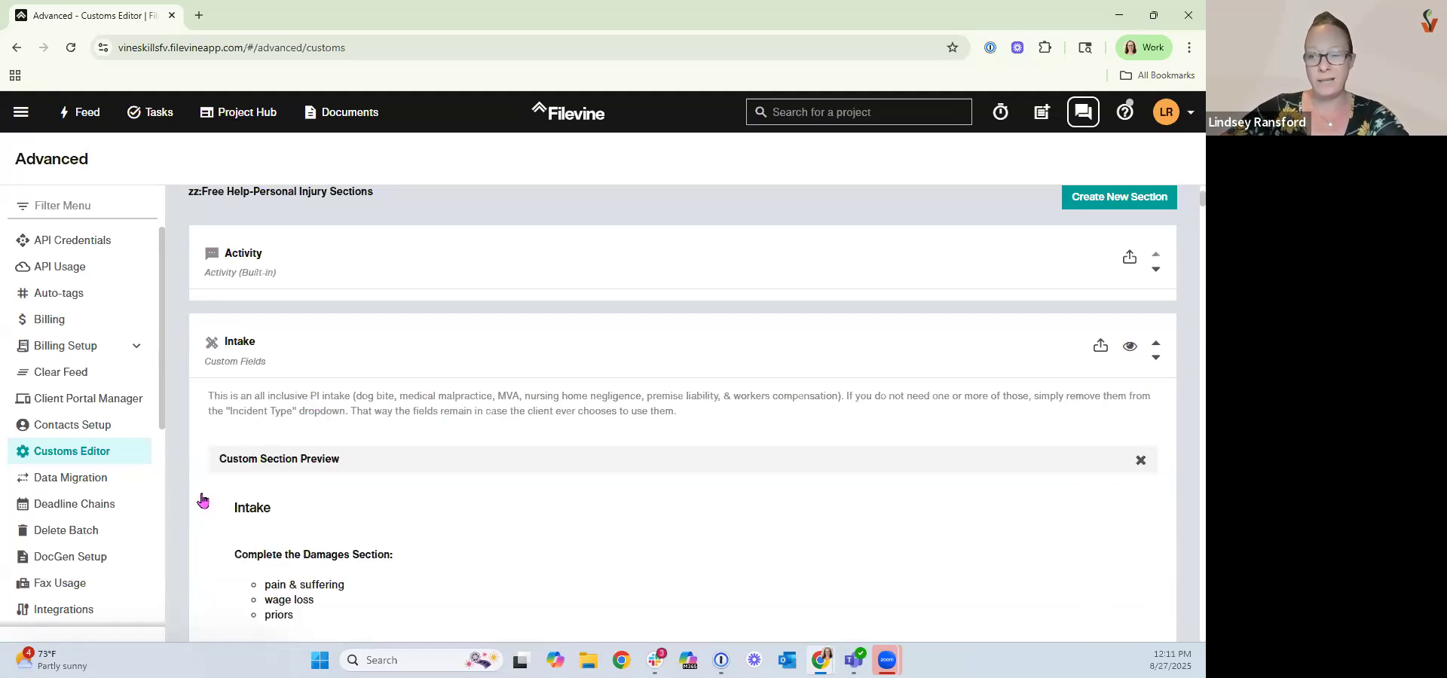
scroll(202, 500, down, 2)
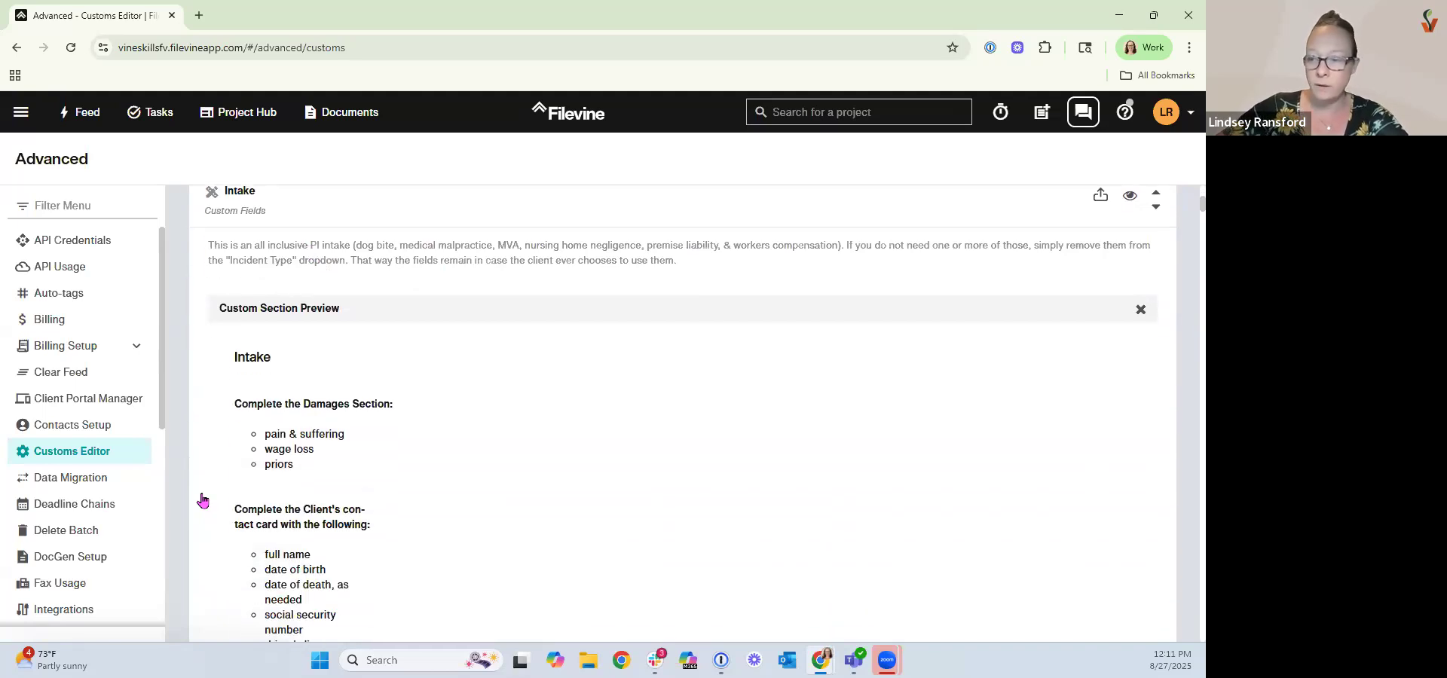
scroll(202, 500, down, 1)
scroll(202, 500, down, 8)
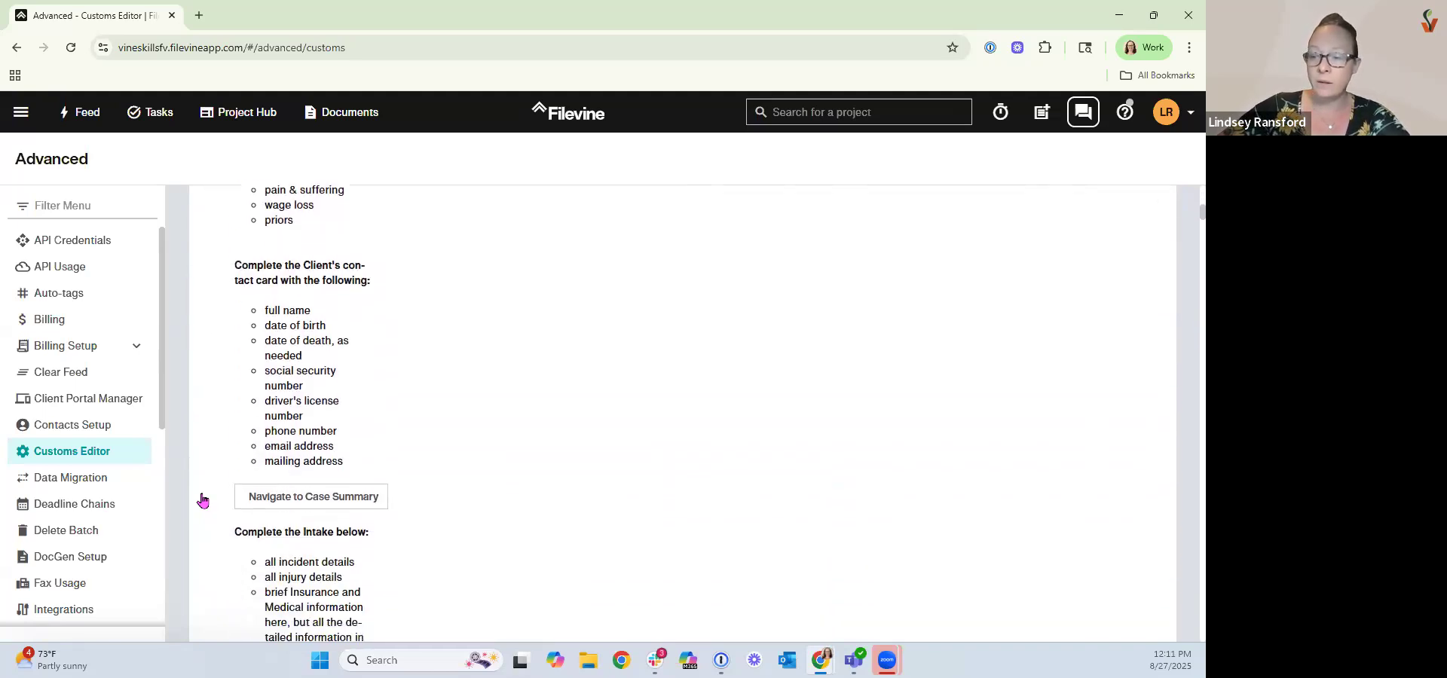
scroll(202, 499, down, 5)
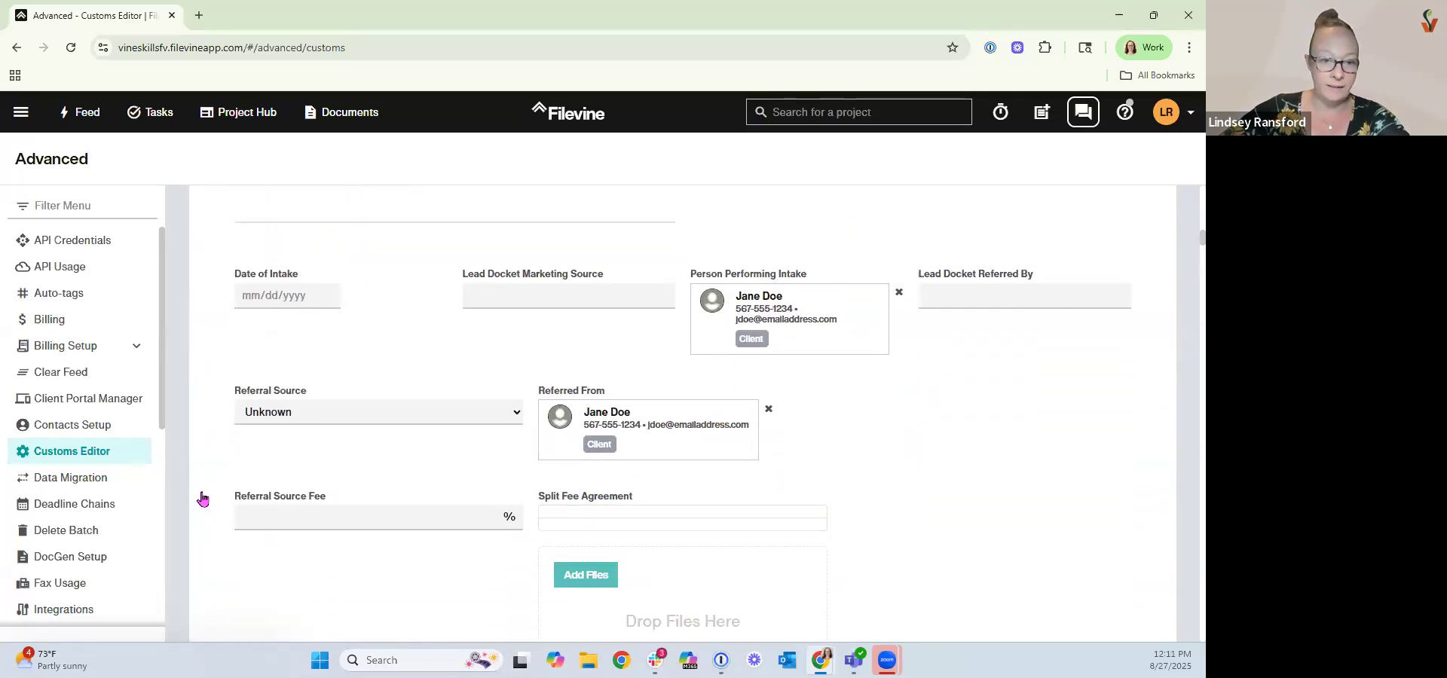
scroll(202, 499, down, 5)
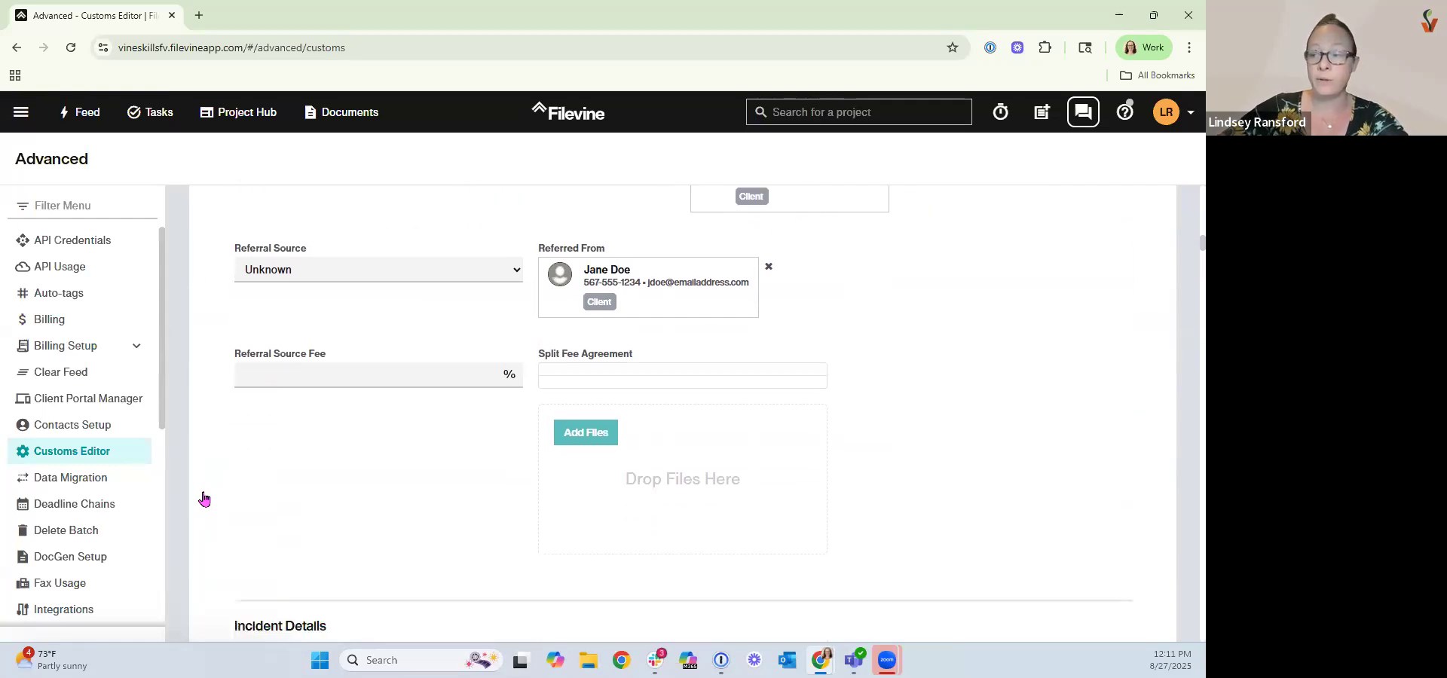
scroll(201, 503, up, 5)
scroll(200, 503, up, 15)
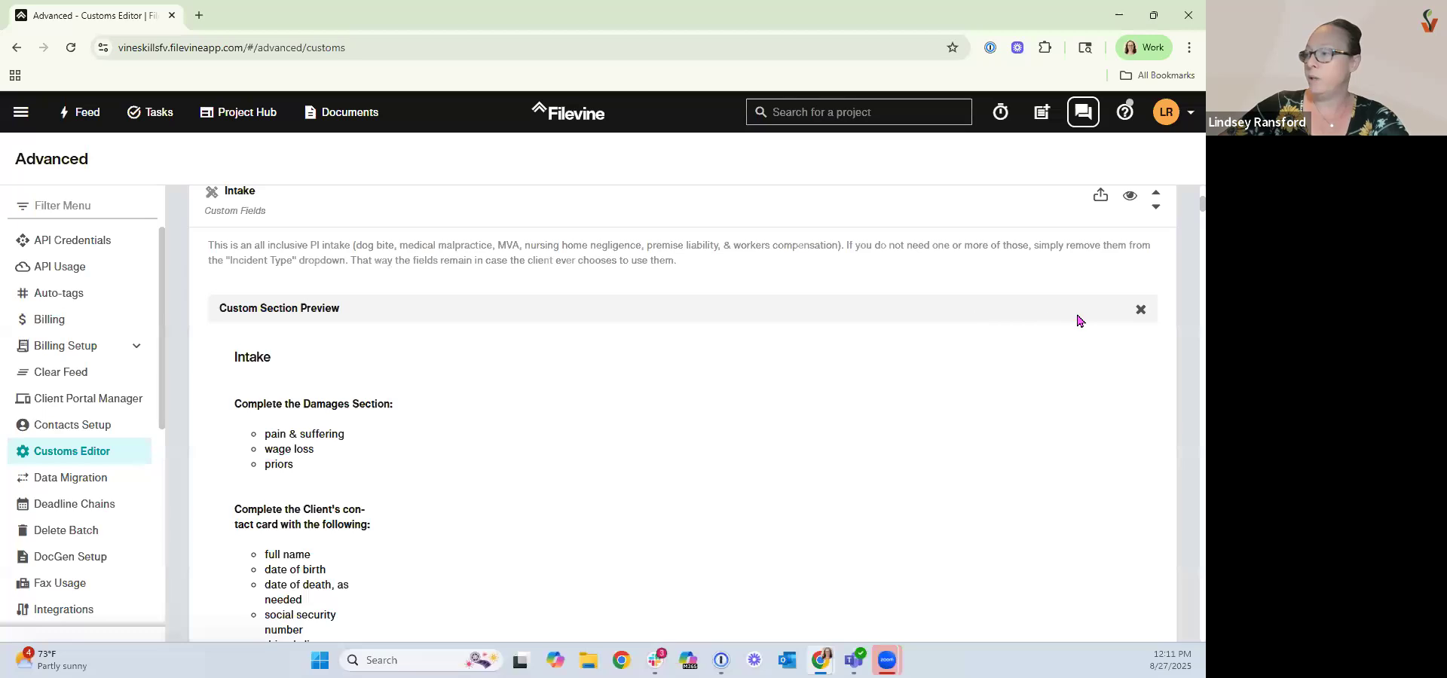
scroll(1076, 319, up, 3)
click(1129, 348)
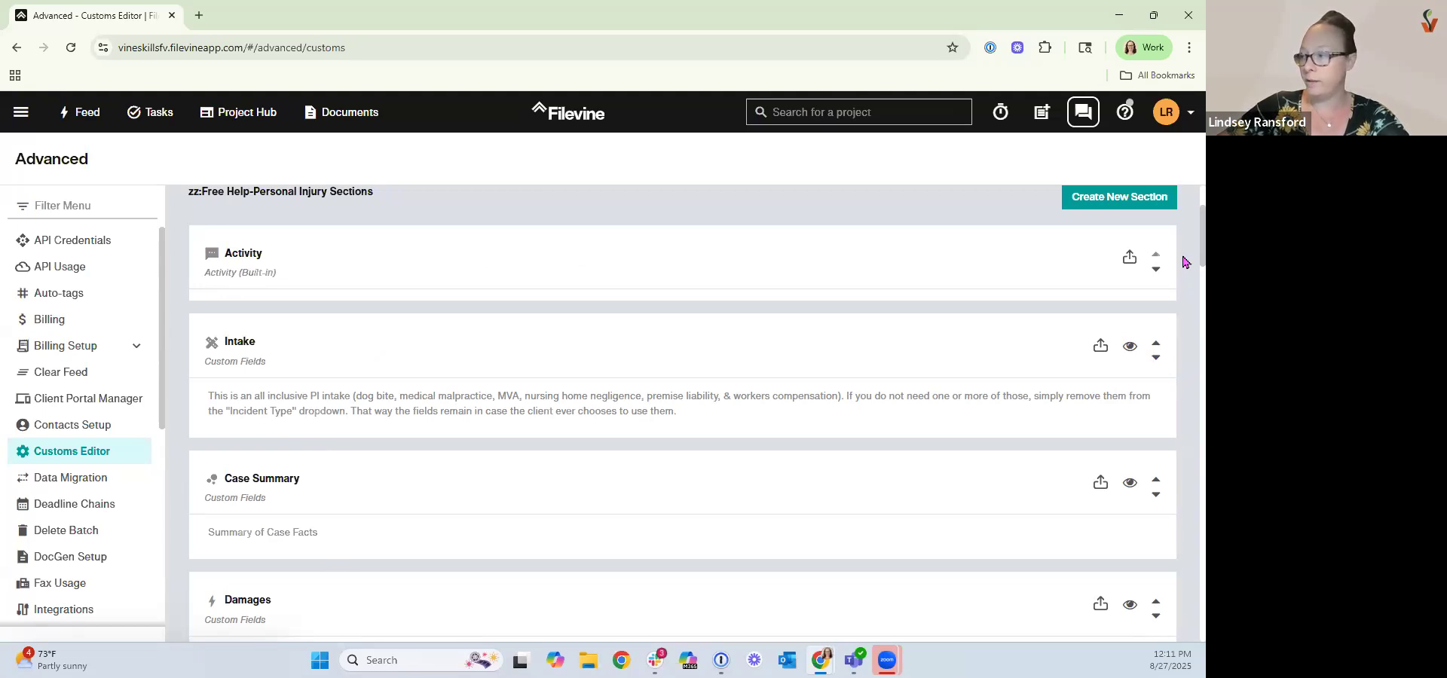
Move the Intake section down the section list to sit just below the Deadlines section.
scroll(1182, 261, down, 2)
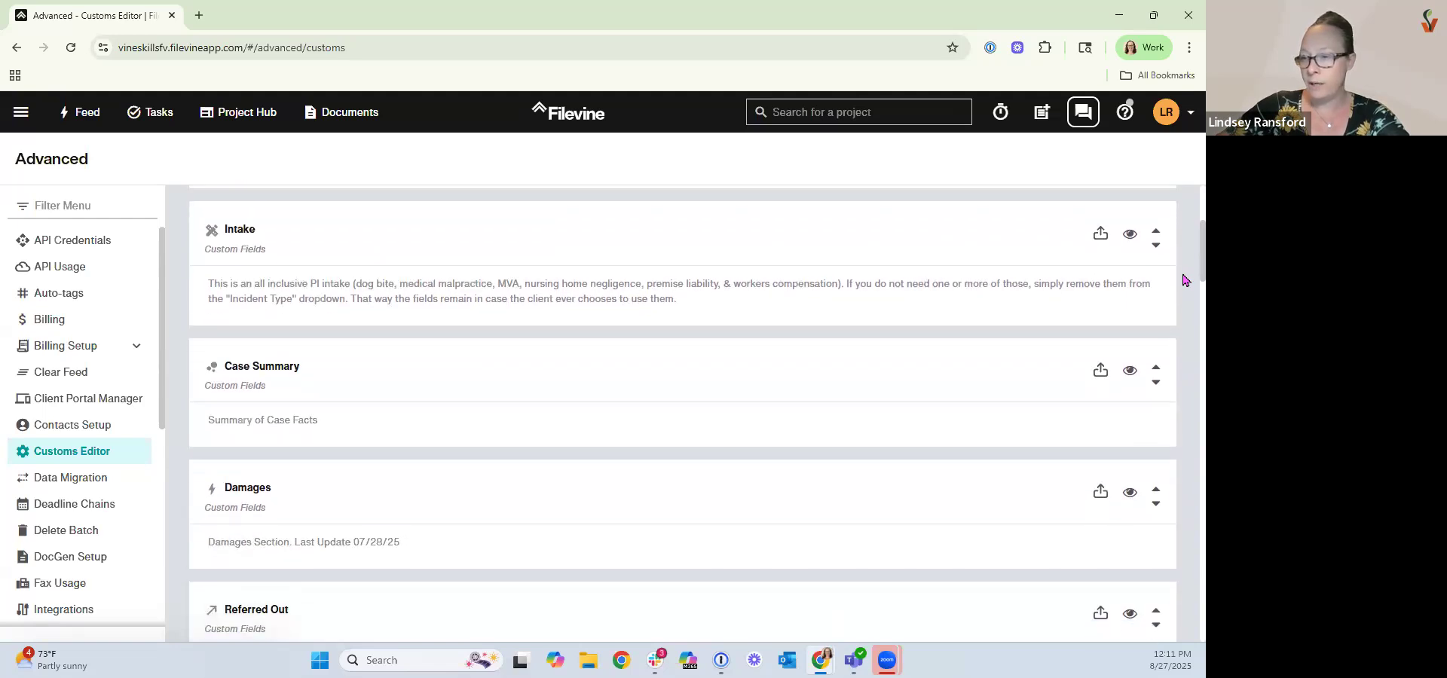
drag(1183, 275, 1183, 276)
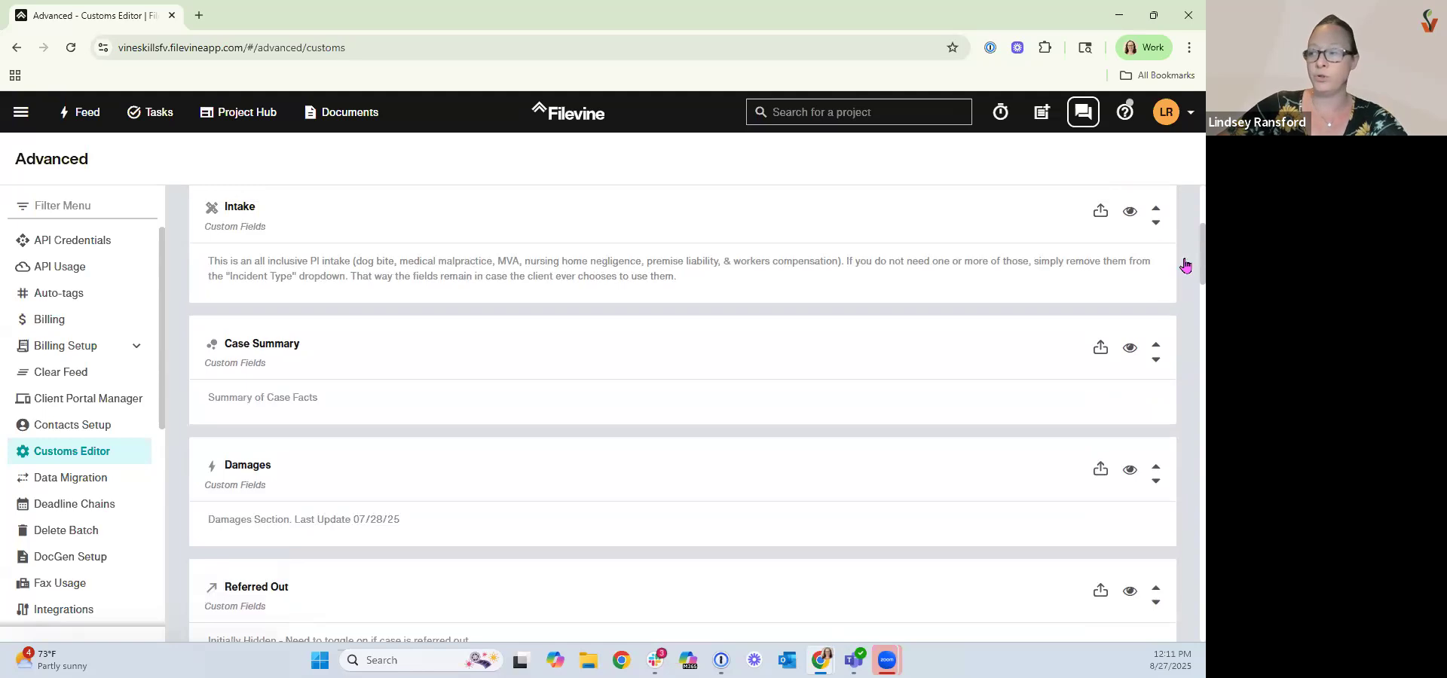
click(1158, 226)
click(1158, 226)
click(1158, 226)
click(1158, 226)
click(1158, 225)
click(1158, 225)
click(1158, 226)
click(1158, 226)
click(1158, 225)
click(1158, 225)
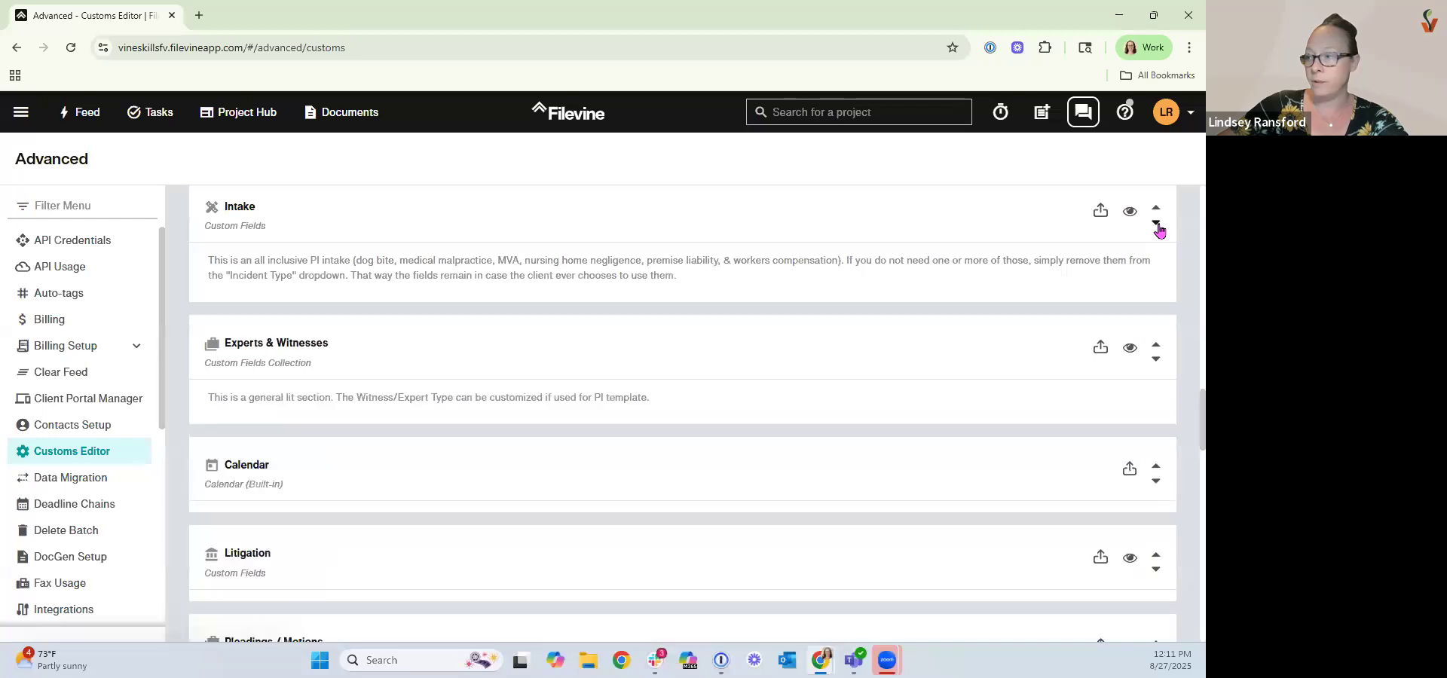
click(1157, 225)
click(1158, 225)
click(1157, 225)
click(1157, 225)
click(1157, 225)
click(1157, 226)
click(1158, 225)
click(1158, 225)
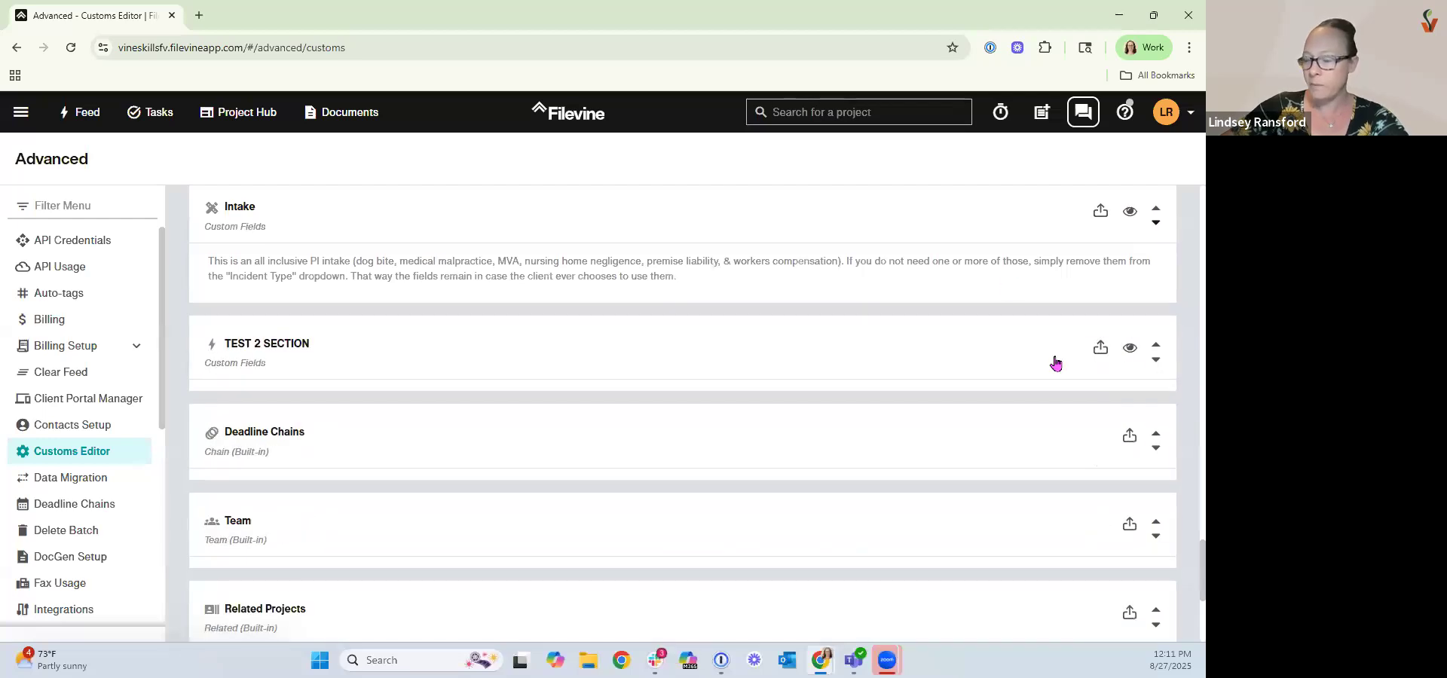
scroll(1044, 474, up, 1)
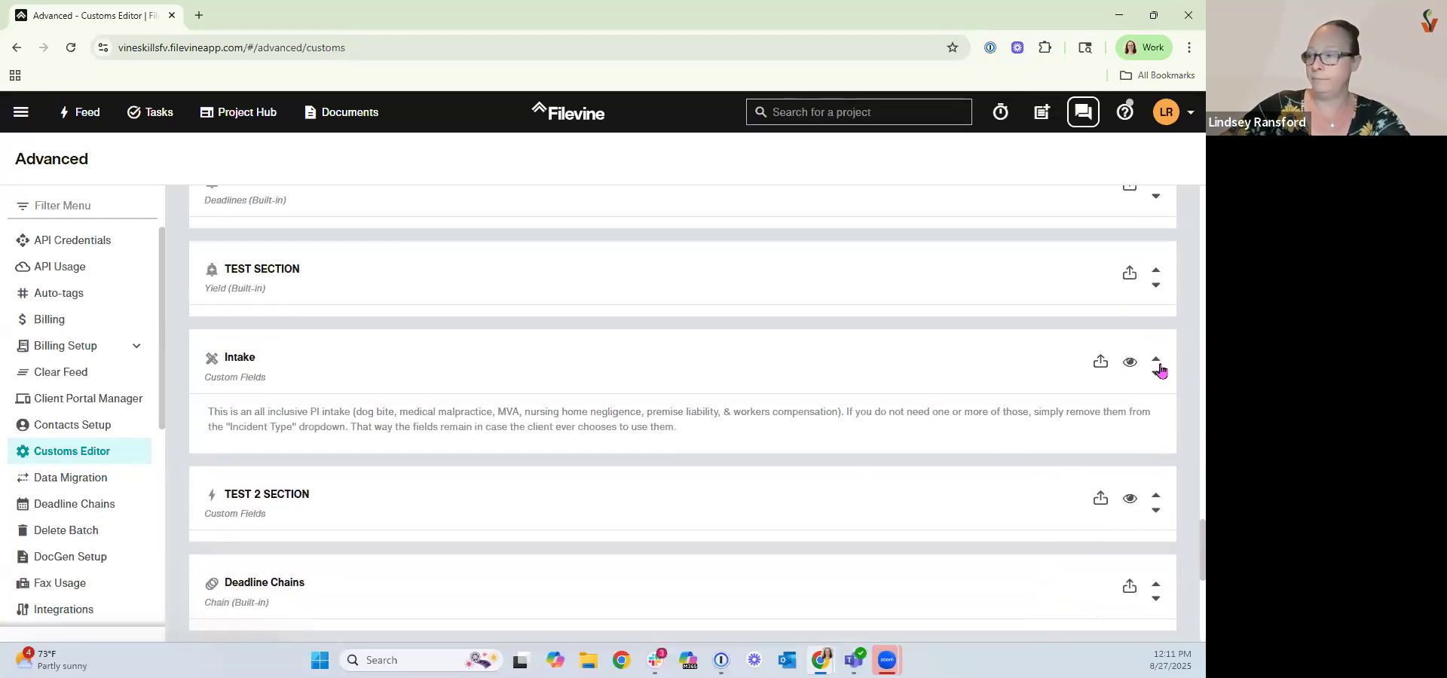
click(1156, 362)
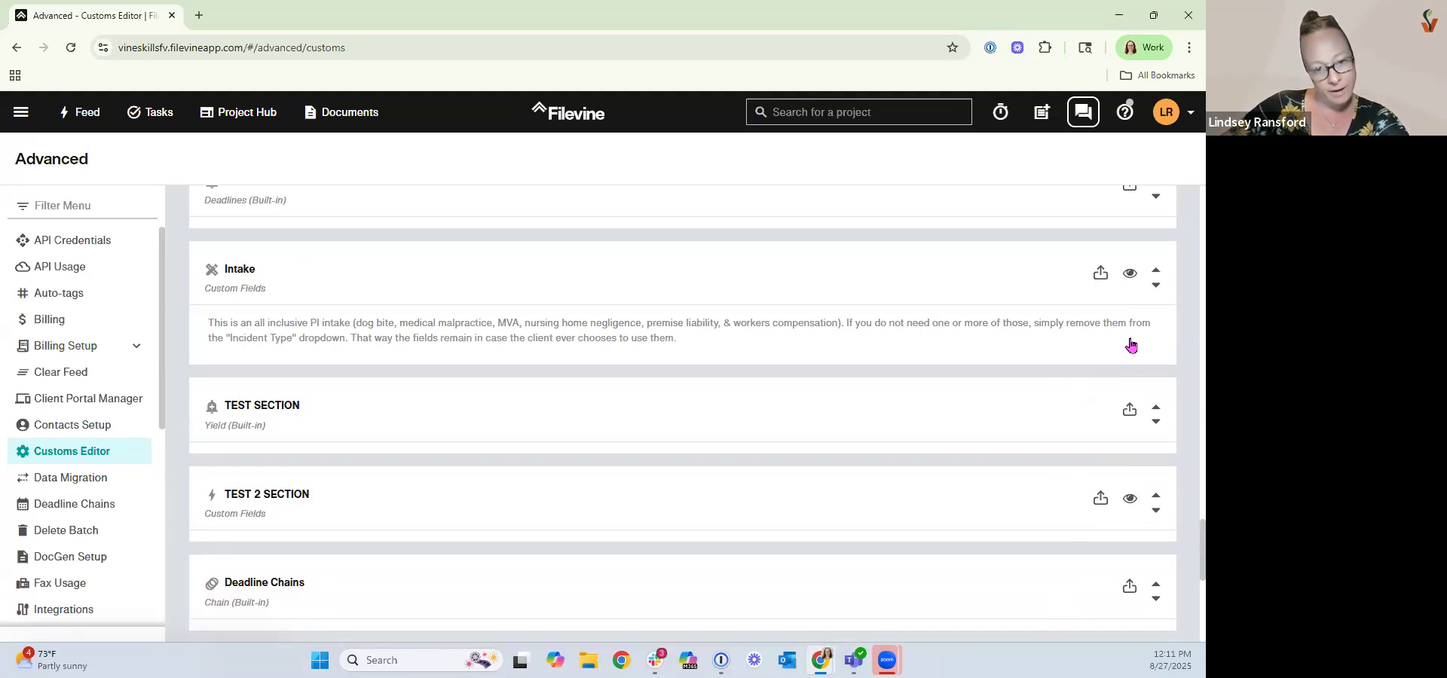
scroll(952, 419, up, 15)
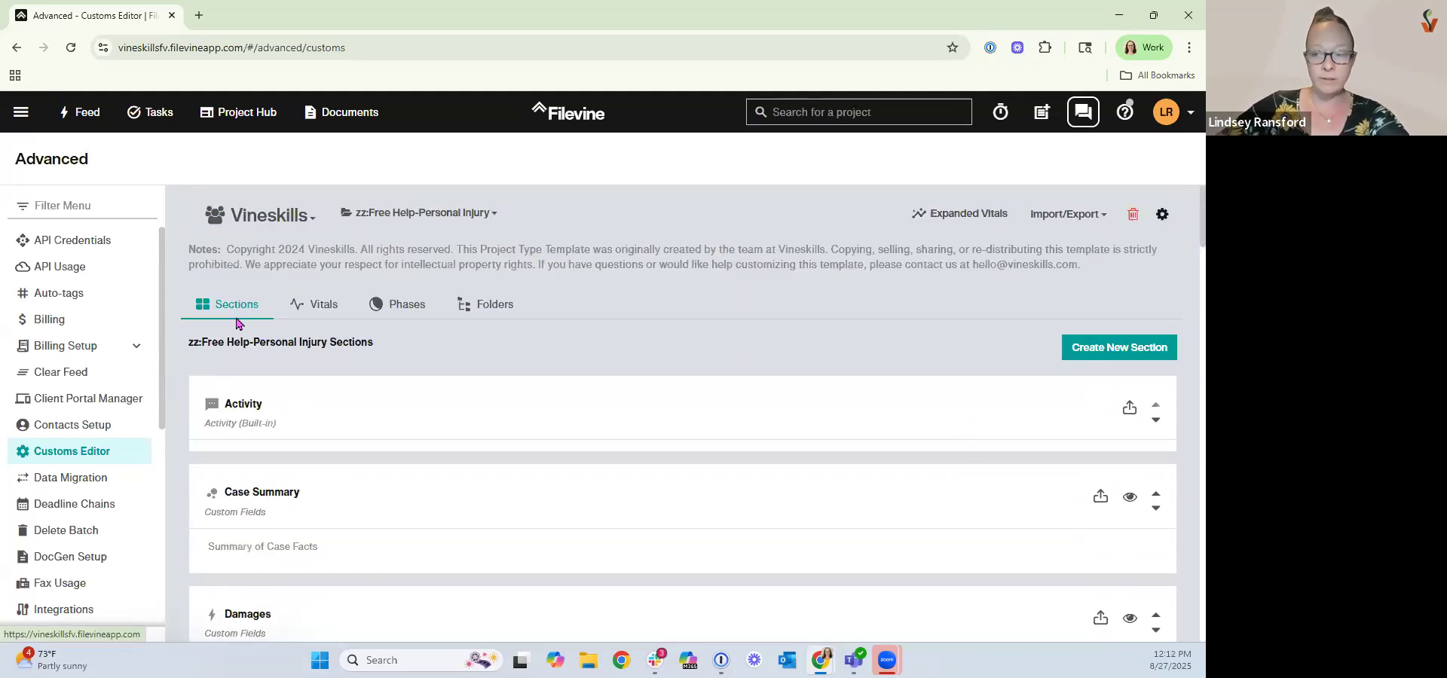
Open the vitals list and move Project ID below Most Recent Phase Change.
click(324, 305)
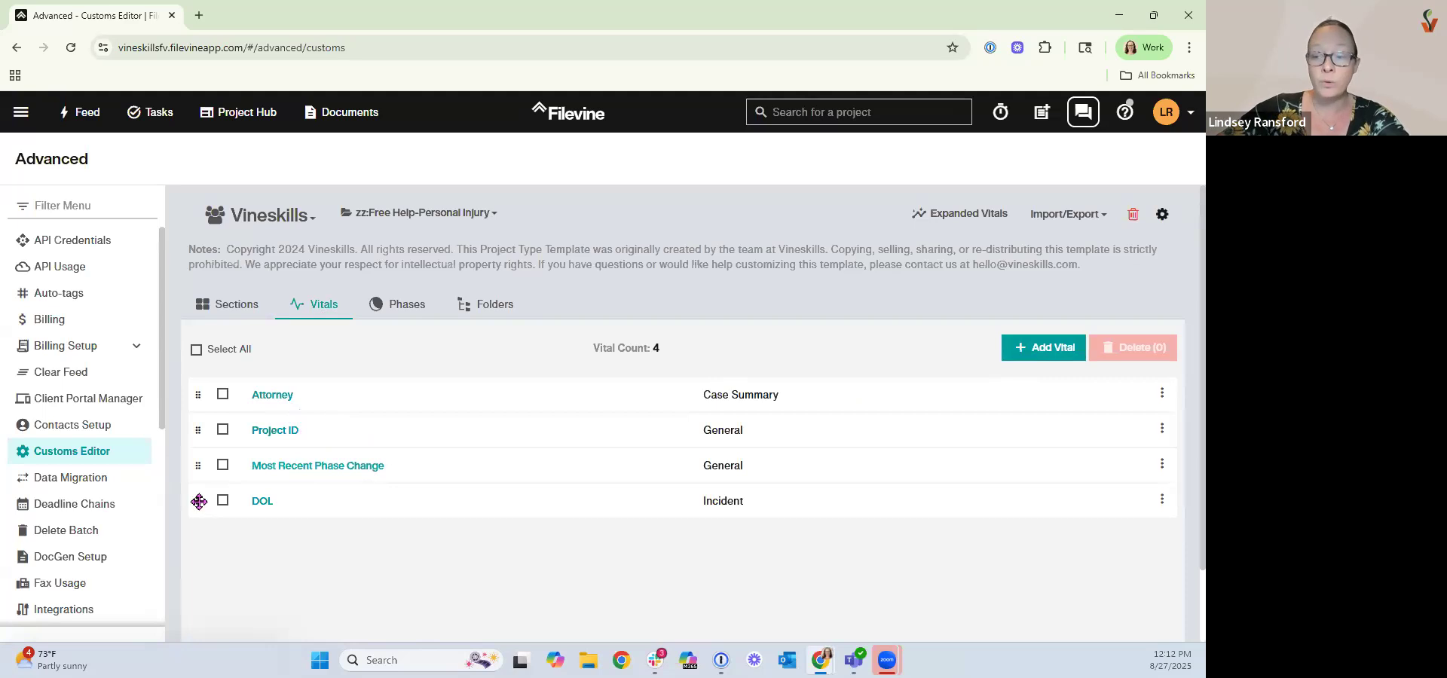
drag(197, 430, 198, 456)
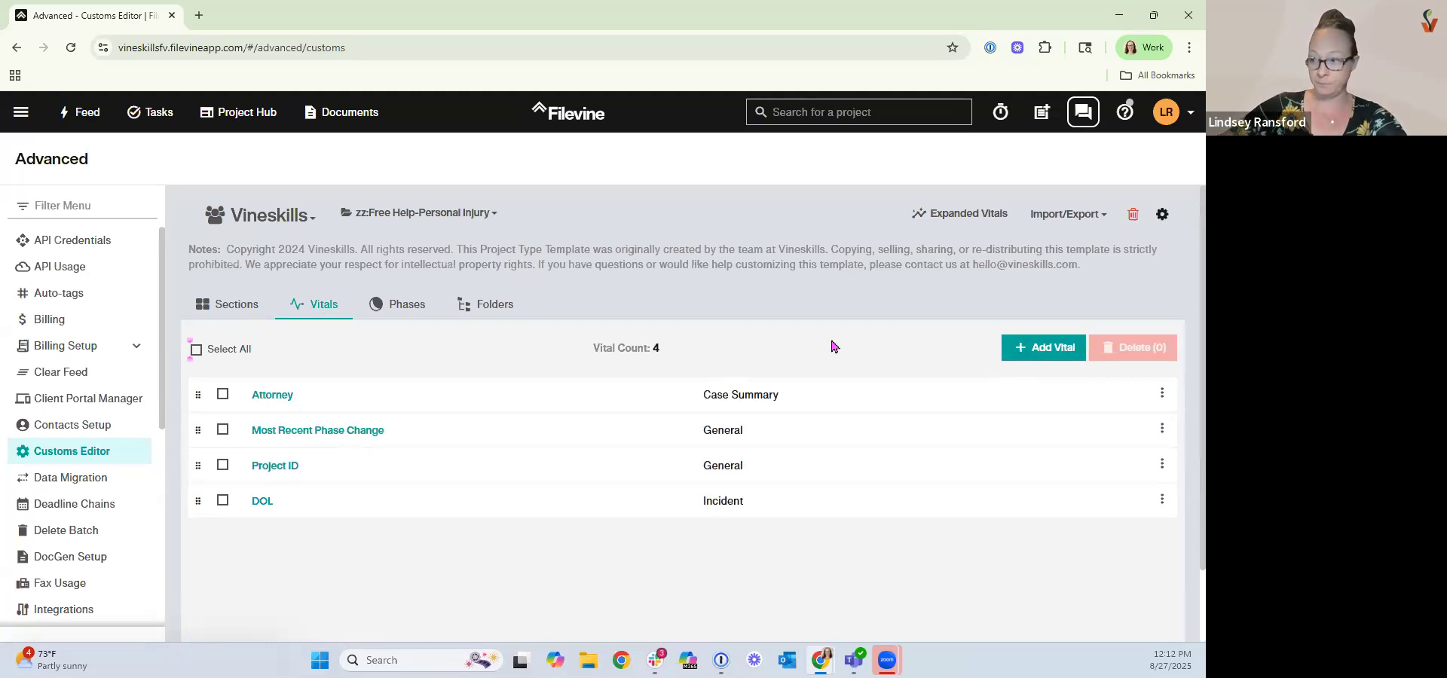
Add a vital for the Statute of Limitations: (DueDate) field, found by searching "statute", with display name SOL.
click(1025, 351)
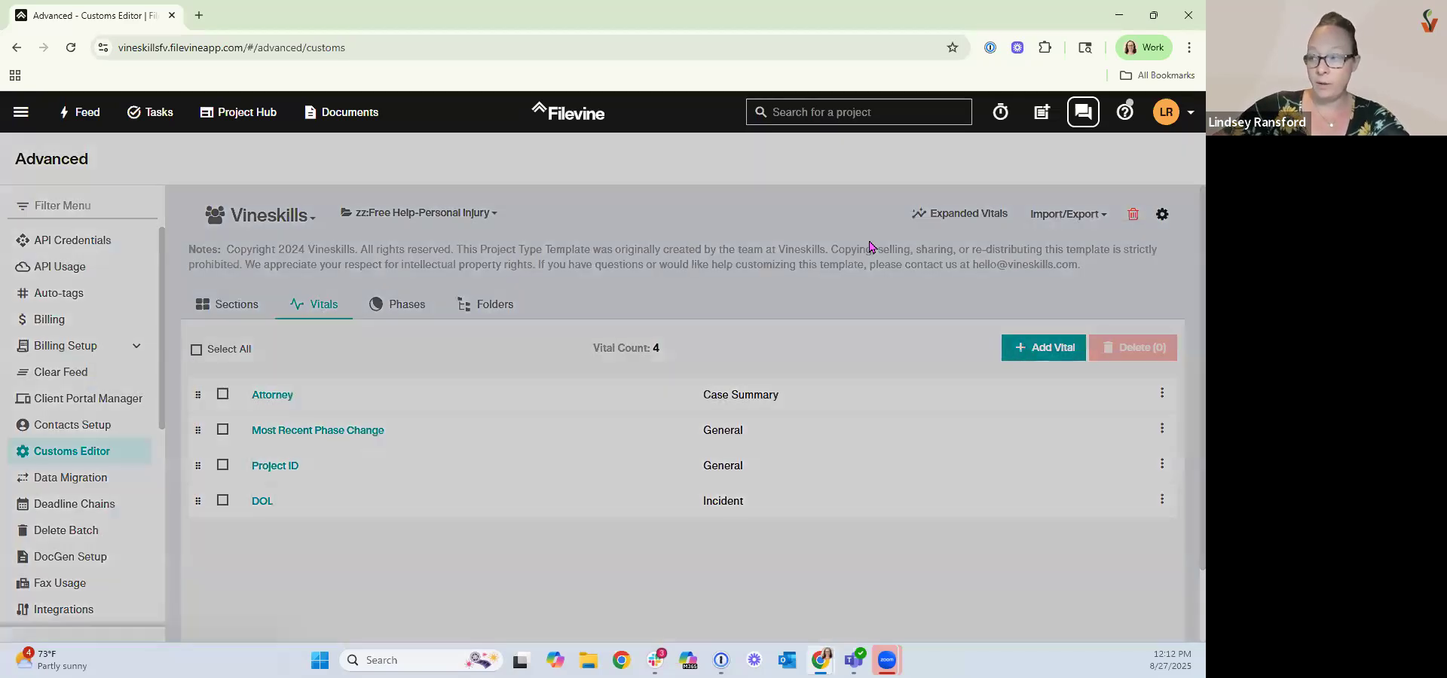
click(914, 220)
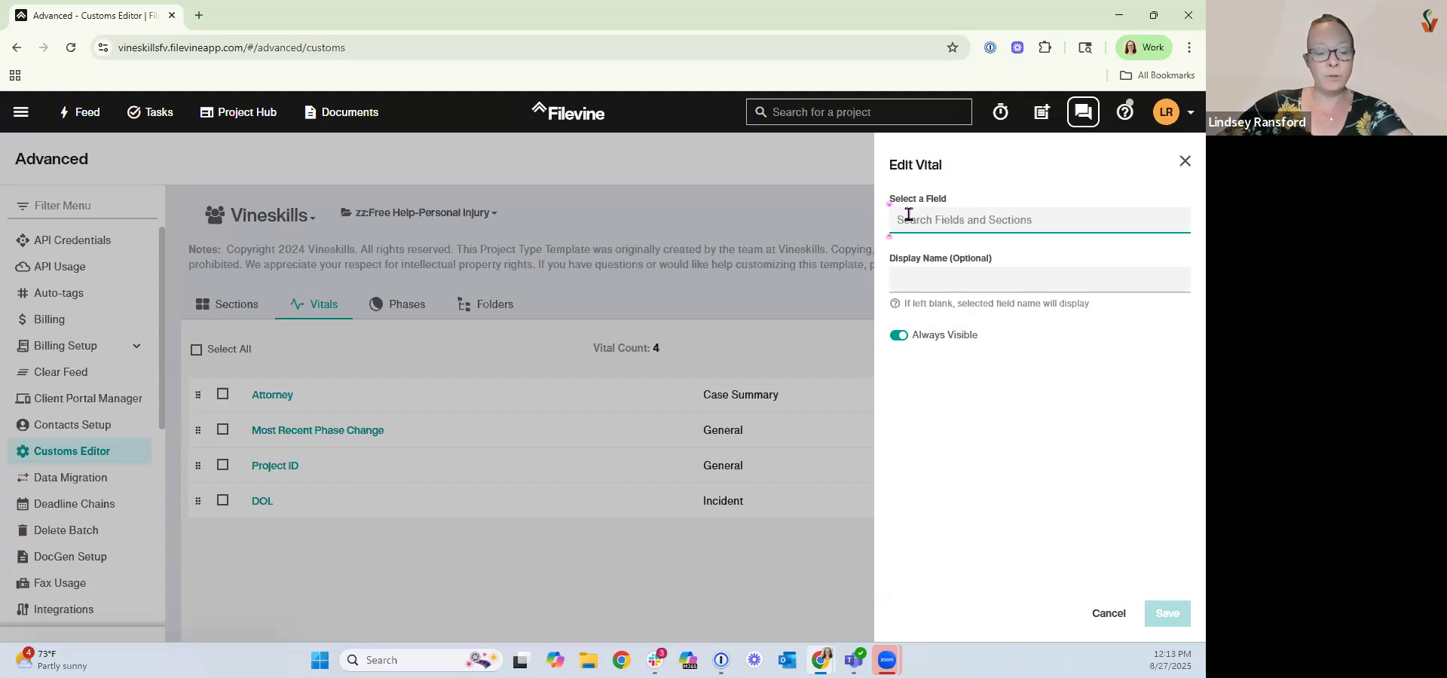
text(statute)
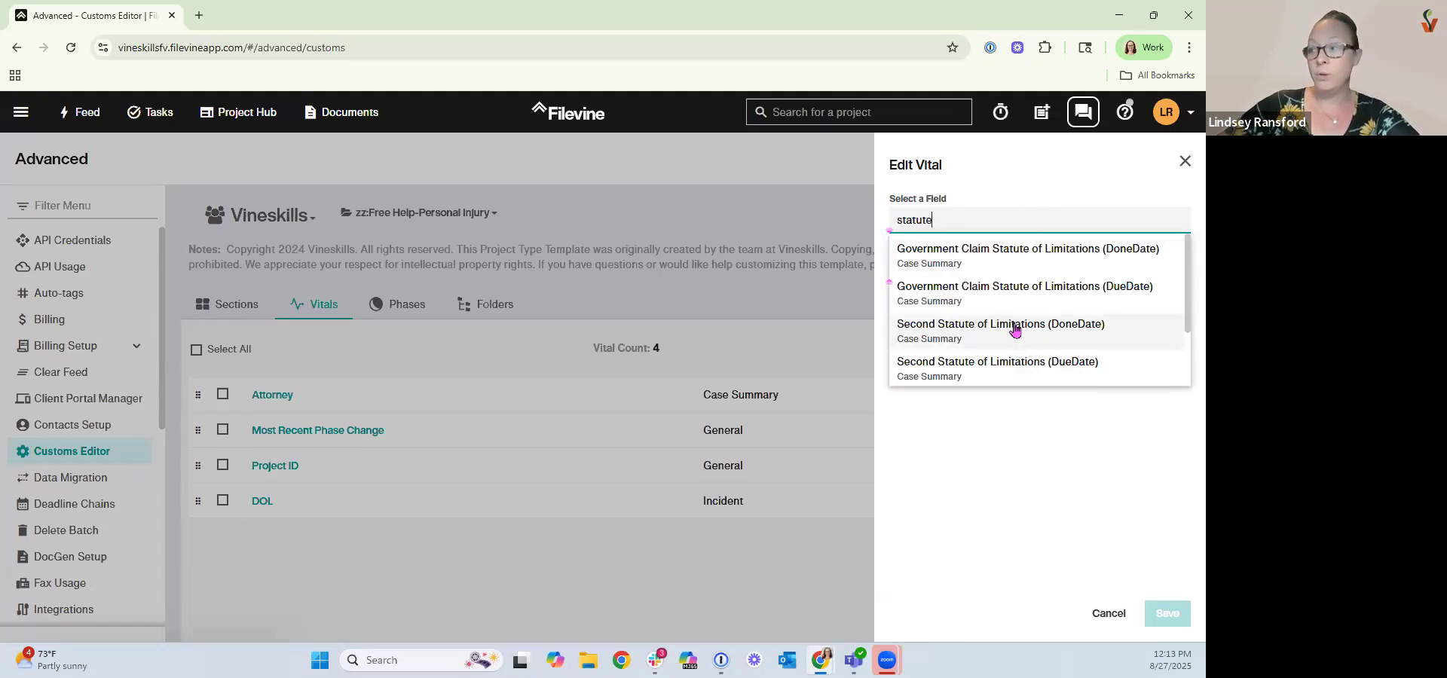
scroll(1027, 368, down, 1)
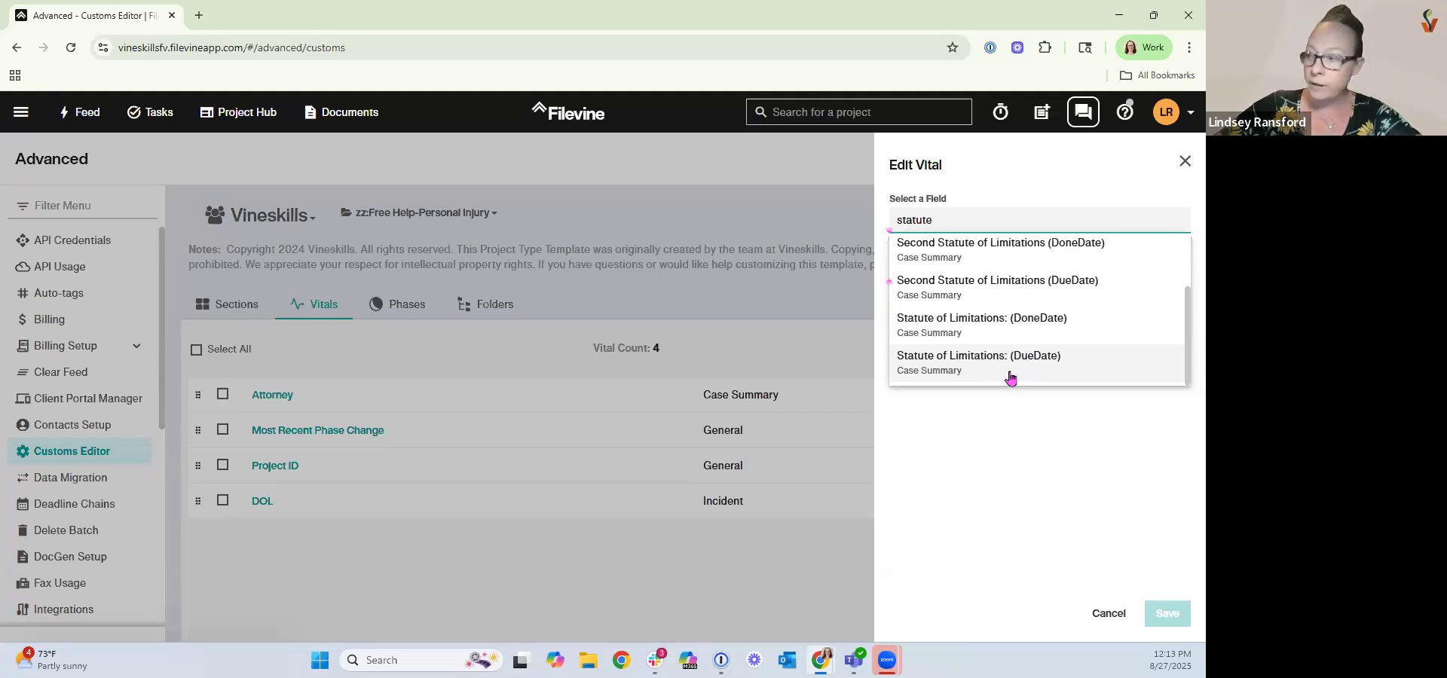
click(945, 368)
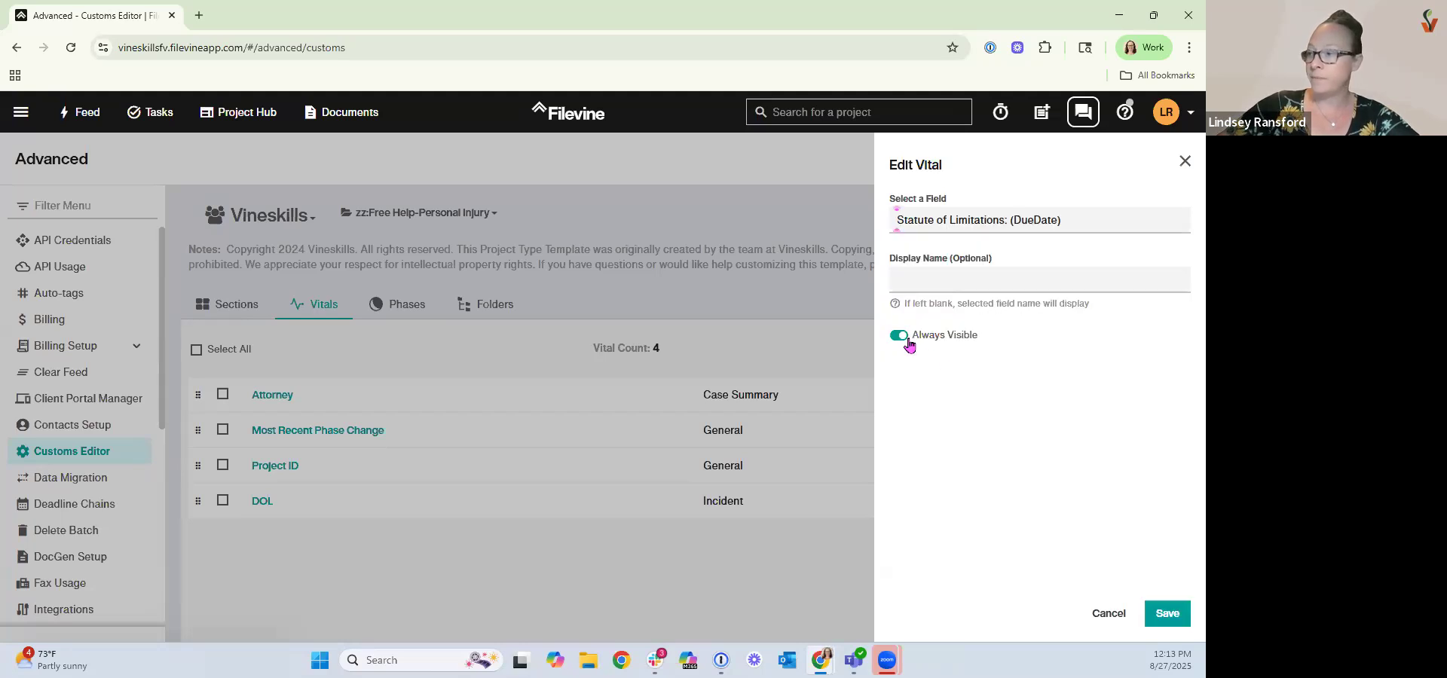
click(901, 278)
text(SOL)
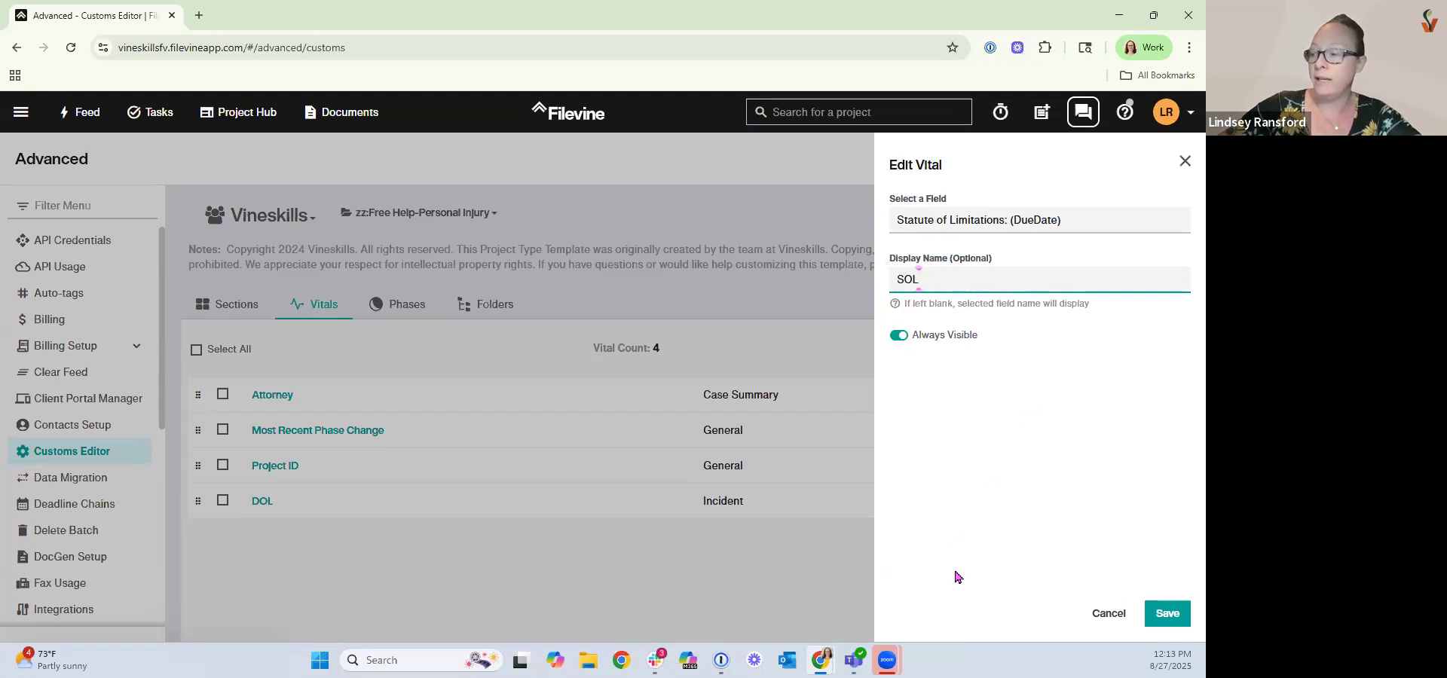
click(1168, 613)
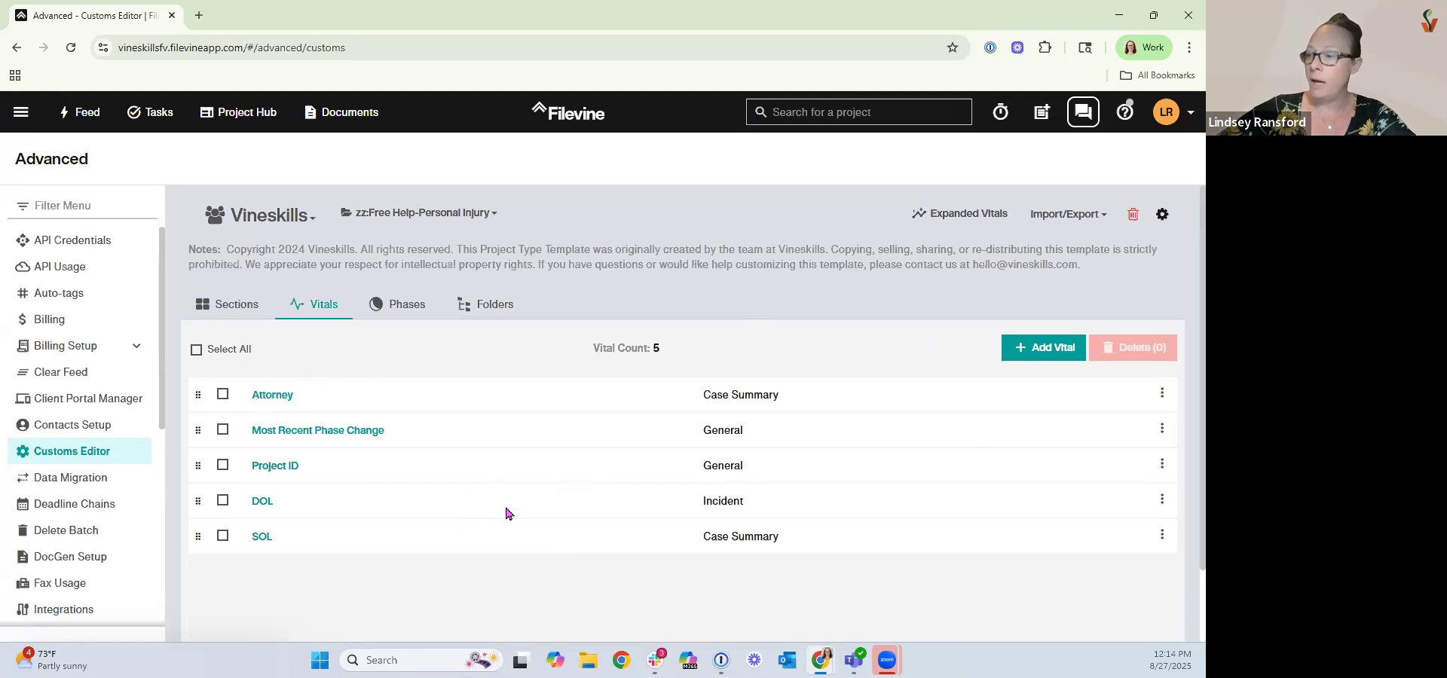
Open the project type's phases list.
scroll(505, 513, down, 1)
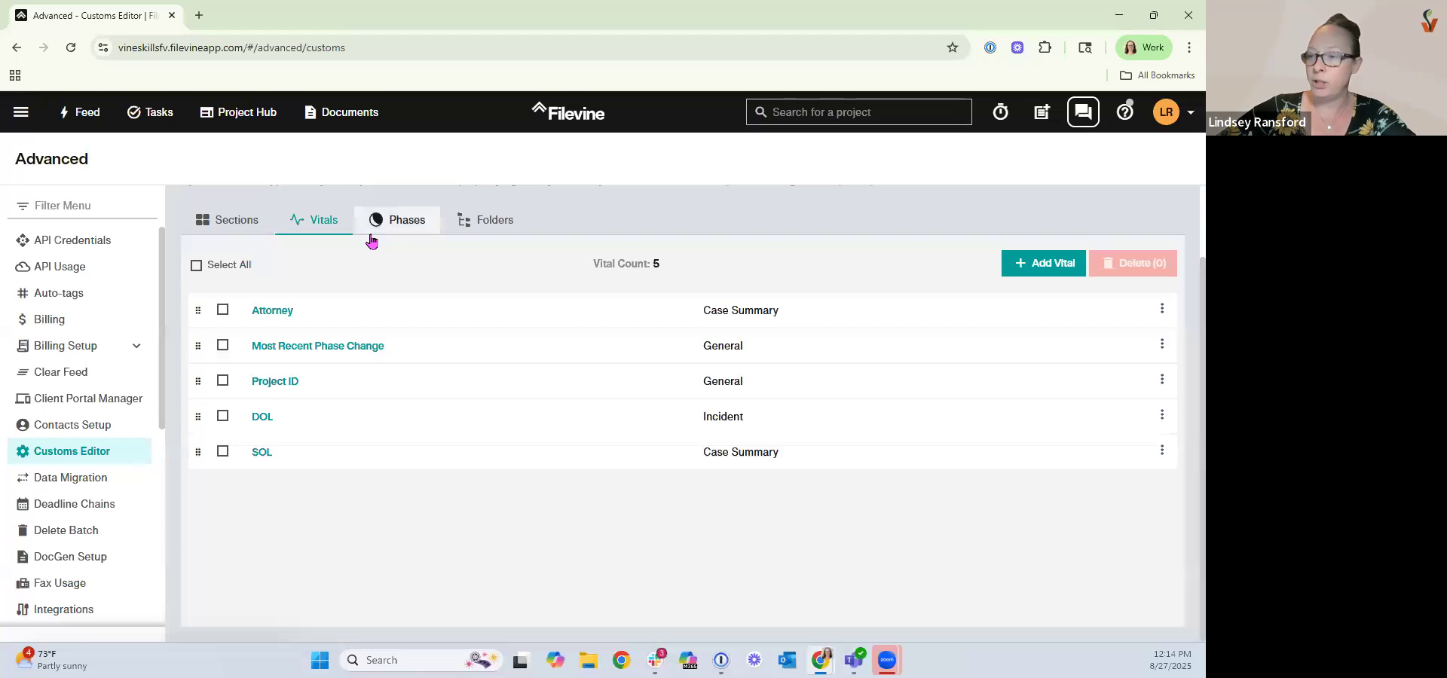
click(413, 220)
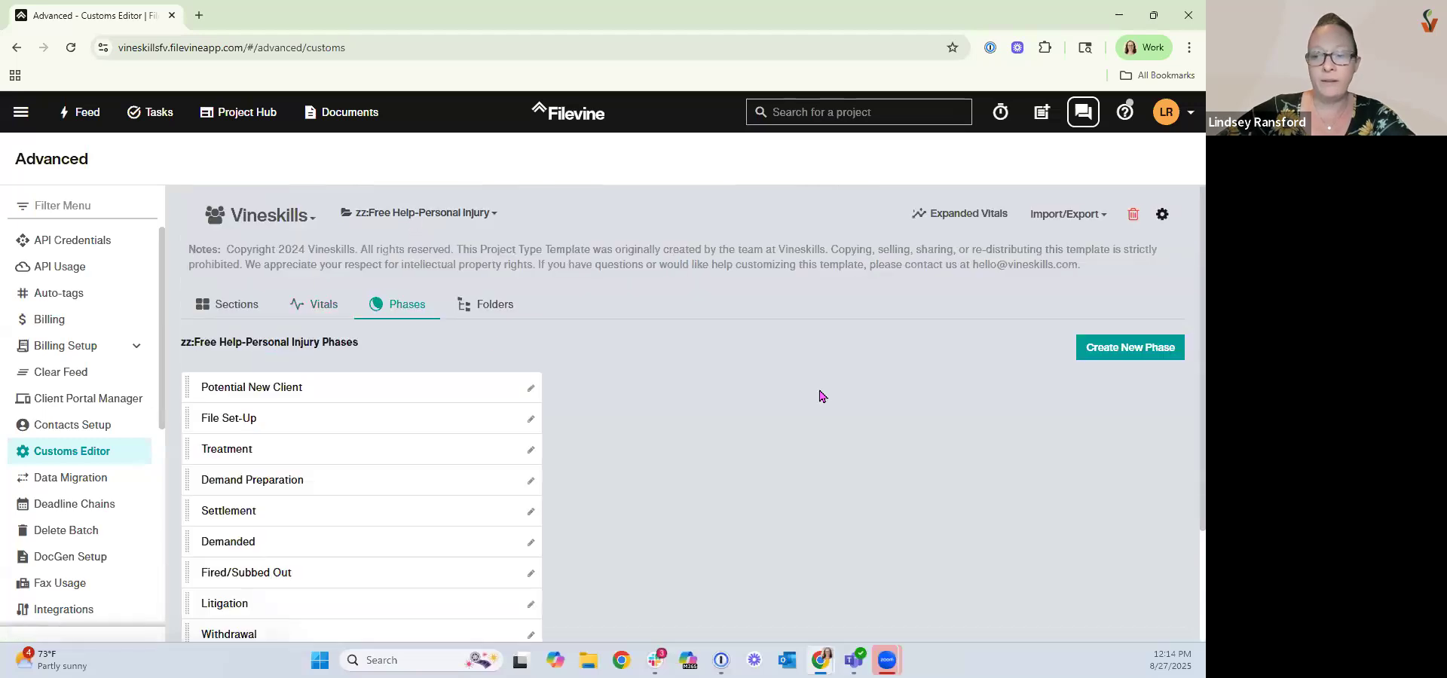
Create a new phase named Test in the project type's phases list.
scroll(823, 393, down, 1)
scroll(823, 393, down, 1)
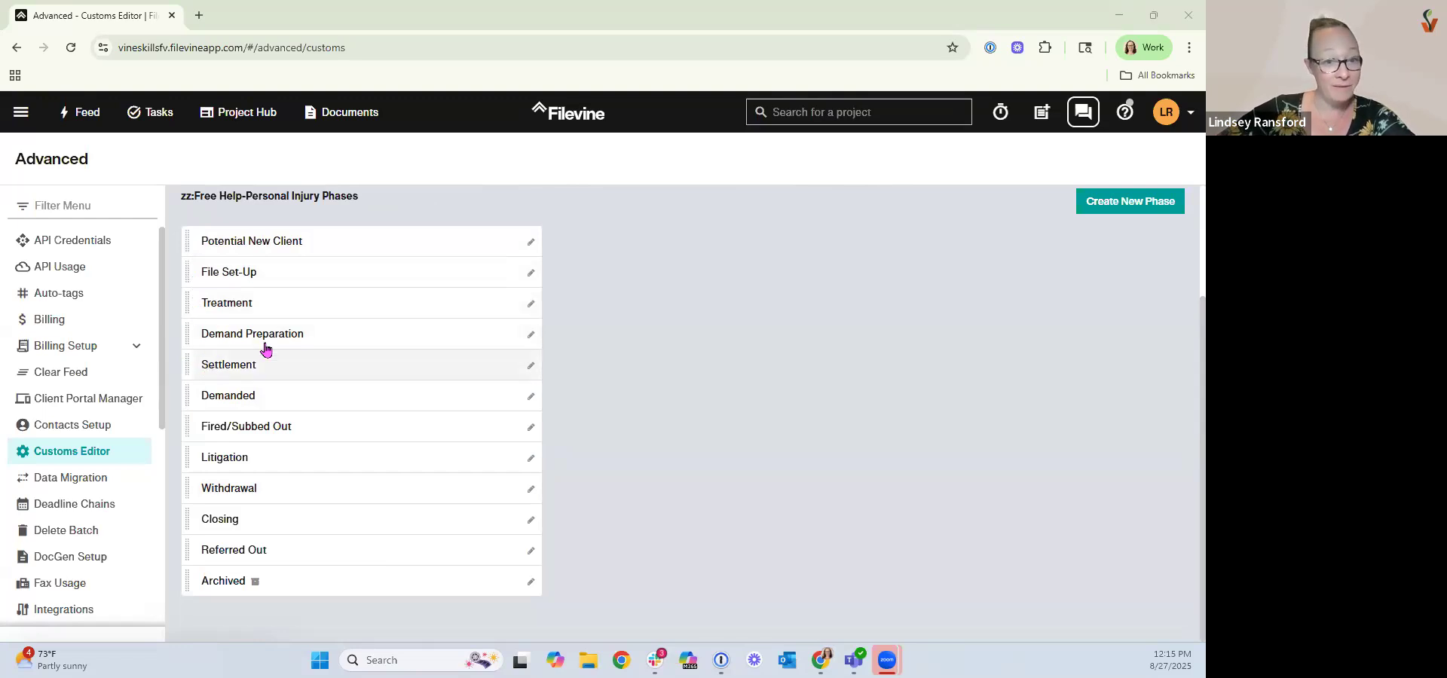
scroll(391, 409, up, 1)
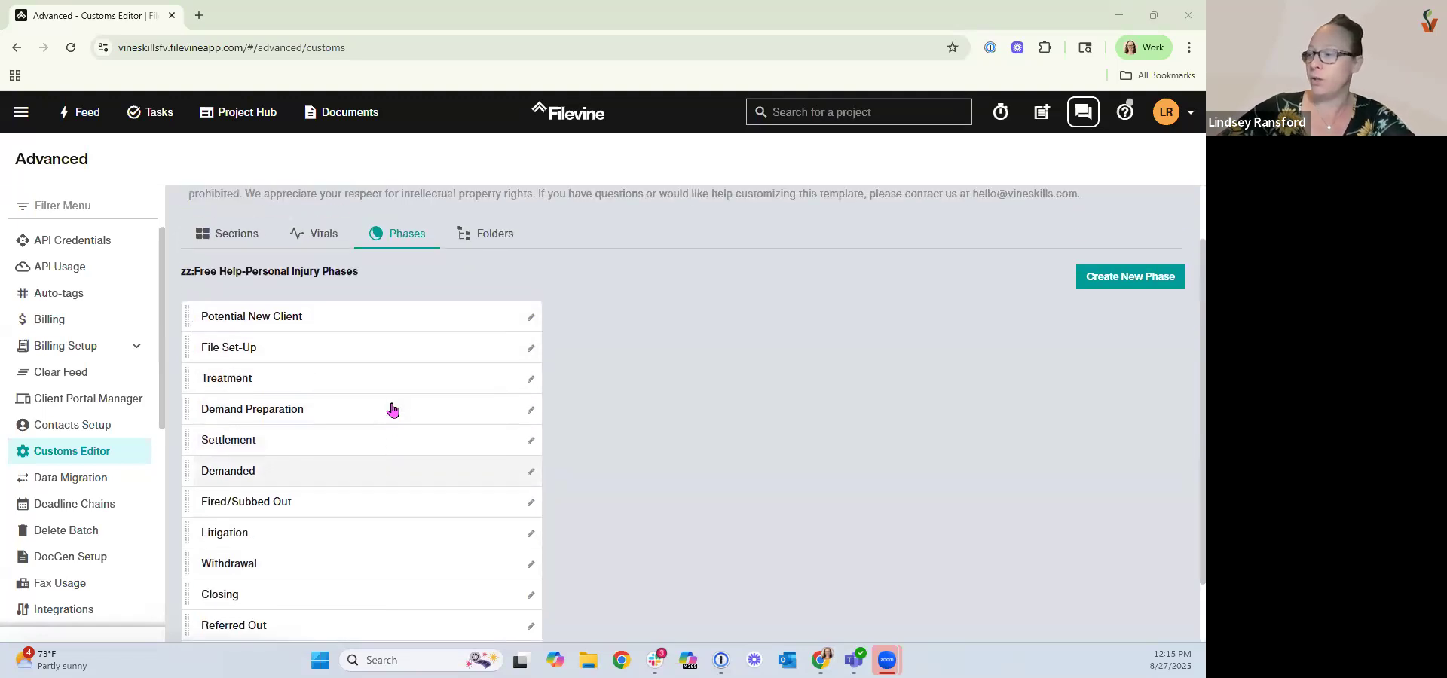
click(1108, 282)
click(920, 218)
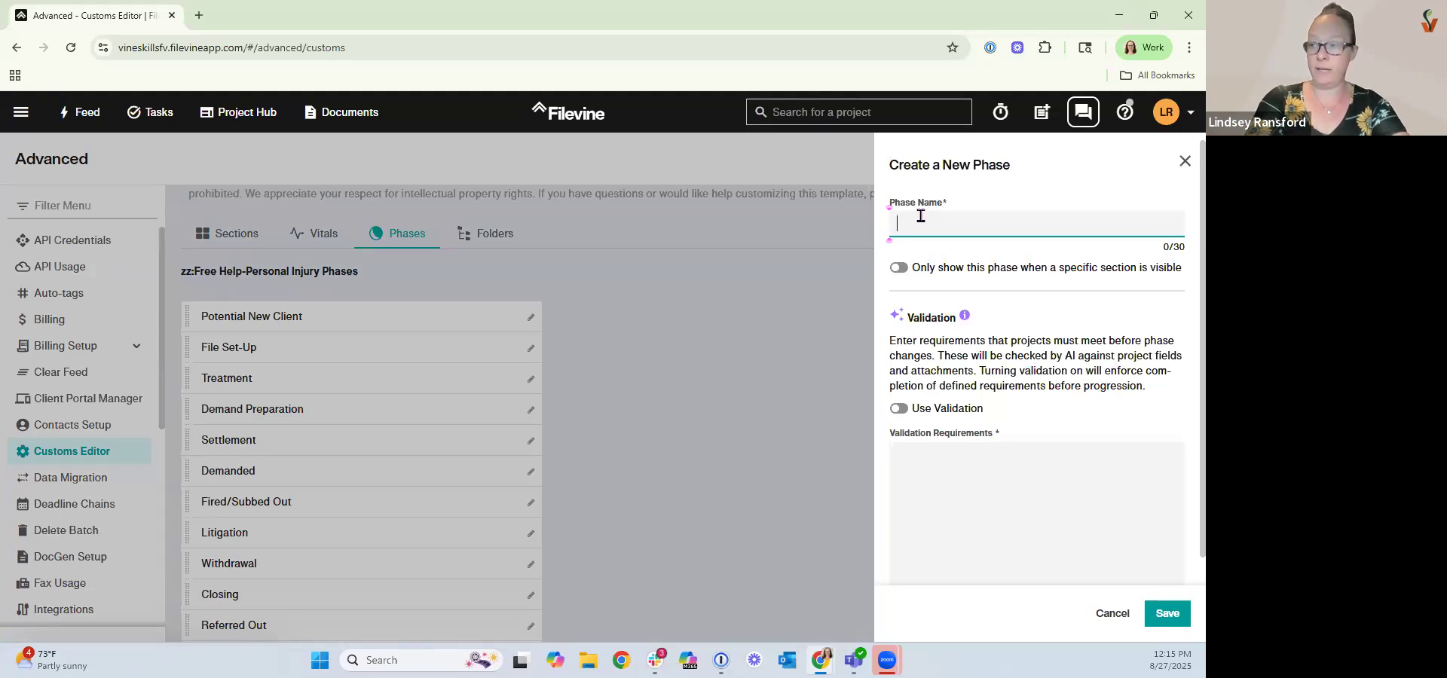
text(Test)
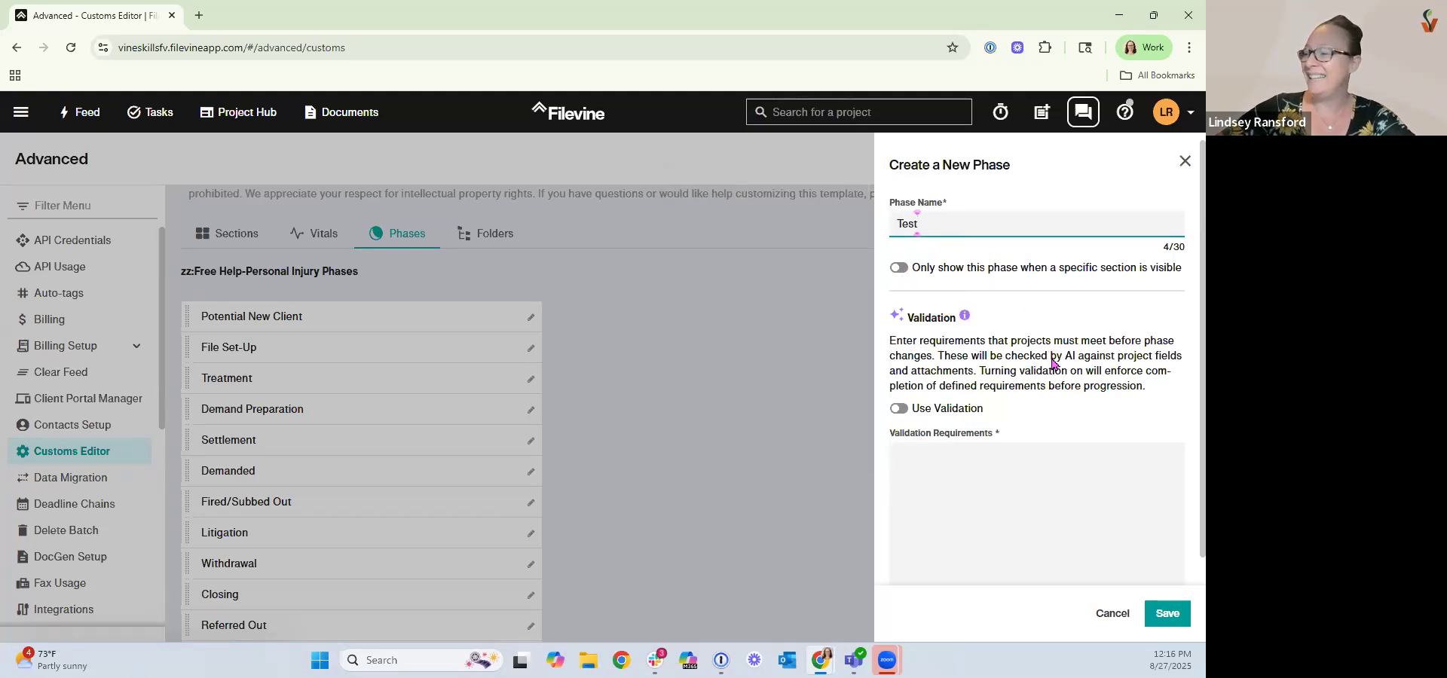
scroll(1052, 359, down, 1)
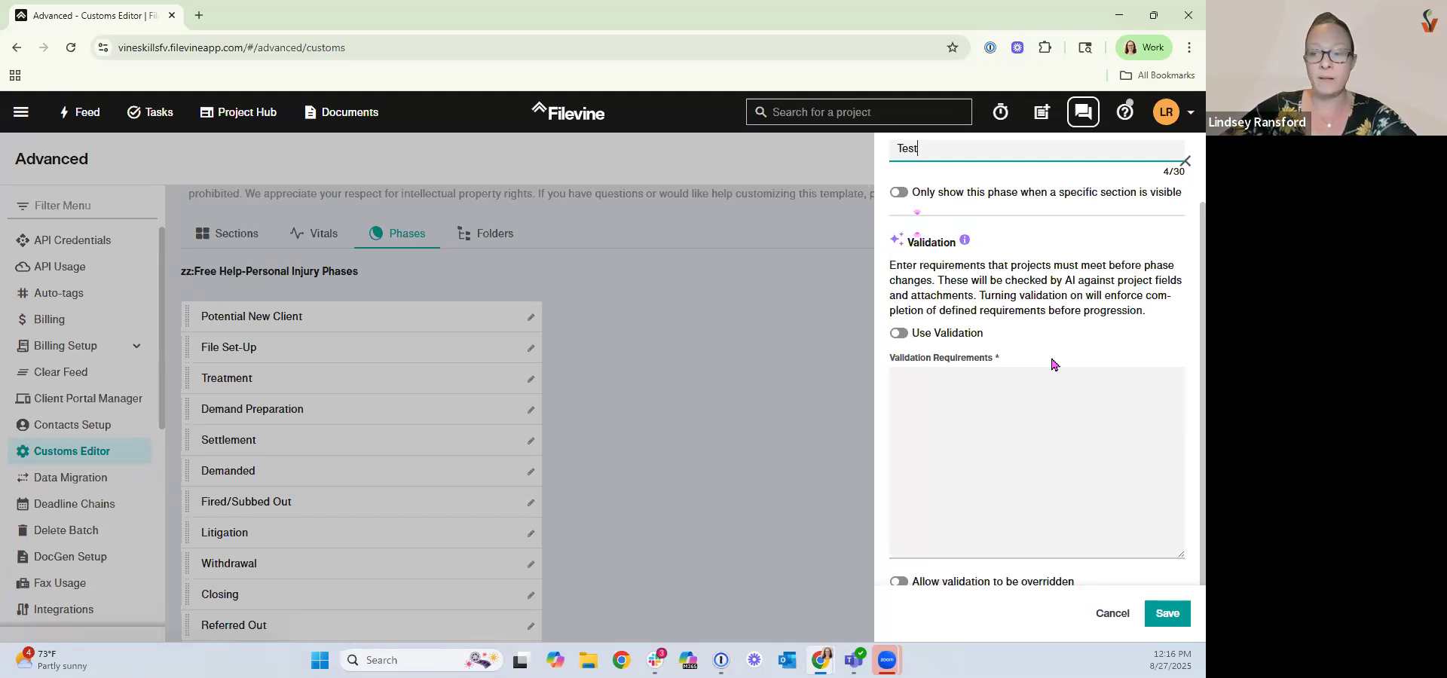
scroll(1044, 425, down, 1)
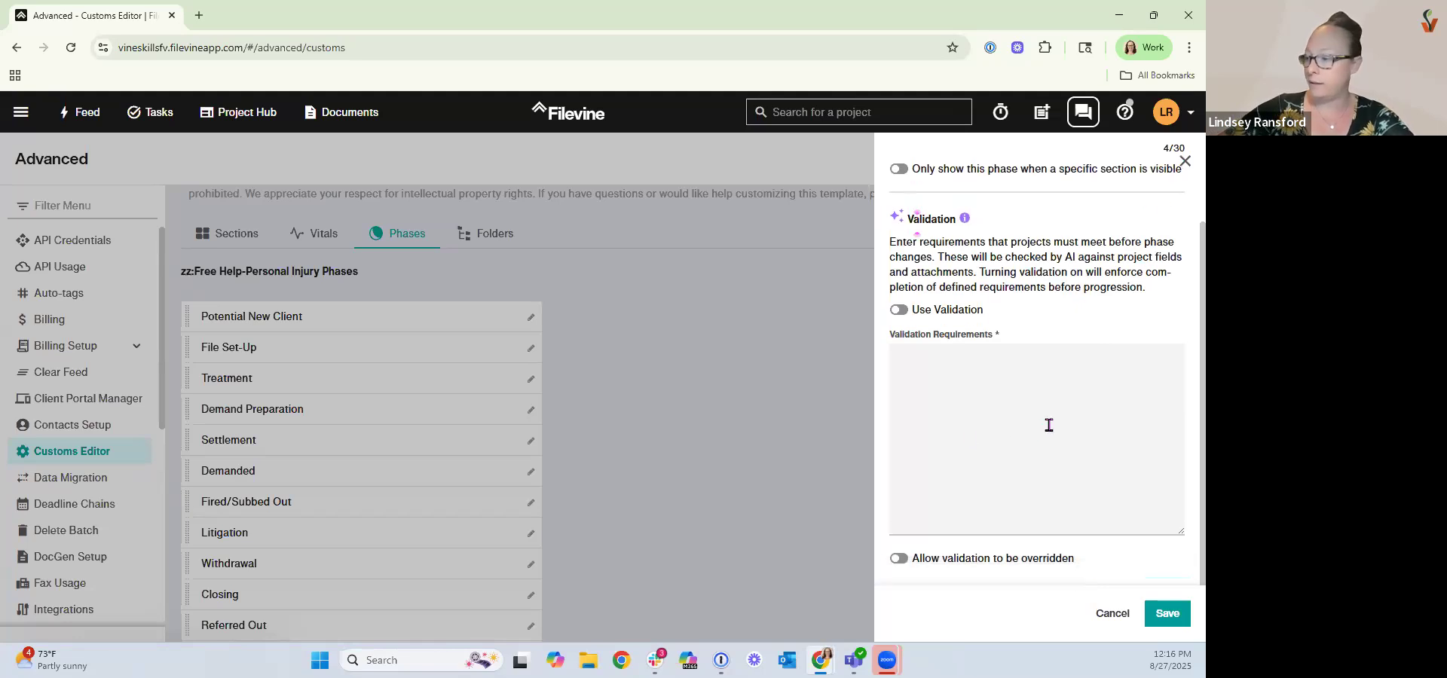
scroll(1044, 424, up, 3)
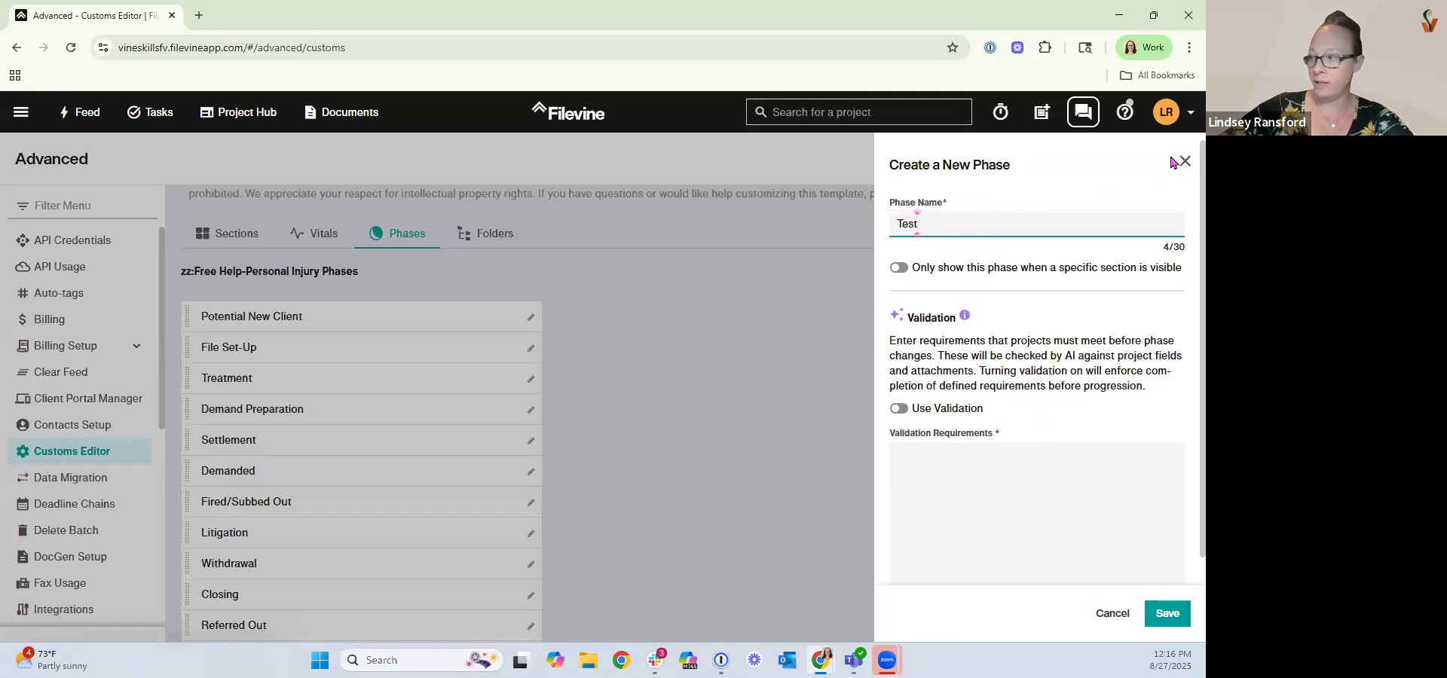
scroll(1153, 504, down, 3)
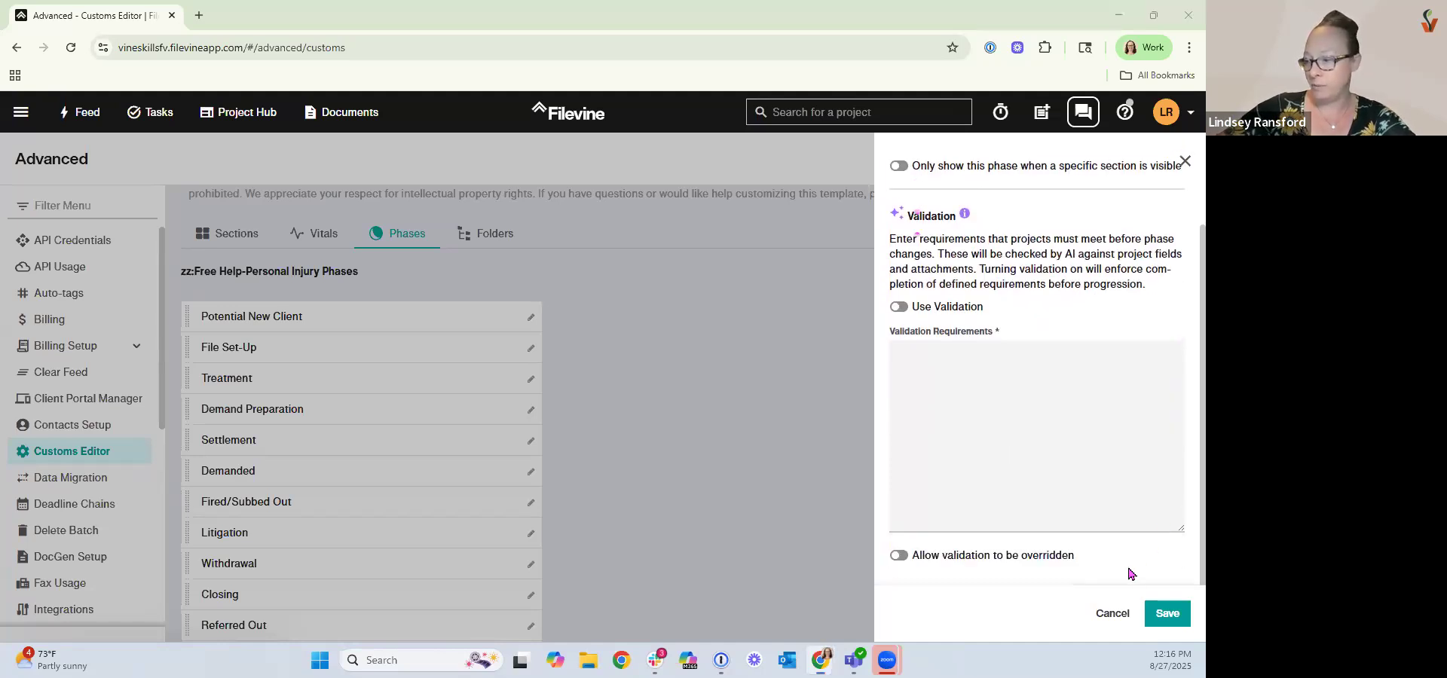
click(1169, 615)
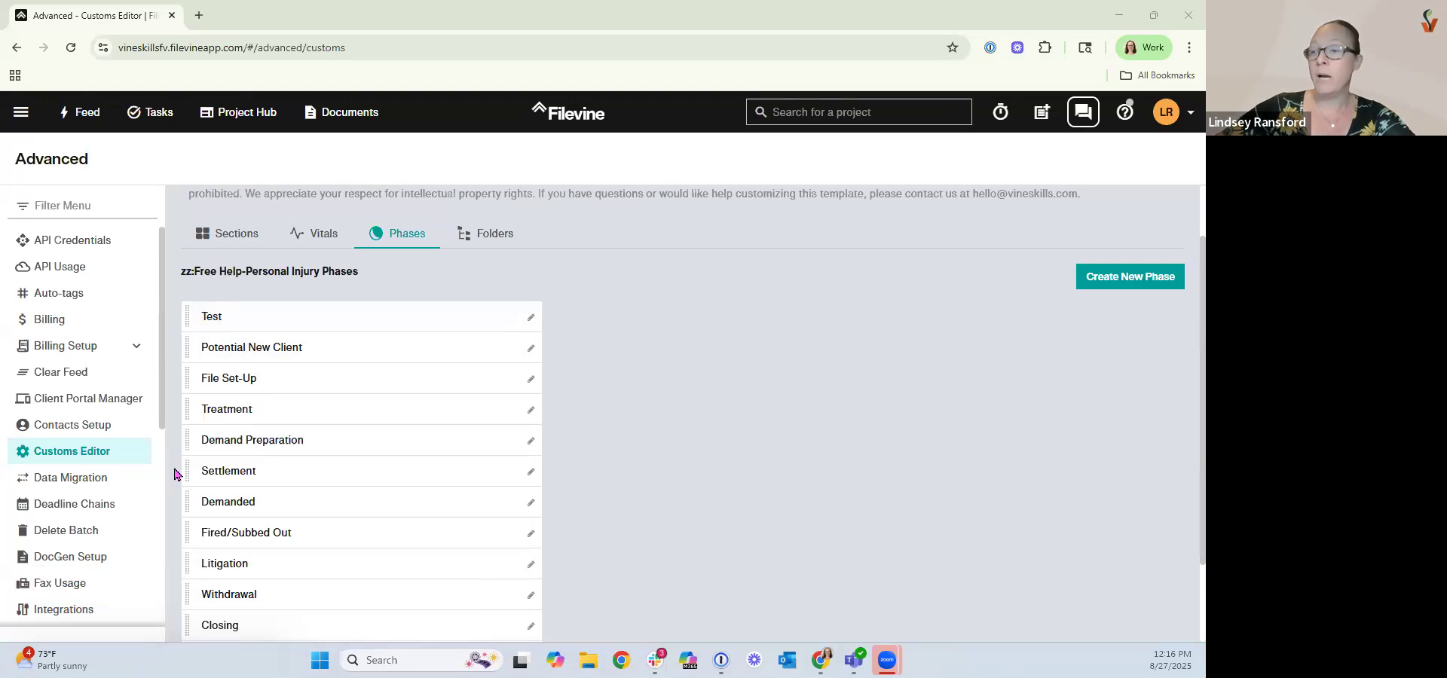
Move the Test phase below Litigation and rename it Test Items.
drag(188, 317, 233, 567)
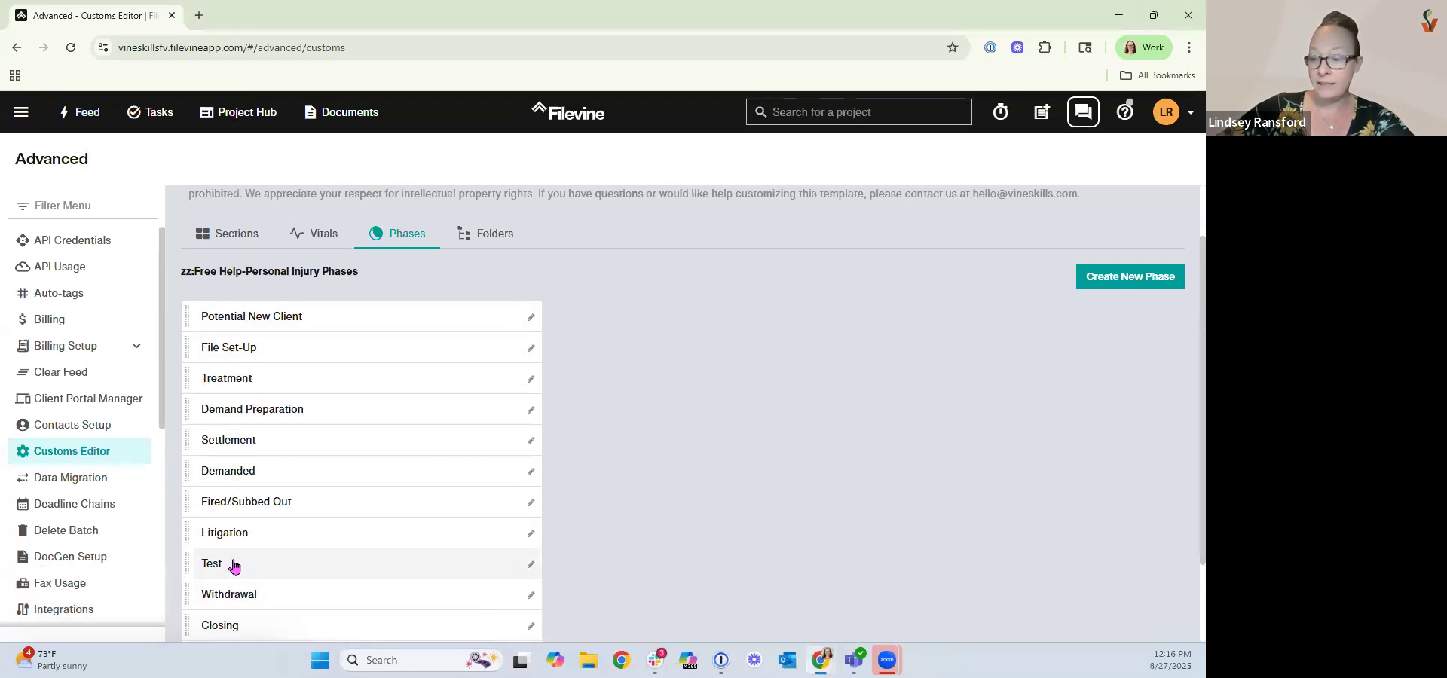
click(236, 565)
click(940, 227)
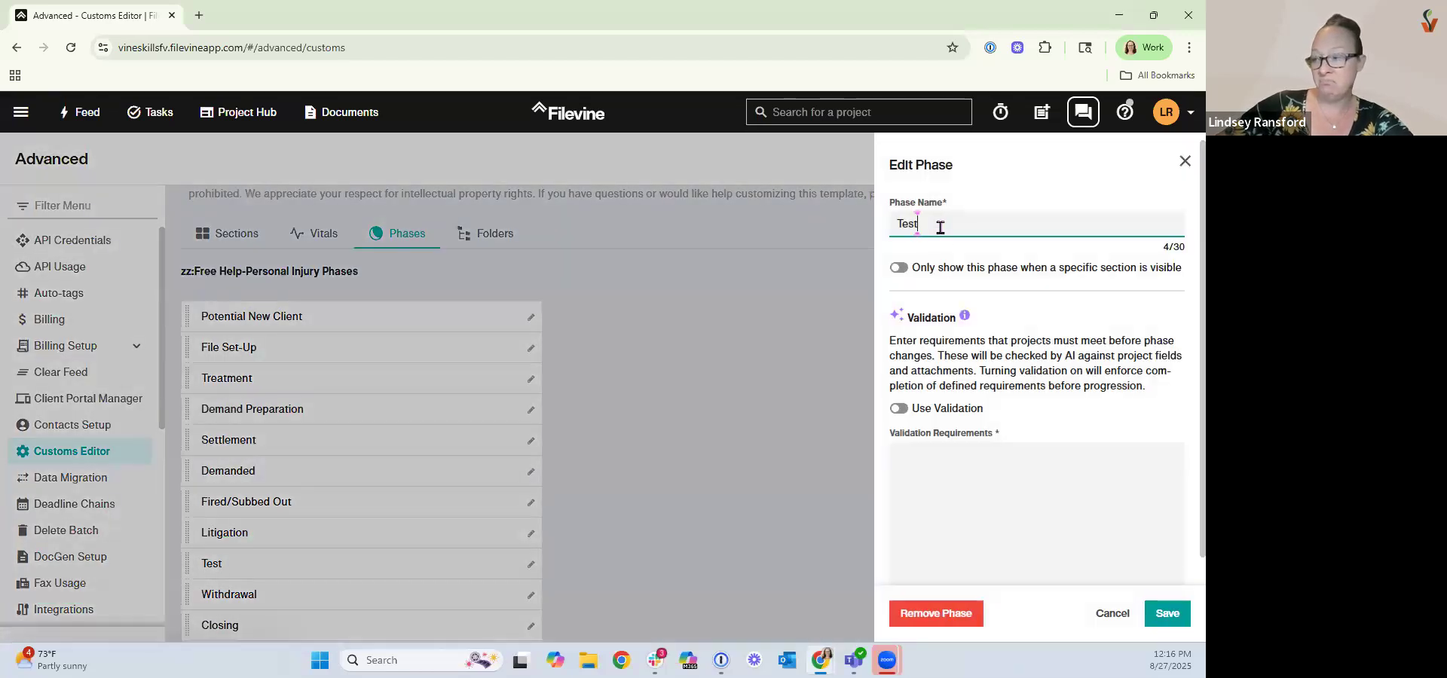
text(Items)
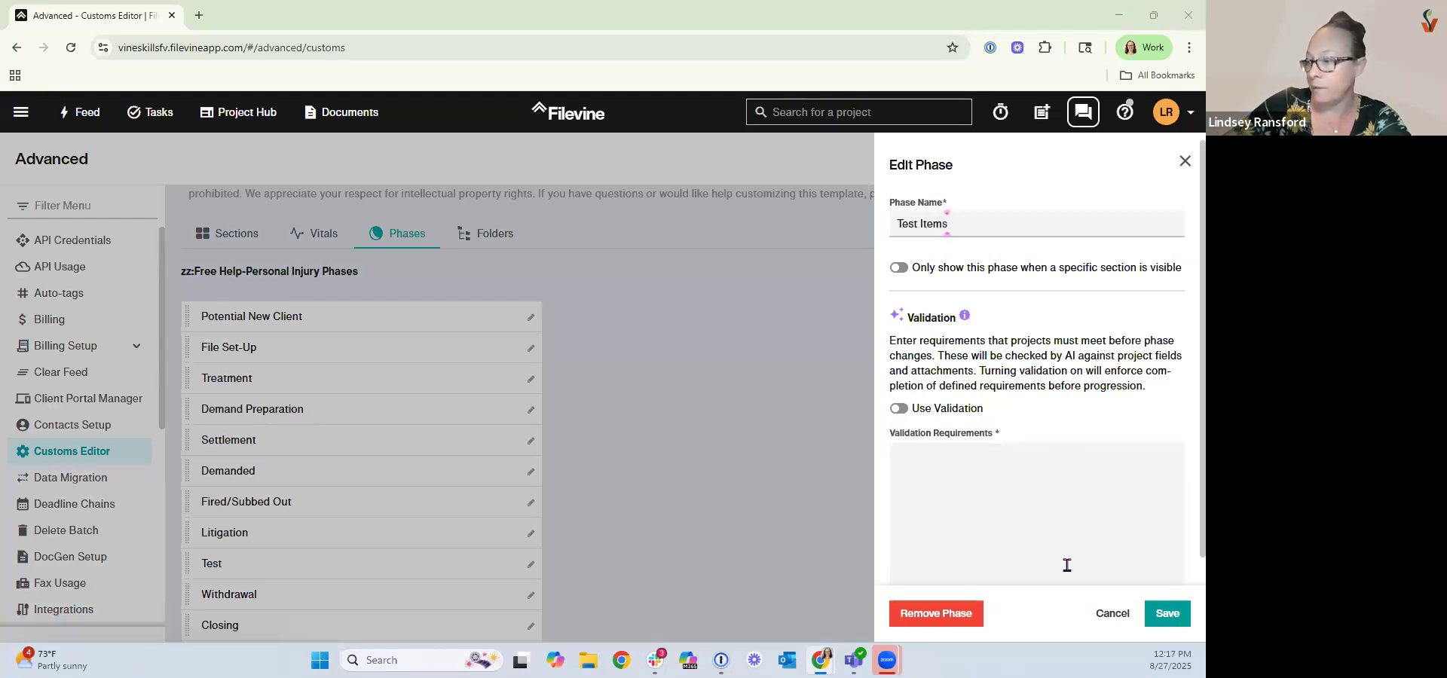
click(1167, 614)
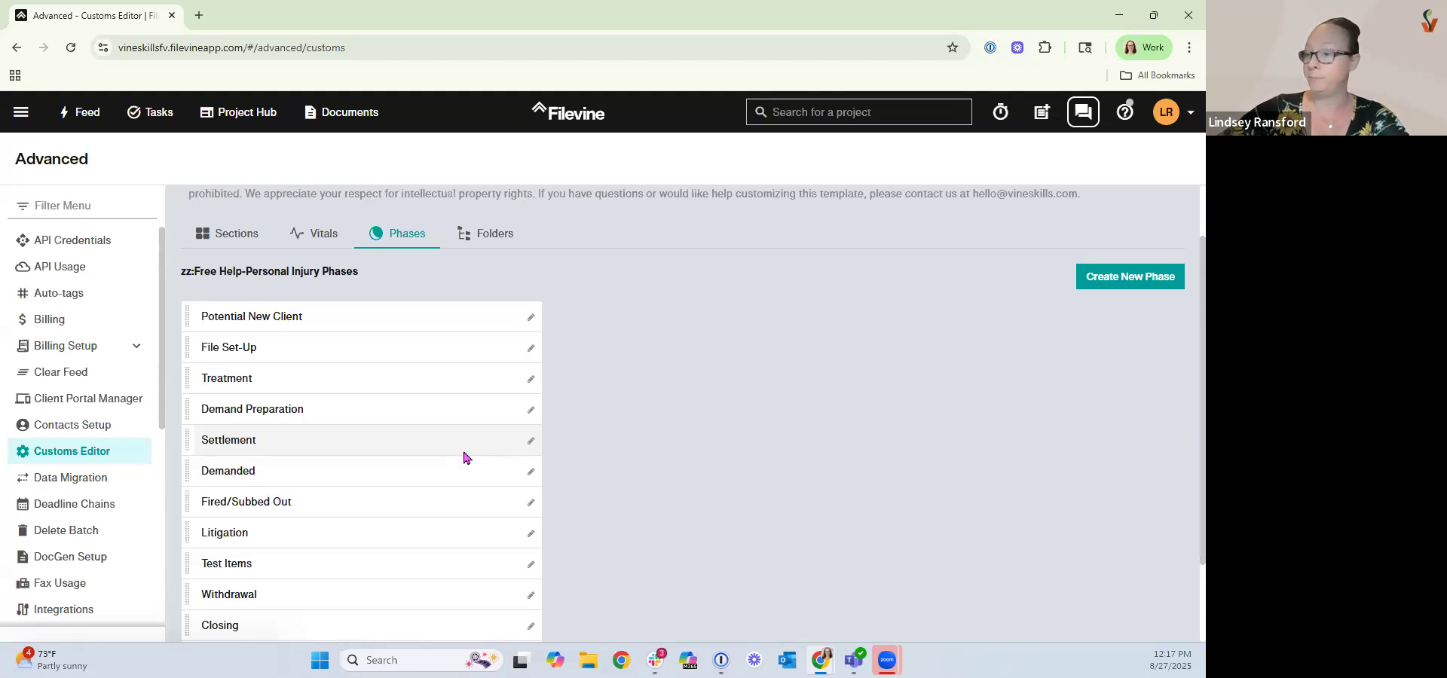
Open the Project Hub in a new browser tab and open the Darth Vader v. Uber project.
scroll(432, 503, down, 2)
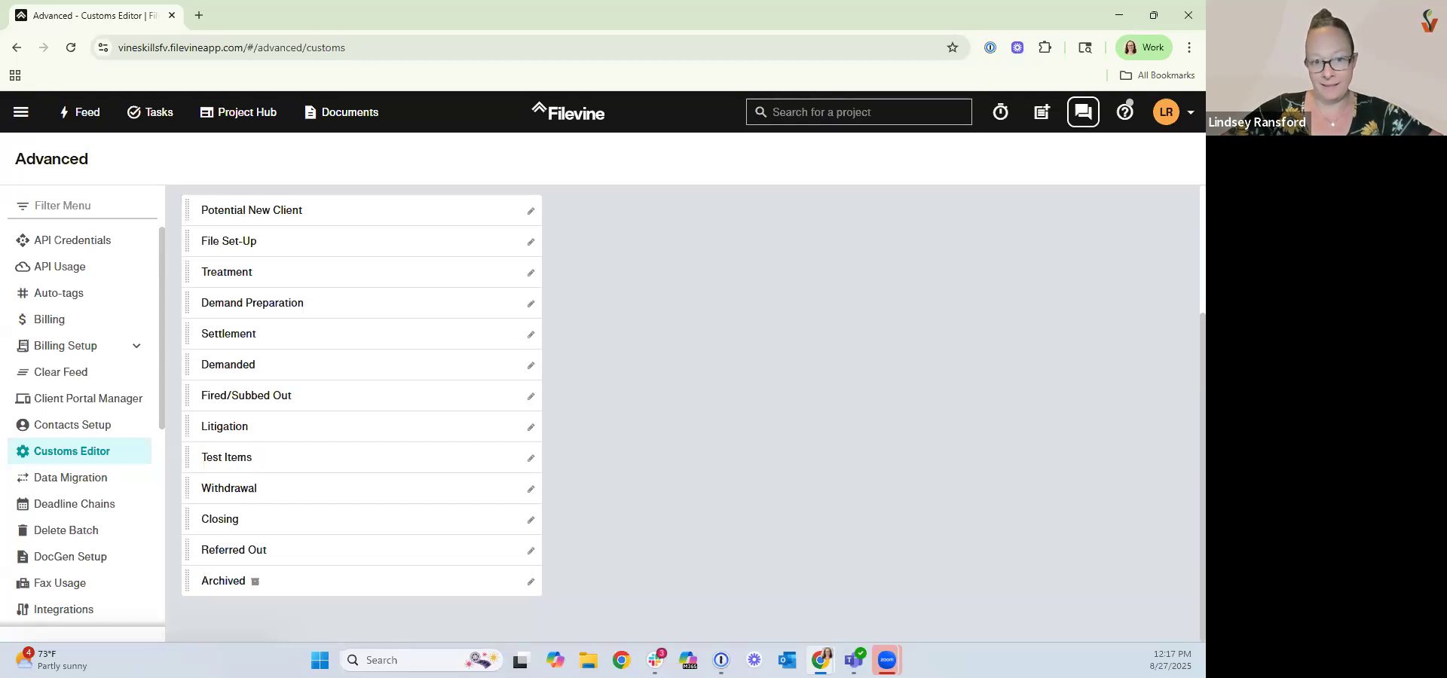
right_click(232, 114)
click(257, 139)
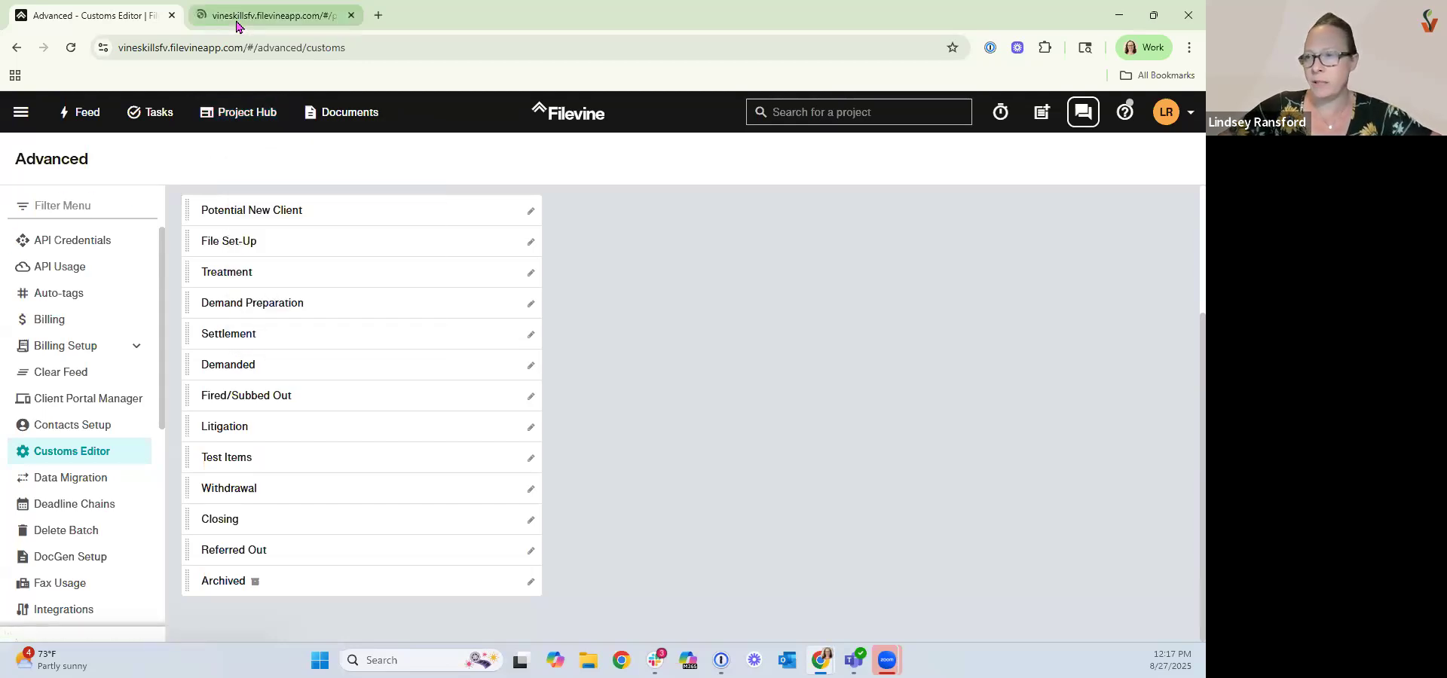
click(236, 23)
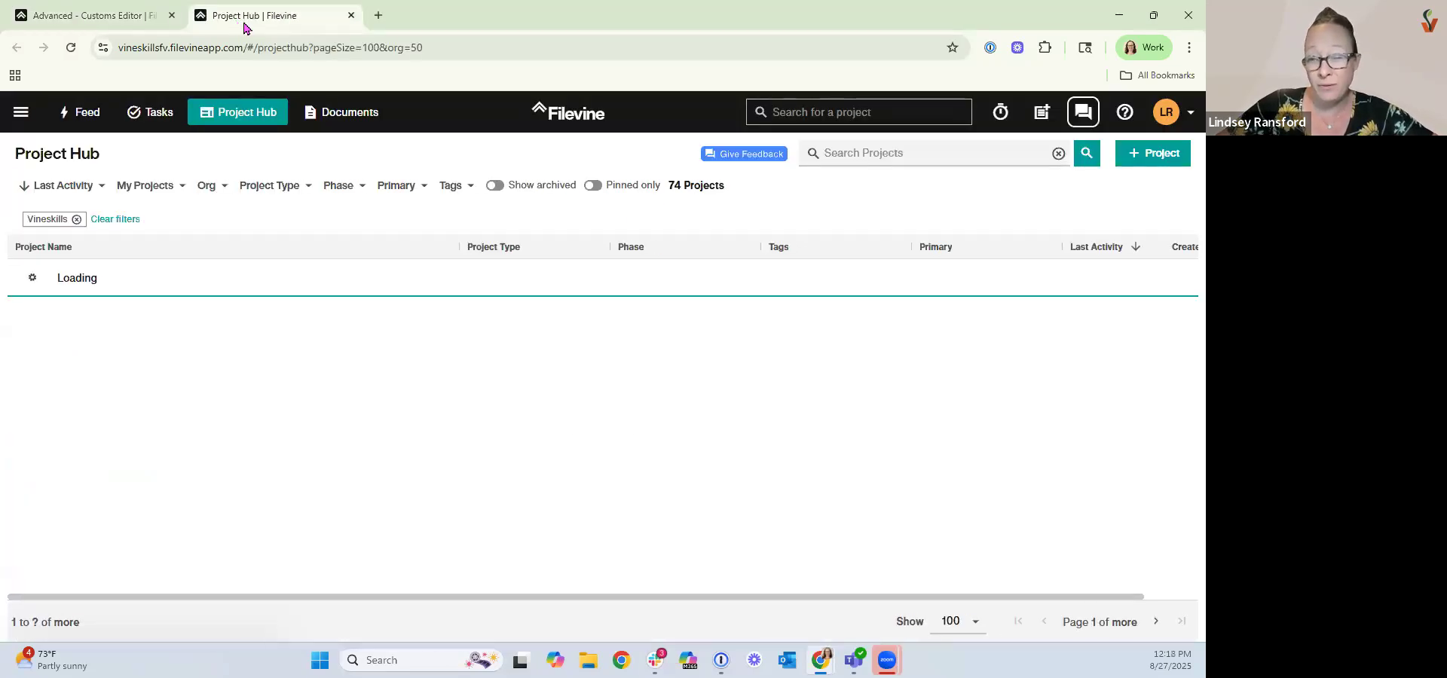
click(151, 282)
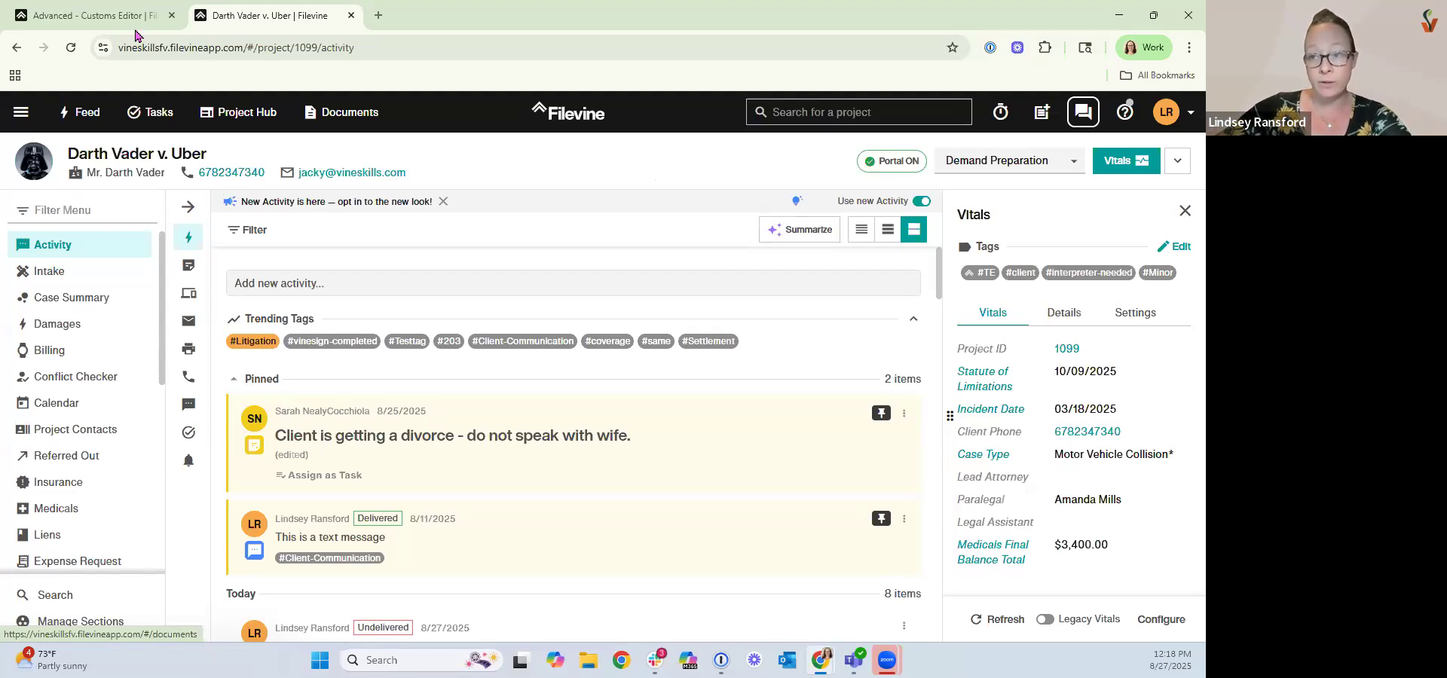
Back in the Customs Editor, turn on validation for the Litigation phase with the requirement "Statute of Limitations is complete".
mouse_move(130, 21)
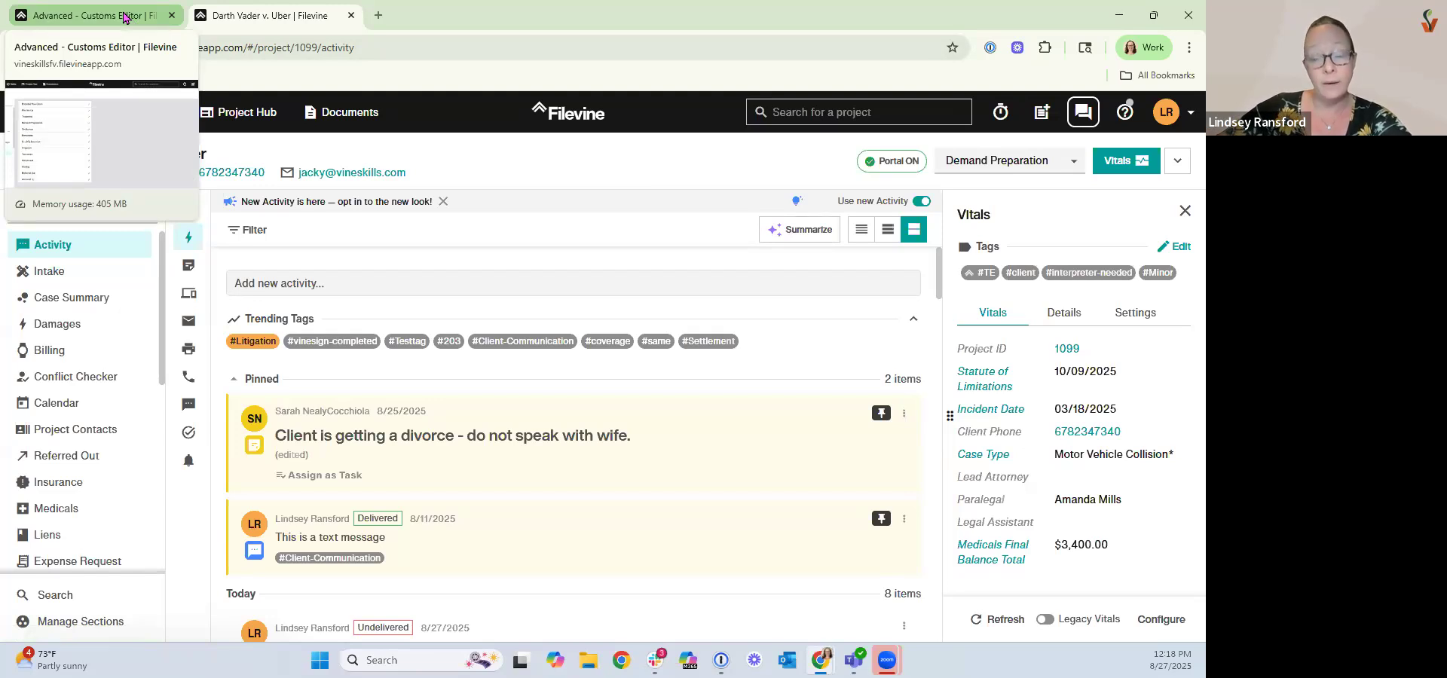
click(126, 16)
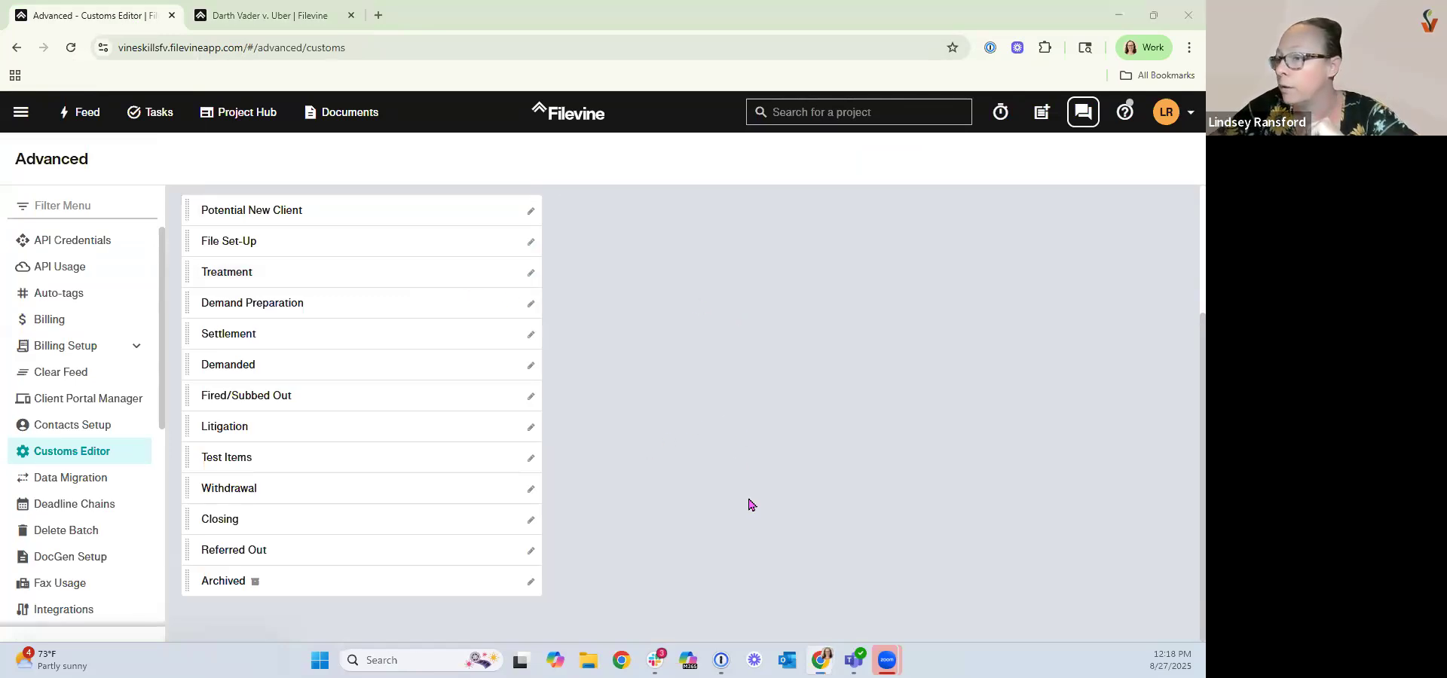
click(392, 426)
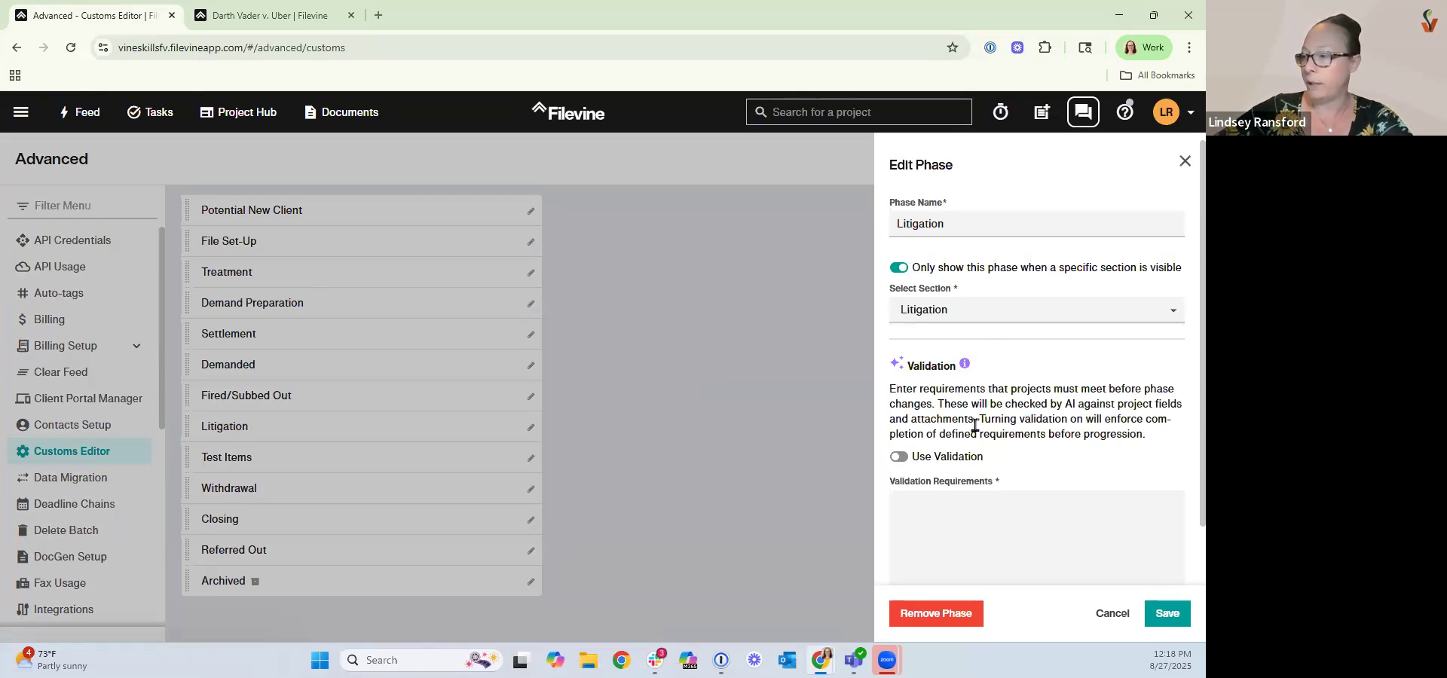
scroll(1011, 415, down, 2)
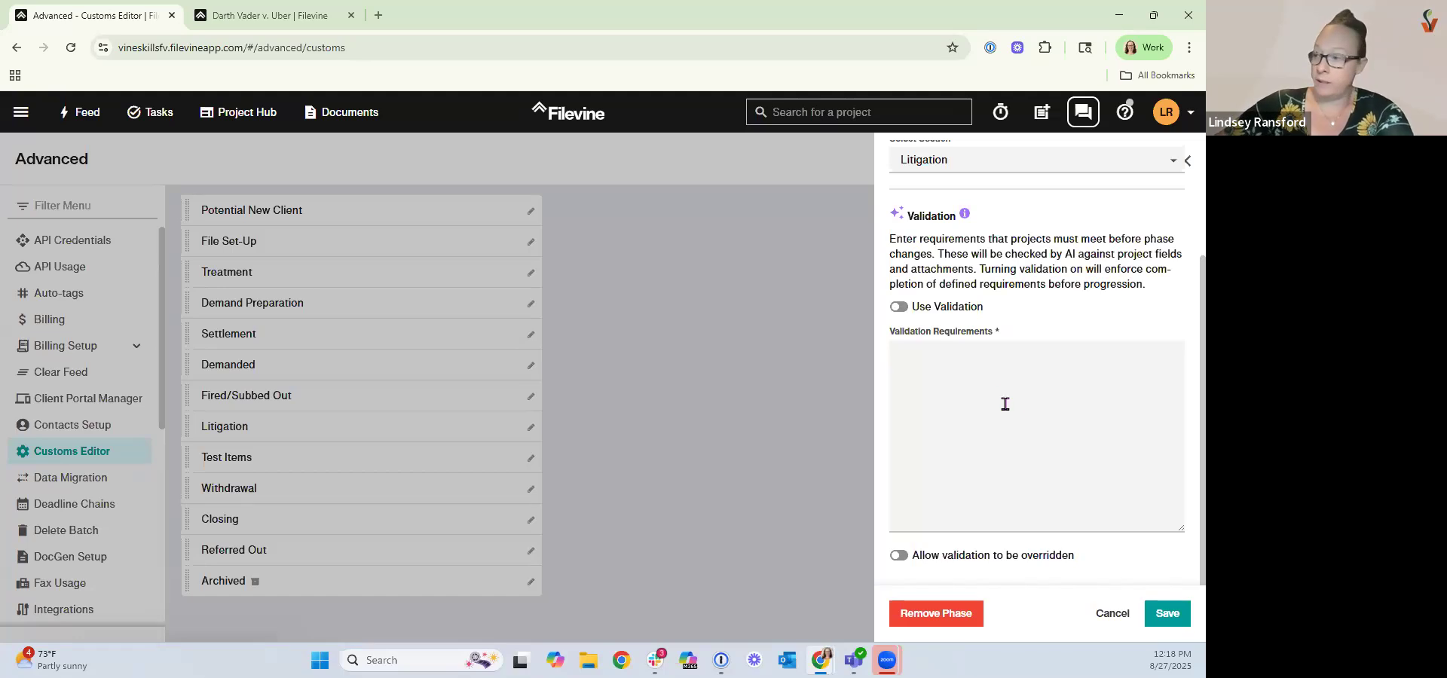
click(898, 307)
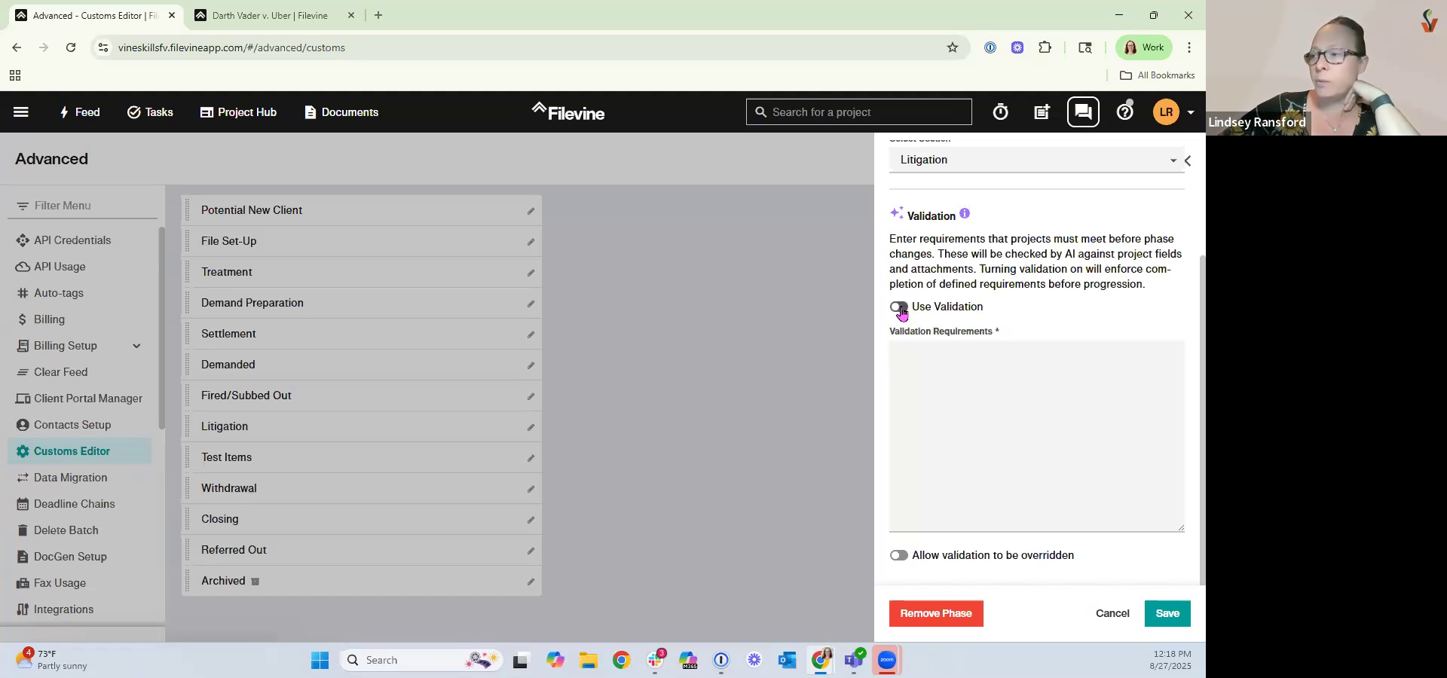
click(914, 391)
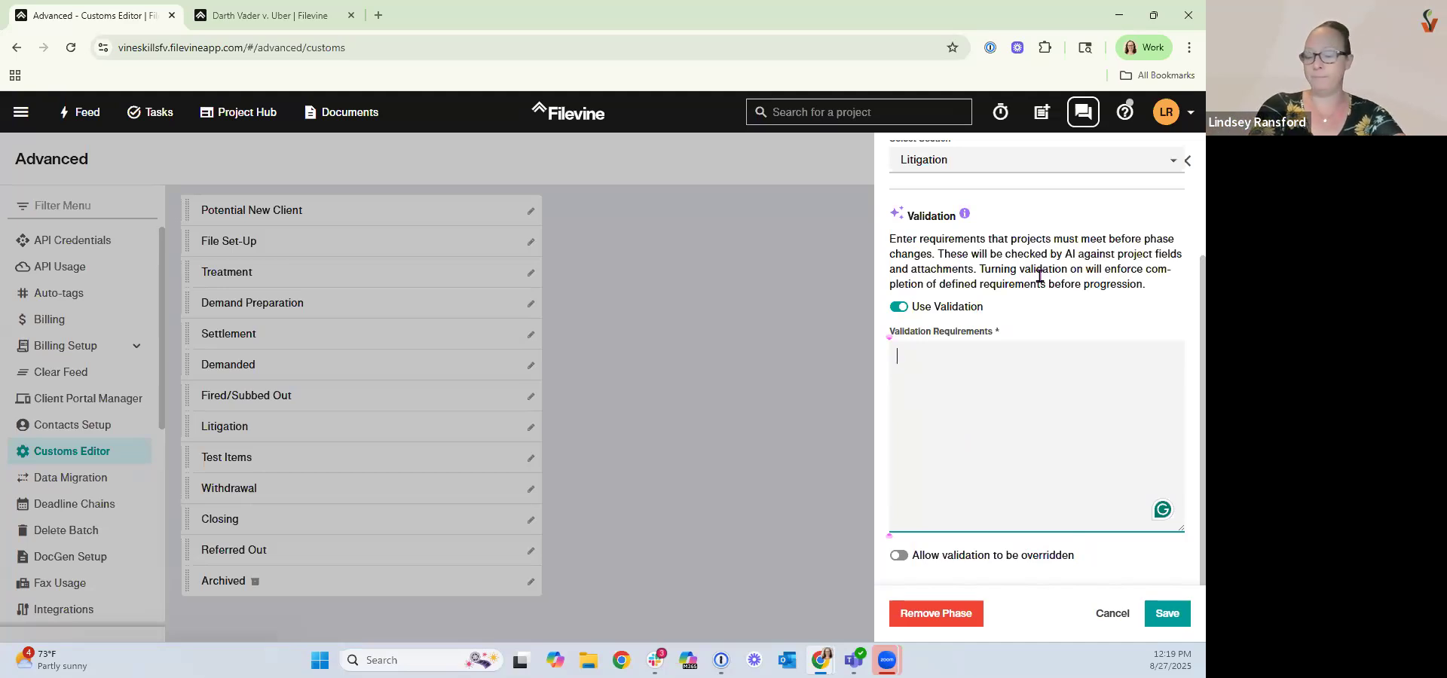
text(S)
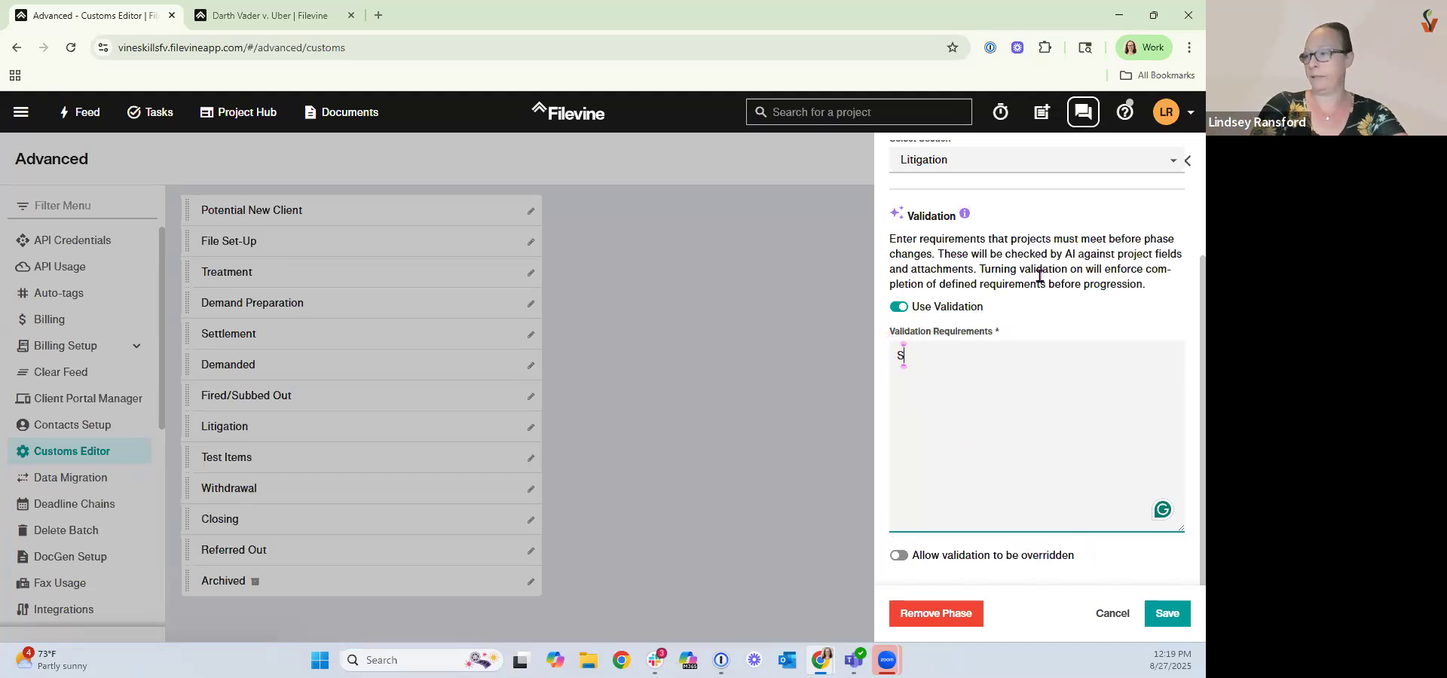
text(tatute of )
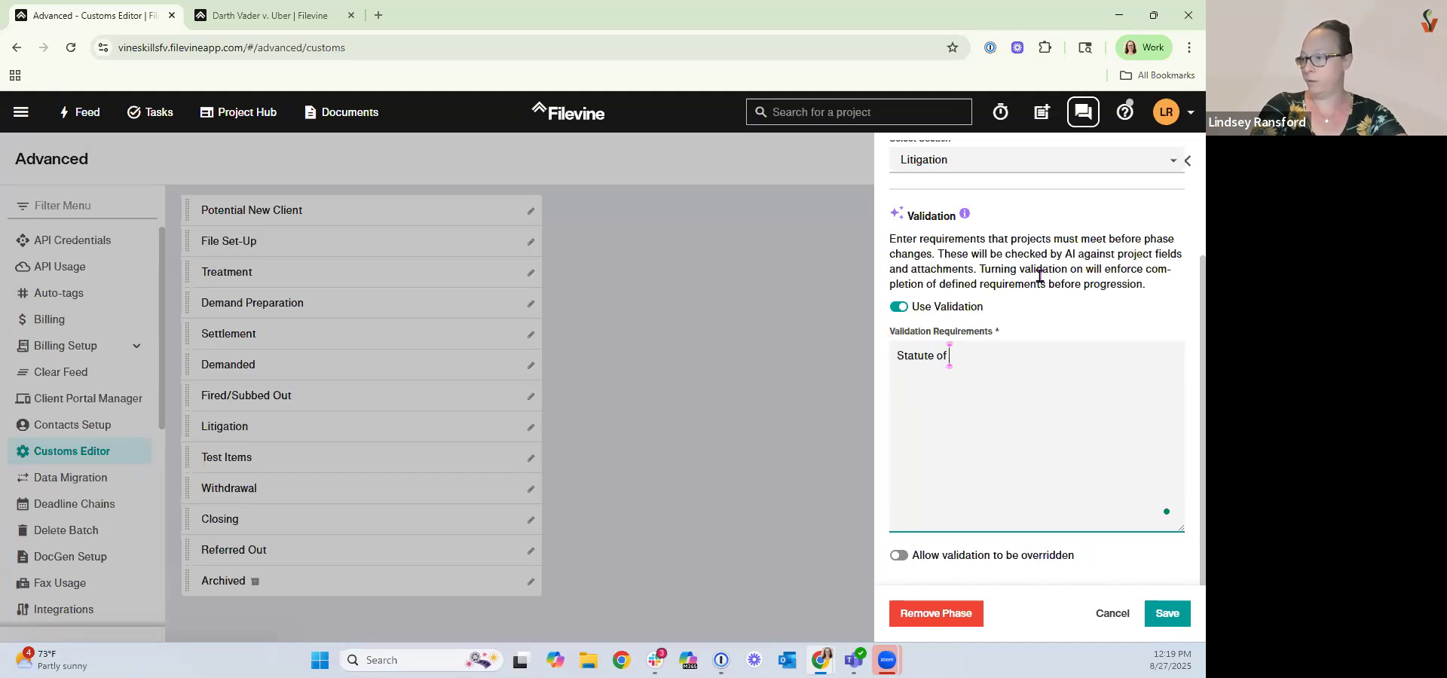
text(Limitations )
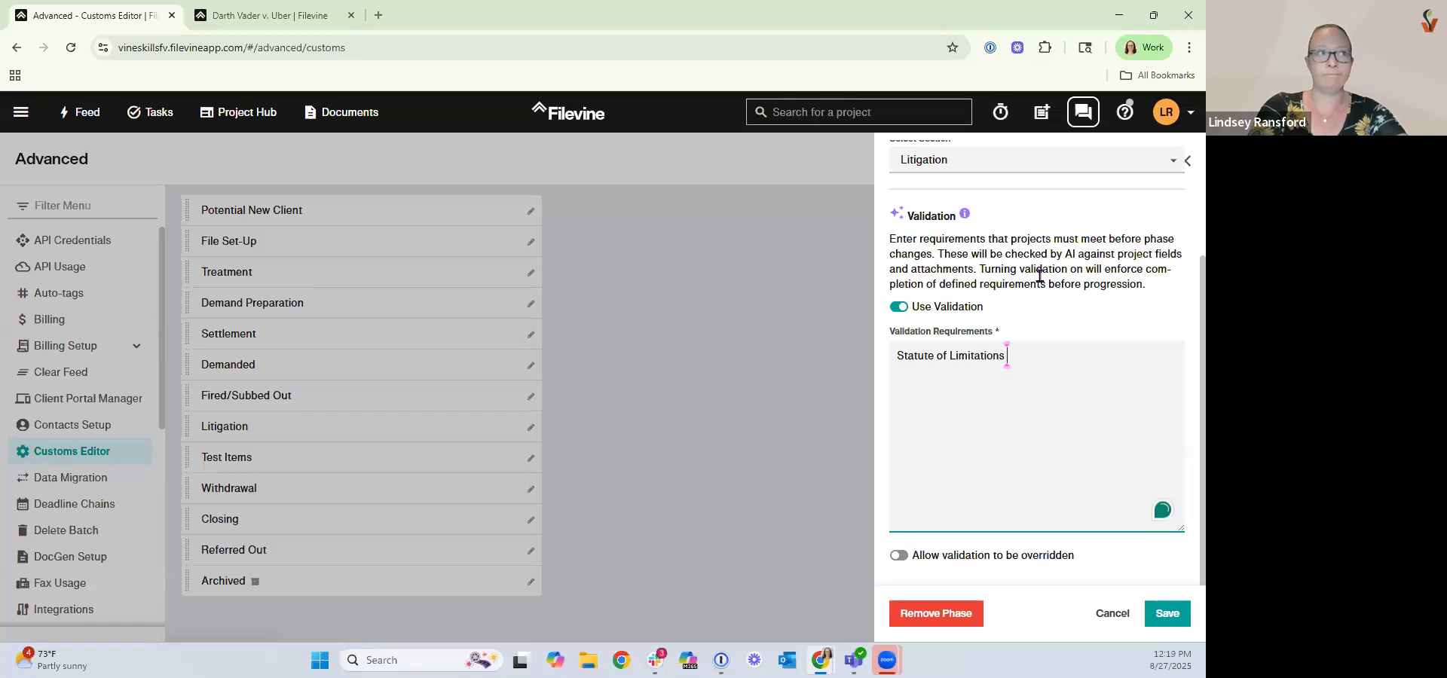
text(is)
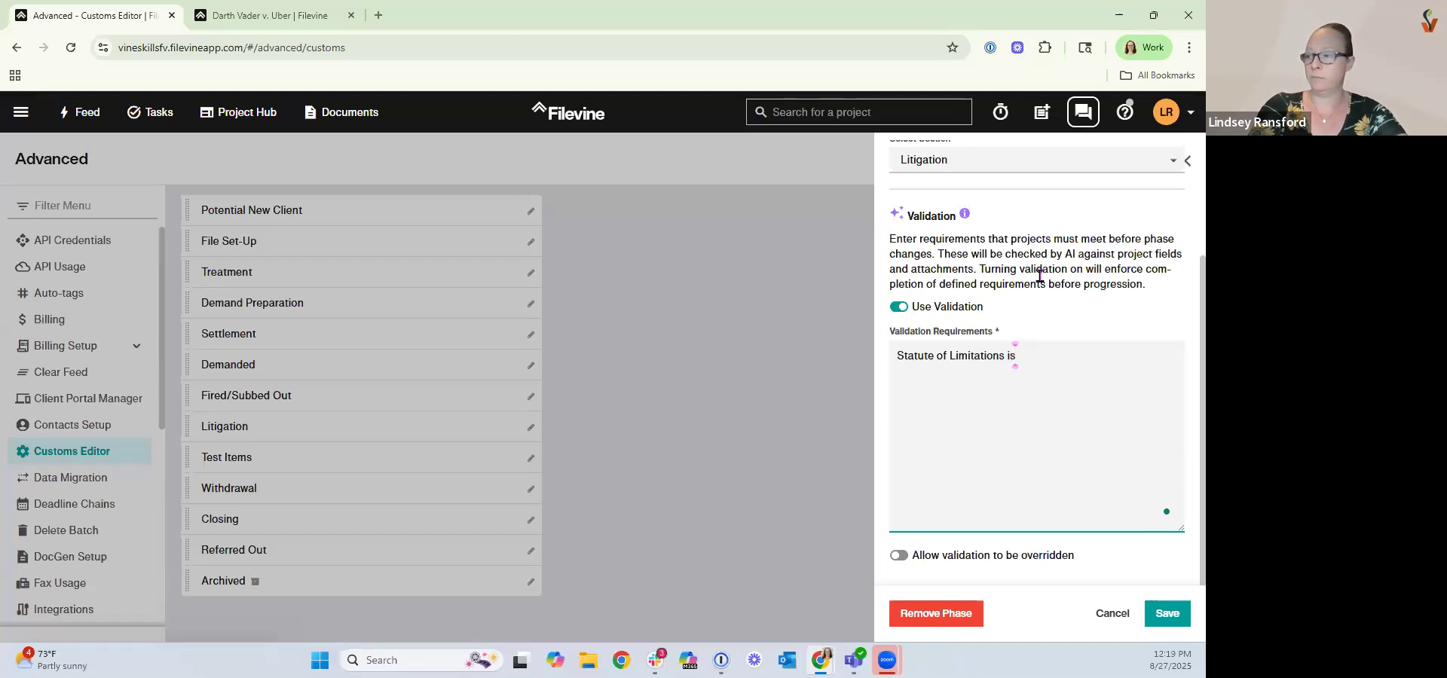
text( com)
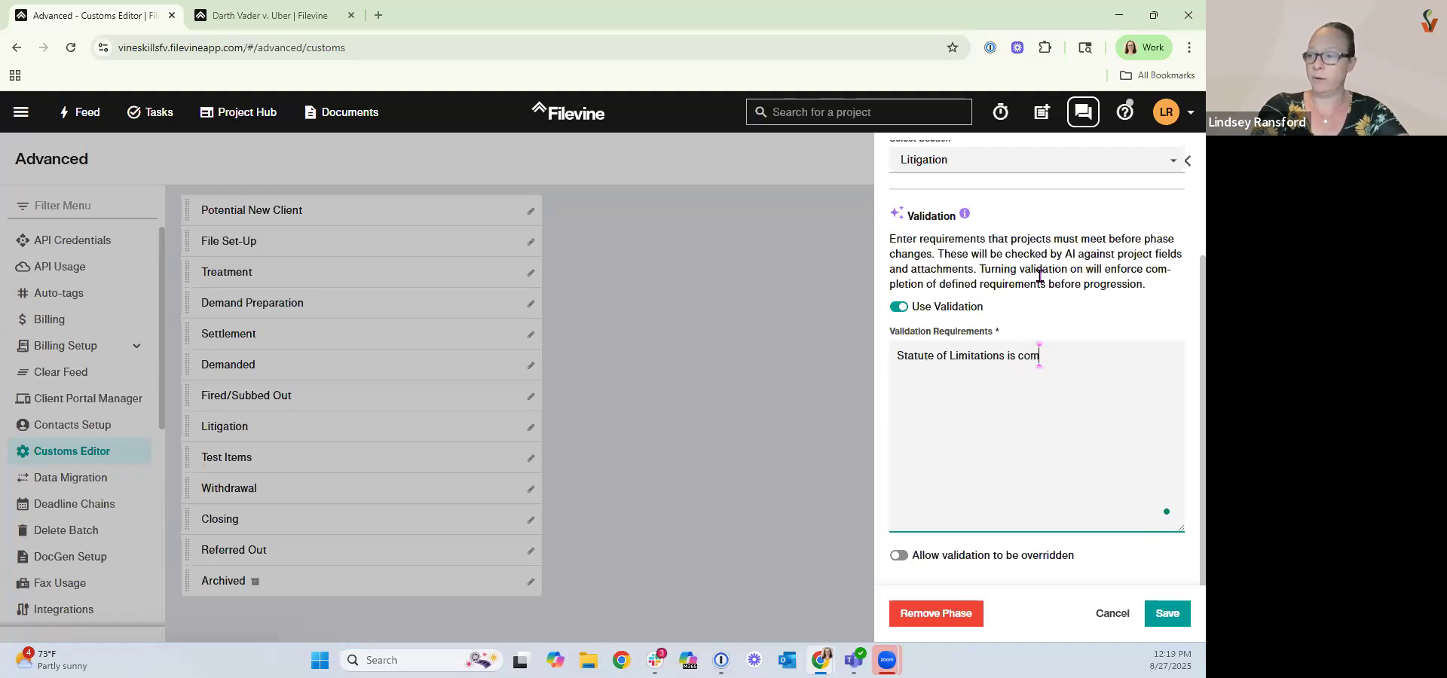
text(plete)
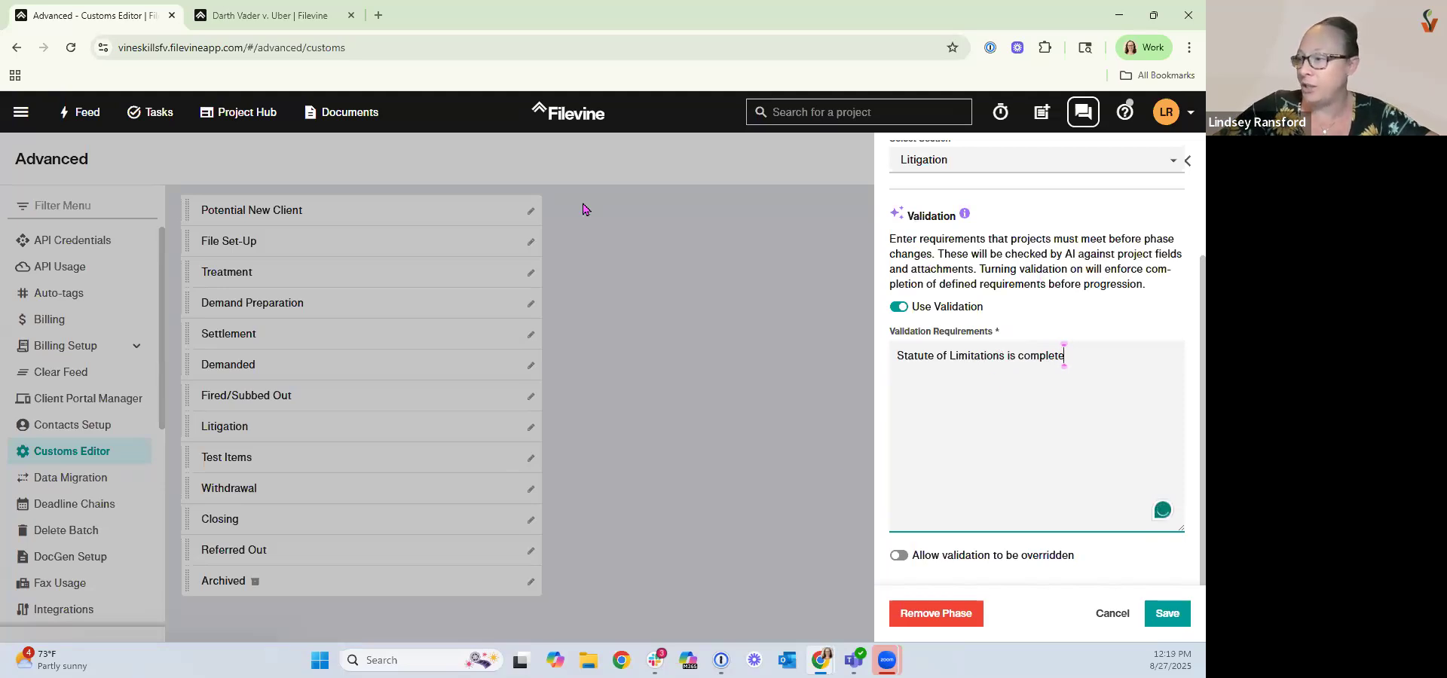
click(1167, 613)
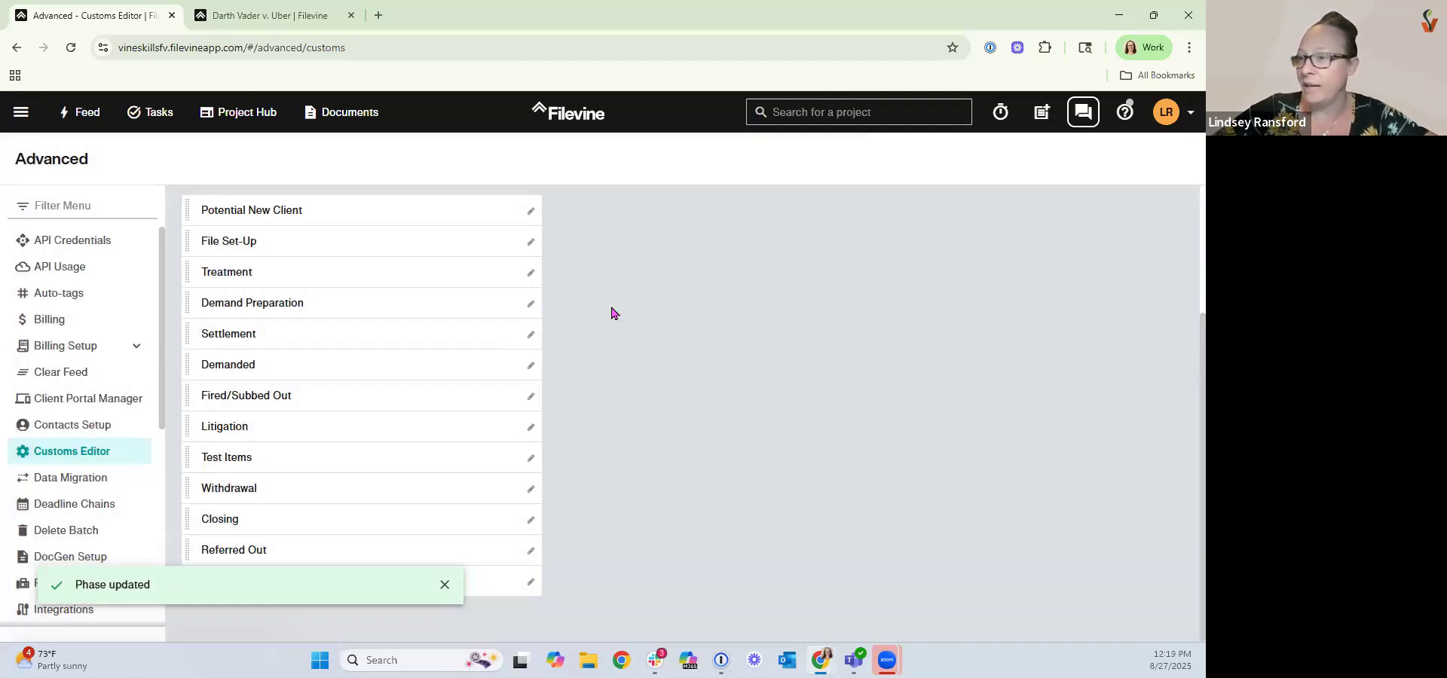
Filter the Project Hub to the Vineskills org and the zz:Free Help-Personal Injury project type, then open Bear, Grizzly v. The Squirrels.
click(267, 22)
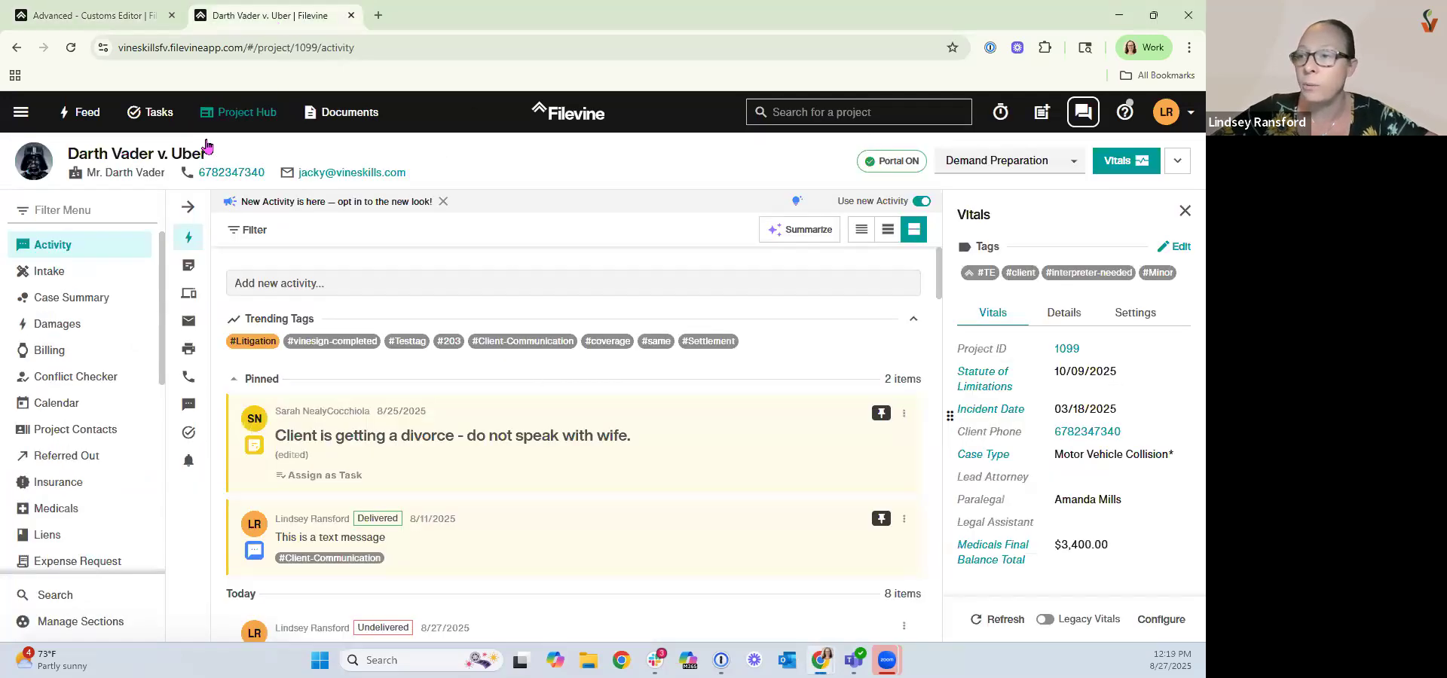
click(241, 114)
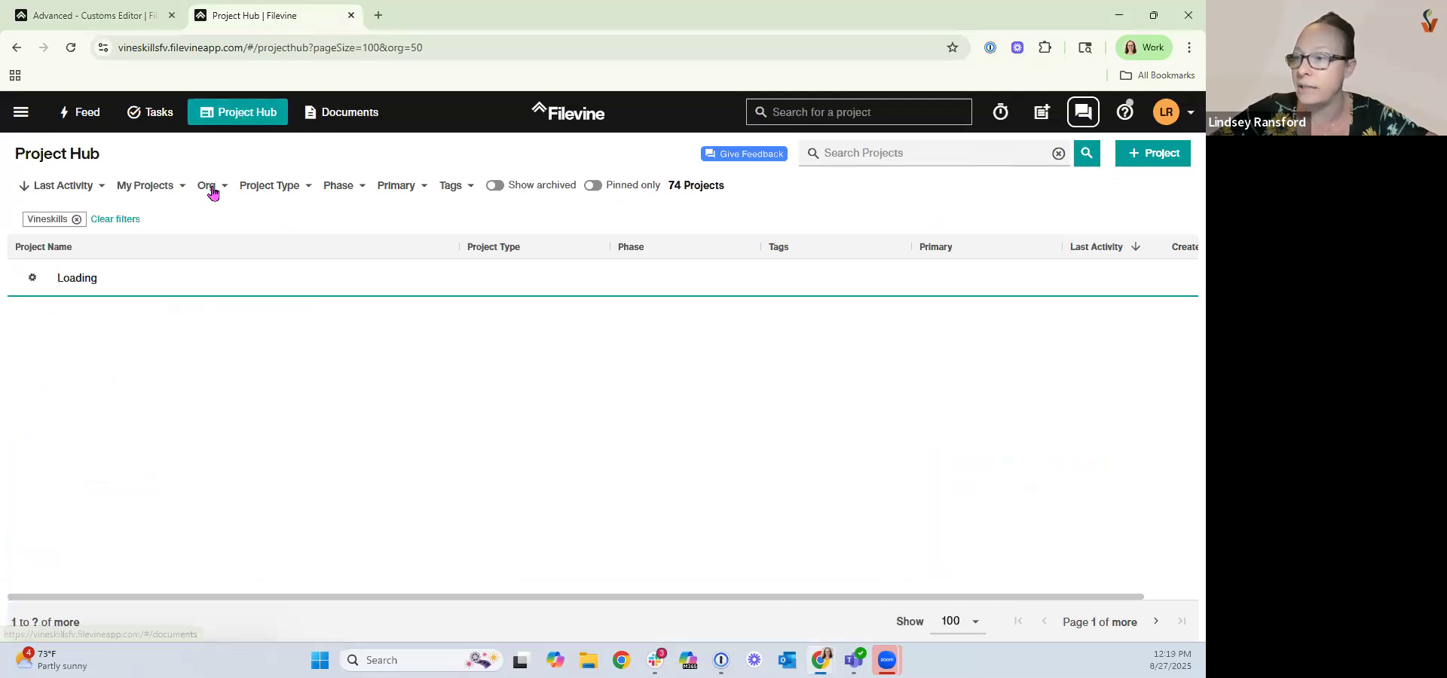
click(211, 187)
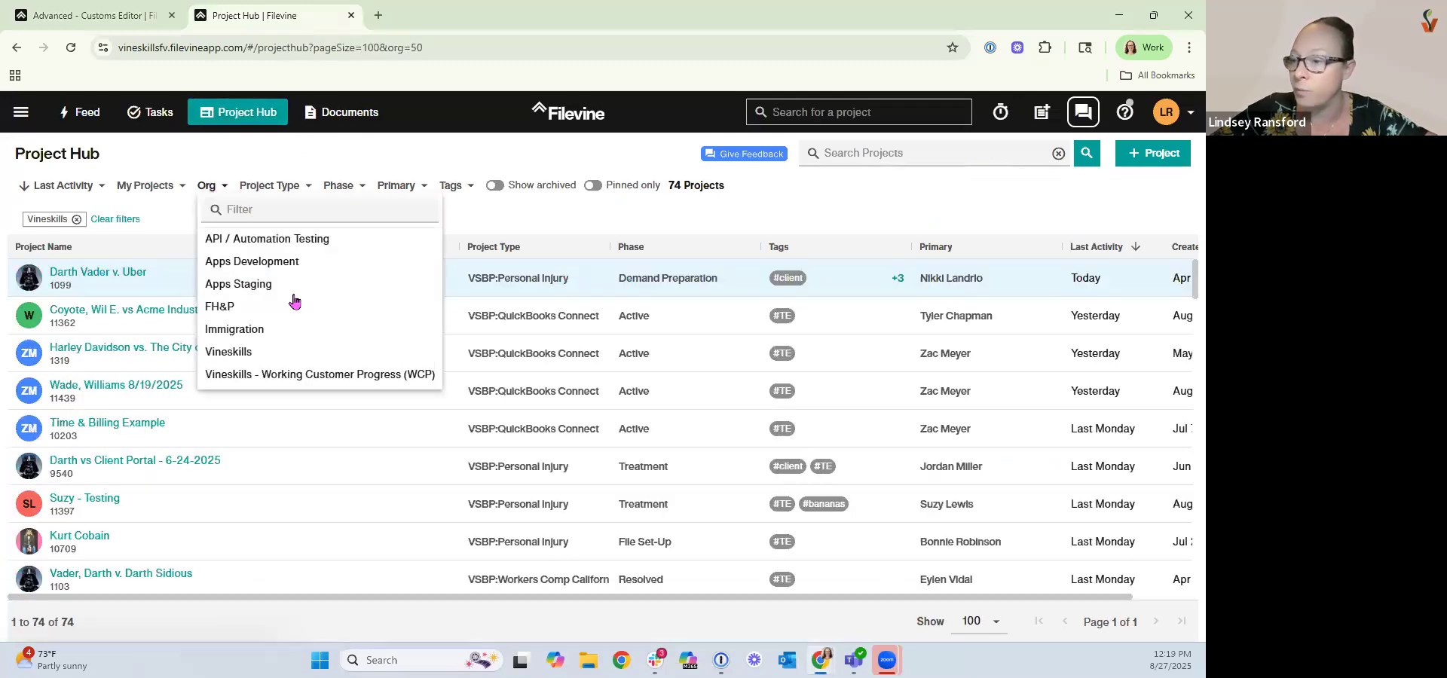
click(277, 351)
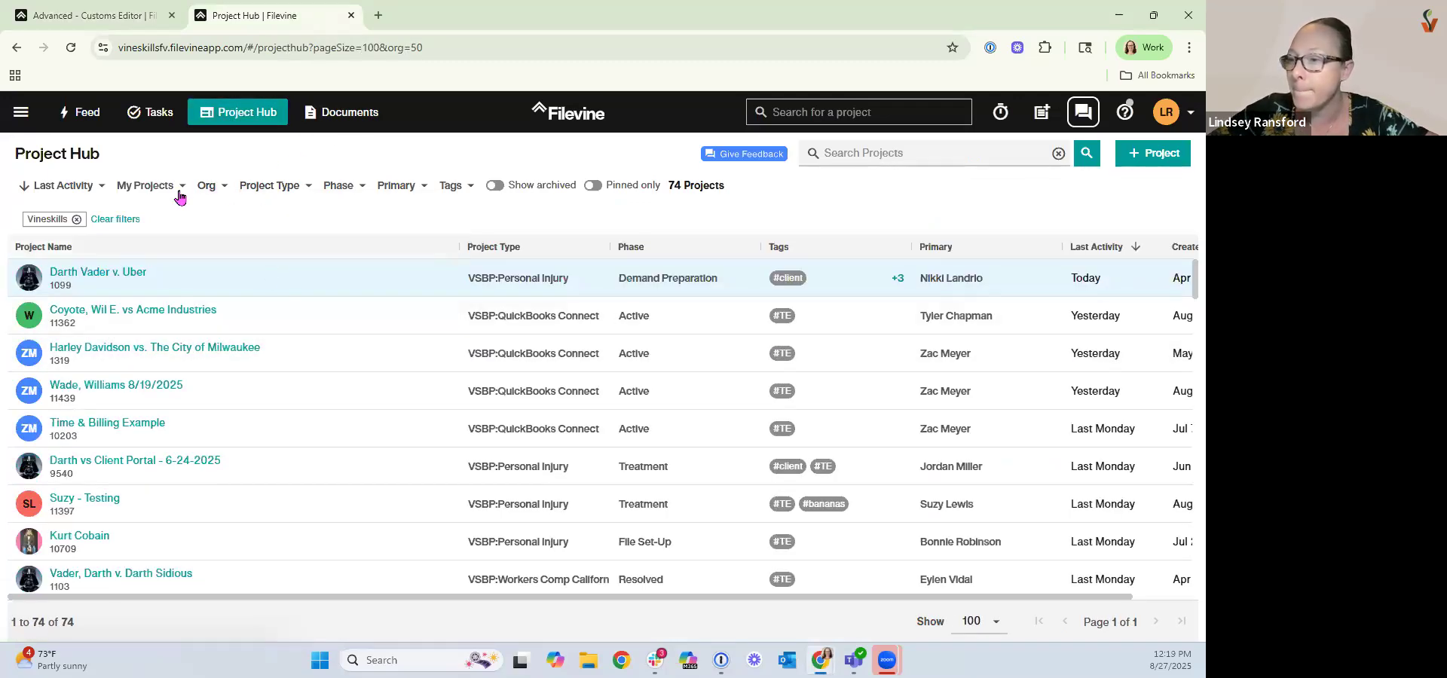
click(269, 185)
scroll(334, 312, down, 3)
scroll(334, 312, down, 6)
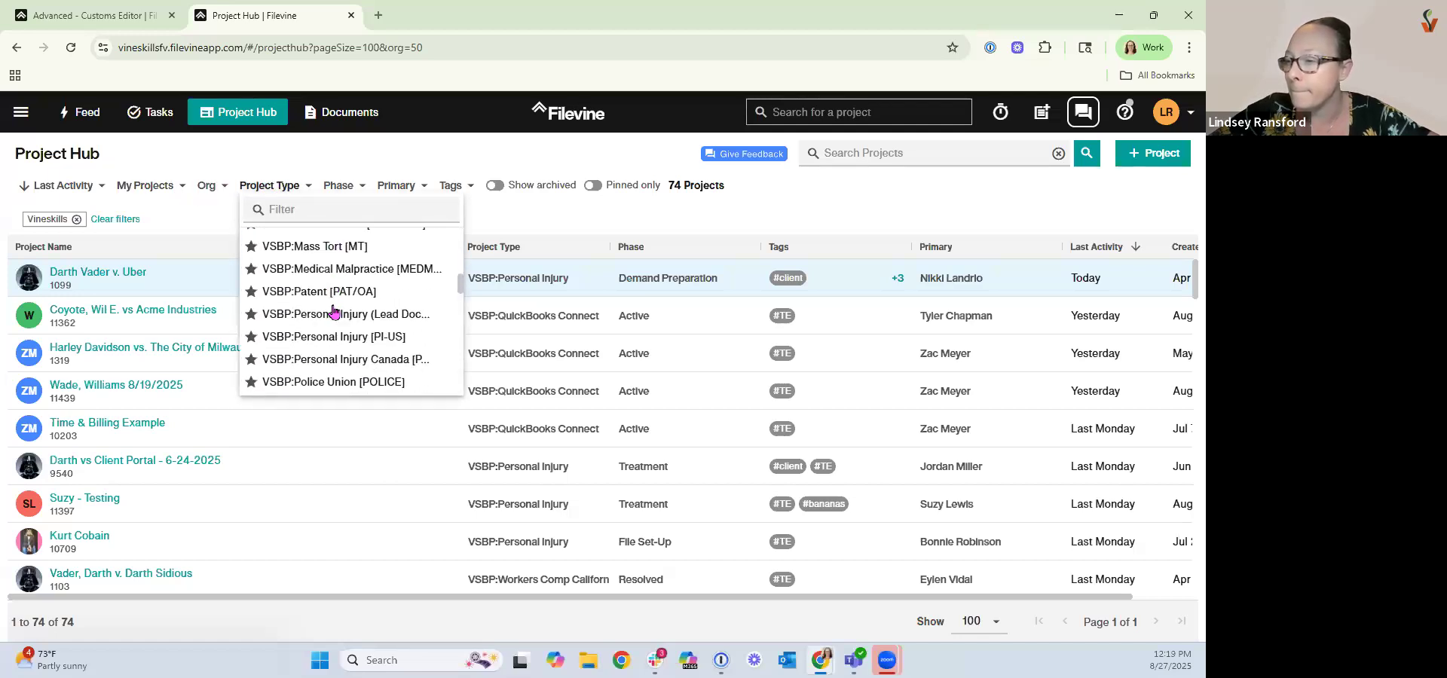
scroll(334, 312, down, 6)
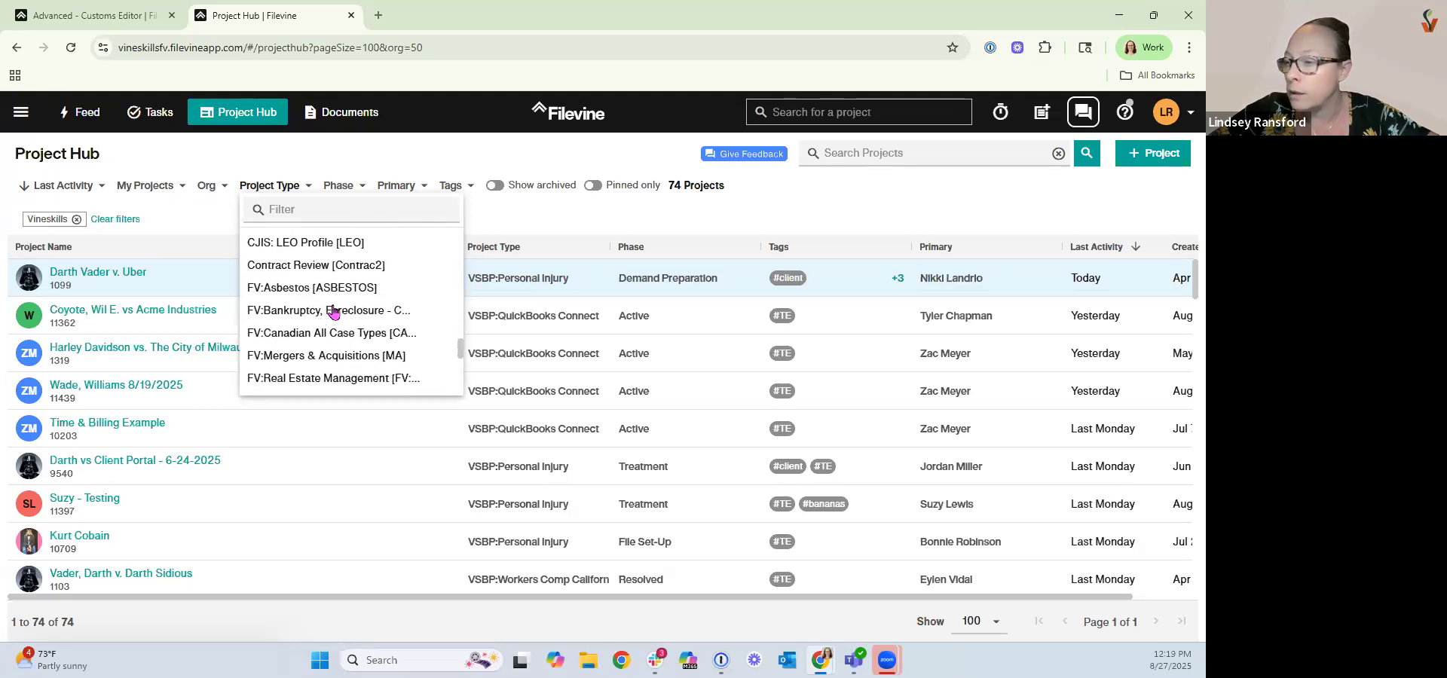
scroll(334, 312, down, 1)
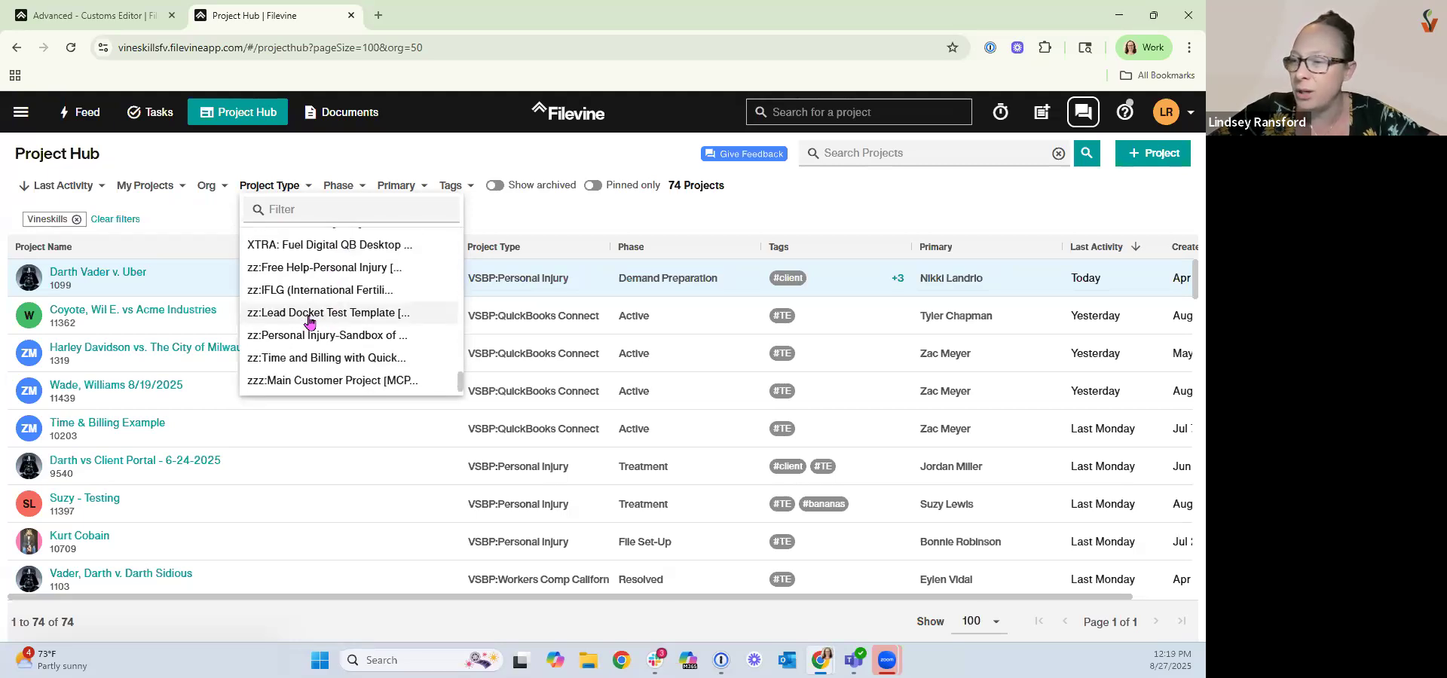
click(298, 270)
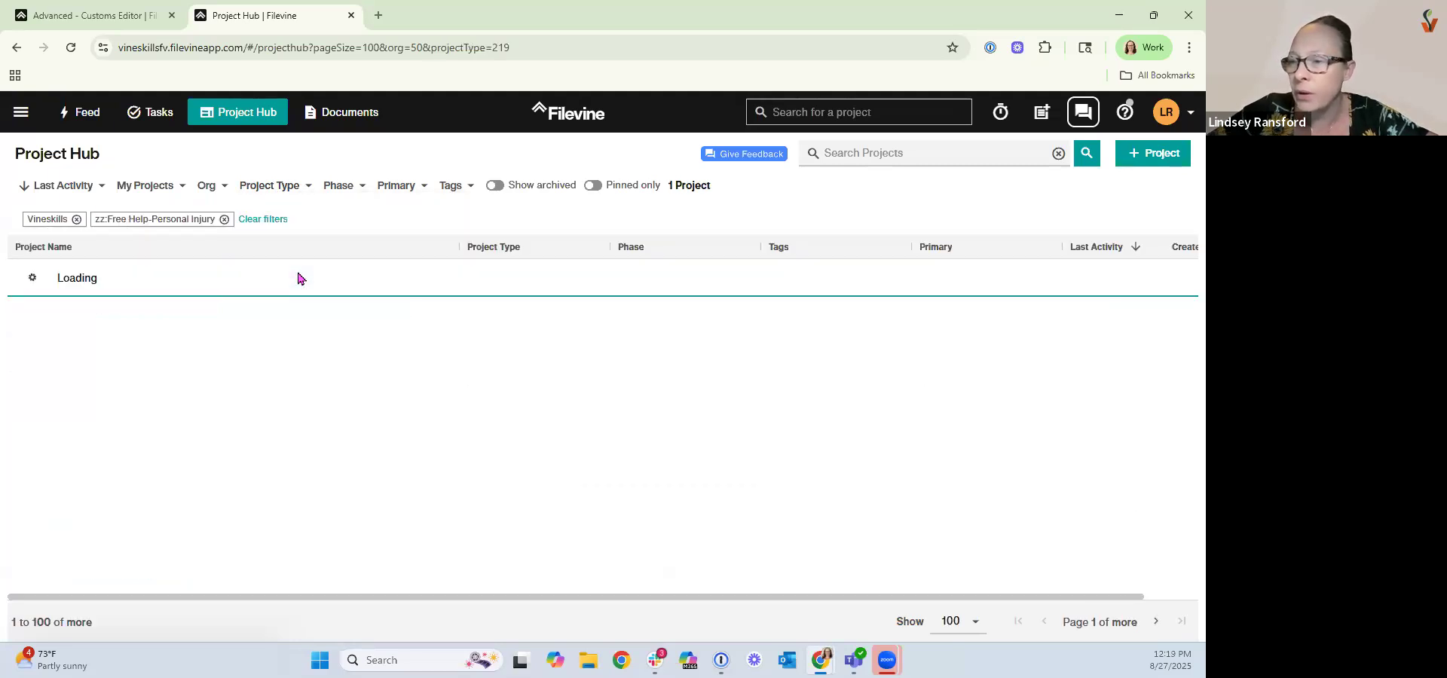
click(155, 275)
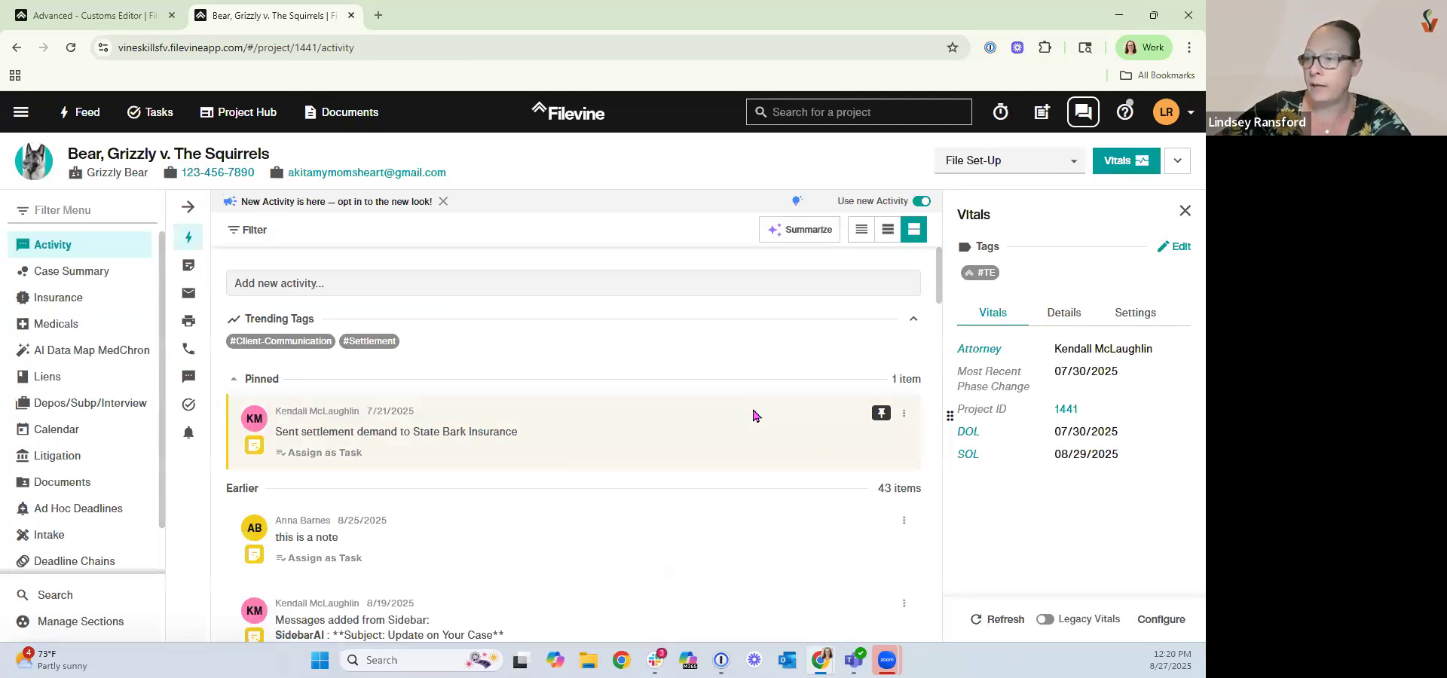
Clear the Statute of Limitations due date in the project's Case Summary and save.
click(982, 160)
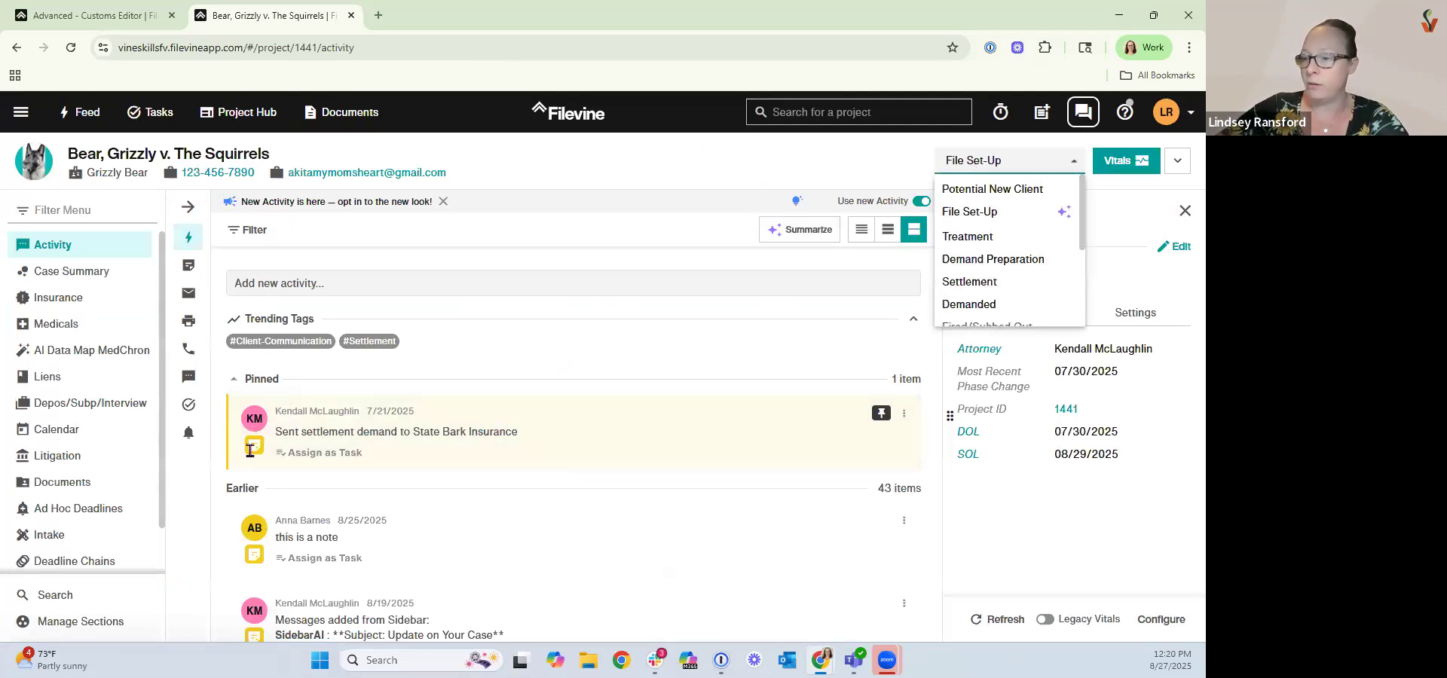
click(76, 282)
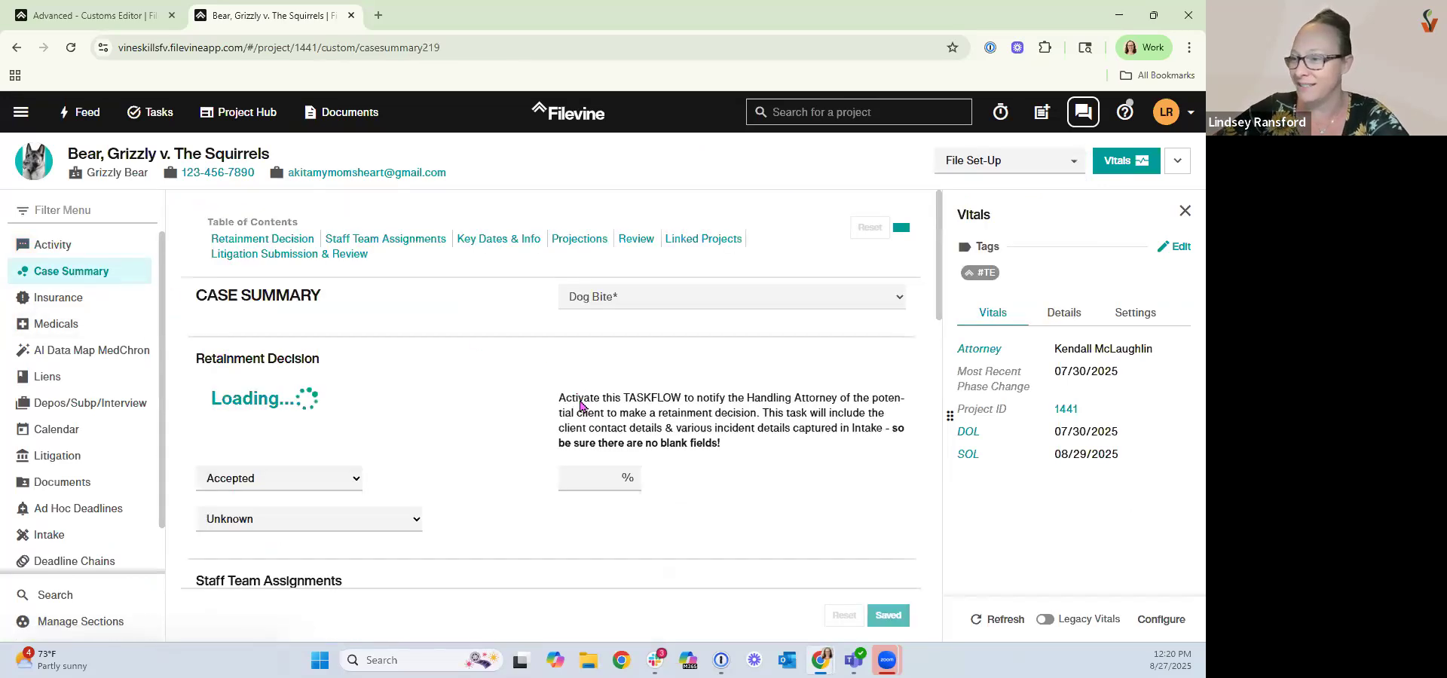
scroll(453, 457, down, 10)
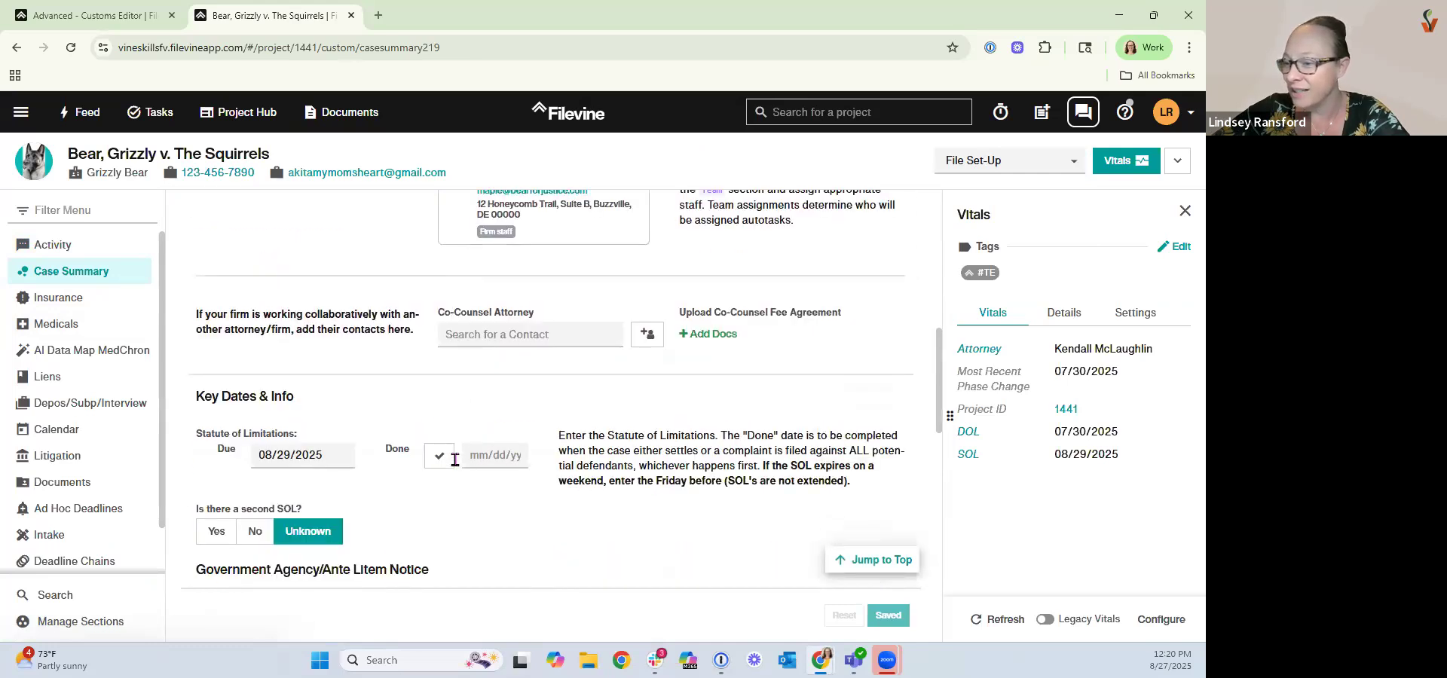
click(302, 443)
key(BackSpace)
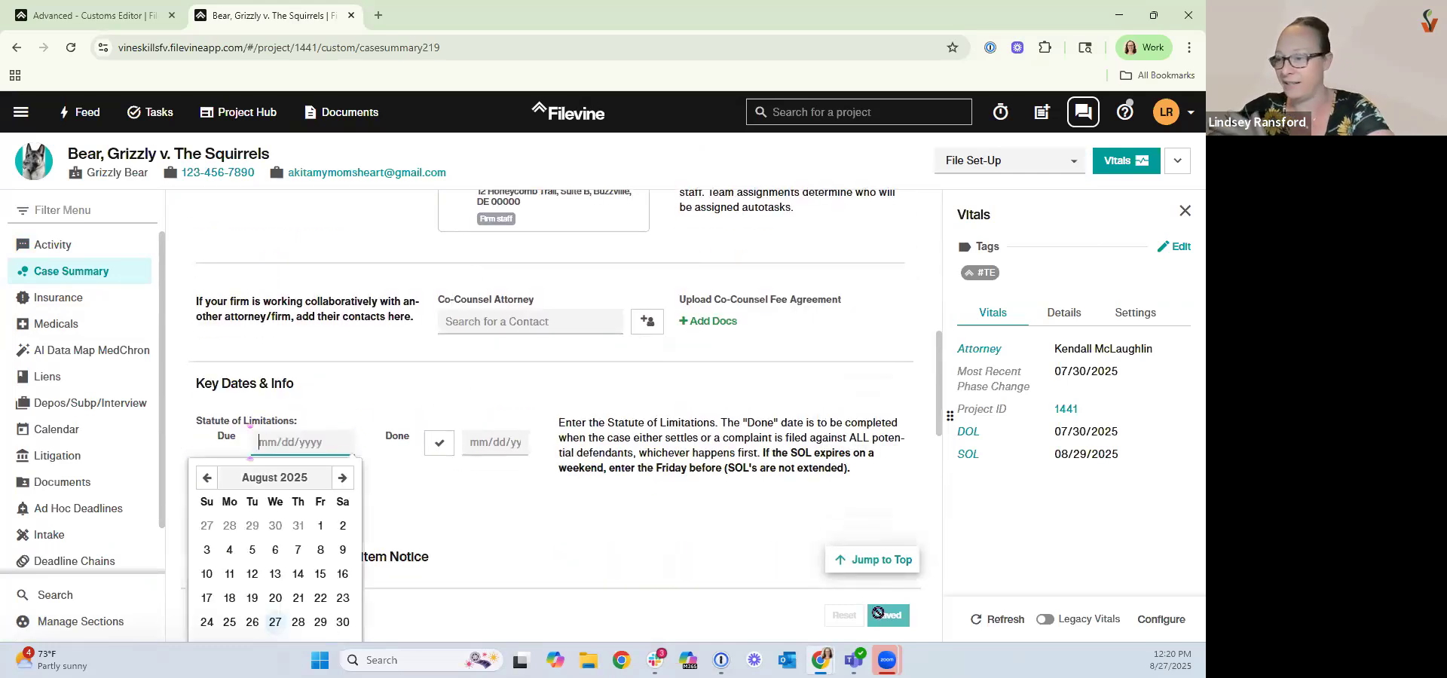
click(888, 614)
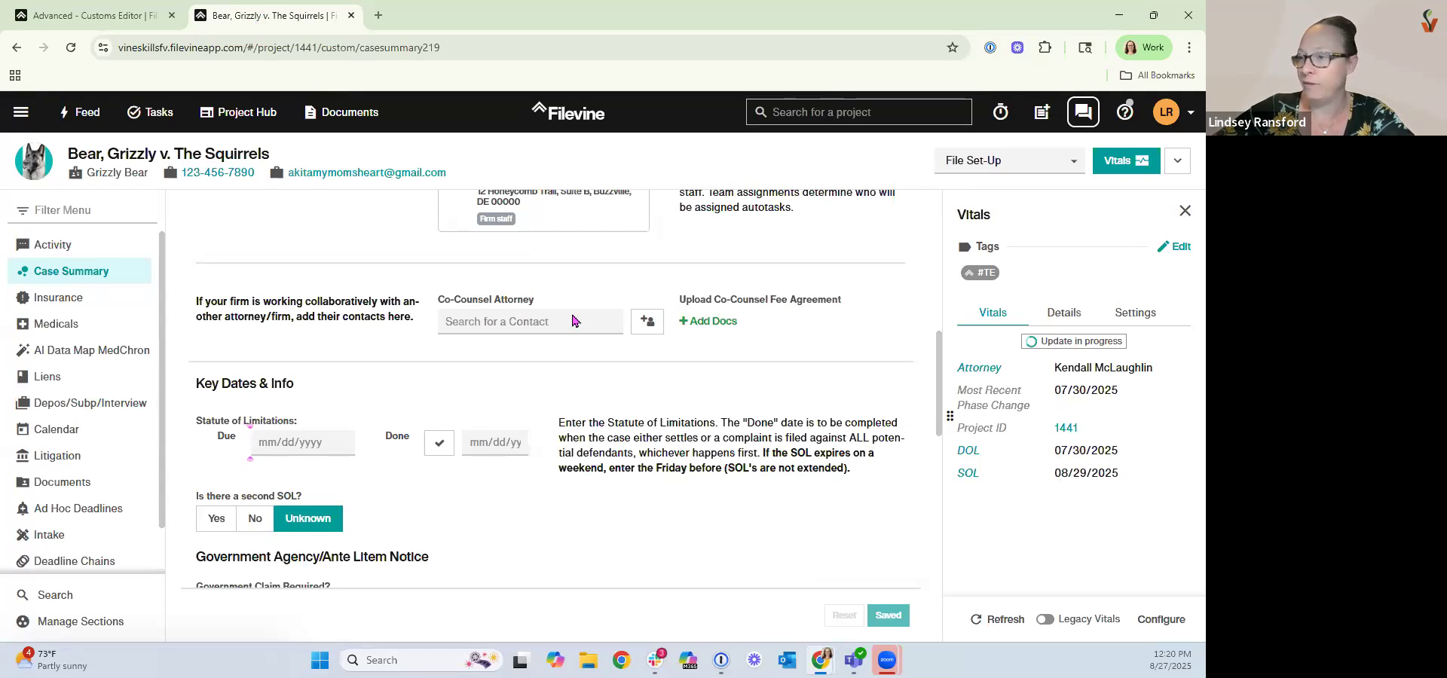
Reload the project and try changing its phase to Litigation, running the validation check and cancelling it.
click(71, 47)
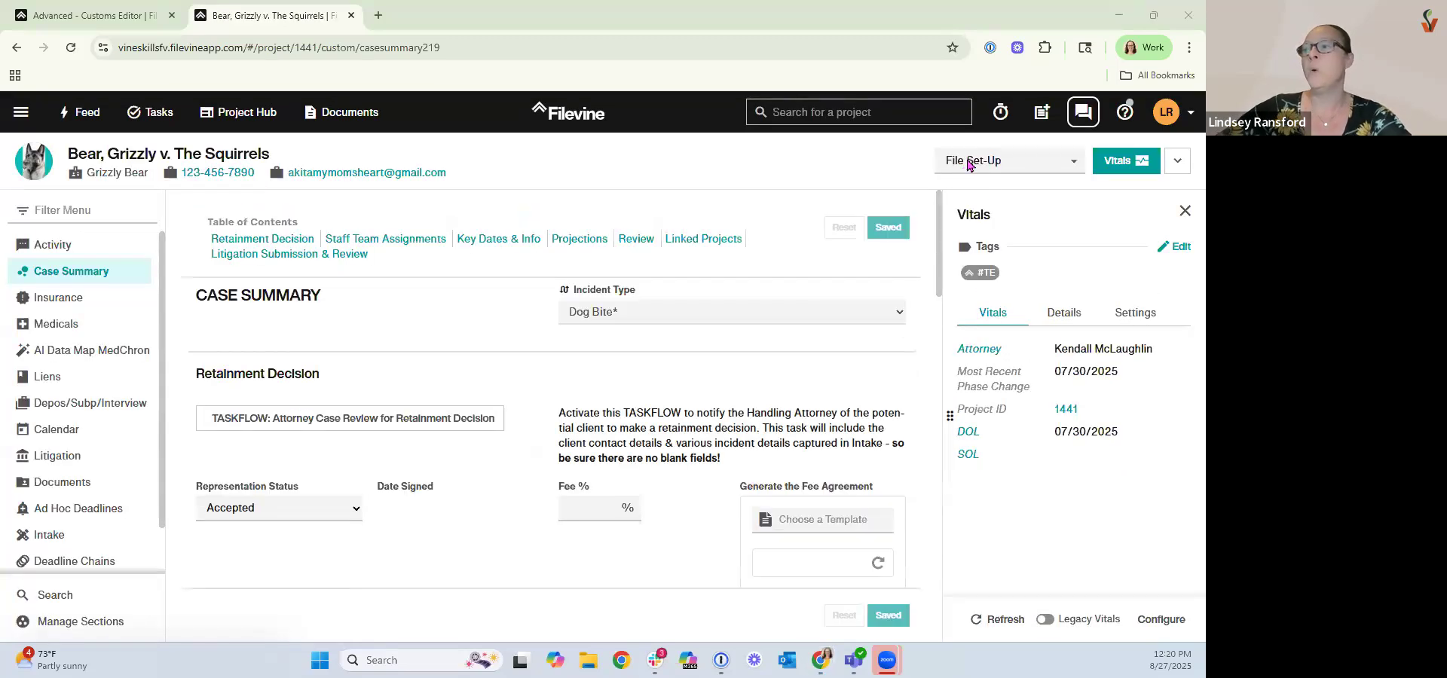
click(969, 165)
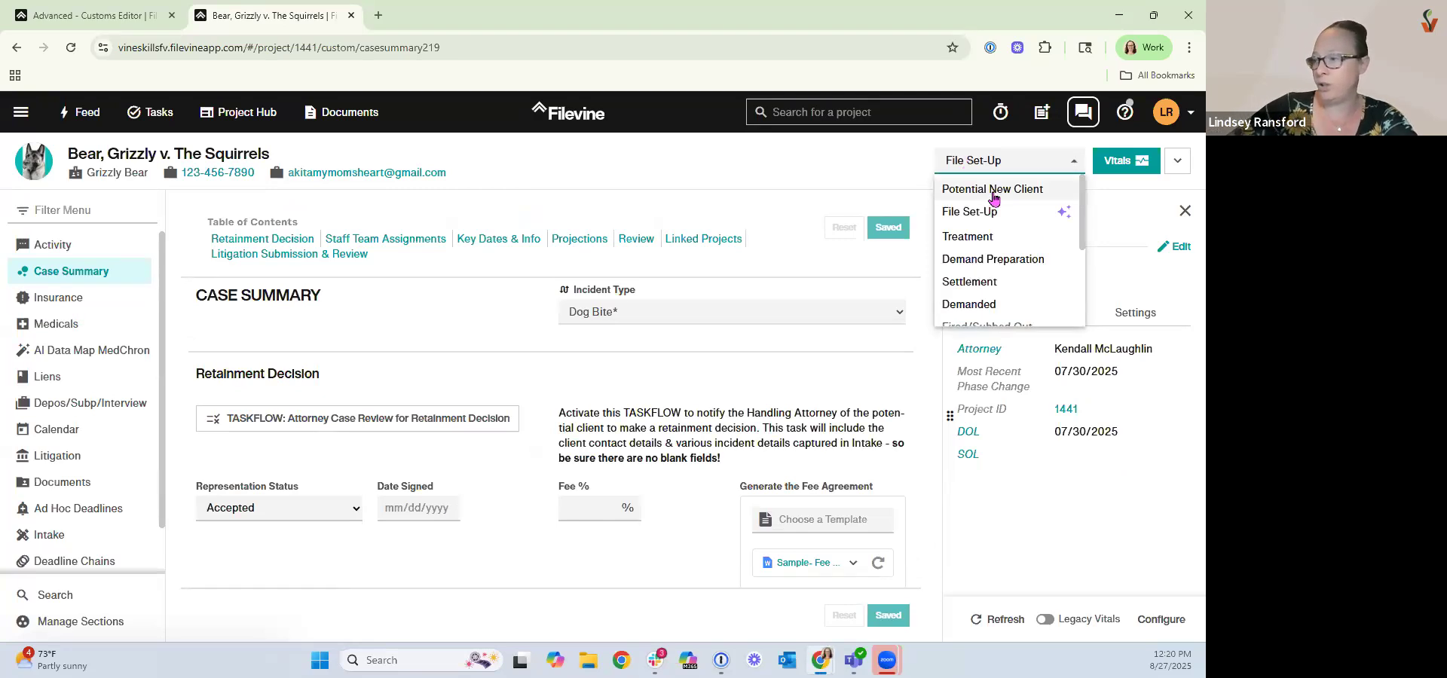
scroll(987, 198, down, 3)
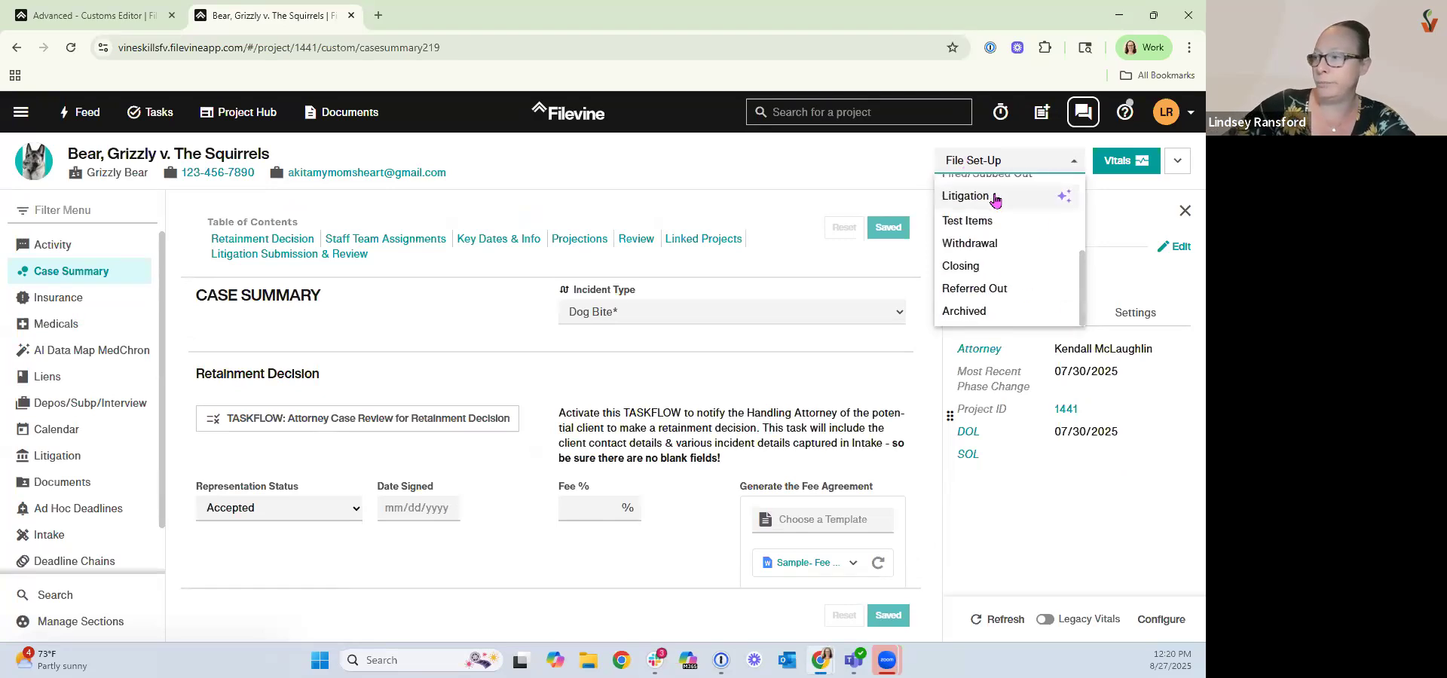
click(1059, 204)
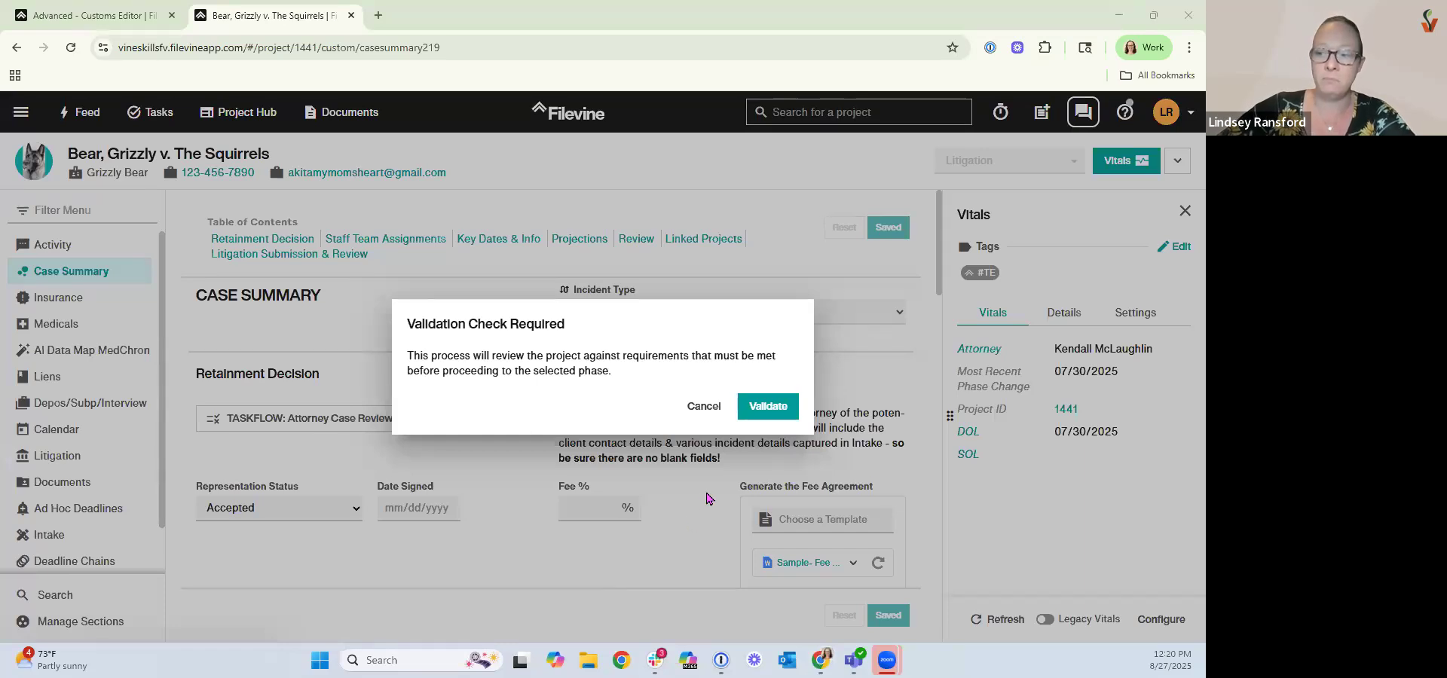
click(771, 411)
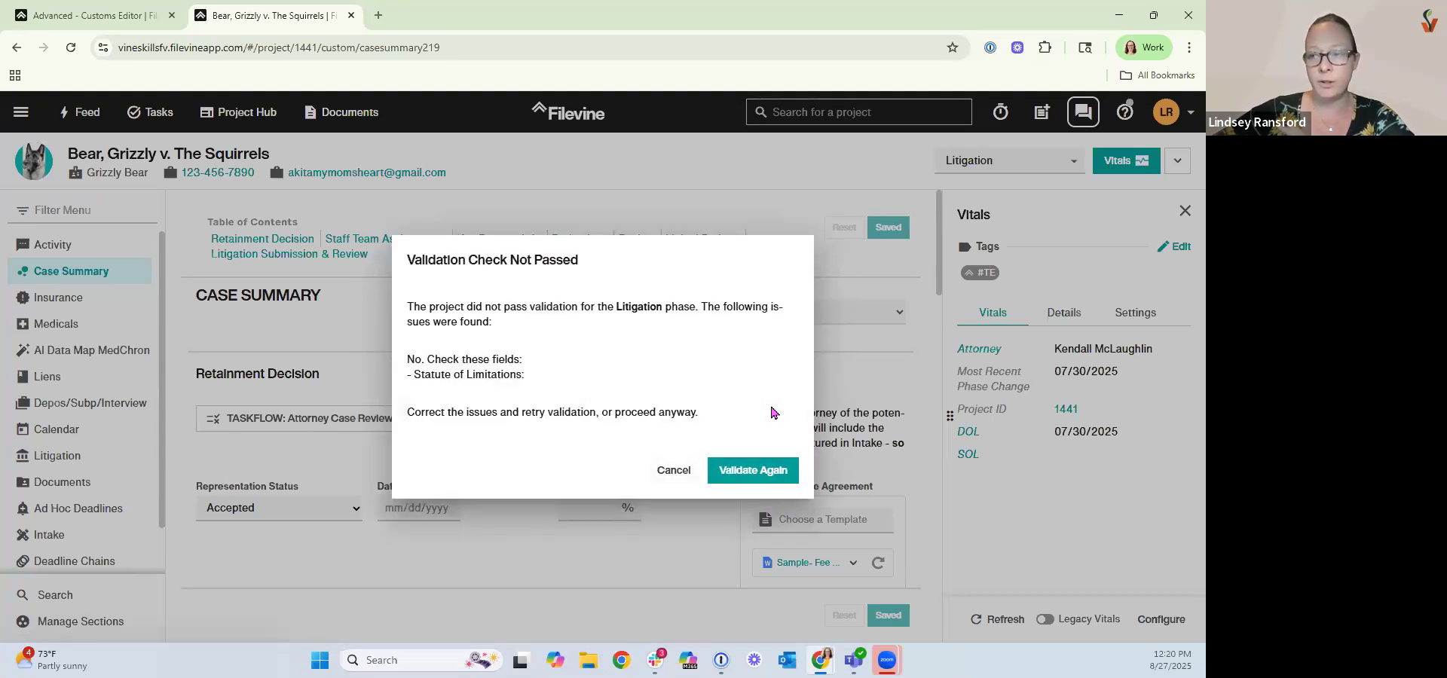
drag(407, 359, 532, 392)
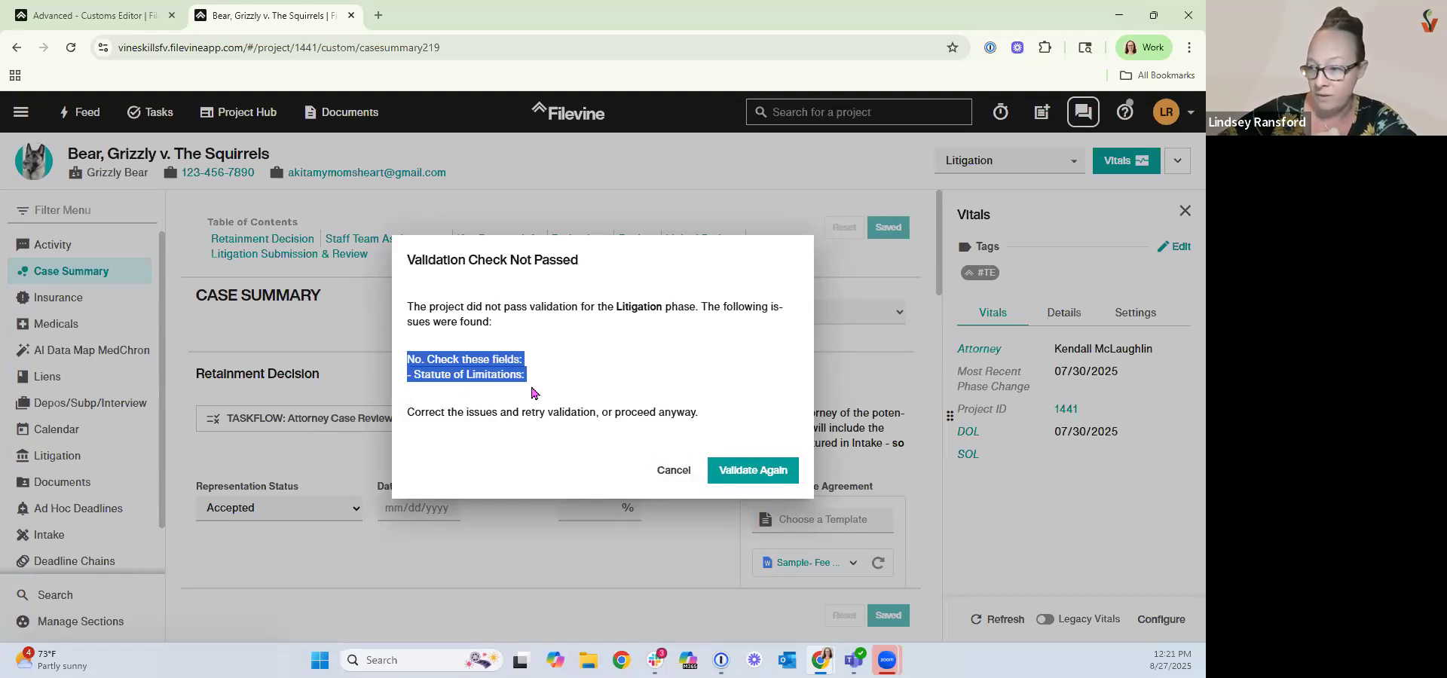
click(667, 472)
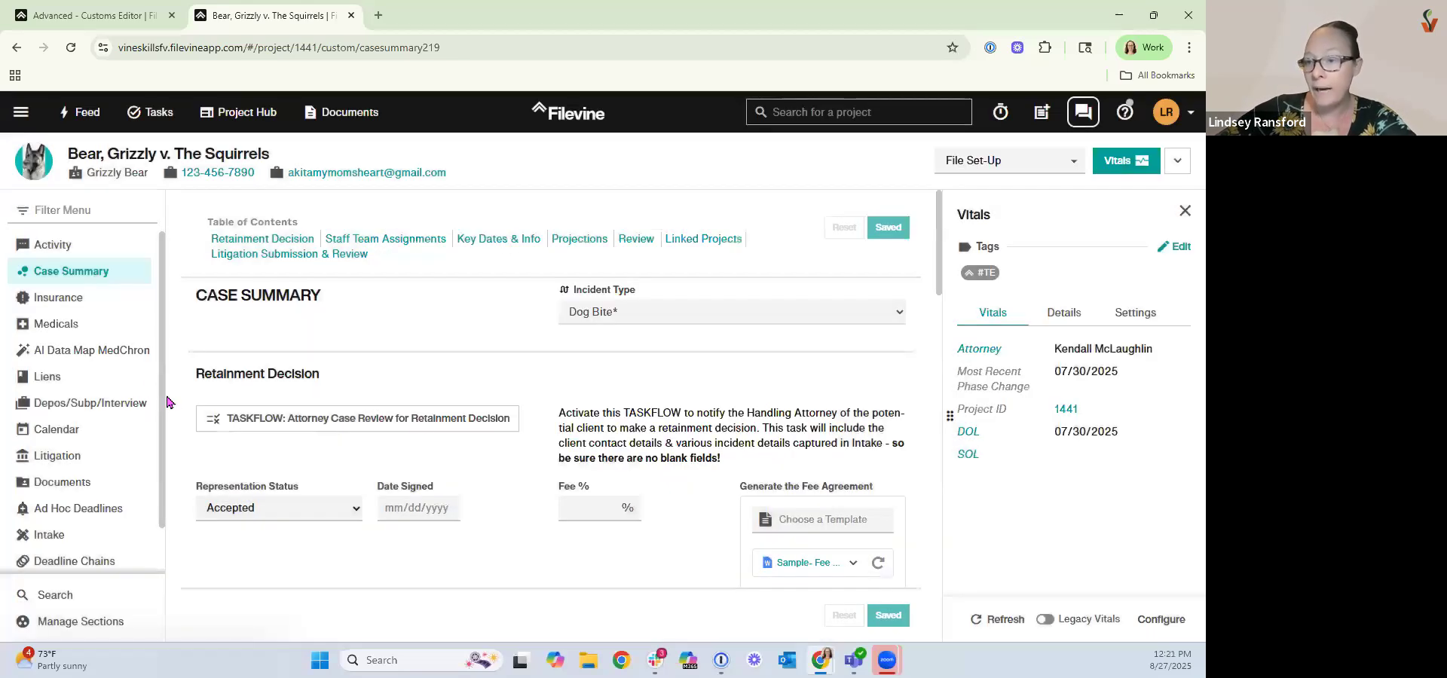
Set the Statute of Limitations due date to 08/29/2025 in the Case Summary.
scroll(347, 456, down, 5)
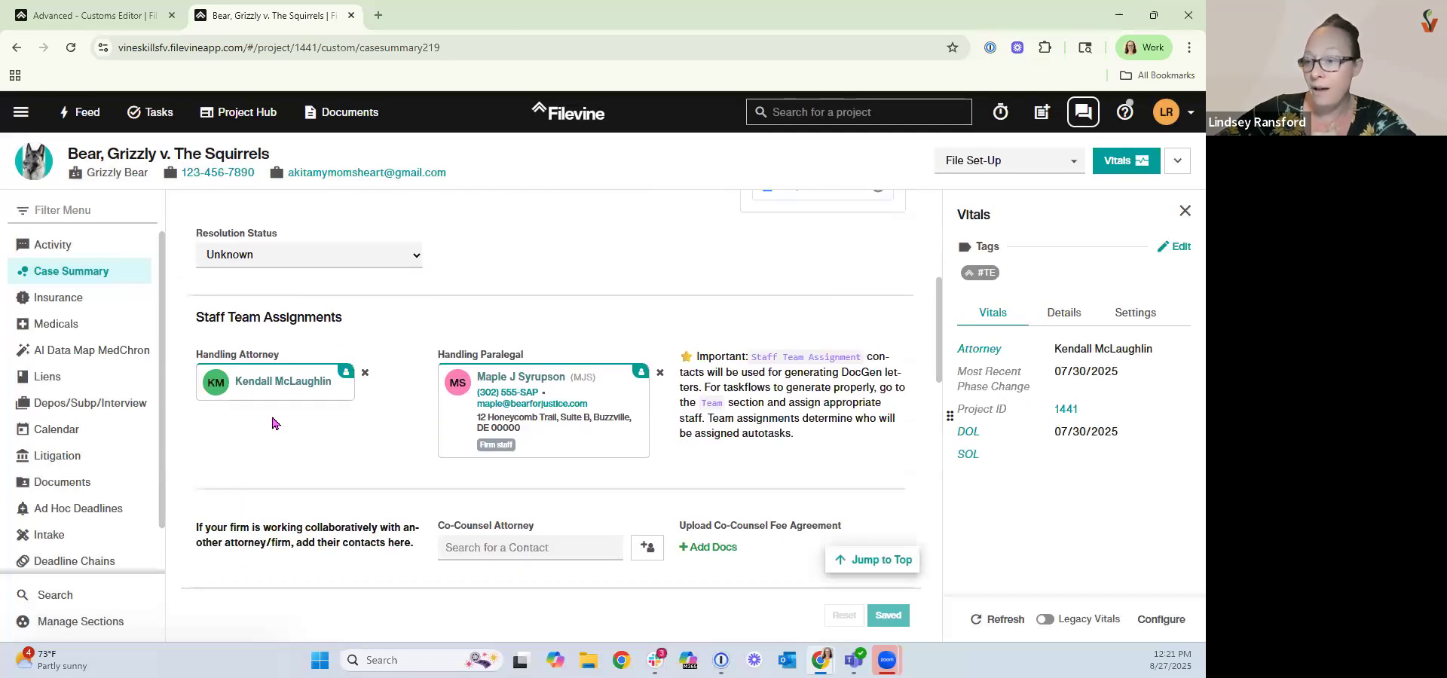
scroll(275, 465, down, 2)
click(282, 444)
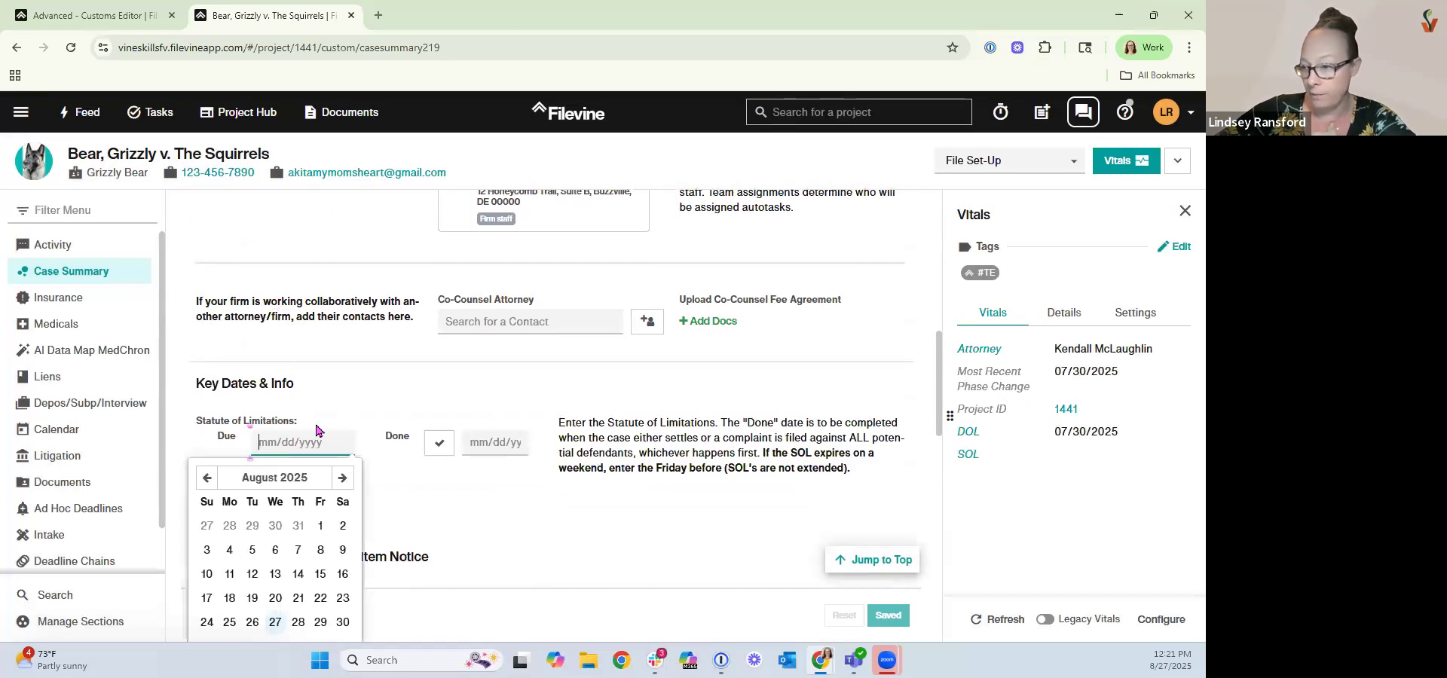
scroll(317, 433, down, 2)
click(320, 472)
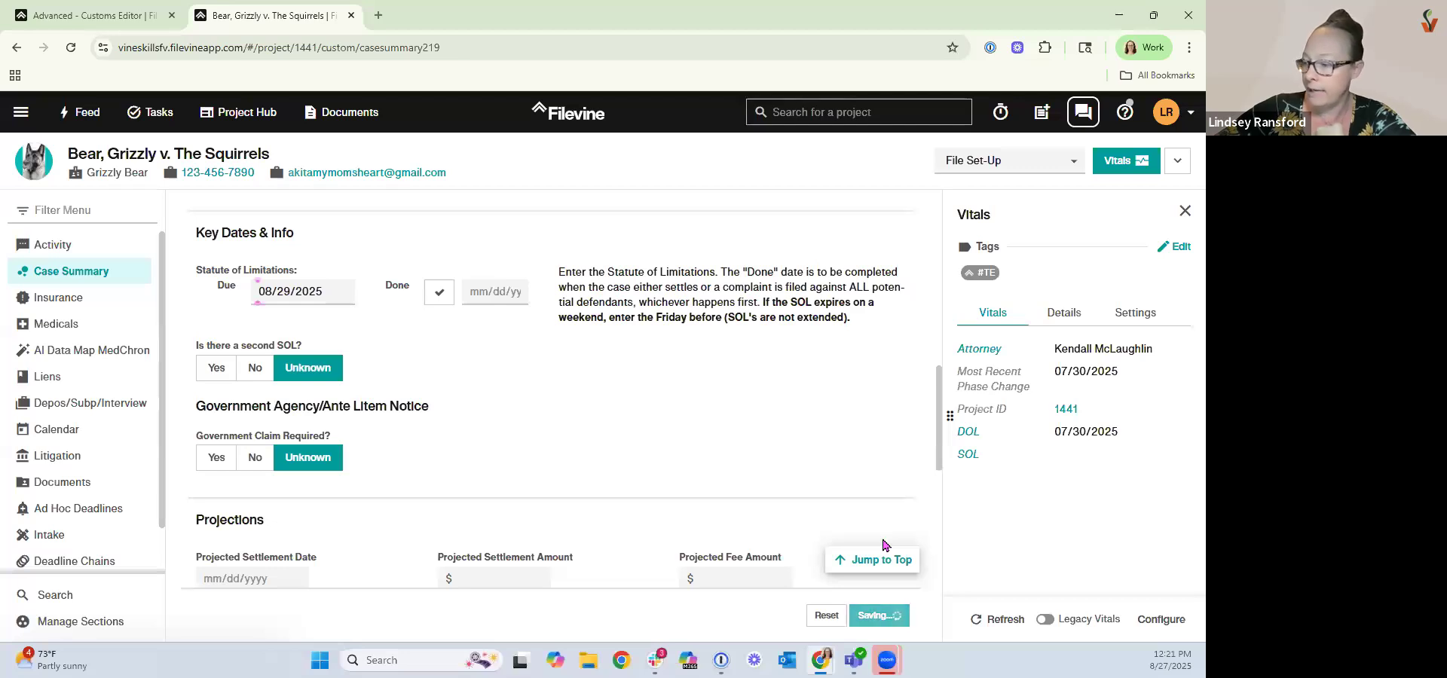
Try changing the phase to Litigation again, validating twice and then cancelling.
click(984, 163)
scroll(991, 280, down, 3)
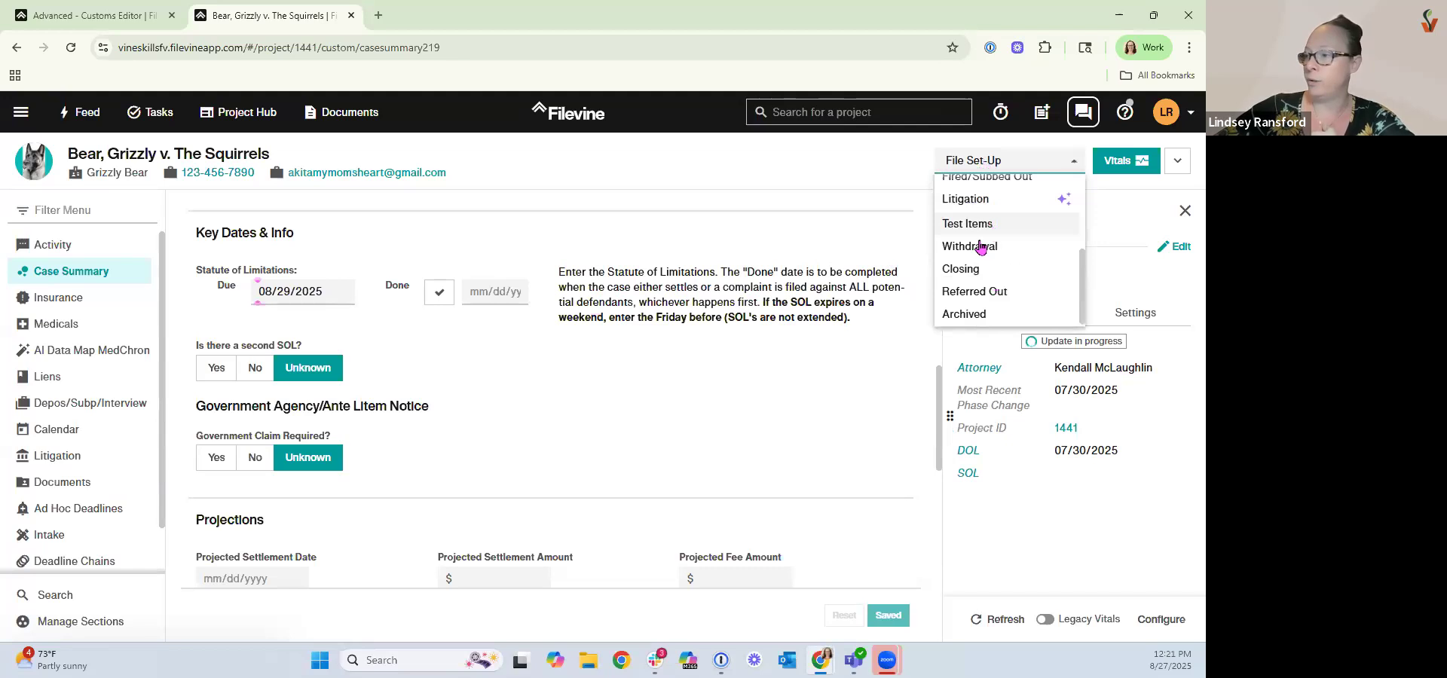
click(970, 201)
click(783, 403)
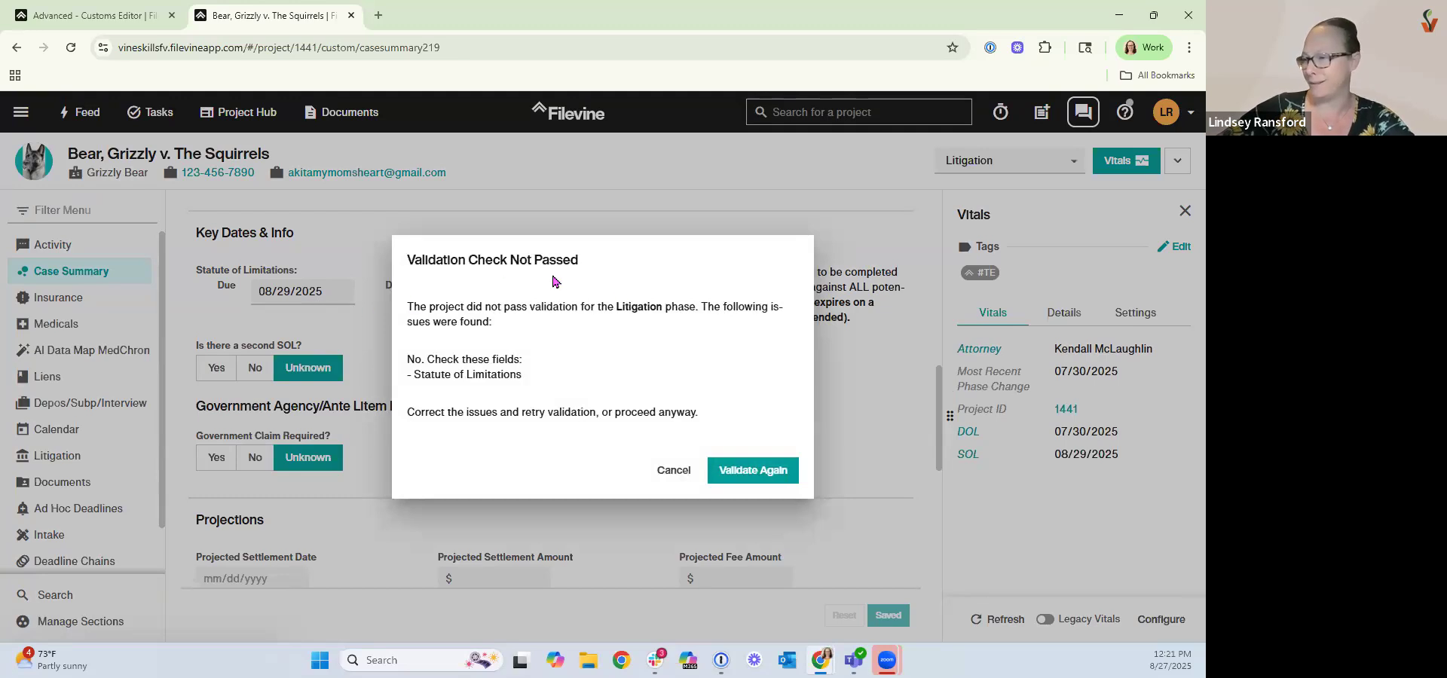
click(757, 475)
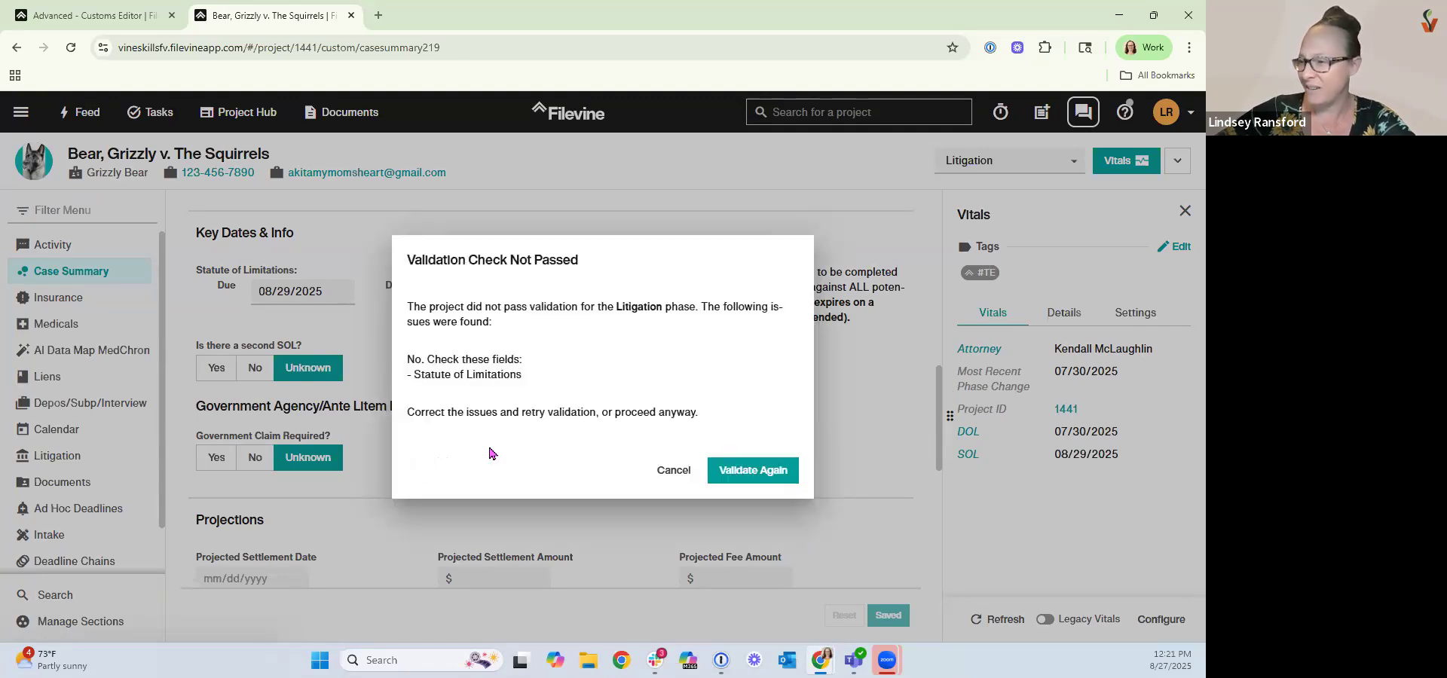
click(674, 471)
Mark the Statute of Limitations as done in Key Dates & Info and save the Case Summary.
scroll(481, 426, down, 1)
scroll(483, 438, down, 8)
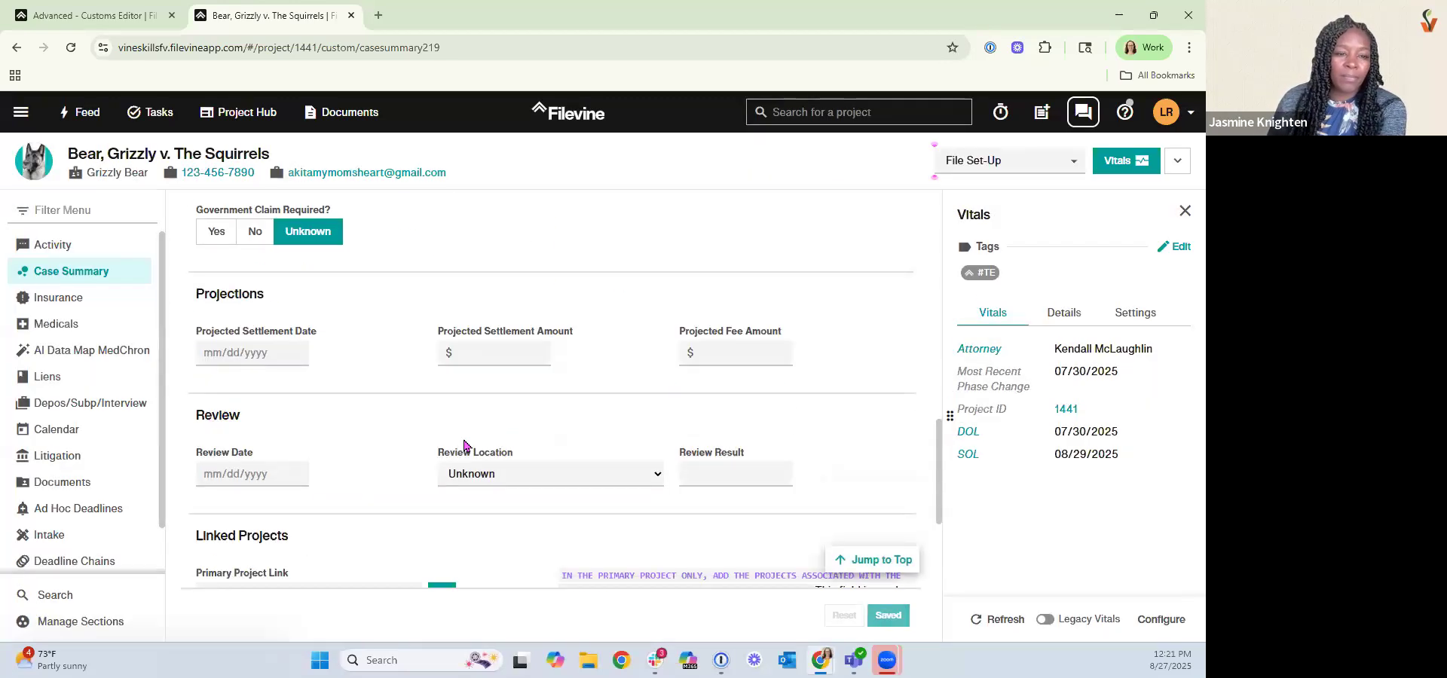
scroll(463, 441, up, 6)
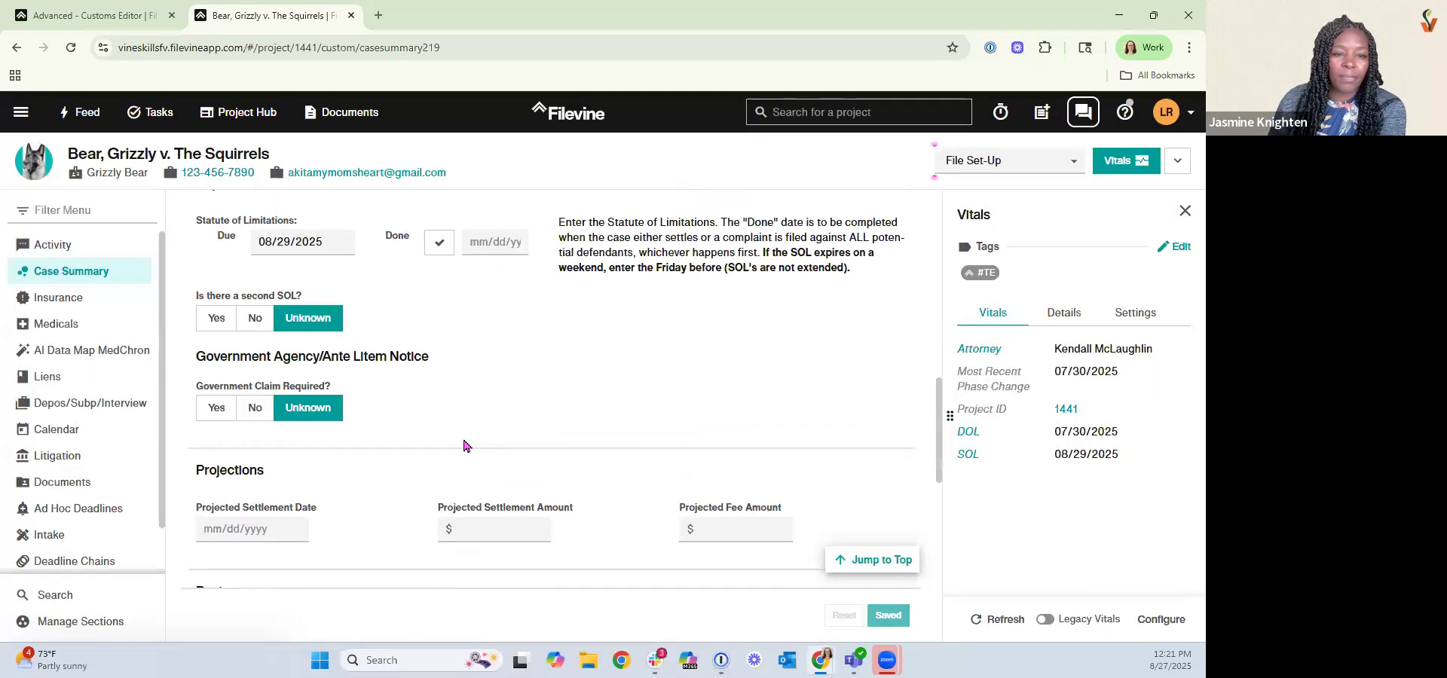
scroll(463, 436, up, 4)
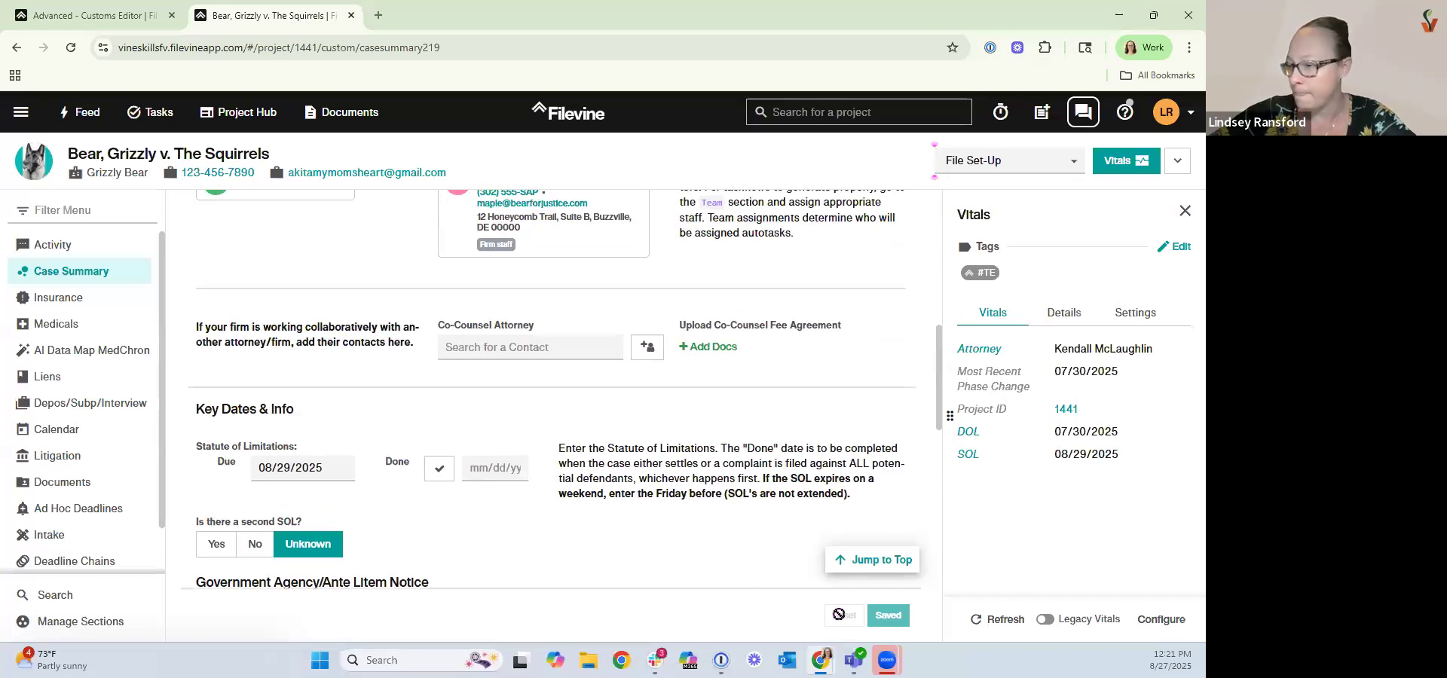
click(440, 468)
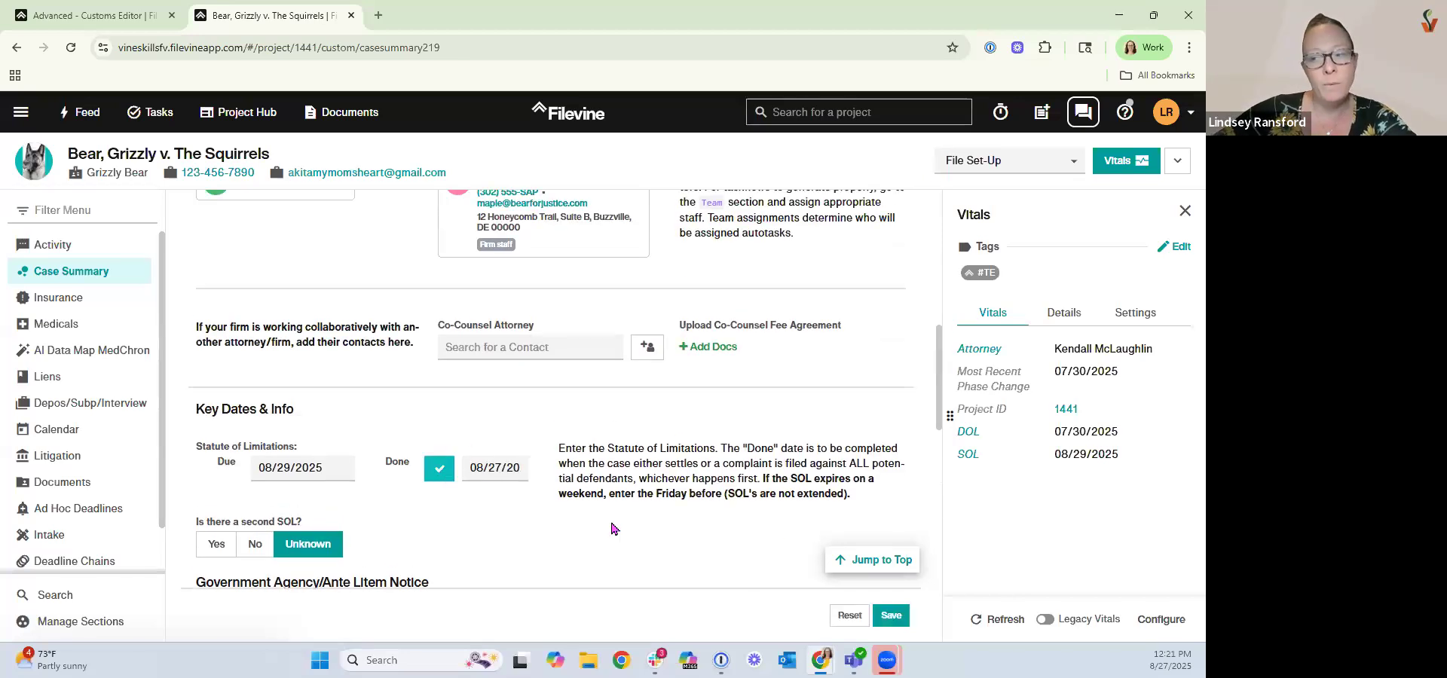
click(890, 619)
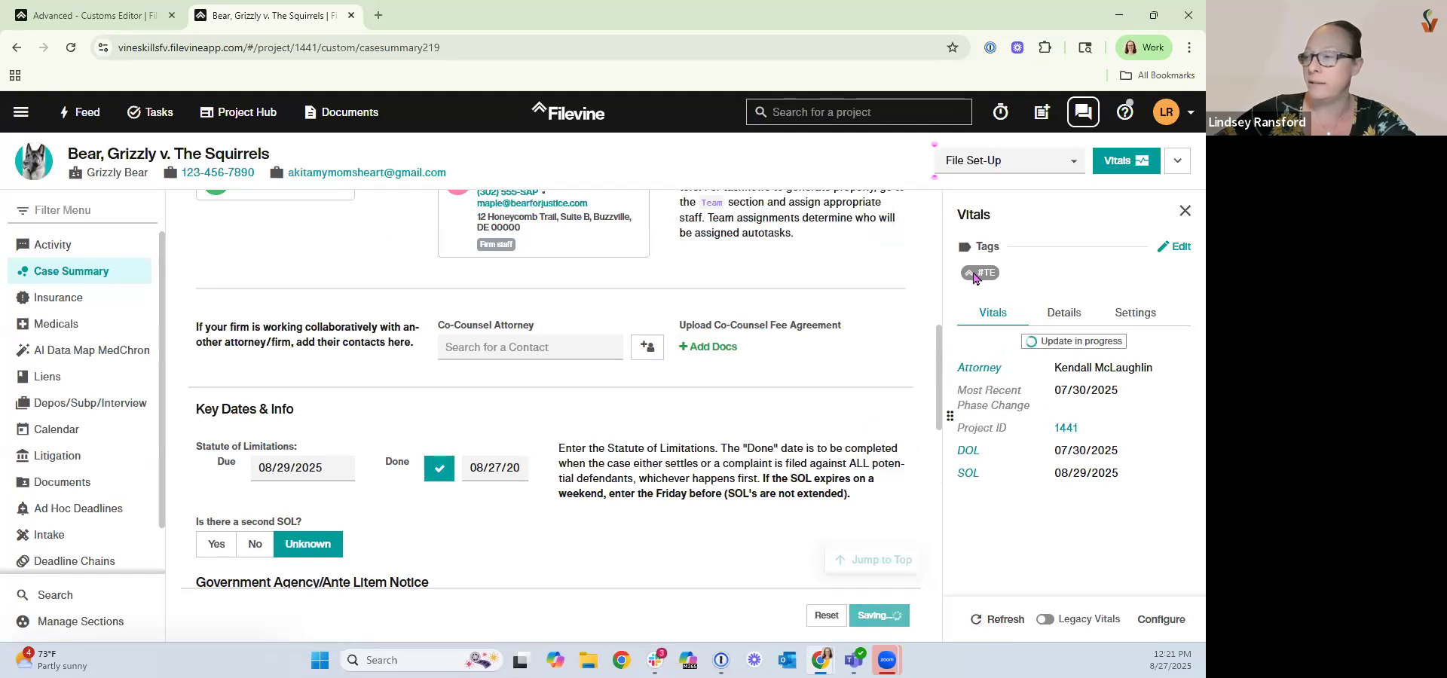
Change the project's phase to Litigation, running validation and validating again.
click(991, 167)
scroll(988, 278, down, 3)
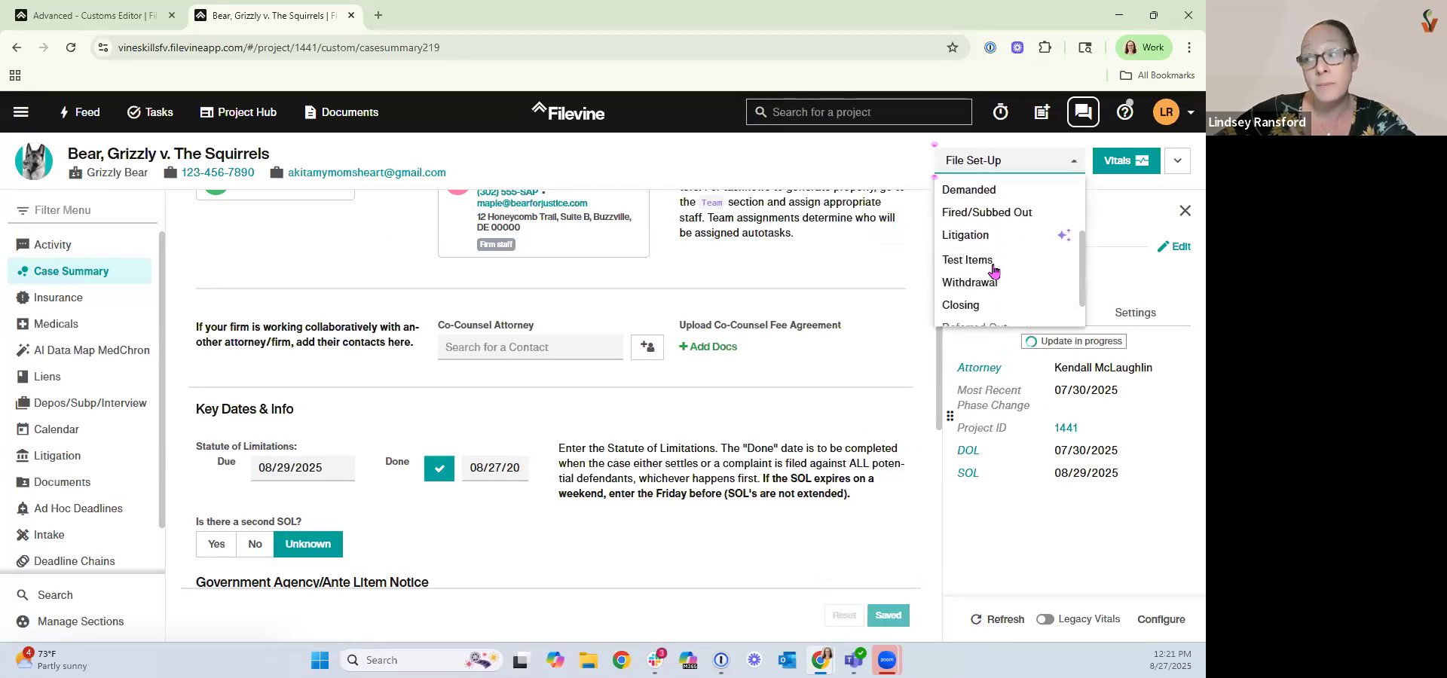
click(990, 201)
click(764, 415)
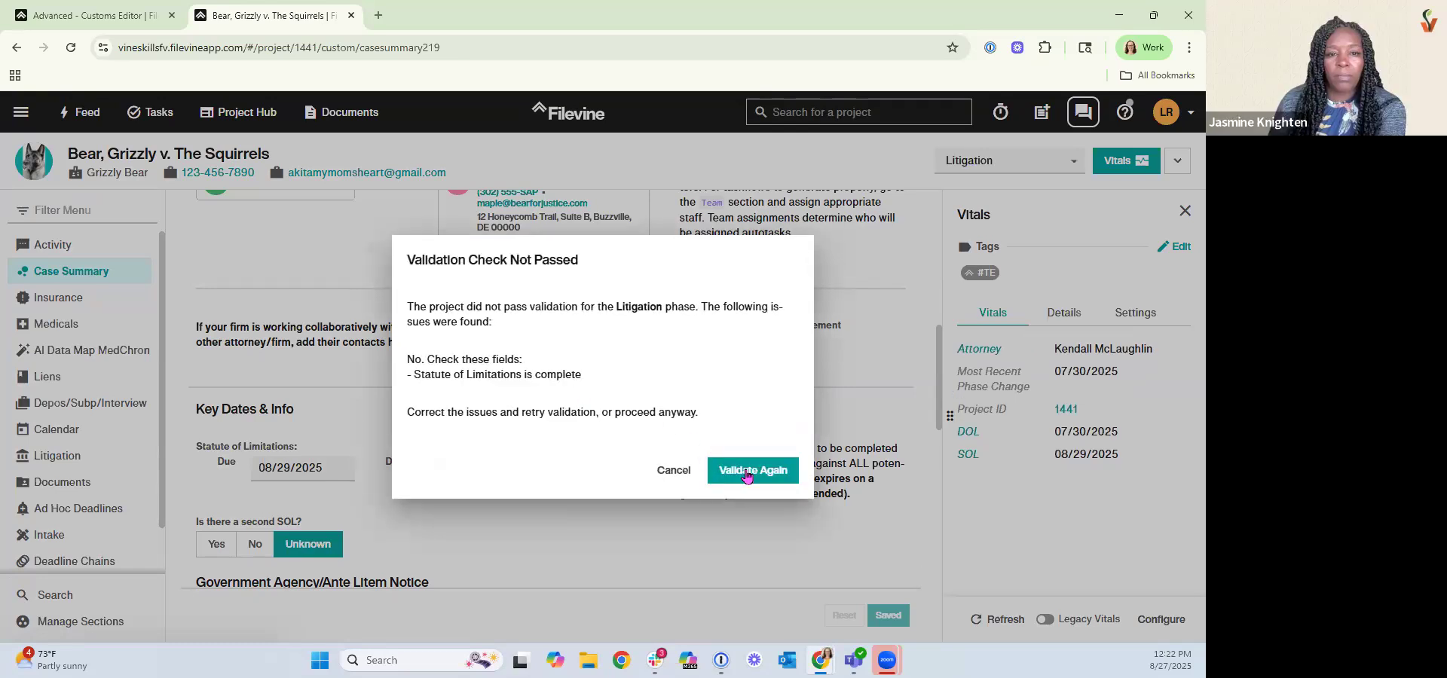
click(746, 473)
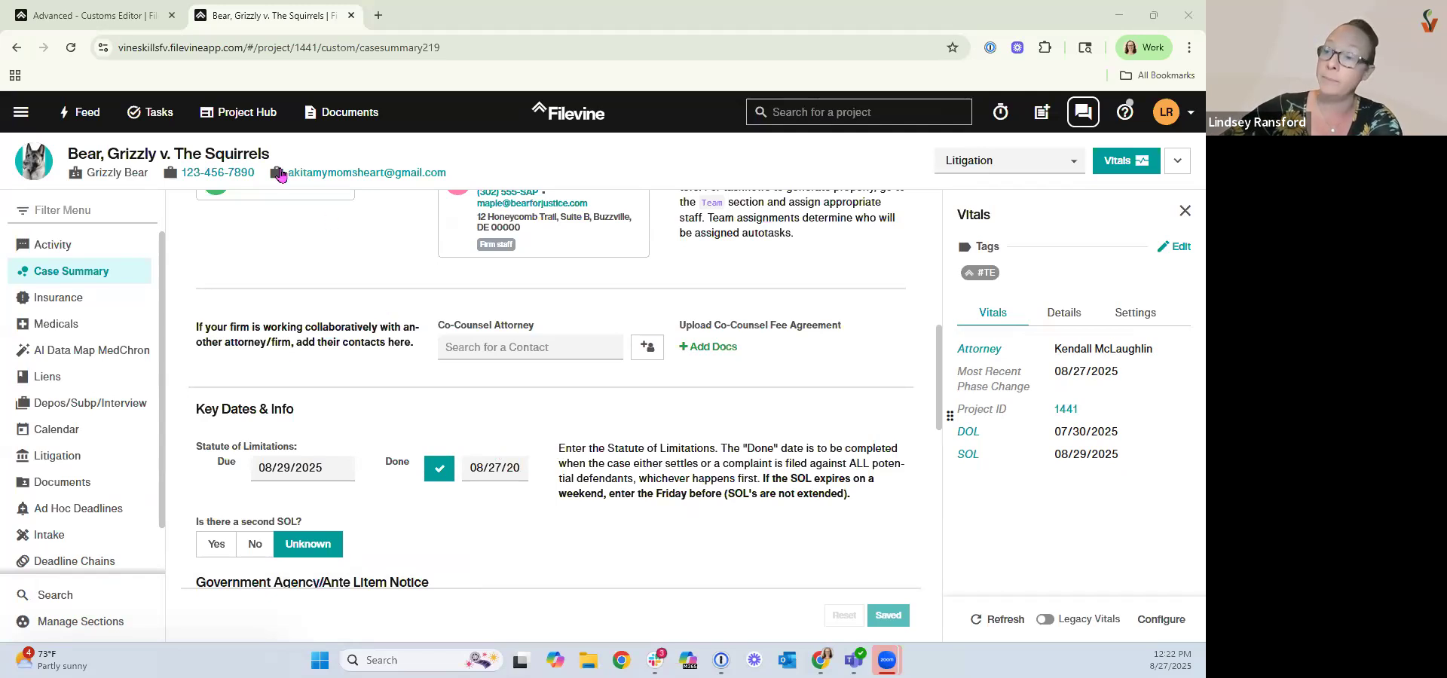
Remove the Test Items phase from the project type's phases, confirming the removal.
click(108, 23)
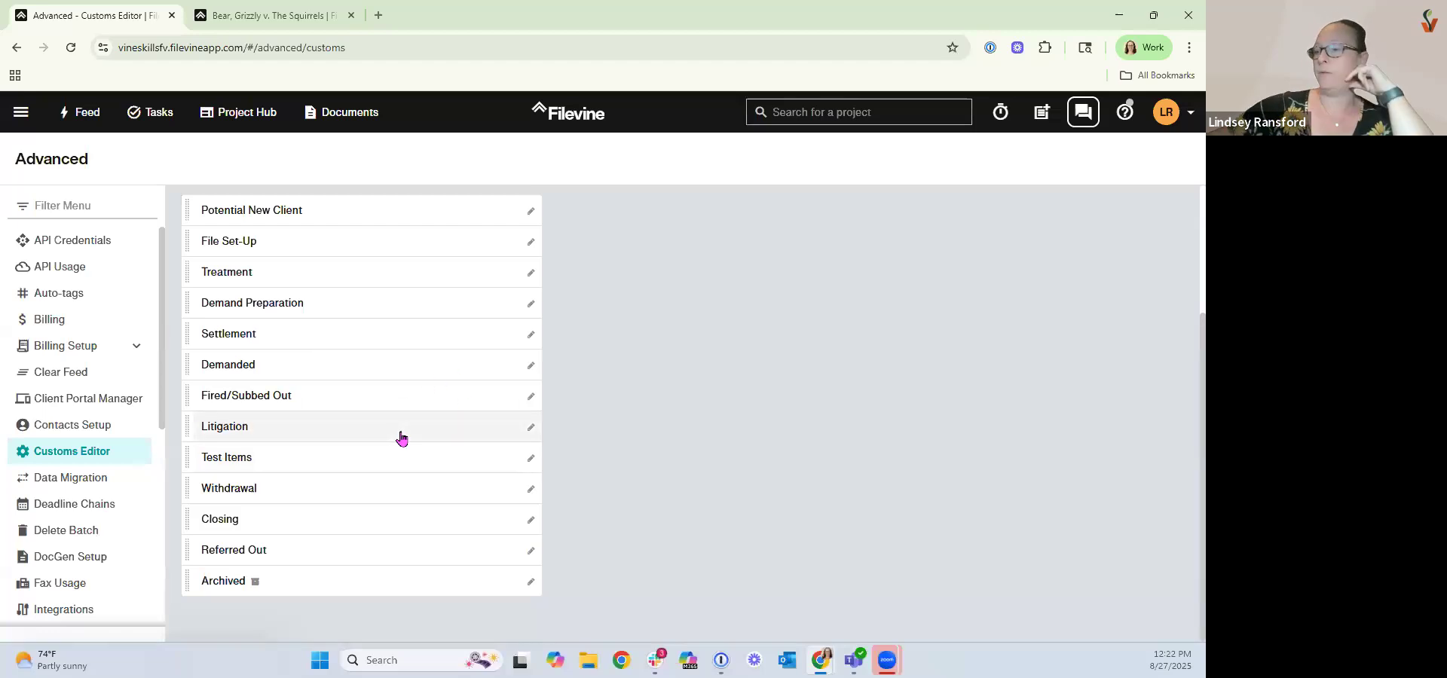
click(530, 458)
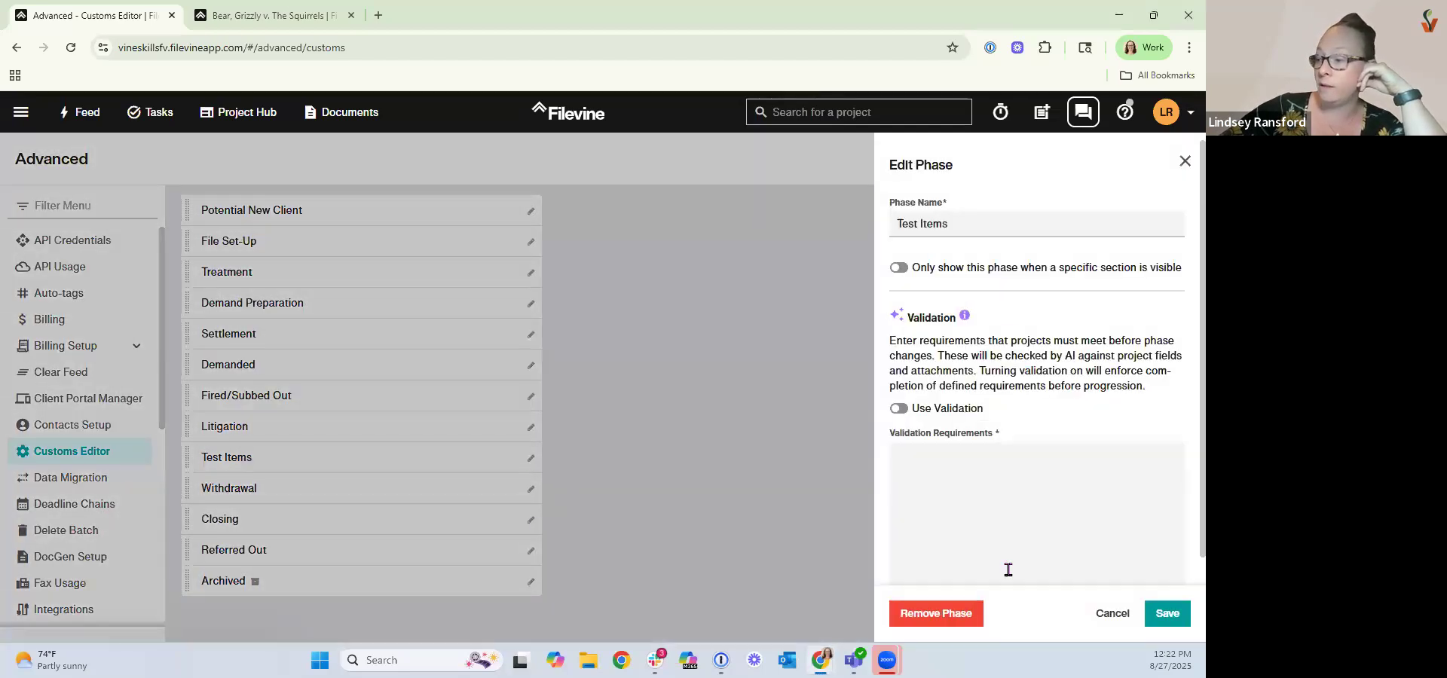
click(967, 617)
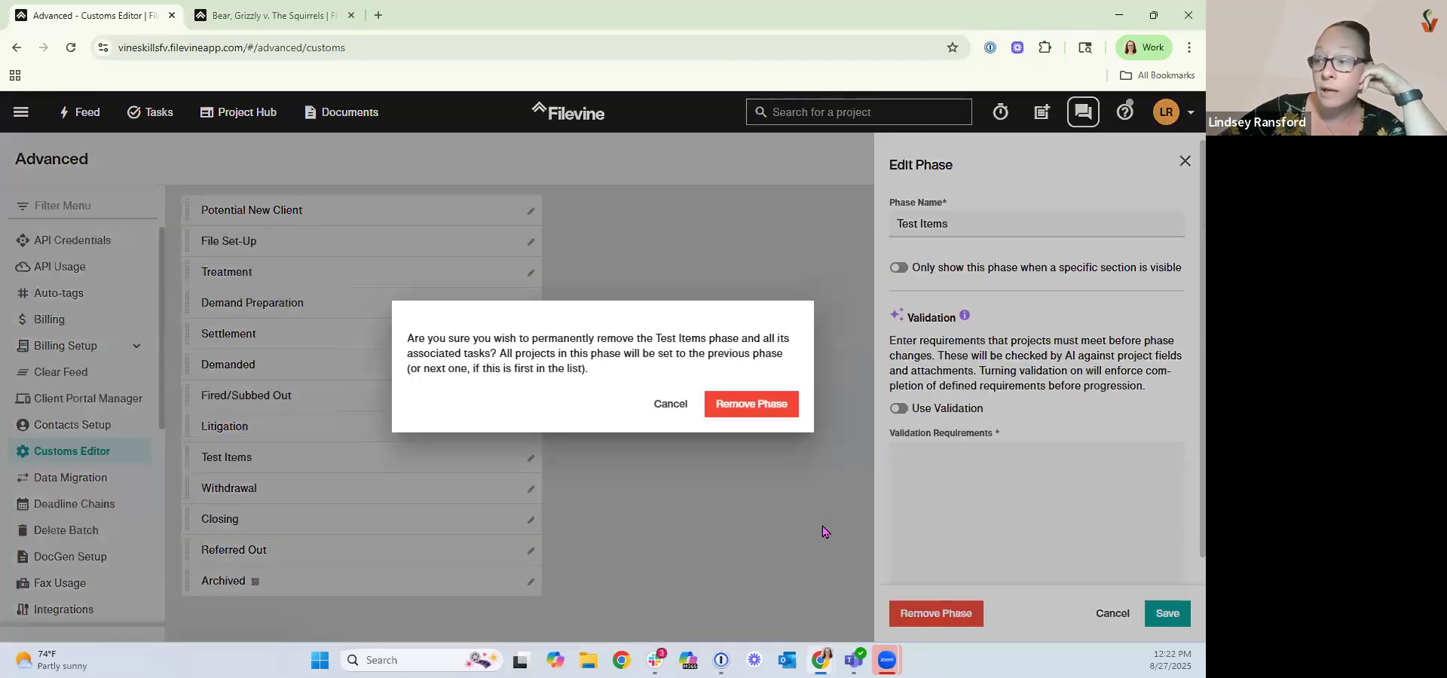
click(753, 412)
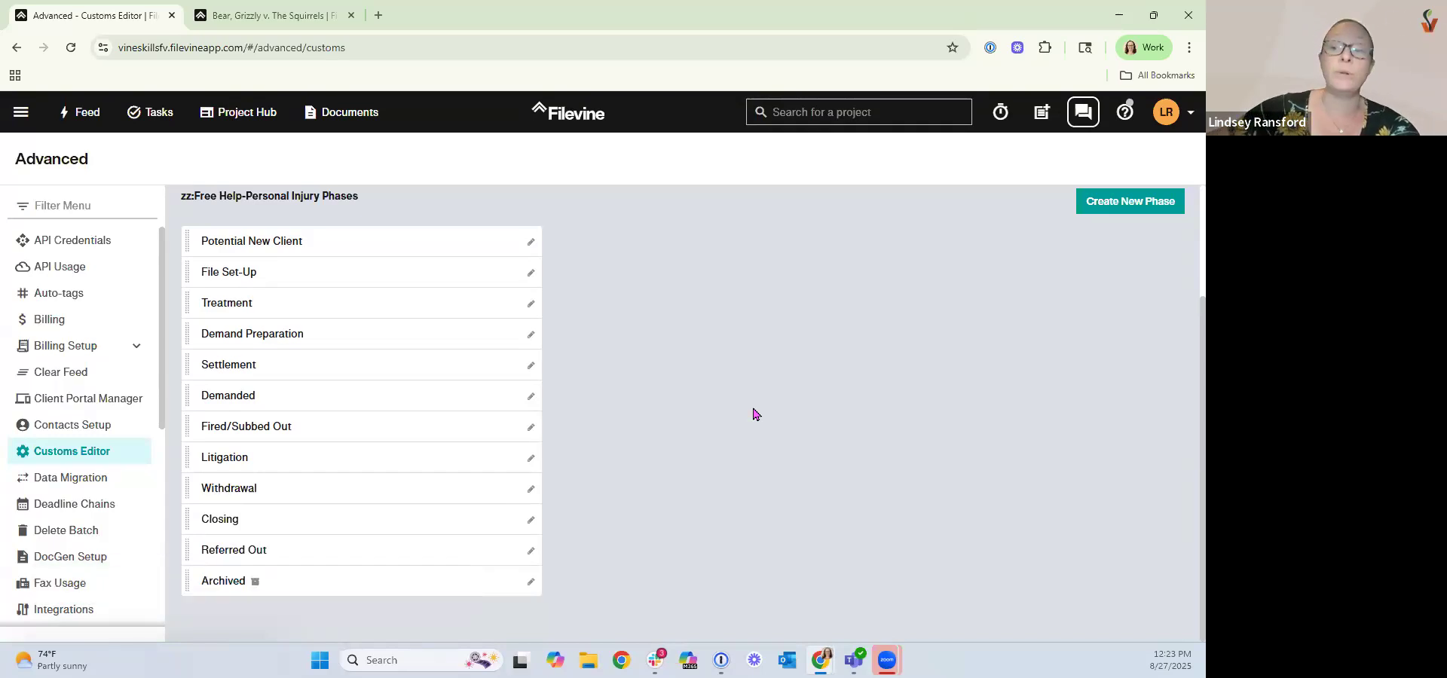
Open the project type's folder template and expand and collapse the Correspondence folder.
scroll(662, 410, up, 2)
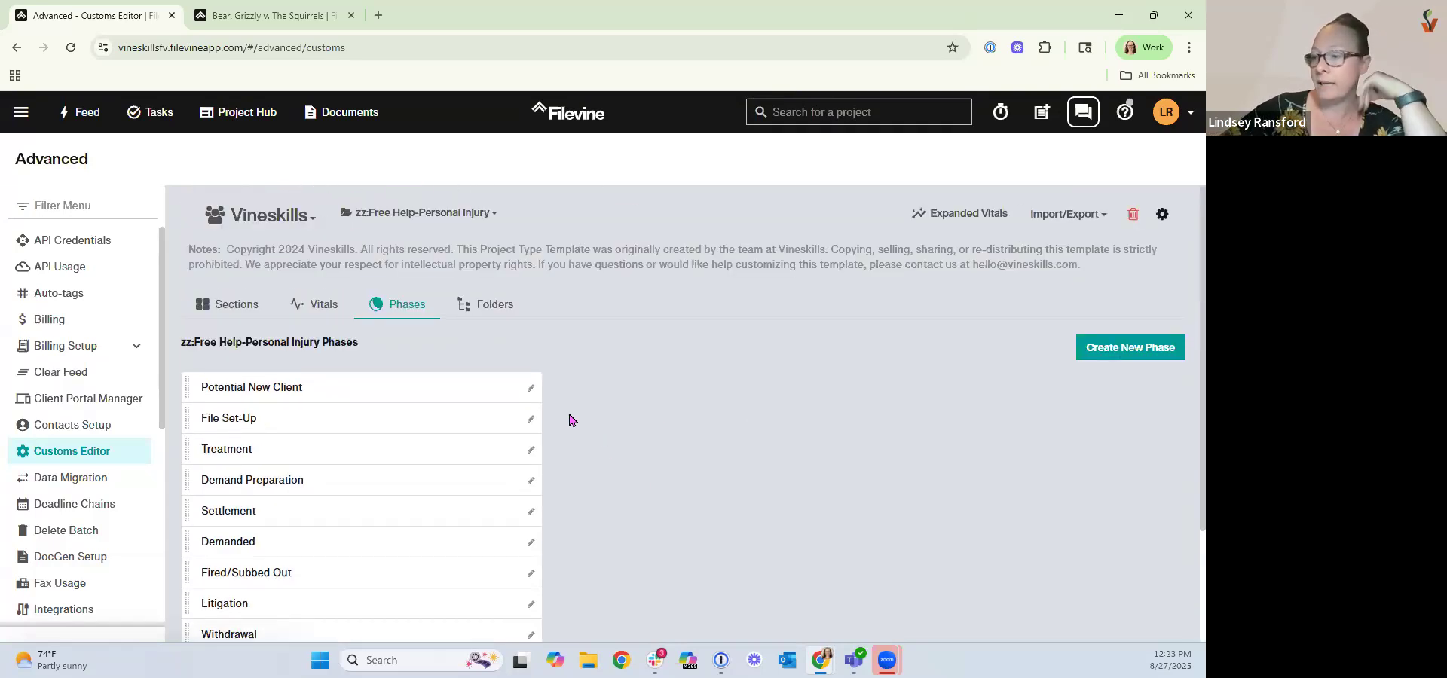
click(478, 315)
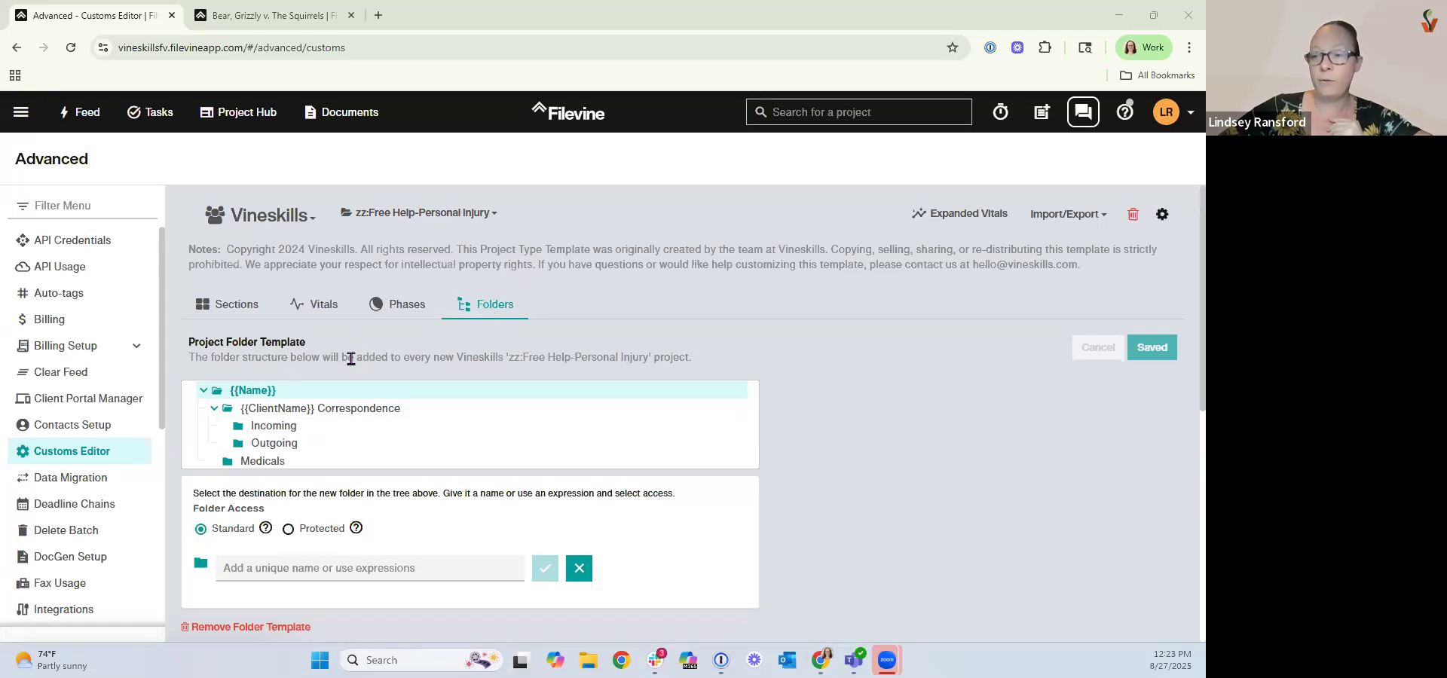
mouse_move(247, 392)
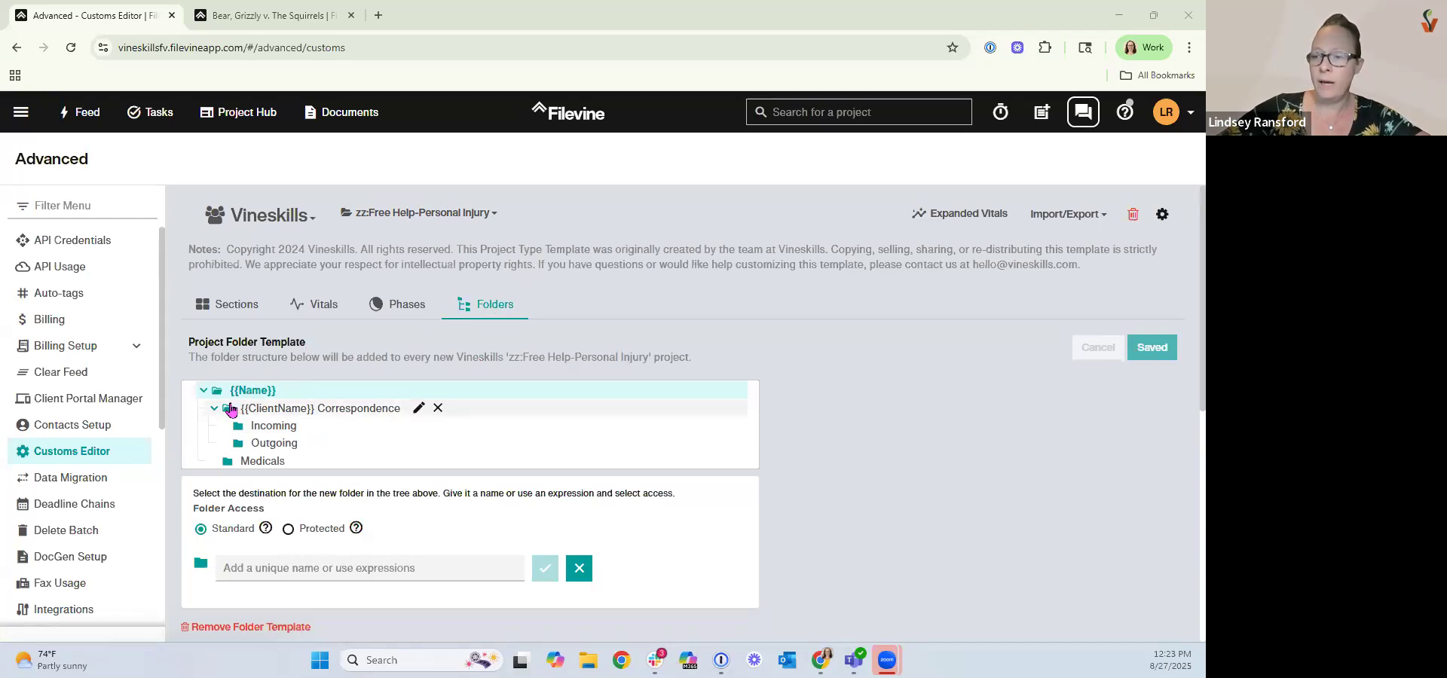
click(214, 408)
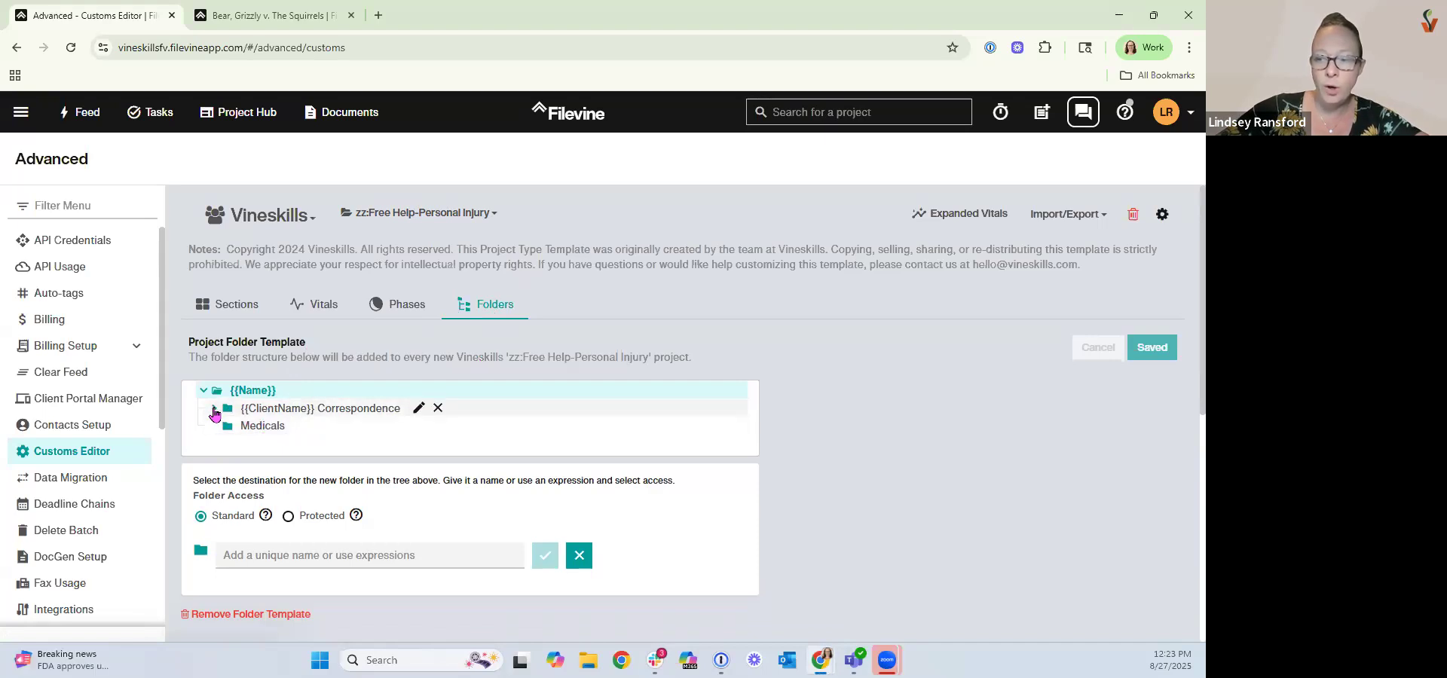
click(214, 410)
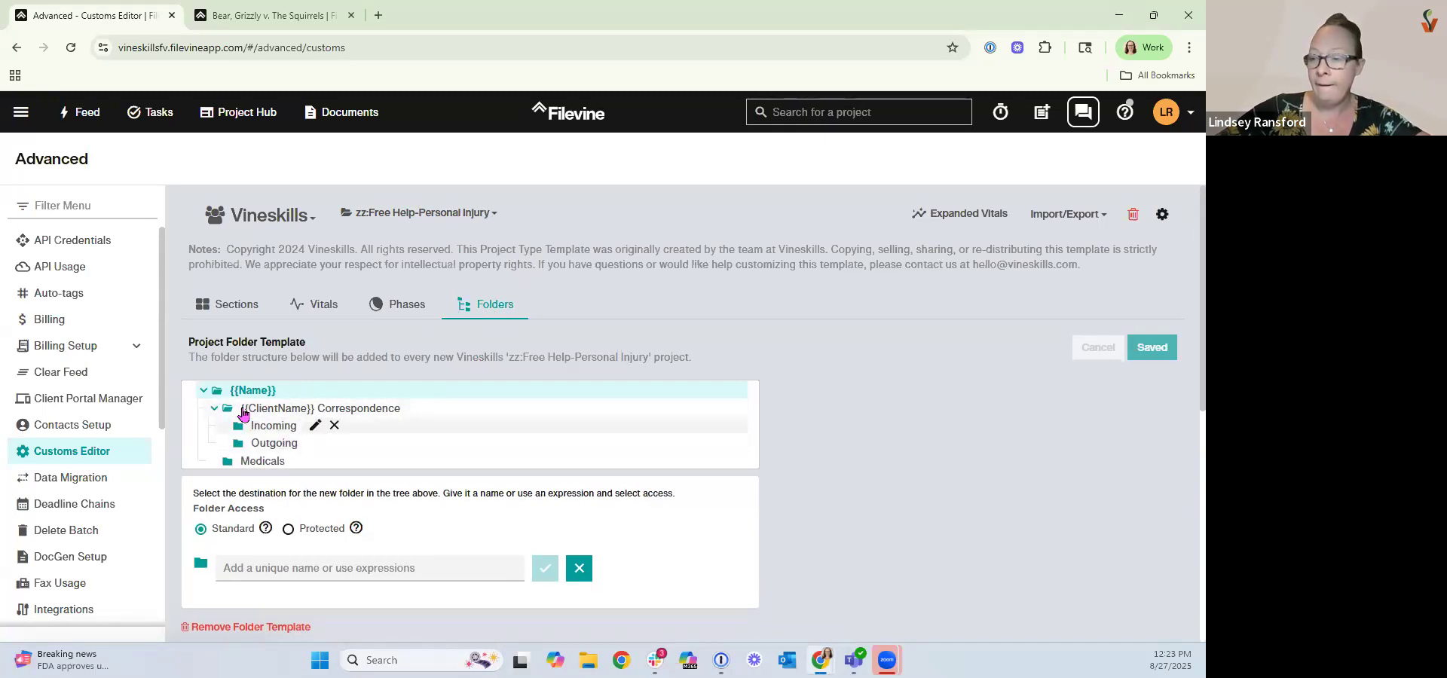
click(214, 410)
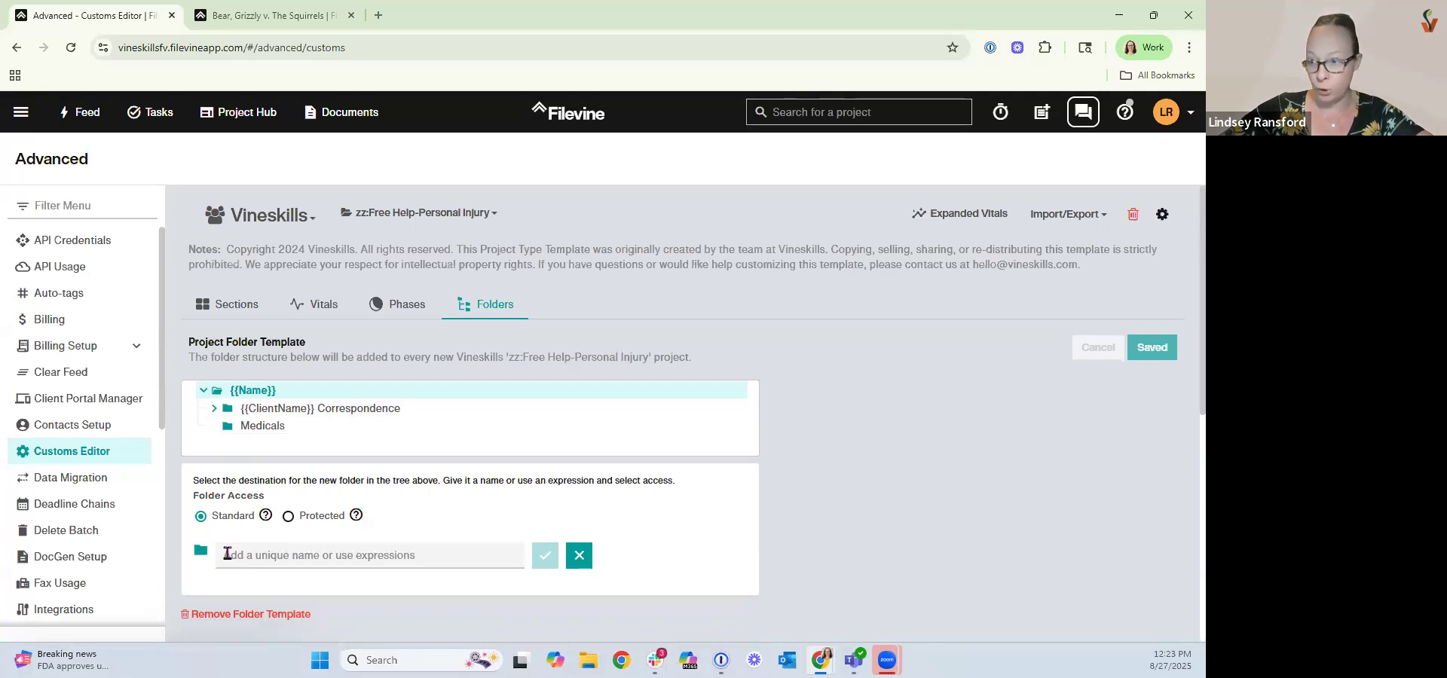
Add top-level Trial and Settlement folders to the folder template.
mouse_move(241, 392)
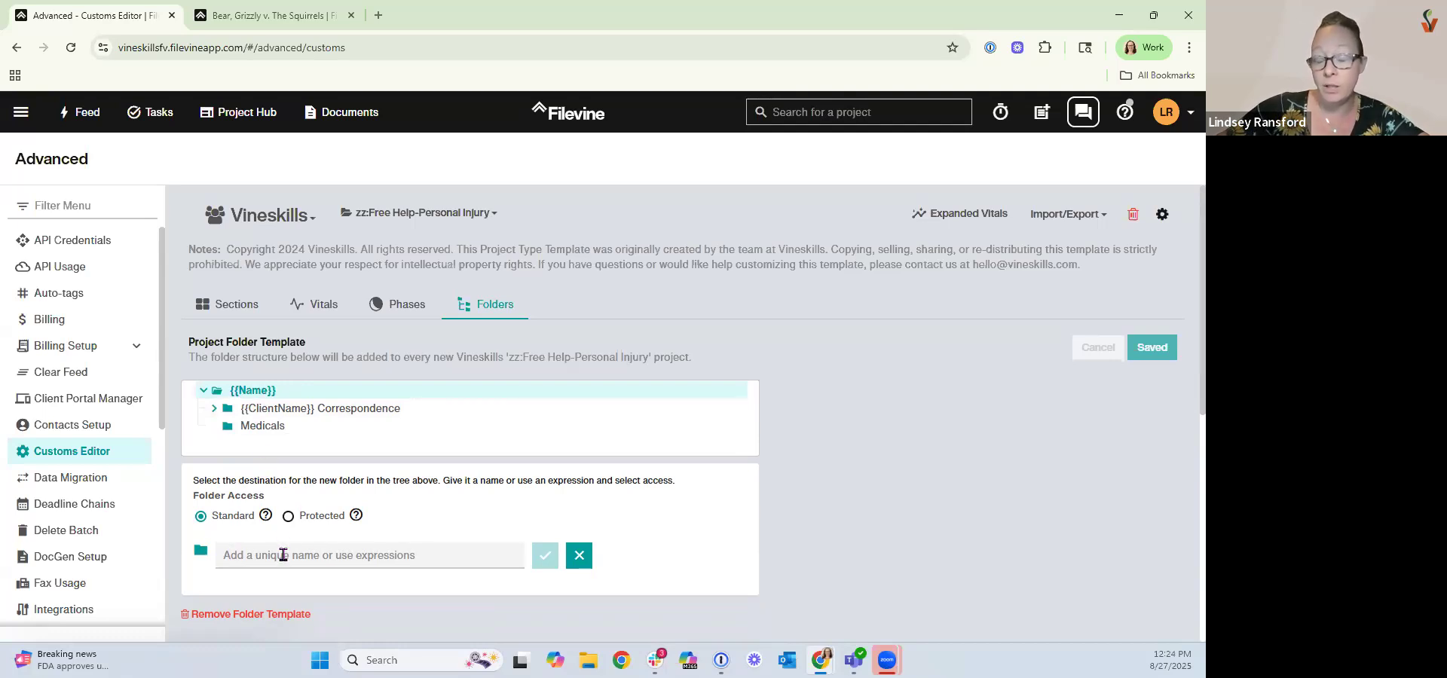
click(238, 553)
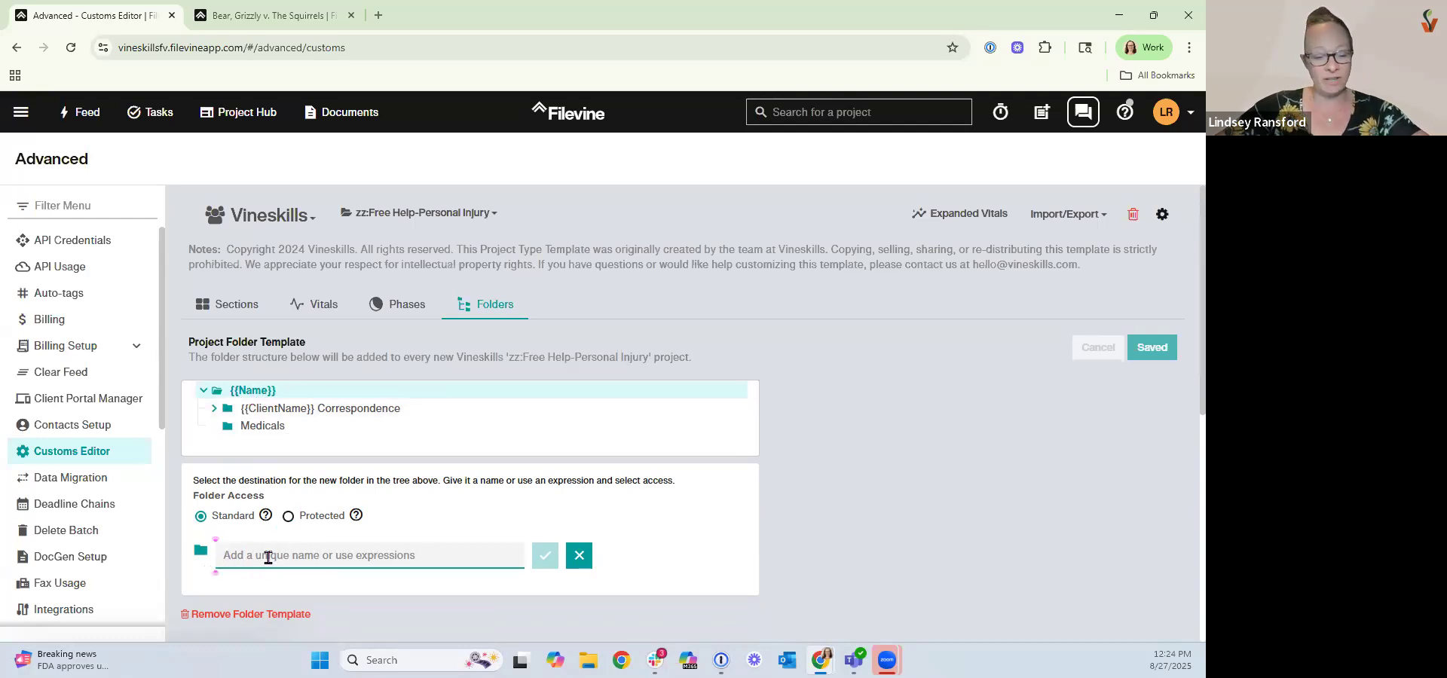
text(Trial)
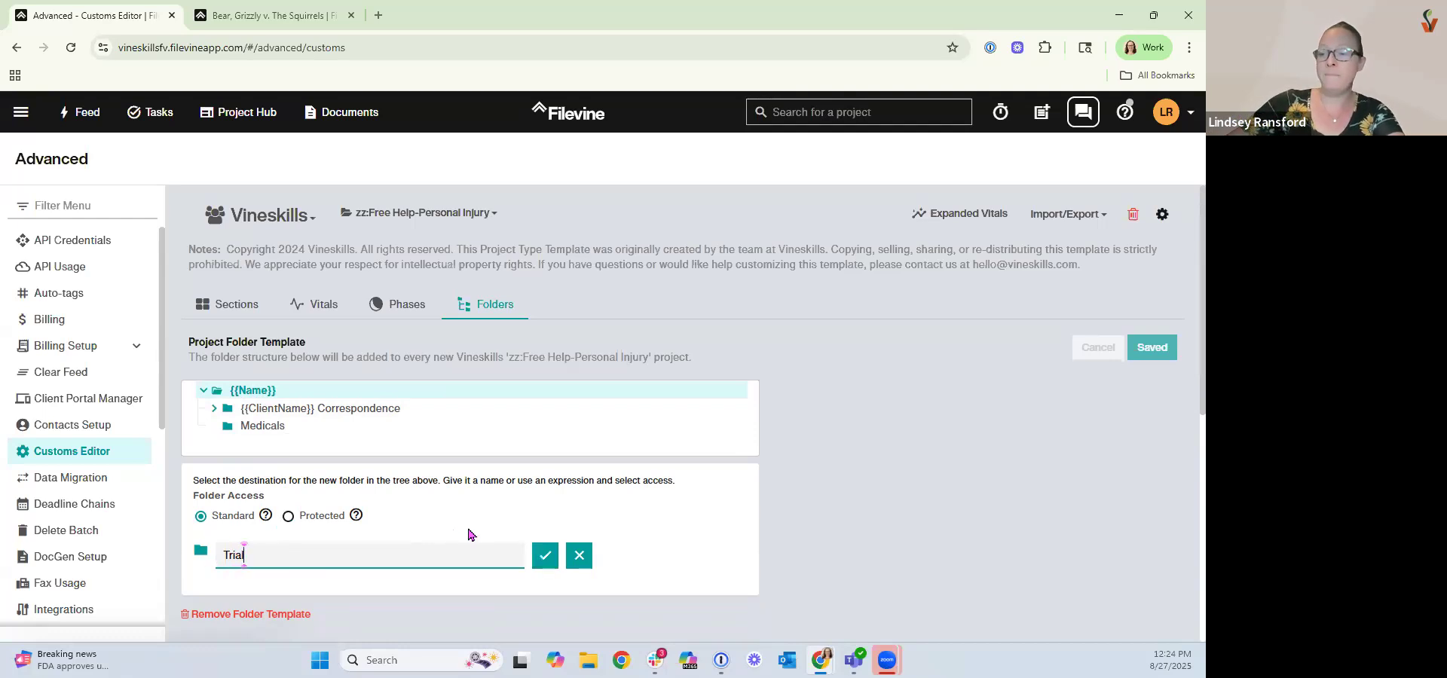
click(545, 556)
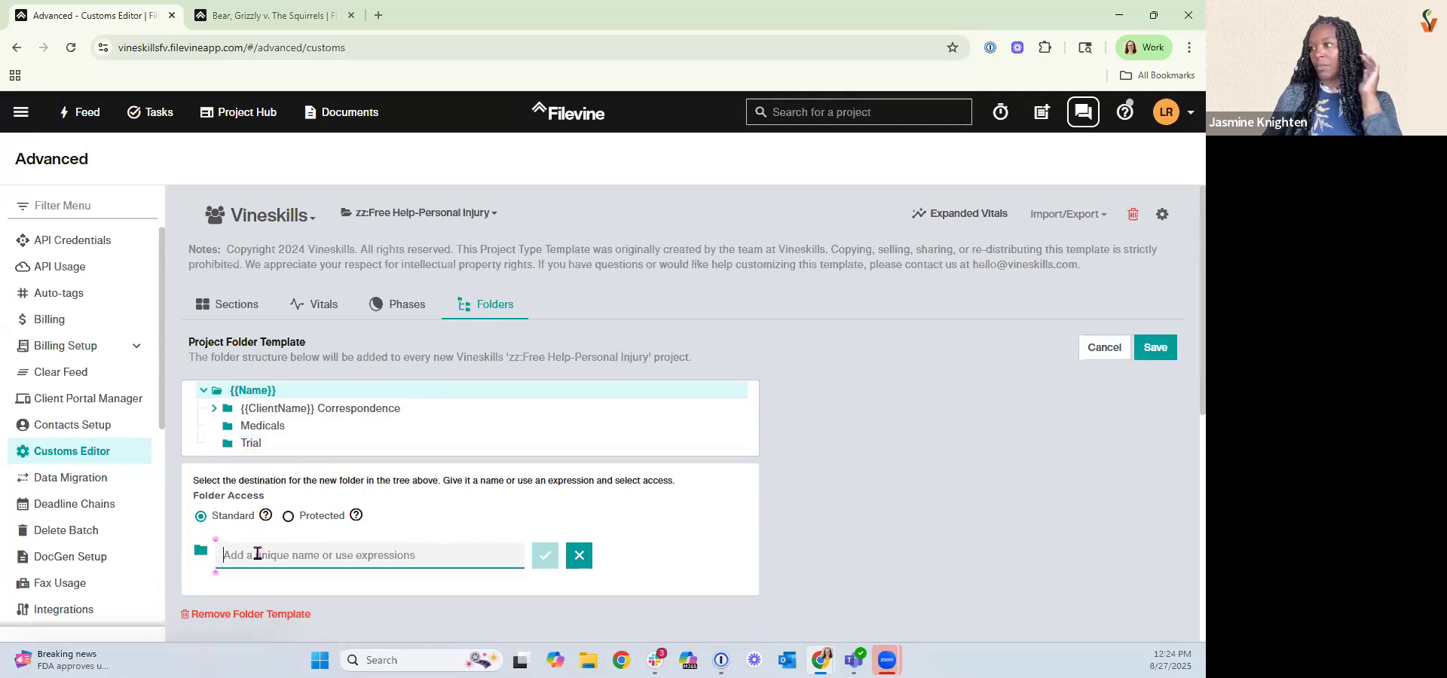
text(Settlement)
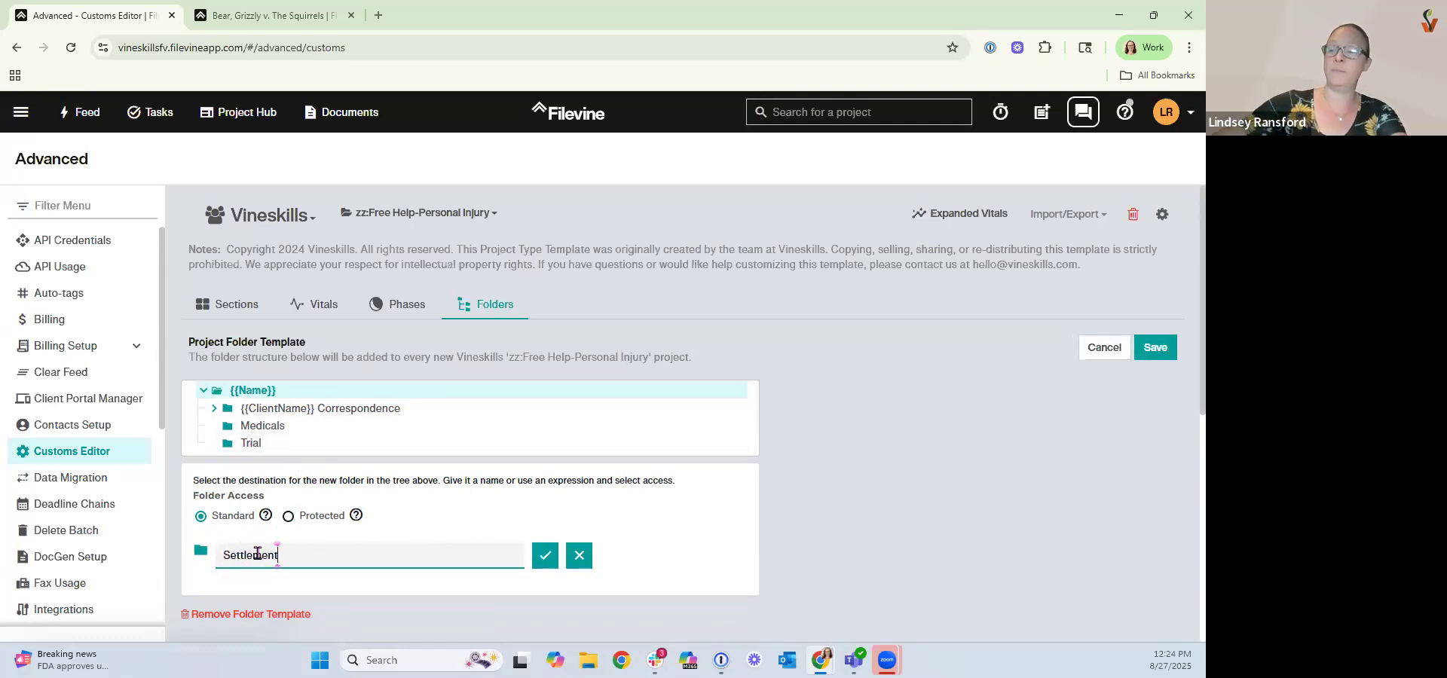
click(545, 556)
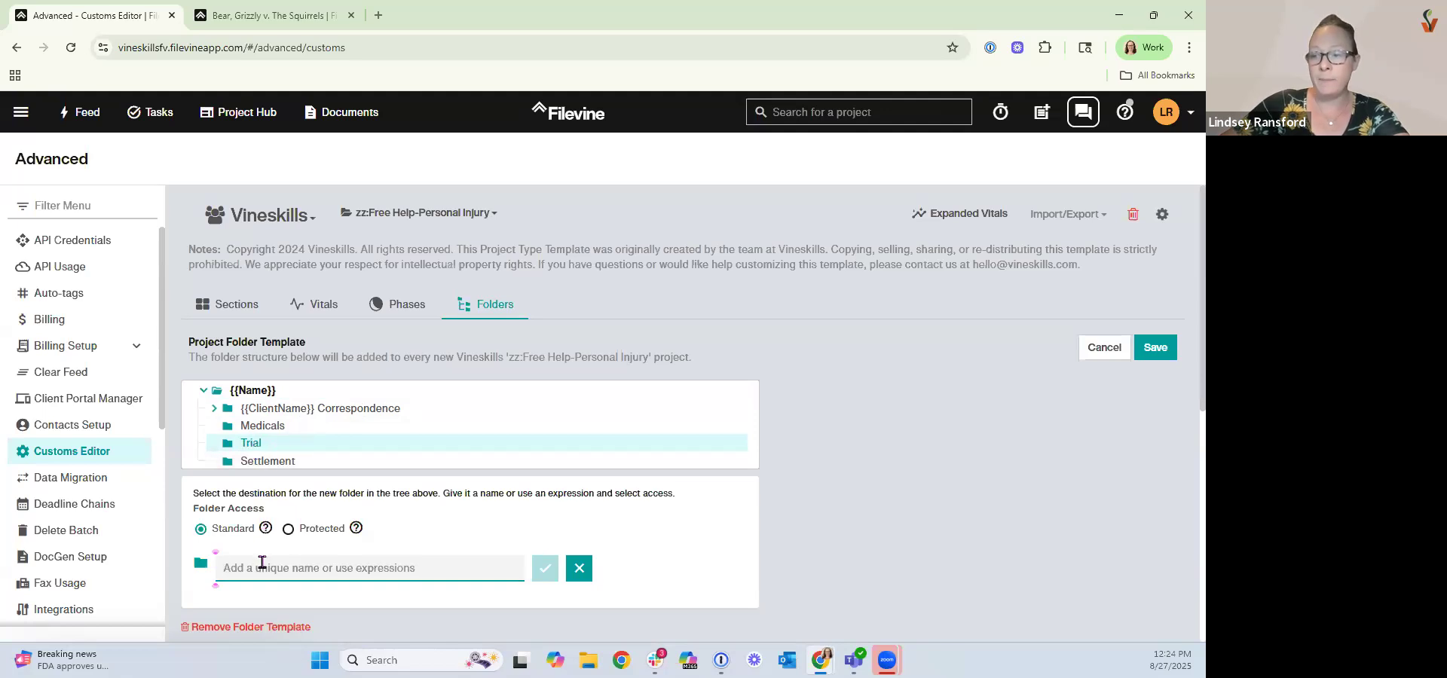
Add Exhibits and Depositions subfolders inside the Trial folder and save the folder template.
text(Exhibis)
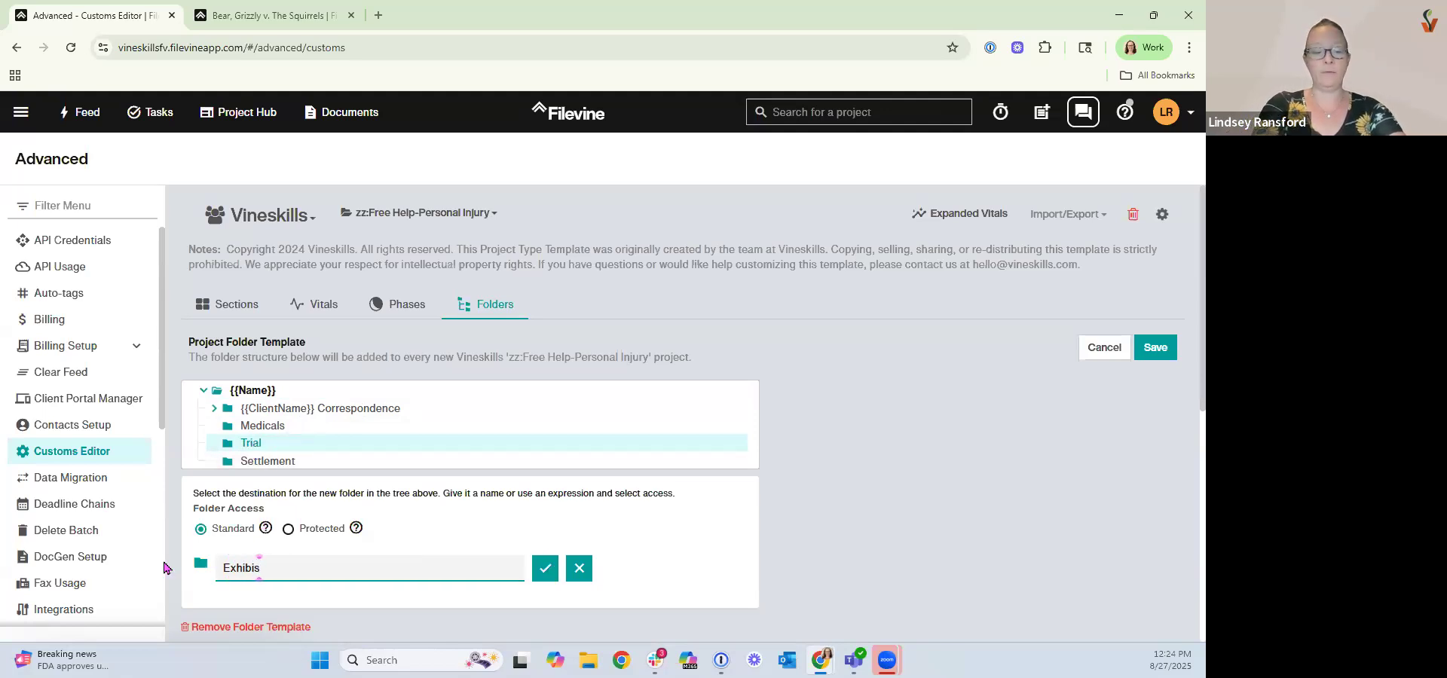
key(BackSpace)
text(ts)
click(543, 570)
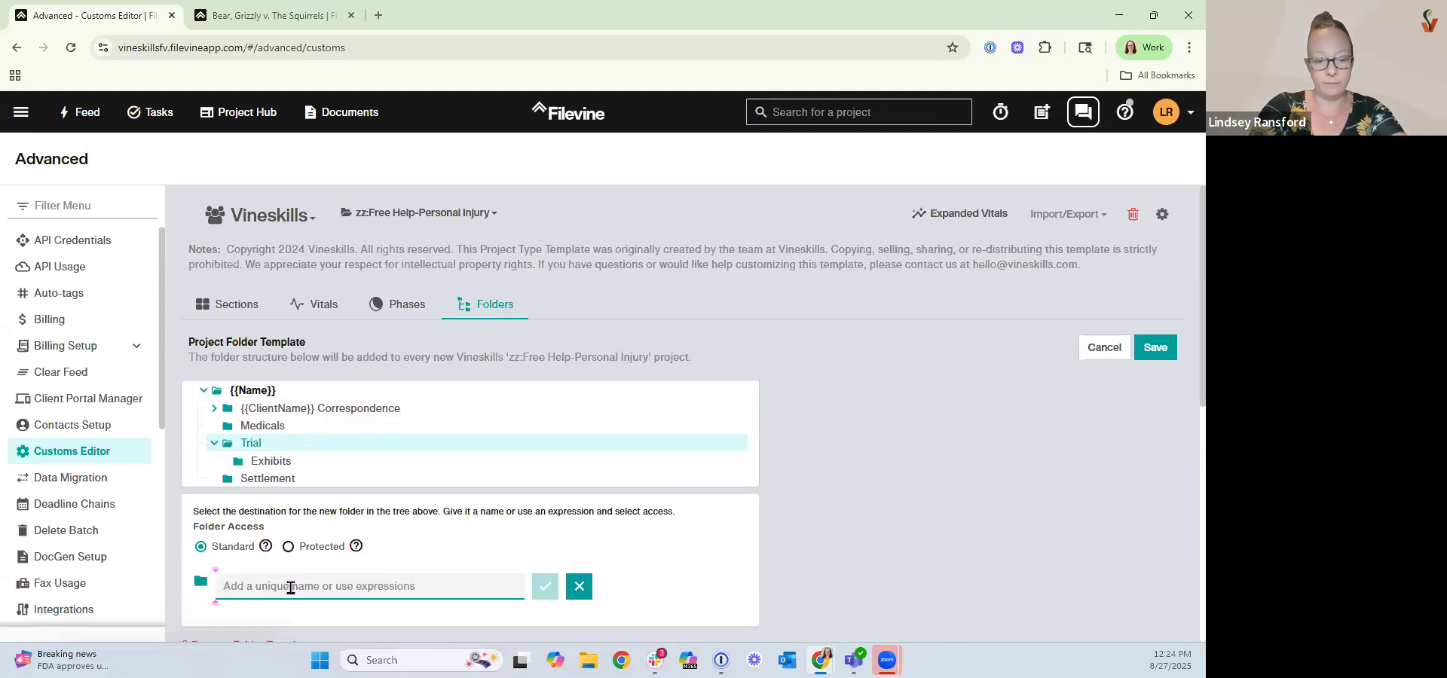
text(Depositions)
click(545, 592)
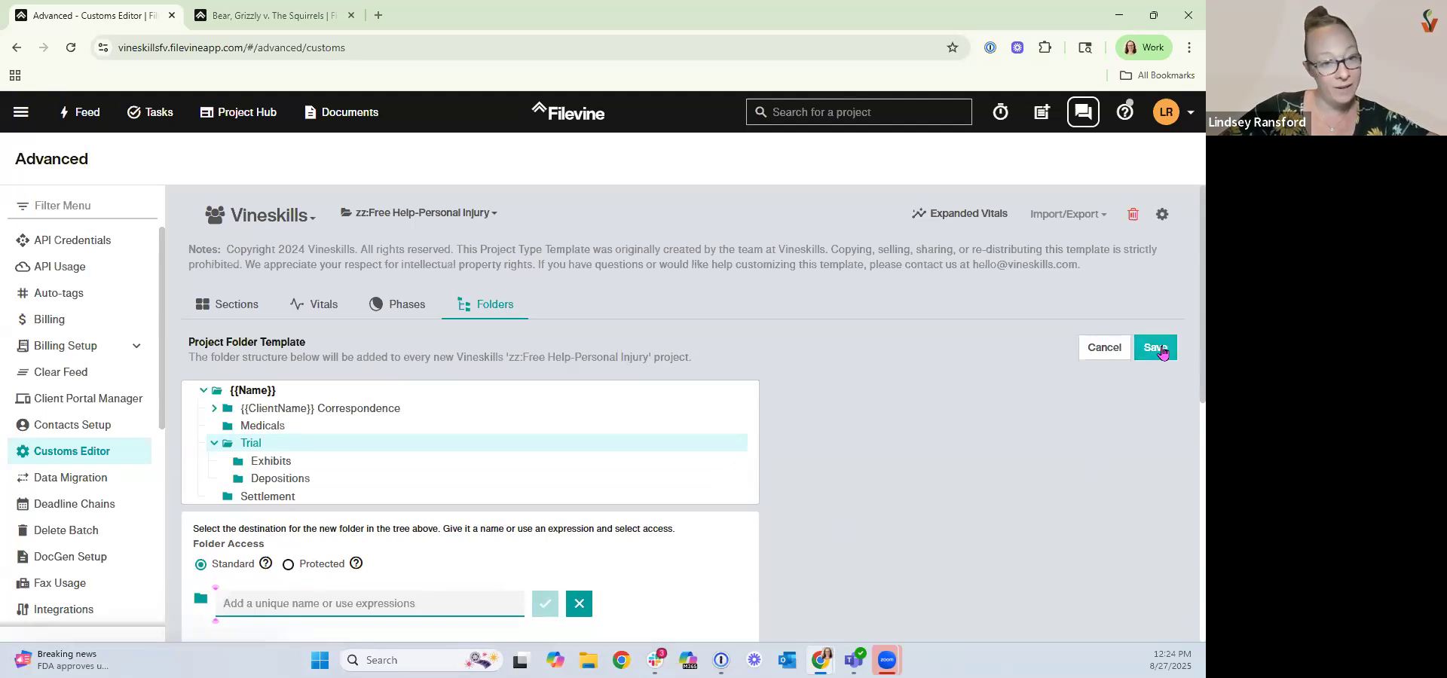
click(1160, 352)
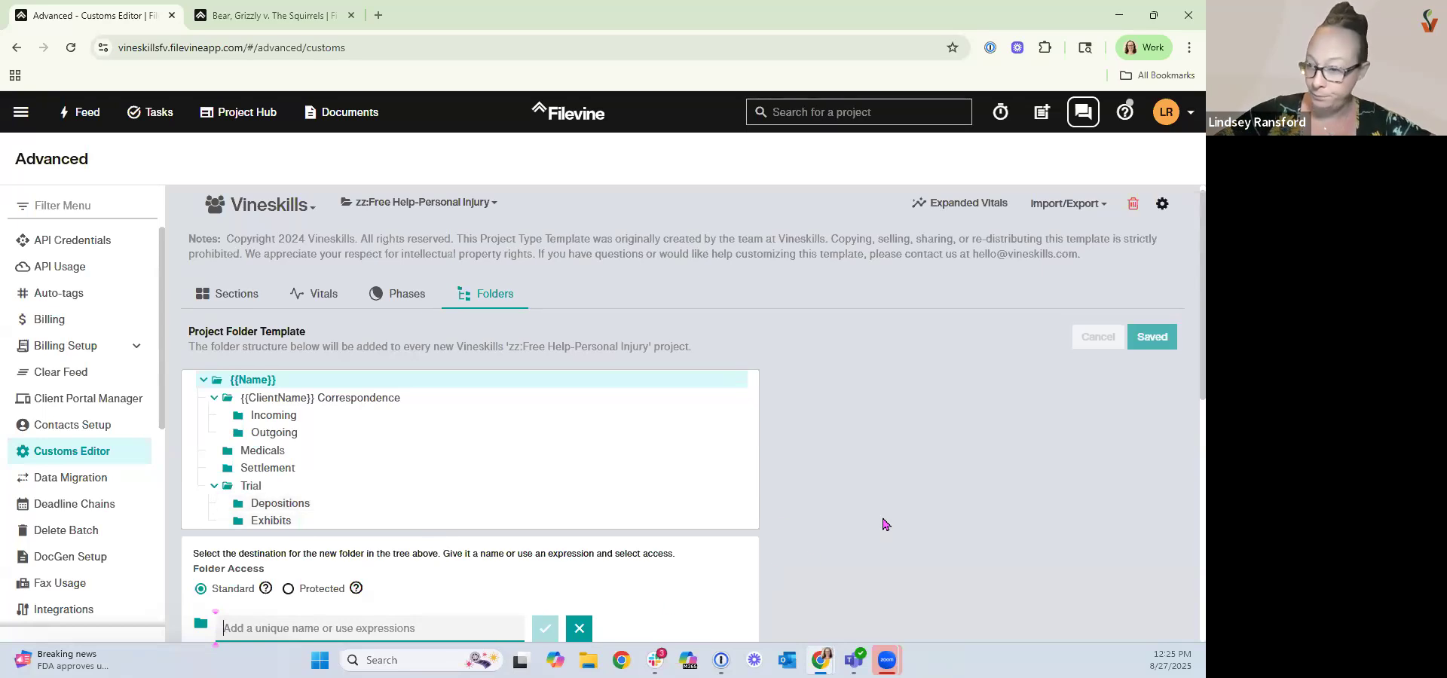
Rename the Medicals folder to Medical Records and Bills.
scroll(886, 524, down, 2)
scroll(729, 549, down, 1)
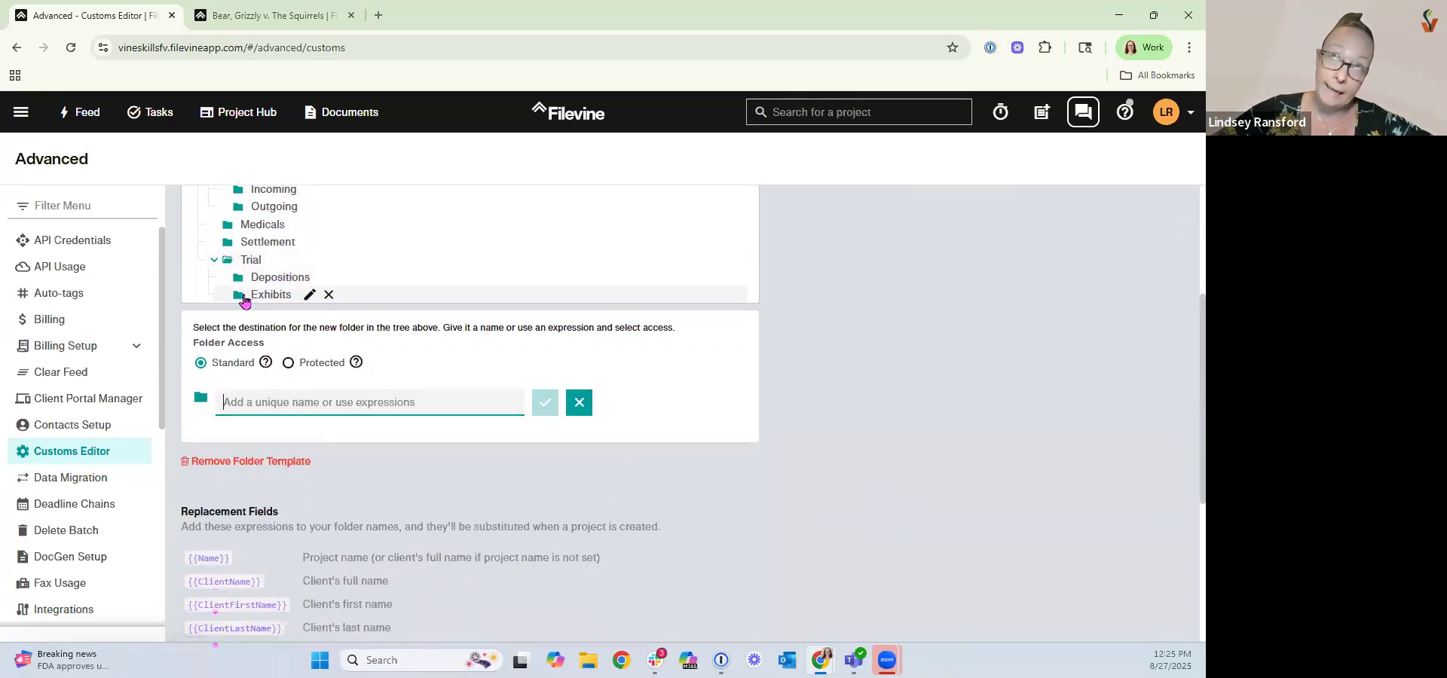
scroll(225, 299, up, 1)
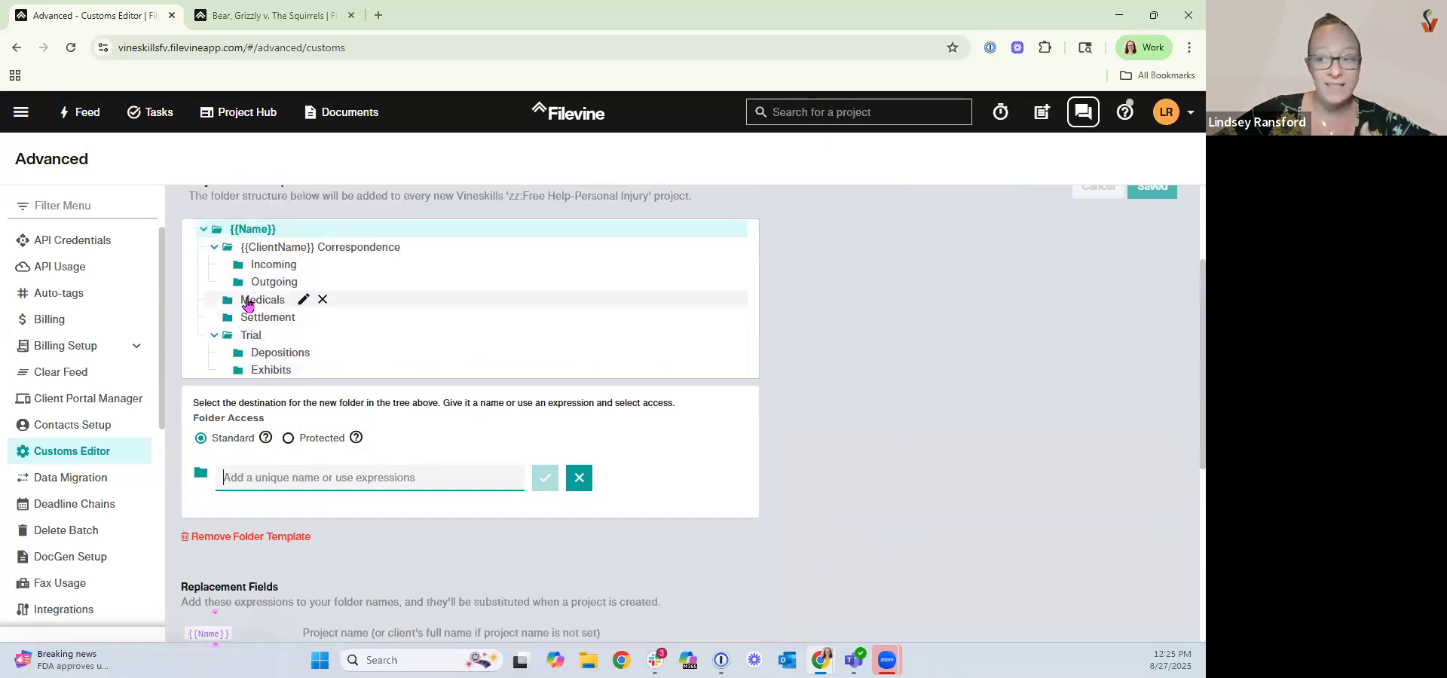
click(256, 305)
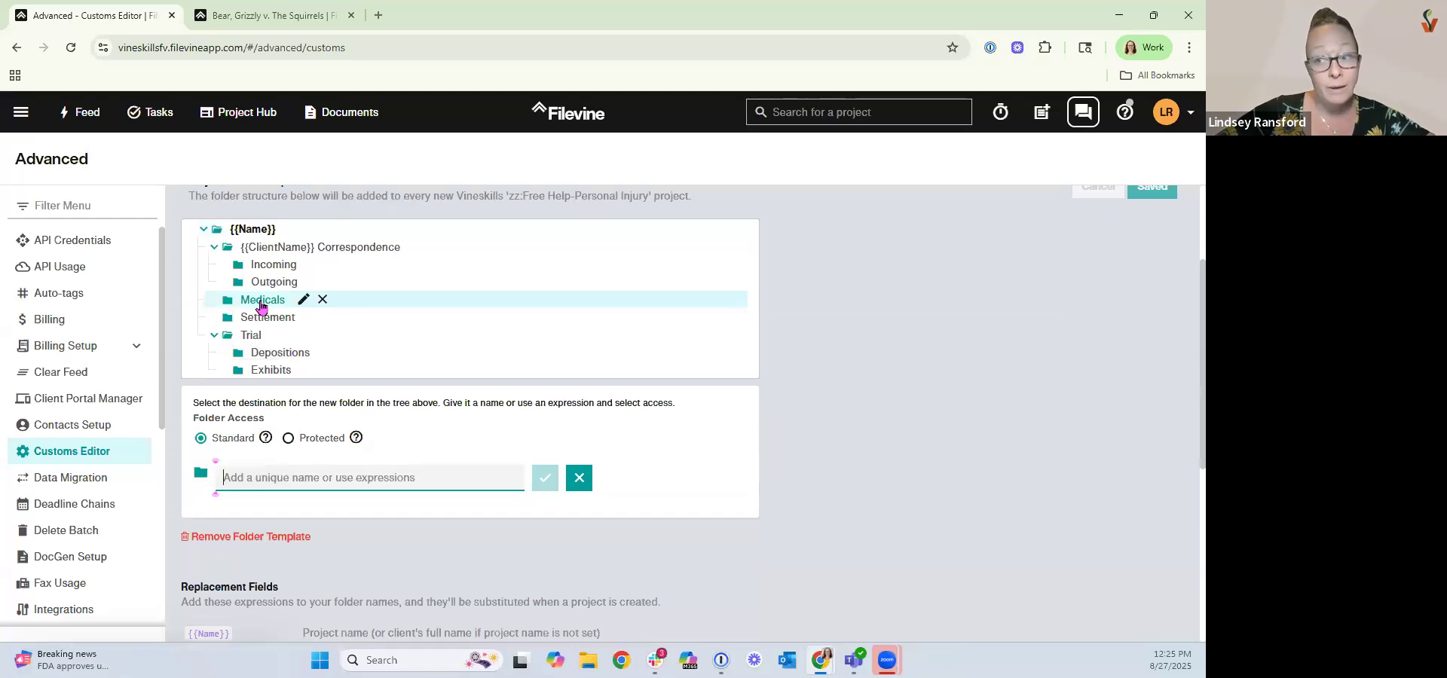
click(303, 299)
key(BackSpace)
text(Rec)
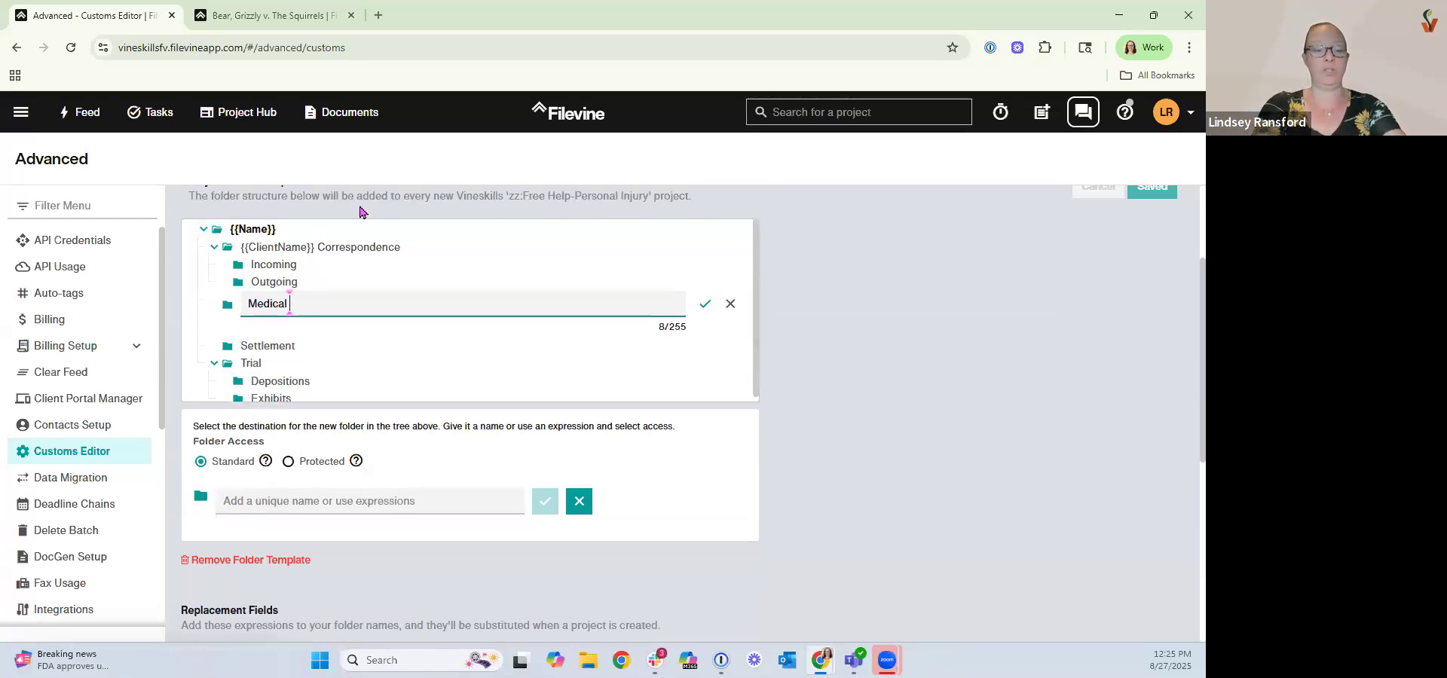
text(ords and Bills)
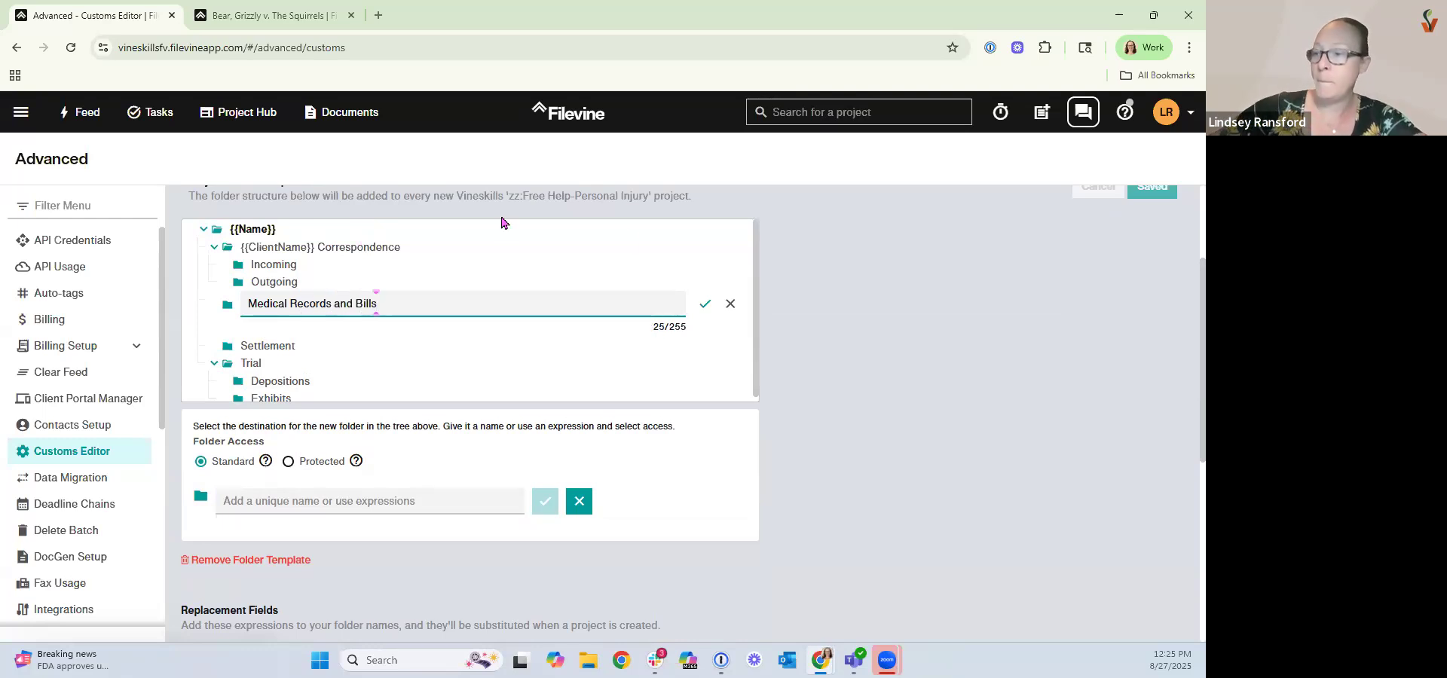
click(708, 304)
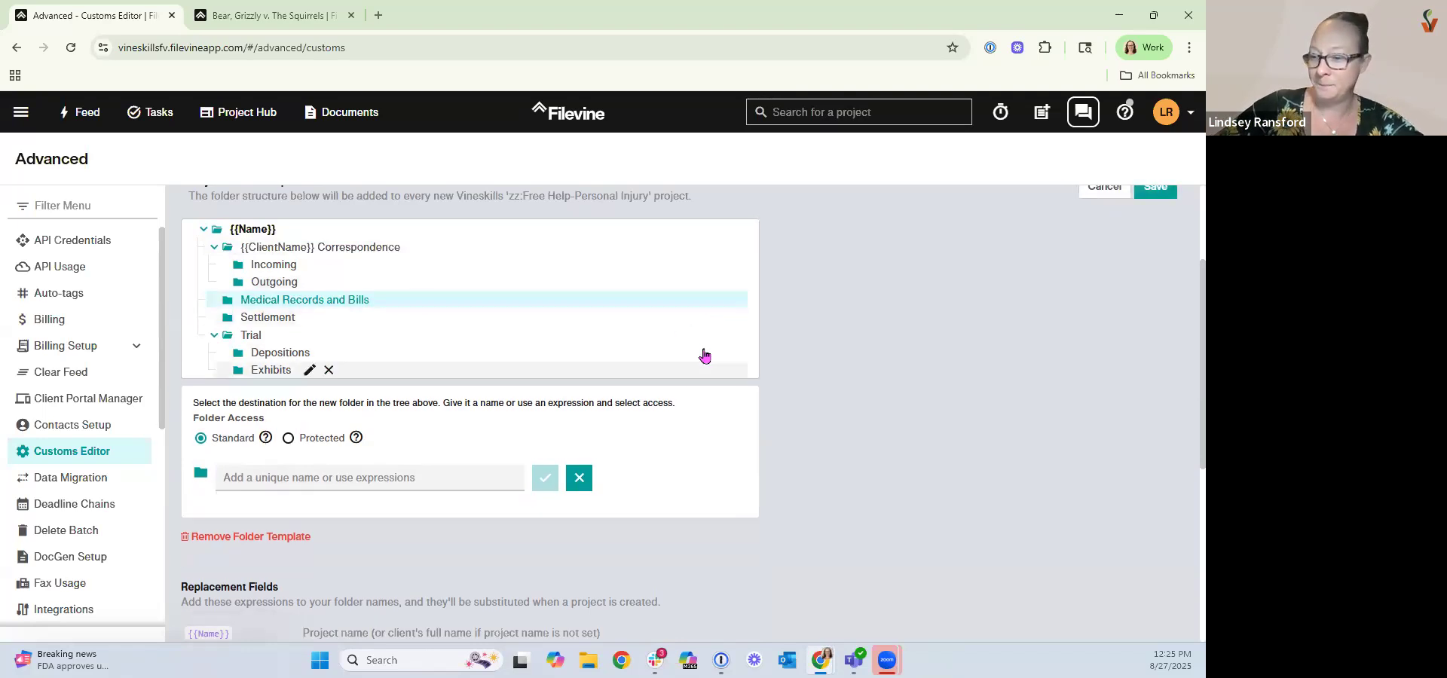
Review the replacement field expressions available for folder names.
scroll(235, 486, down, 2)
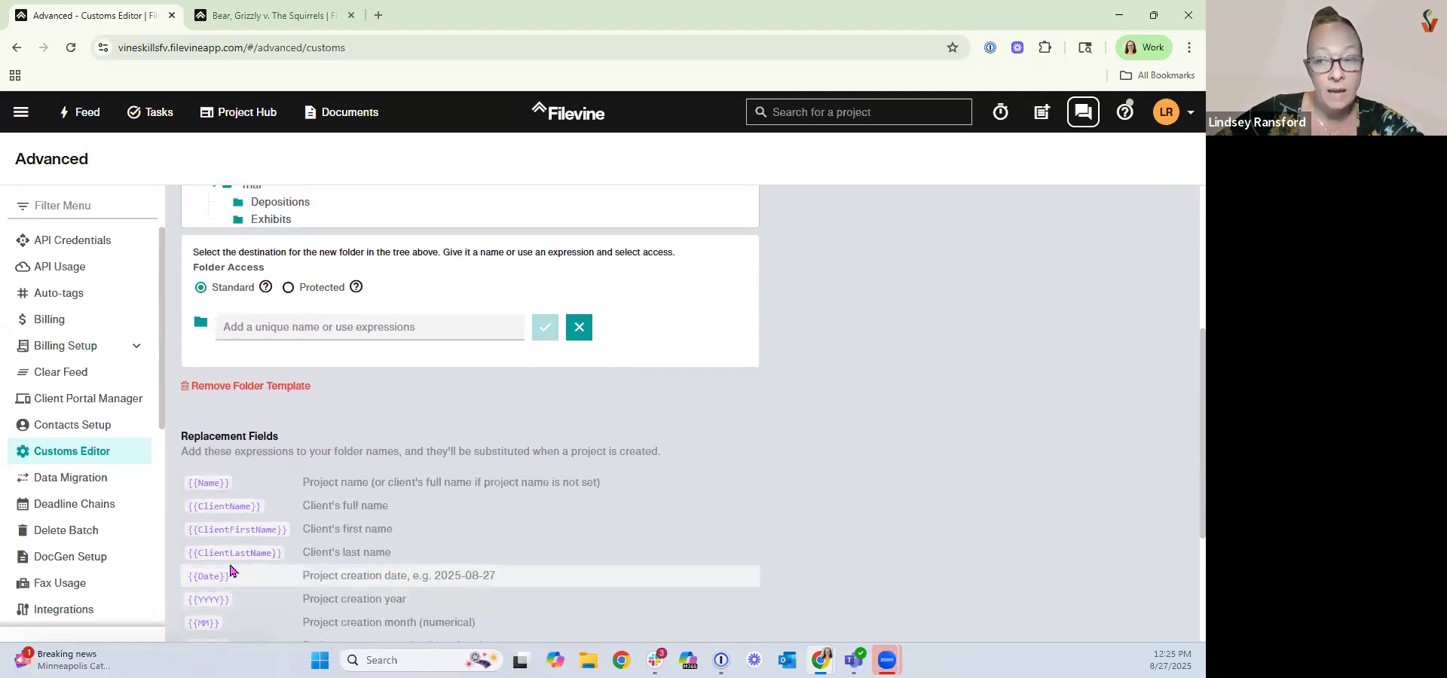
scroll(255, 462, up, 2)
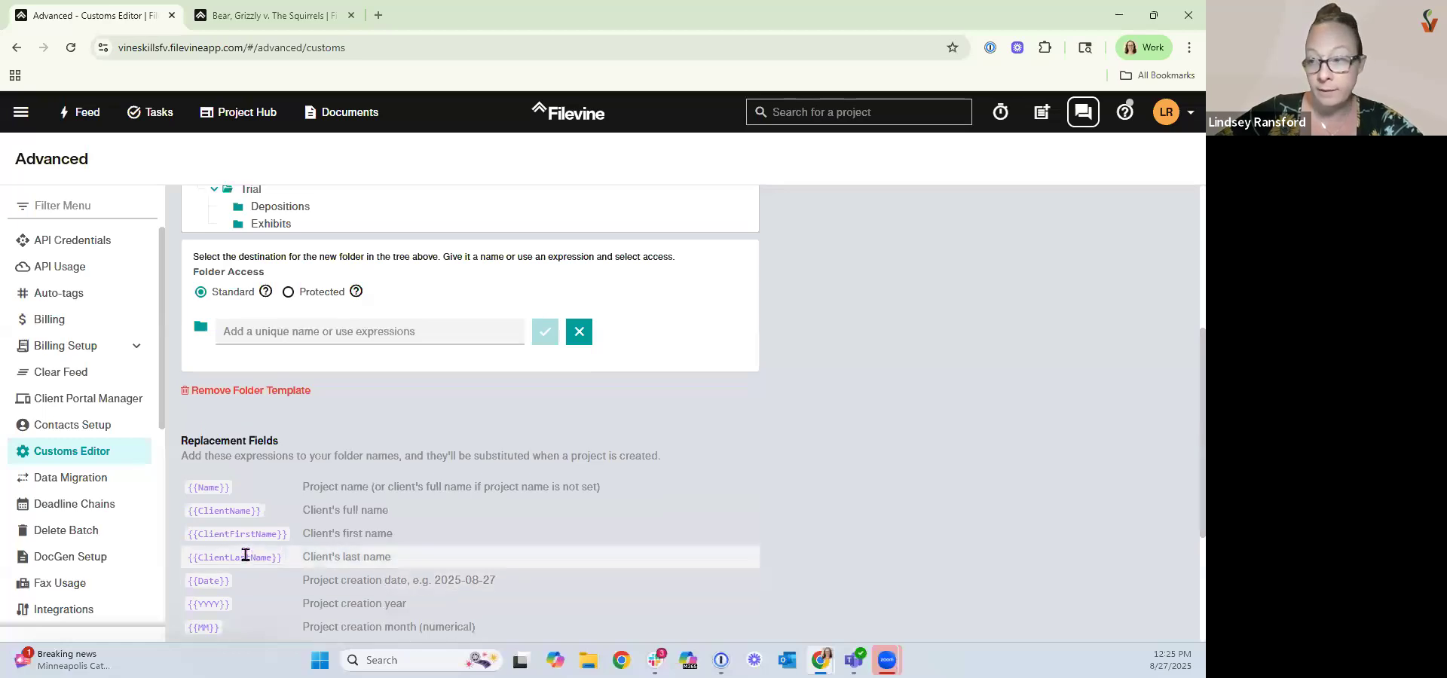
scroll(254, 462, up, 1)
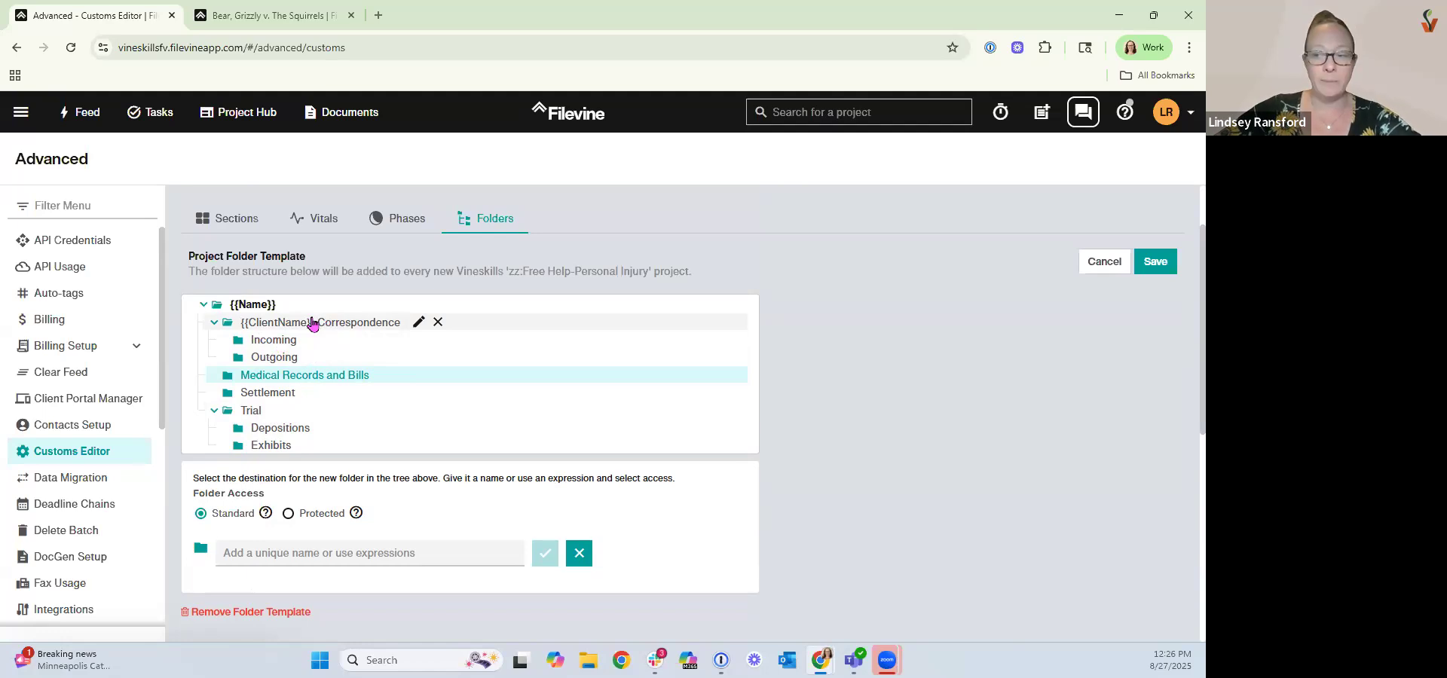
scroll(354, 505, down, 3)
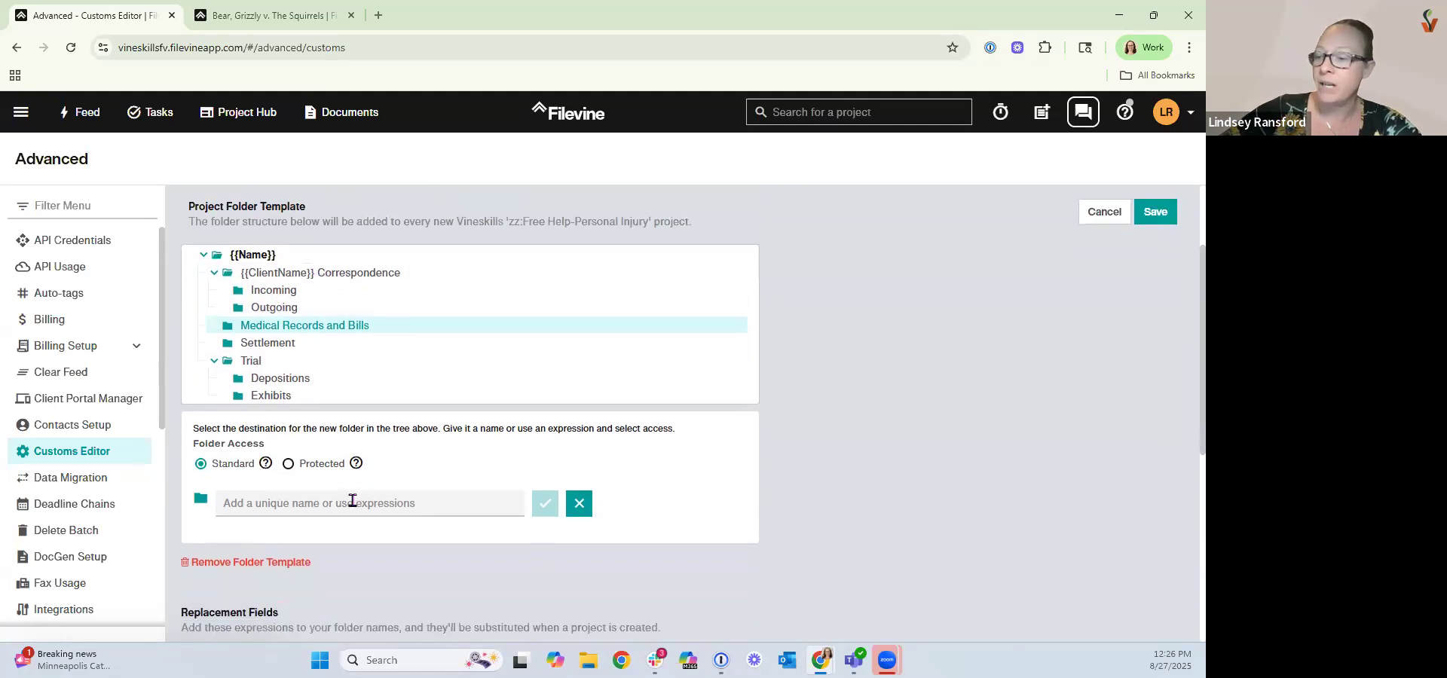
scroll(273, 531, down, 2)
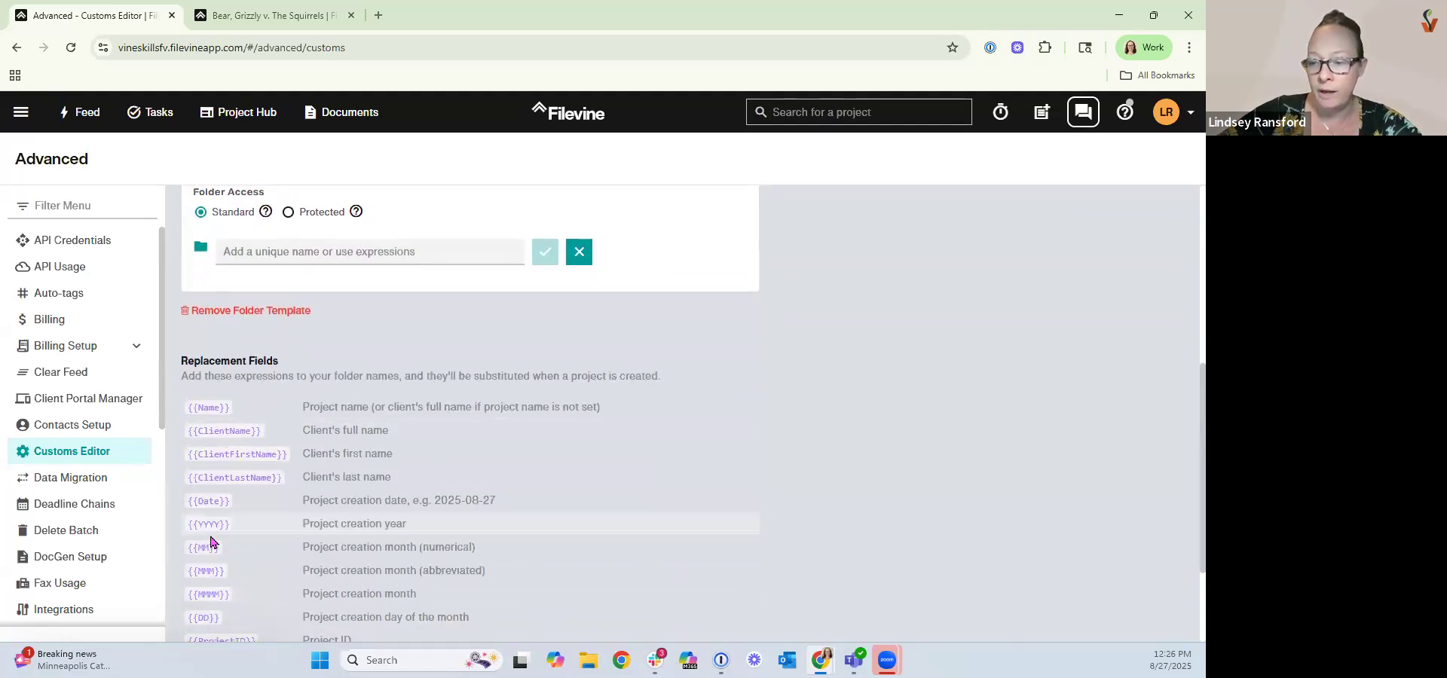
scroll(211, 539, down, 1)
scroll(212, 539, down, 1)
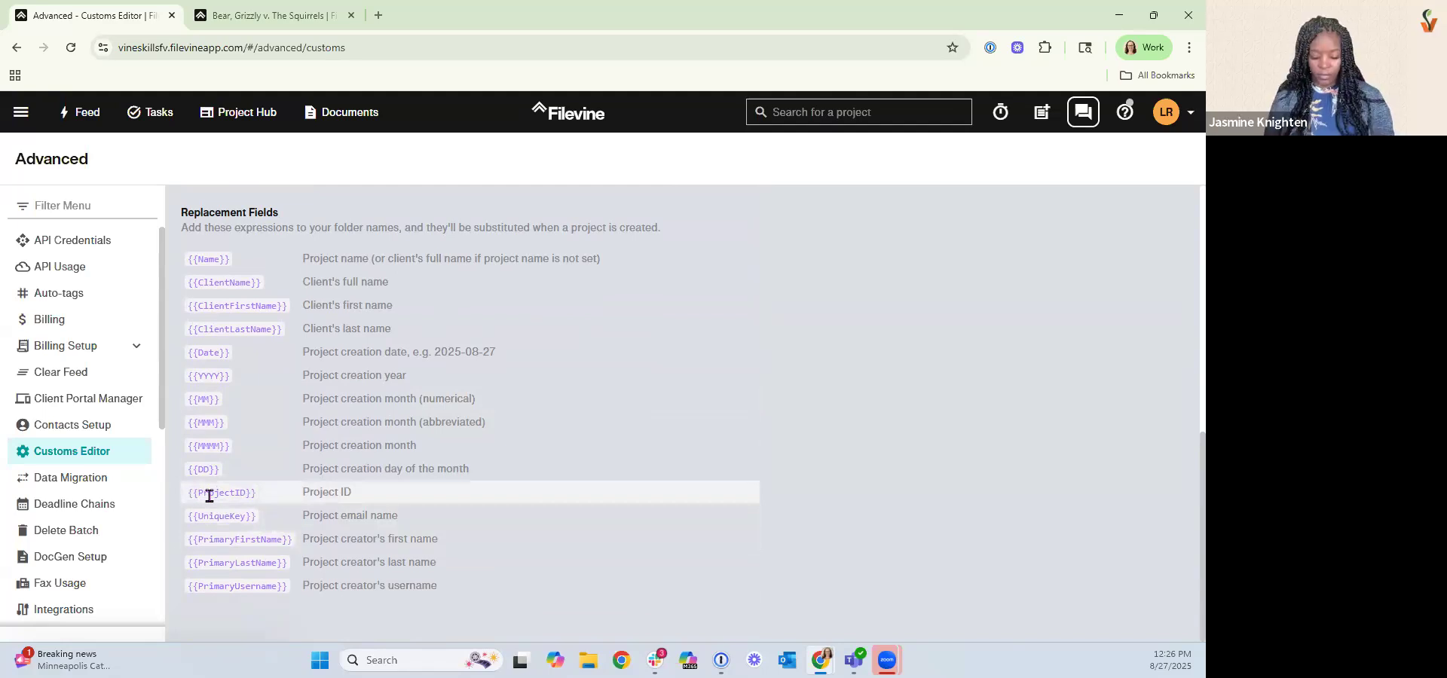
scroll(226, 486, up, 3)
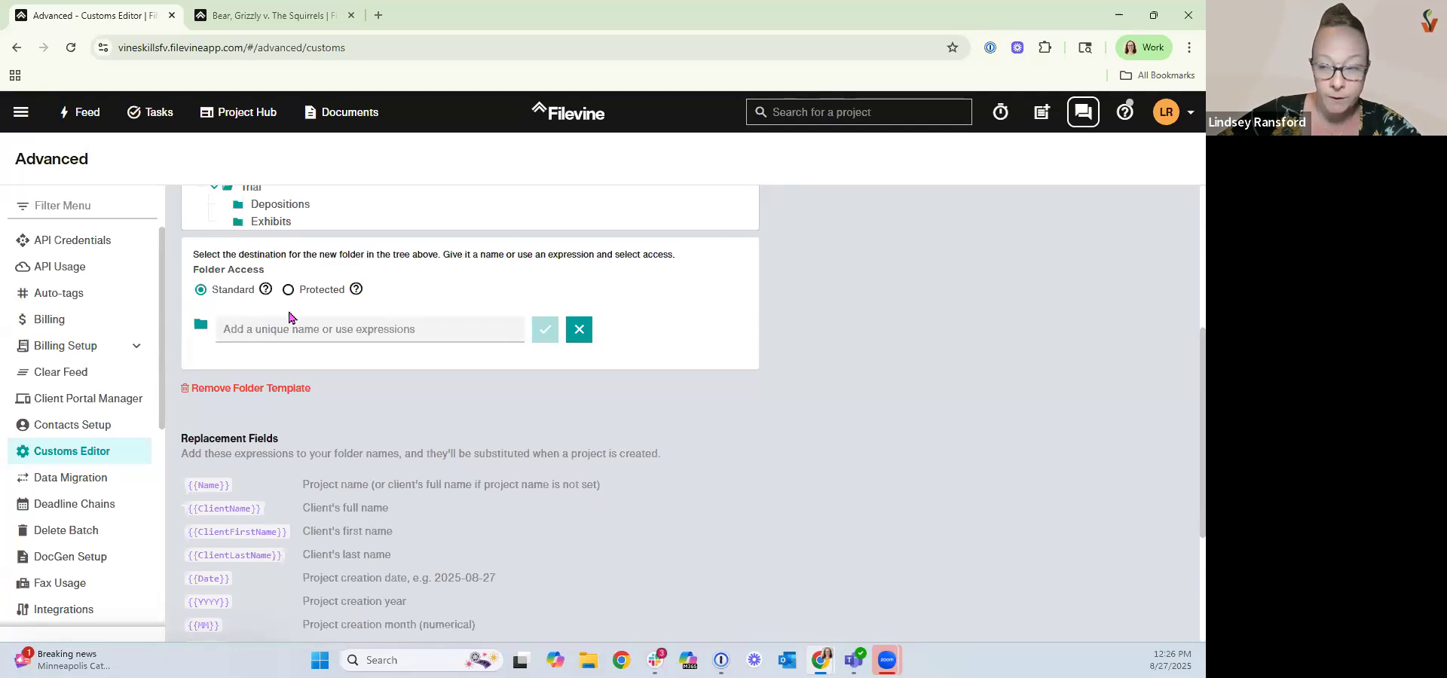
scroll(283, 373, up, 1)
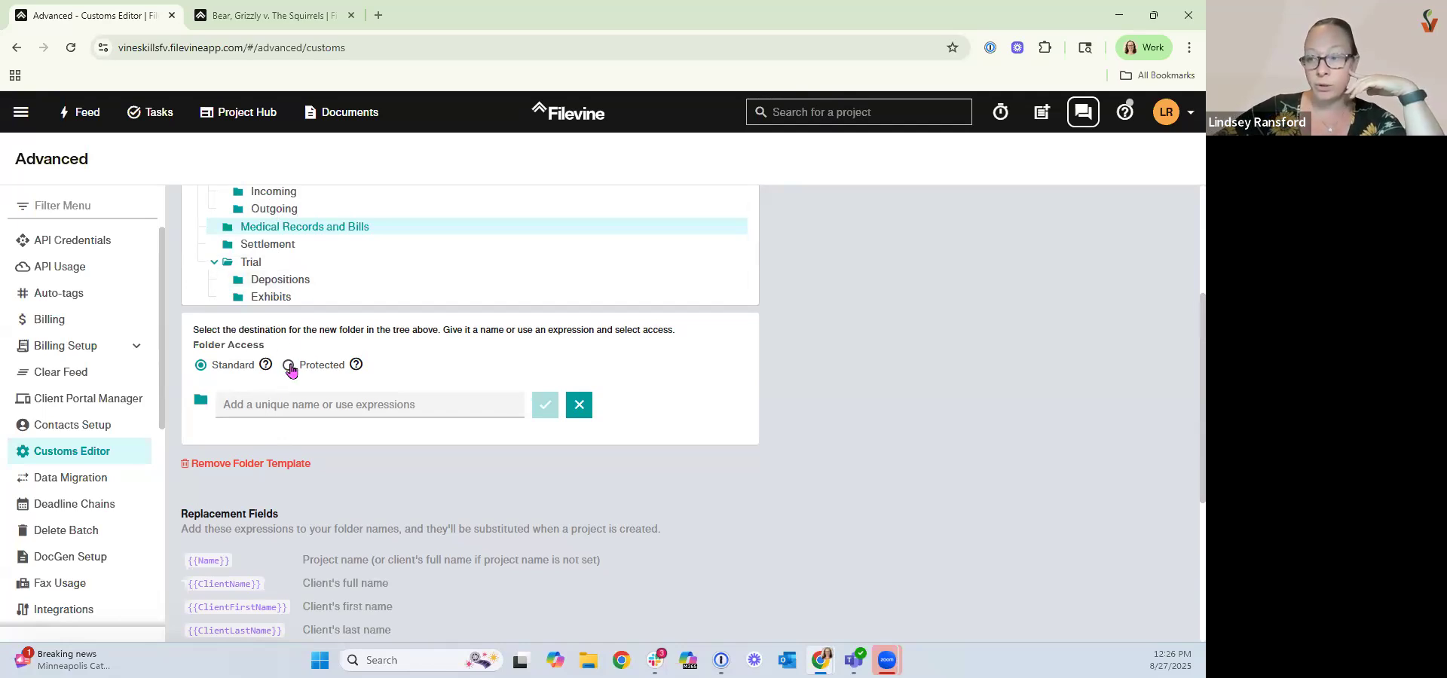
With the Settlement folder selected, set folder access to Protected and save the folder template.
click(265, 245)
click(288, 367)
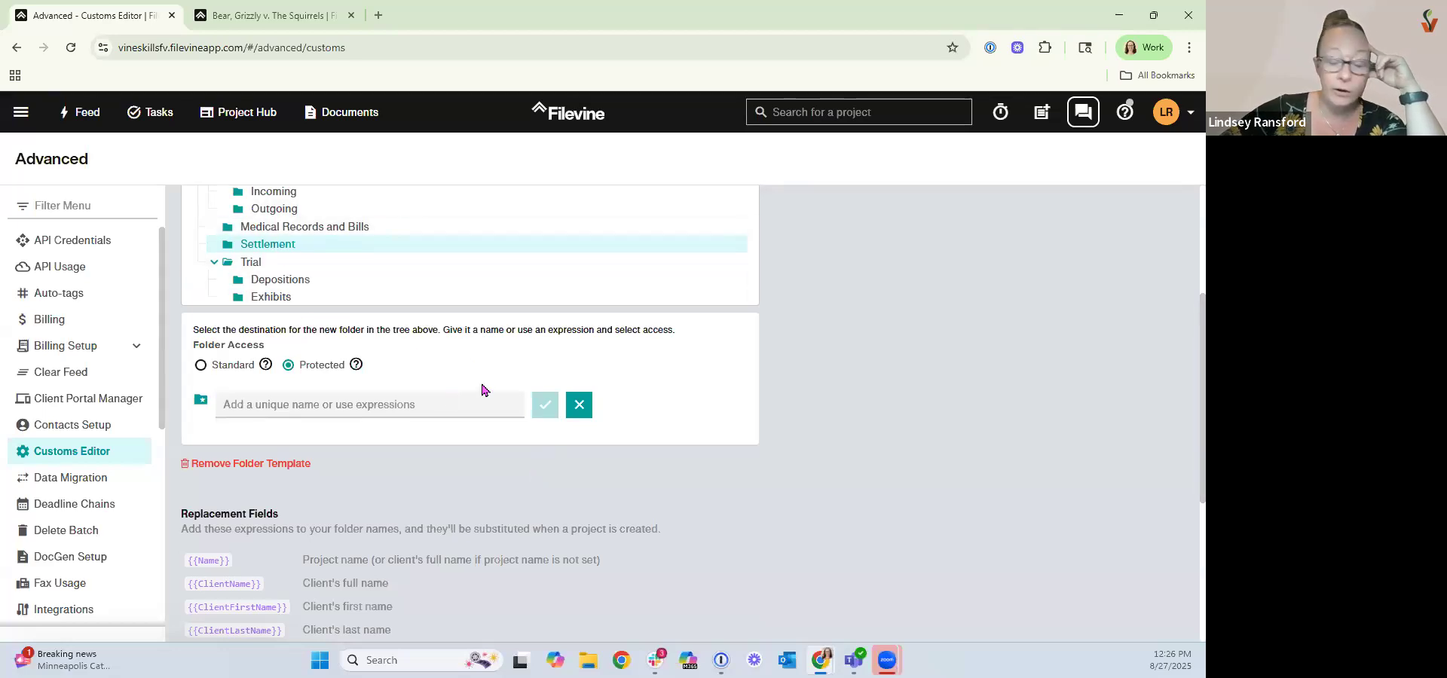
scroll(746, 538, down, 4)
scroll(746, 538, up, 5)
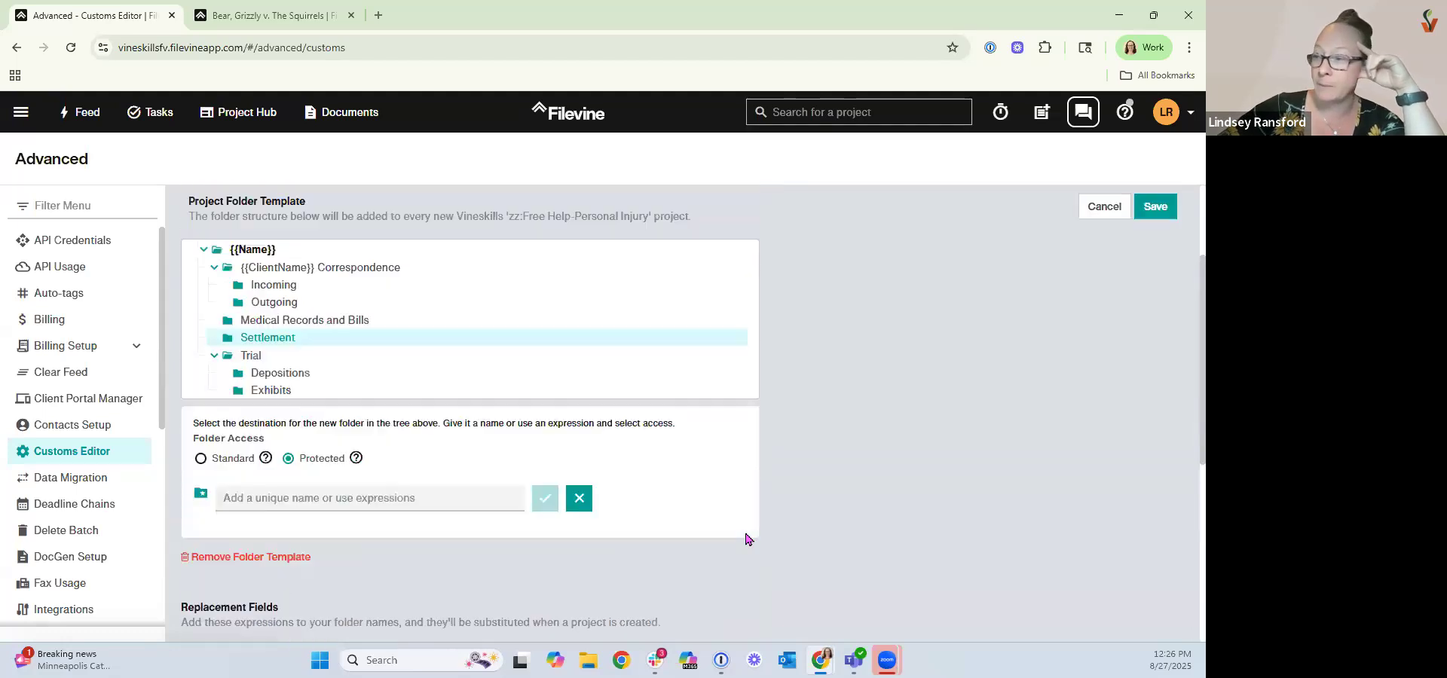
scroll(746, 539, up, 2)
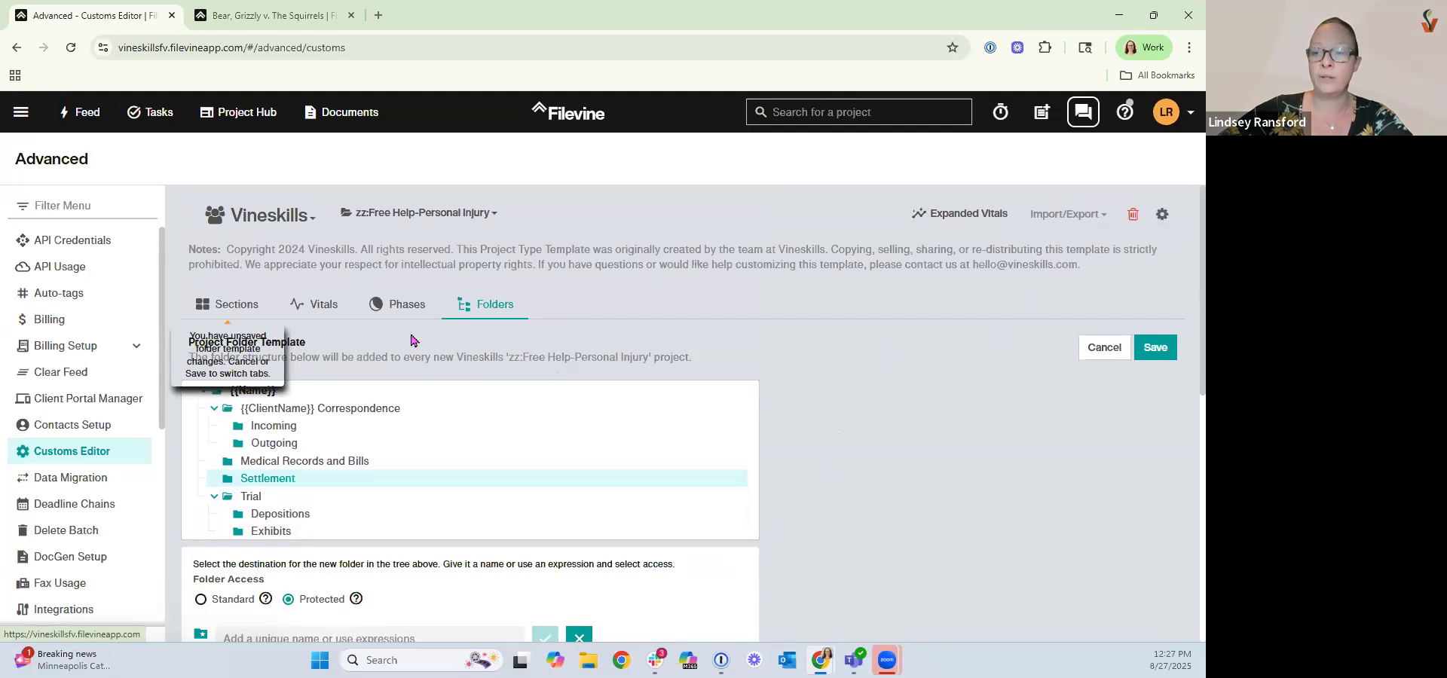
click(1151, 348)
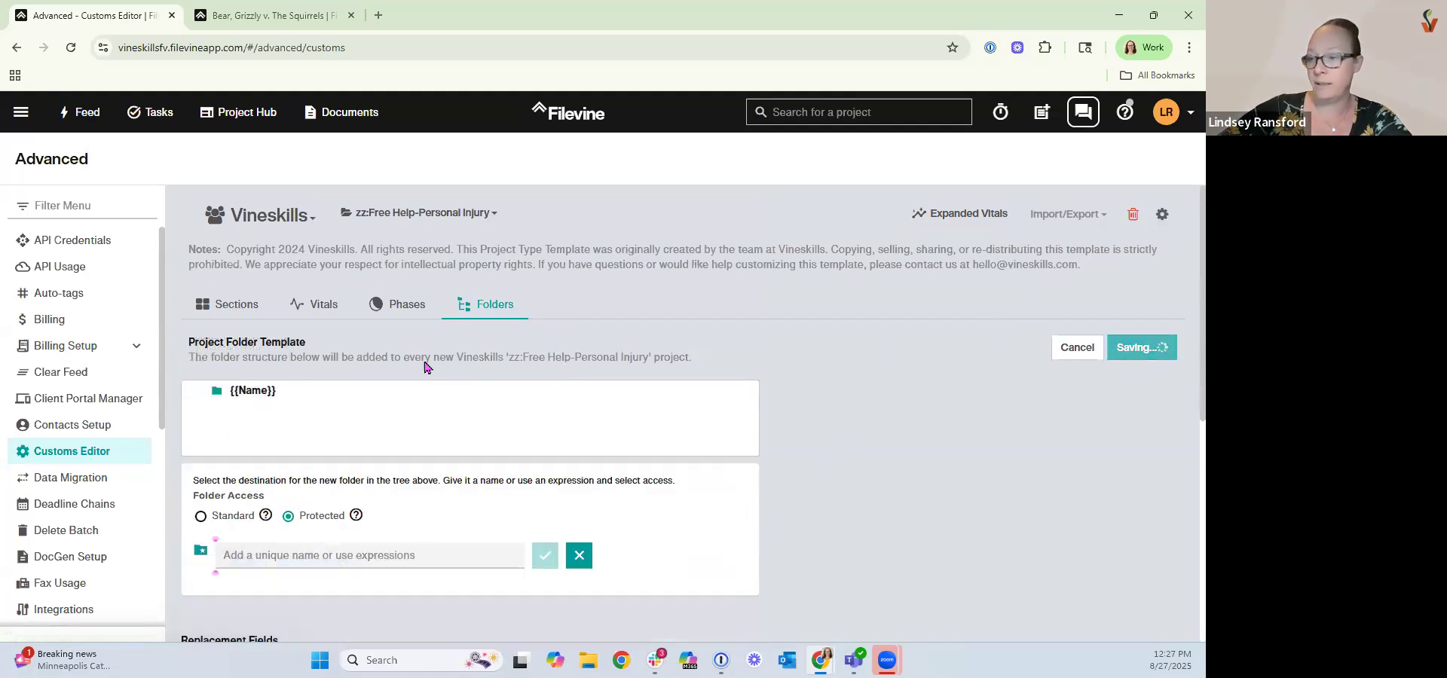
Open the project type's Sections list.
click(245, 305)
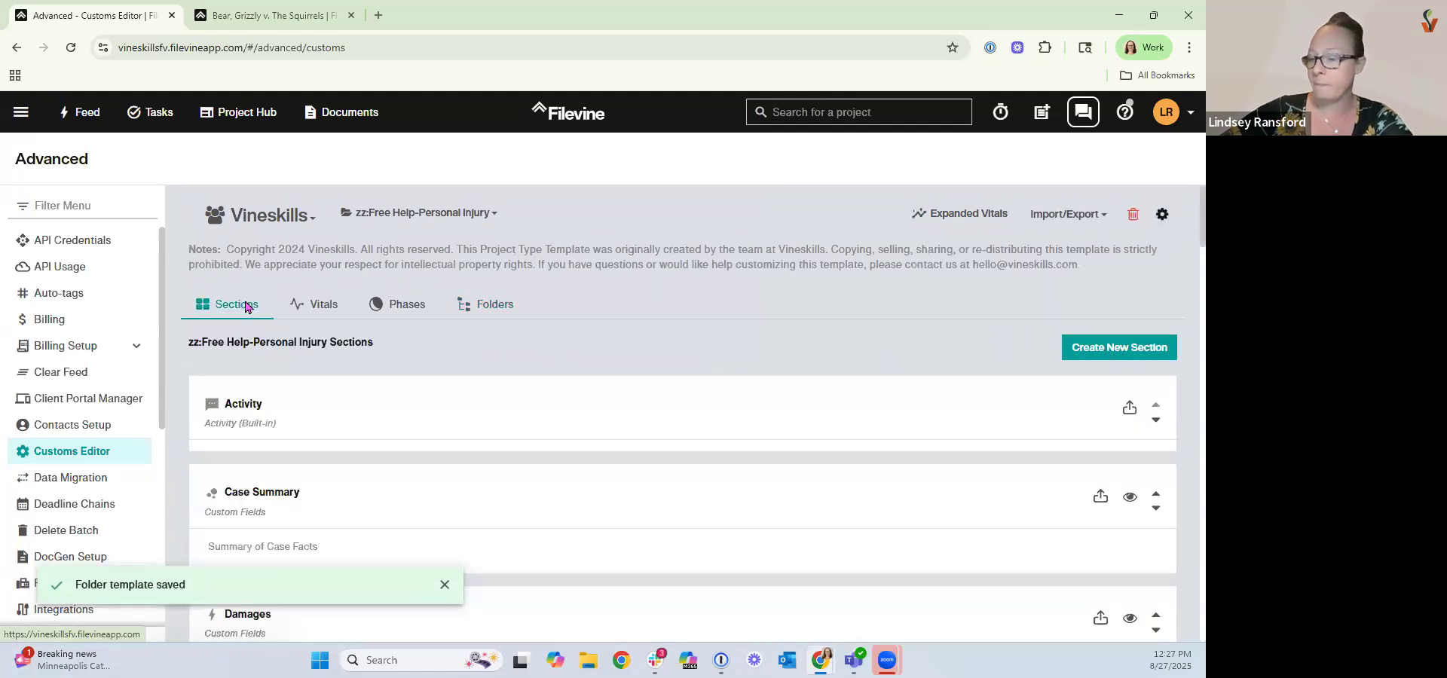
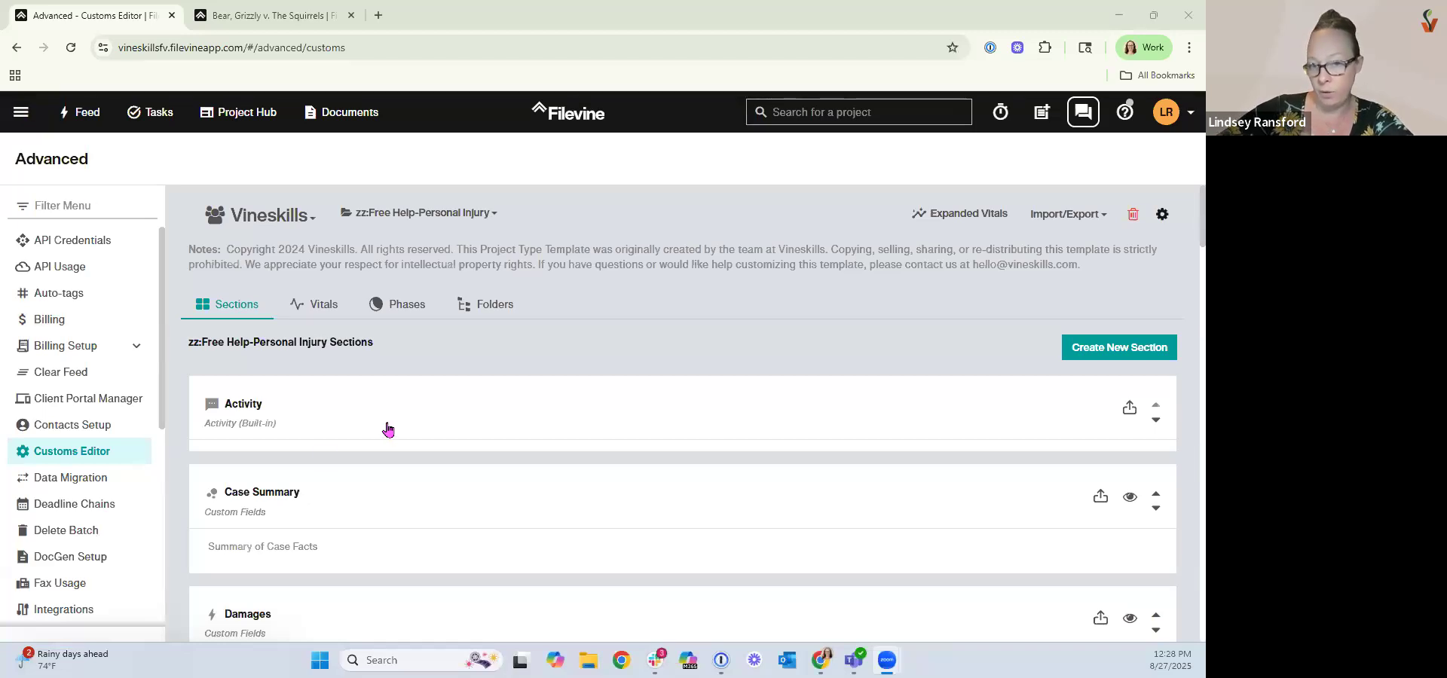
Open the Case Summary section's properties and review its settings.
click(278, 533)
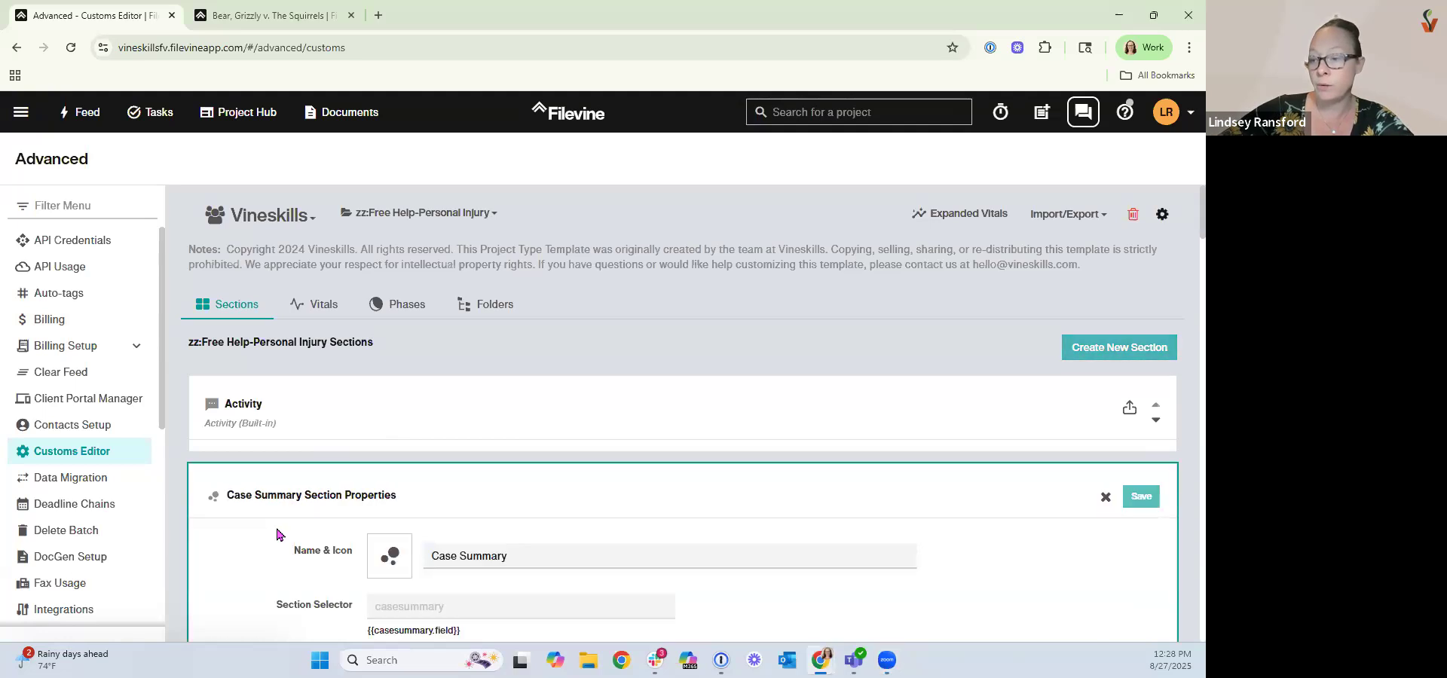
scroll(274, 525, down, 6)
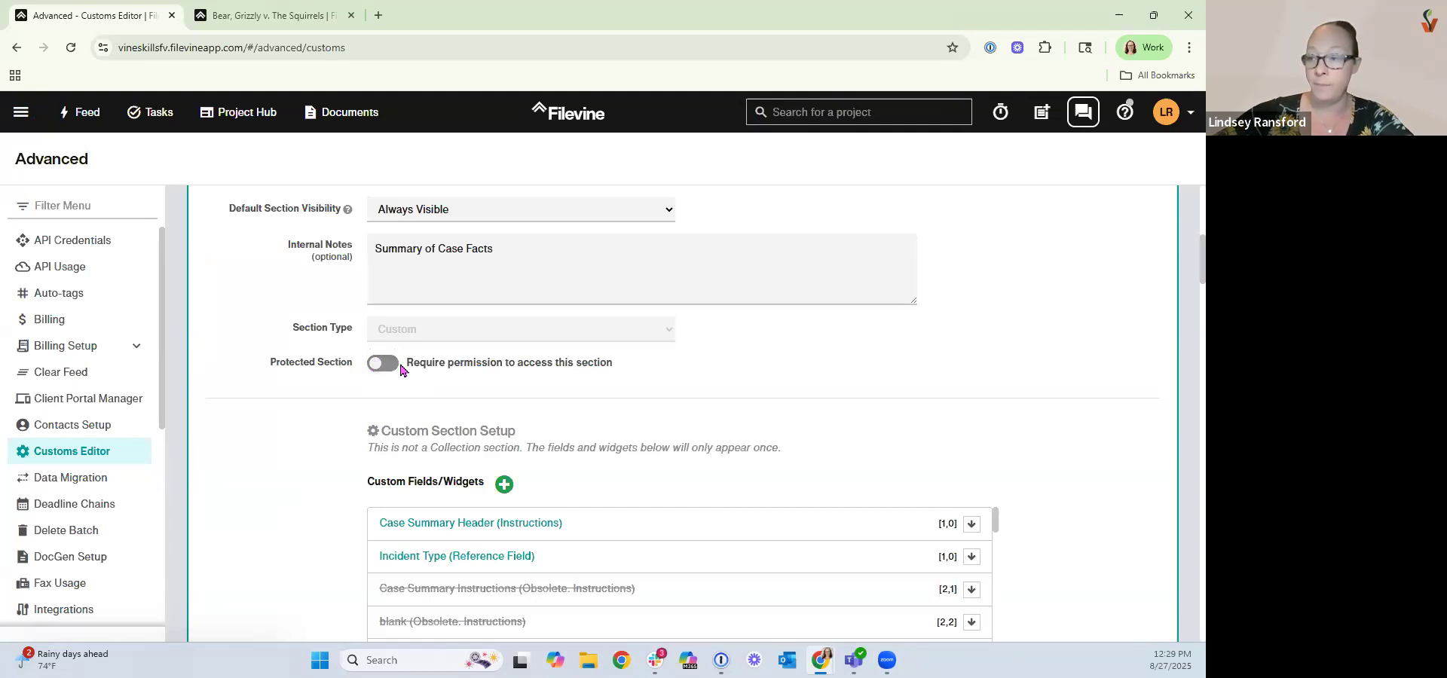
Open Setup in a new tab and view the member access teams of the Vineskills org.
click(22, 119)
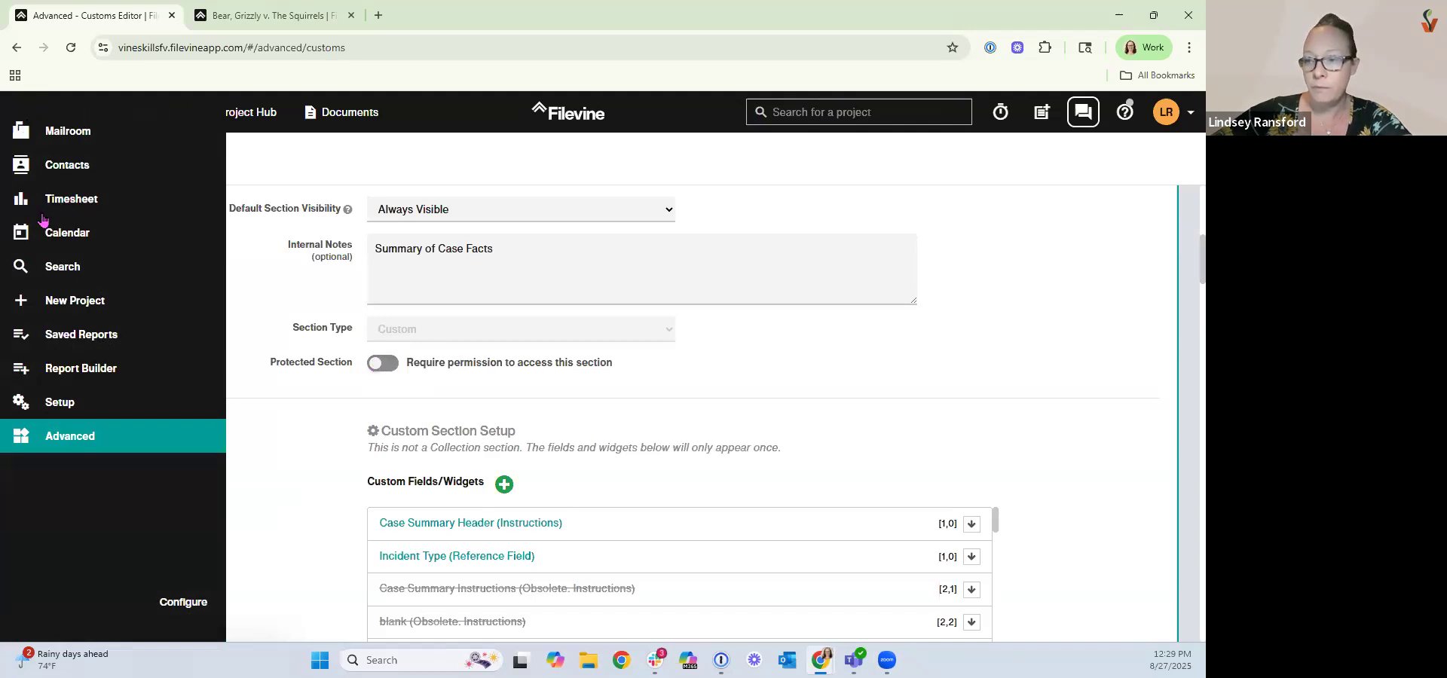
right_click(62, 408)
click(113, 424)
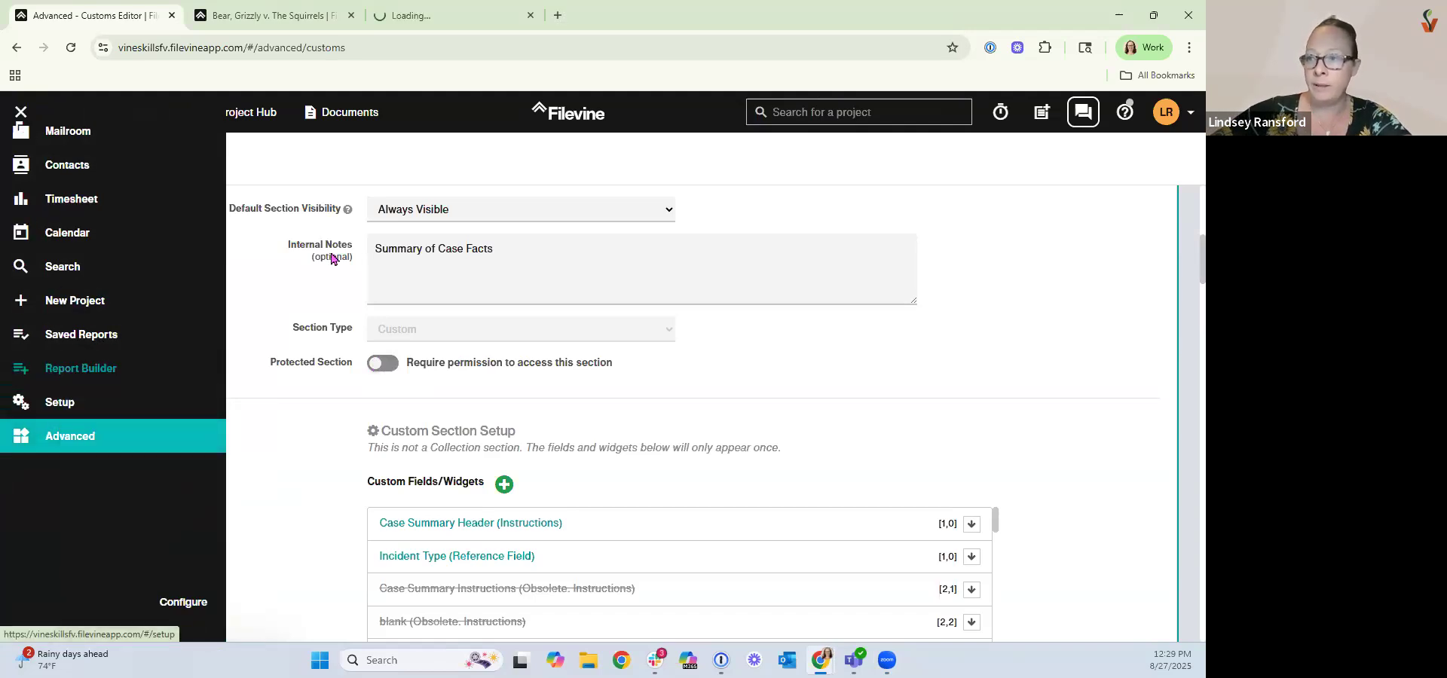
click(414, 23)
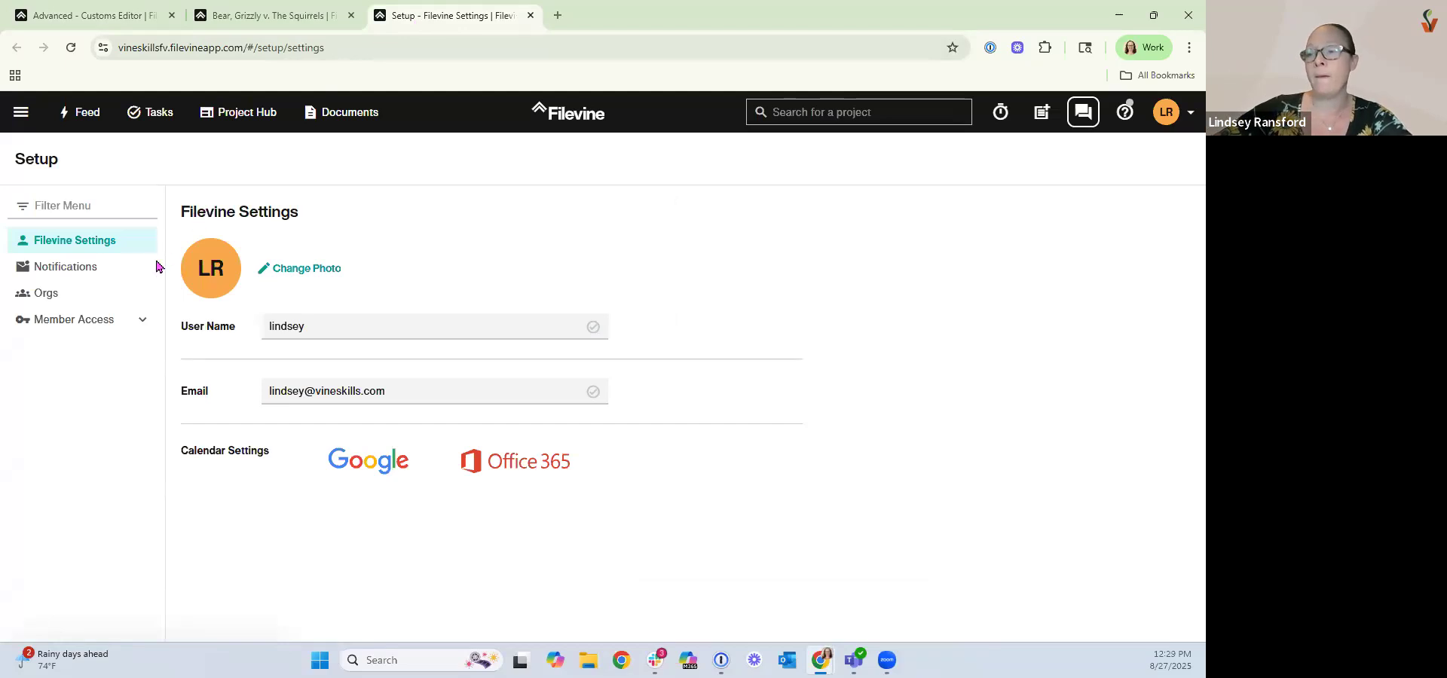
click(89, 331)
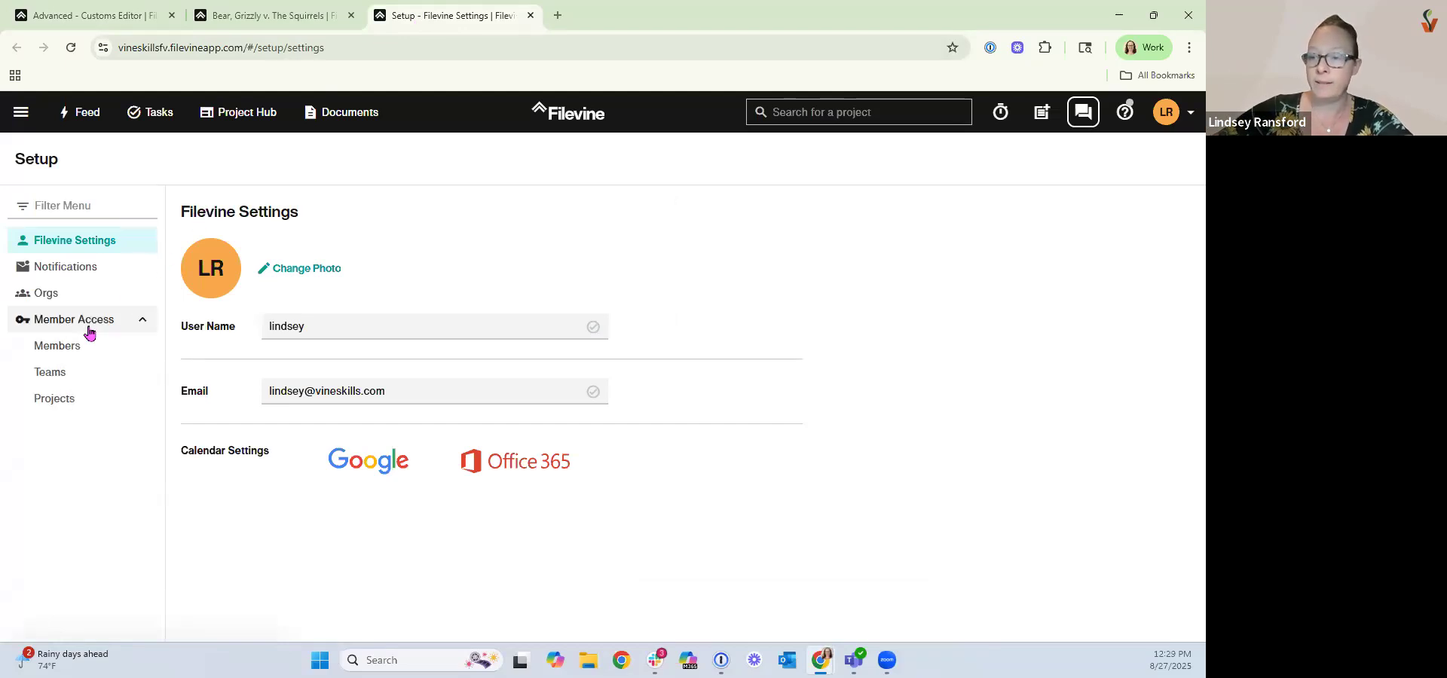
click(84, 379)
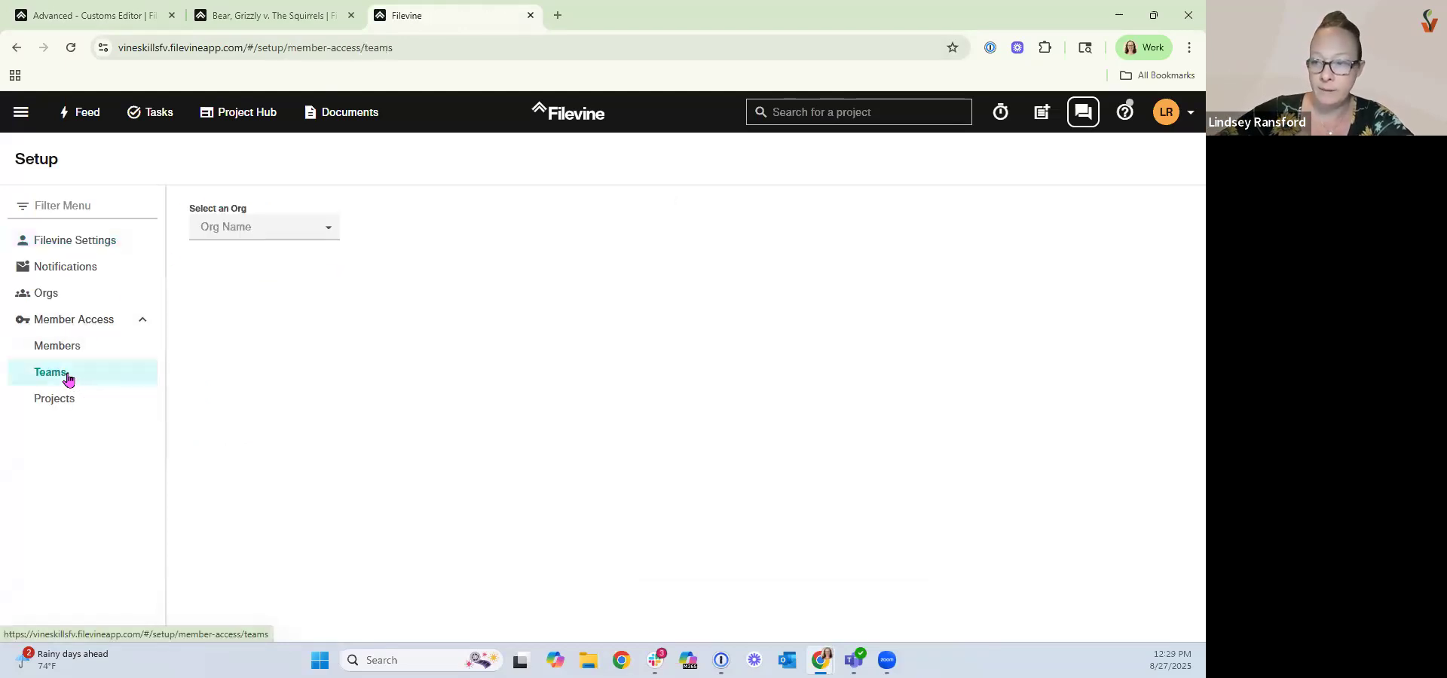
click(301, 226)
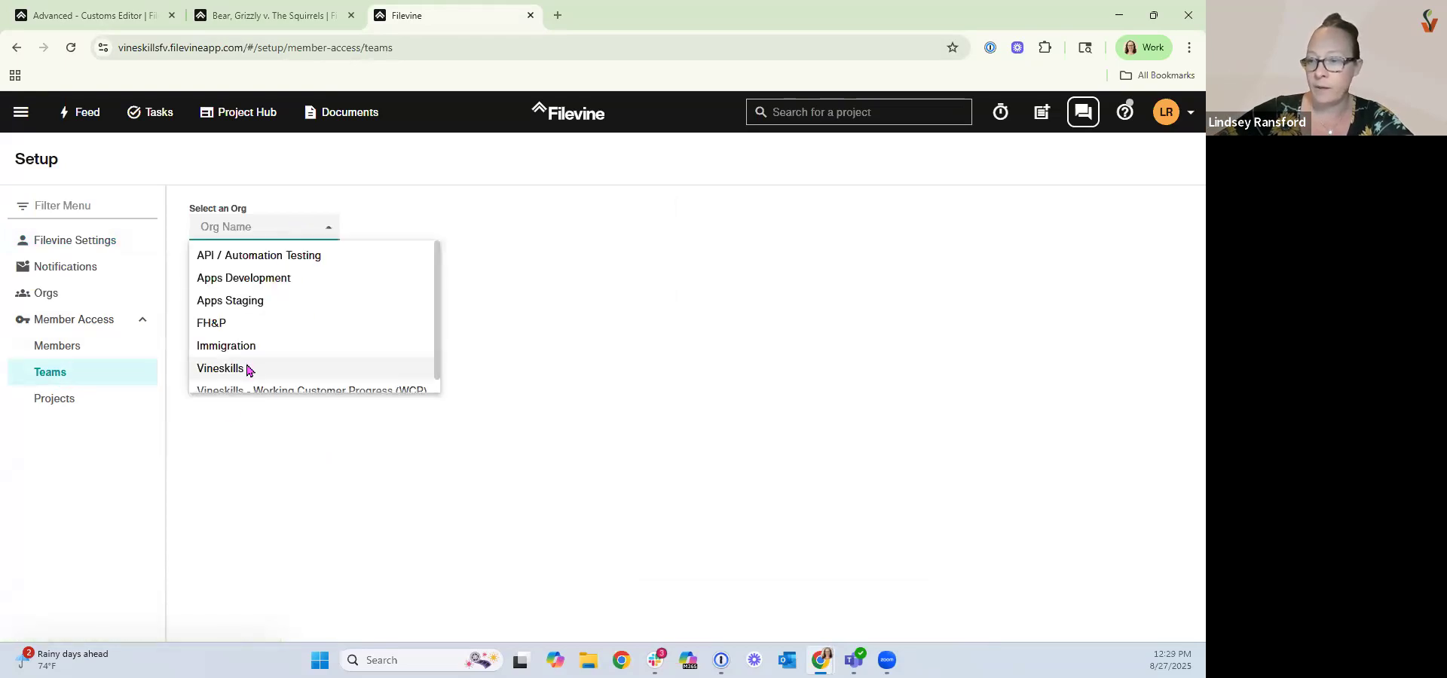
click(246, 363)
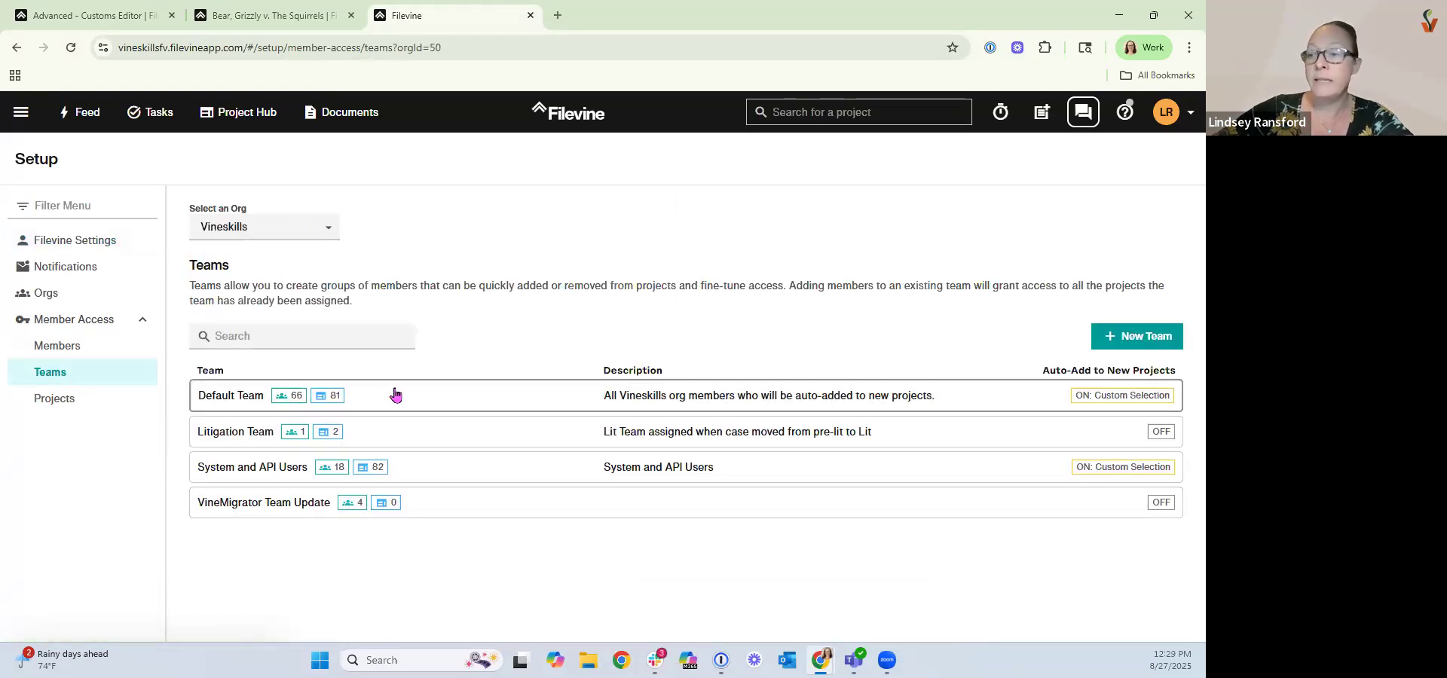
Open the Default Team, search for a member and check her protected sections access options.
click(396, 391)
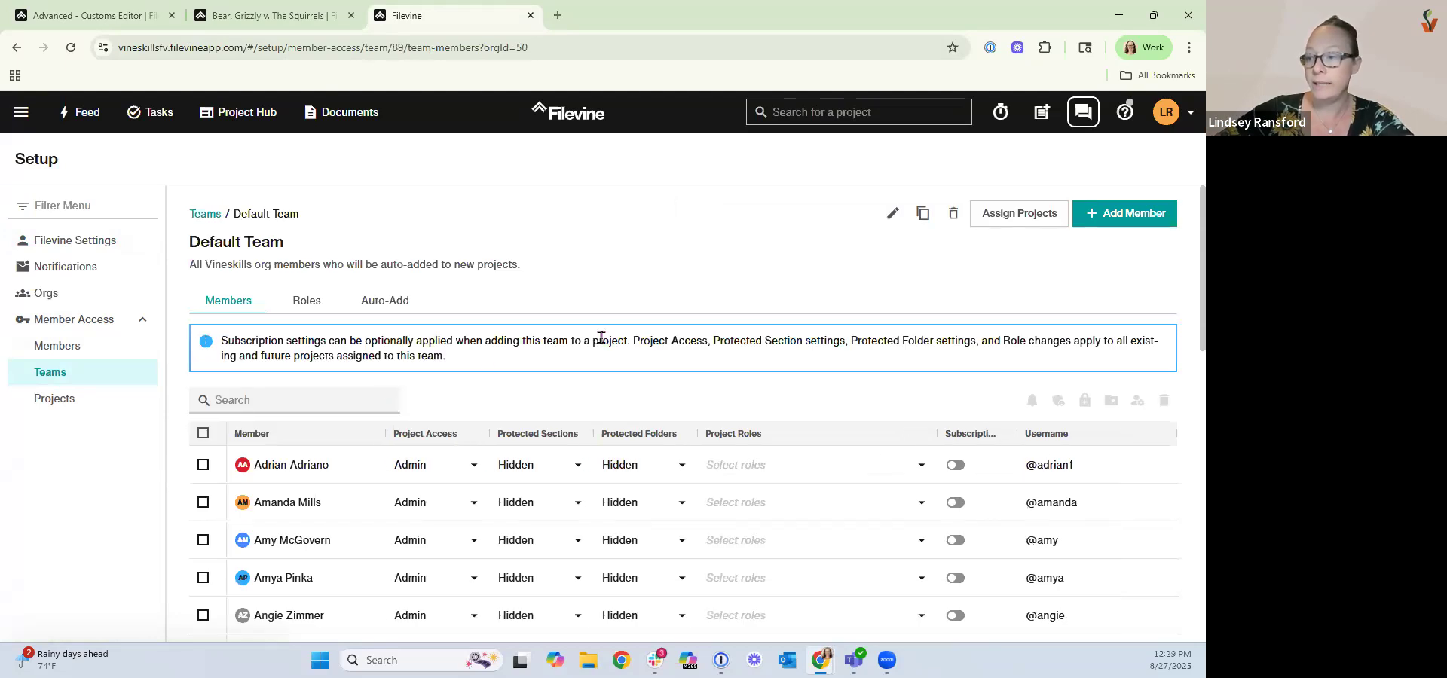
scroll(607, 336, down, 2)
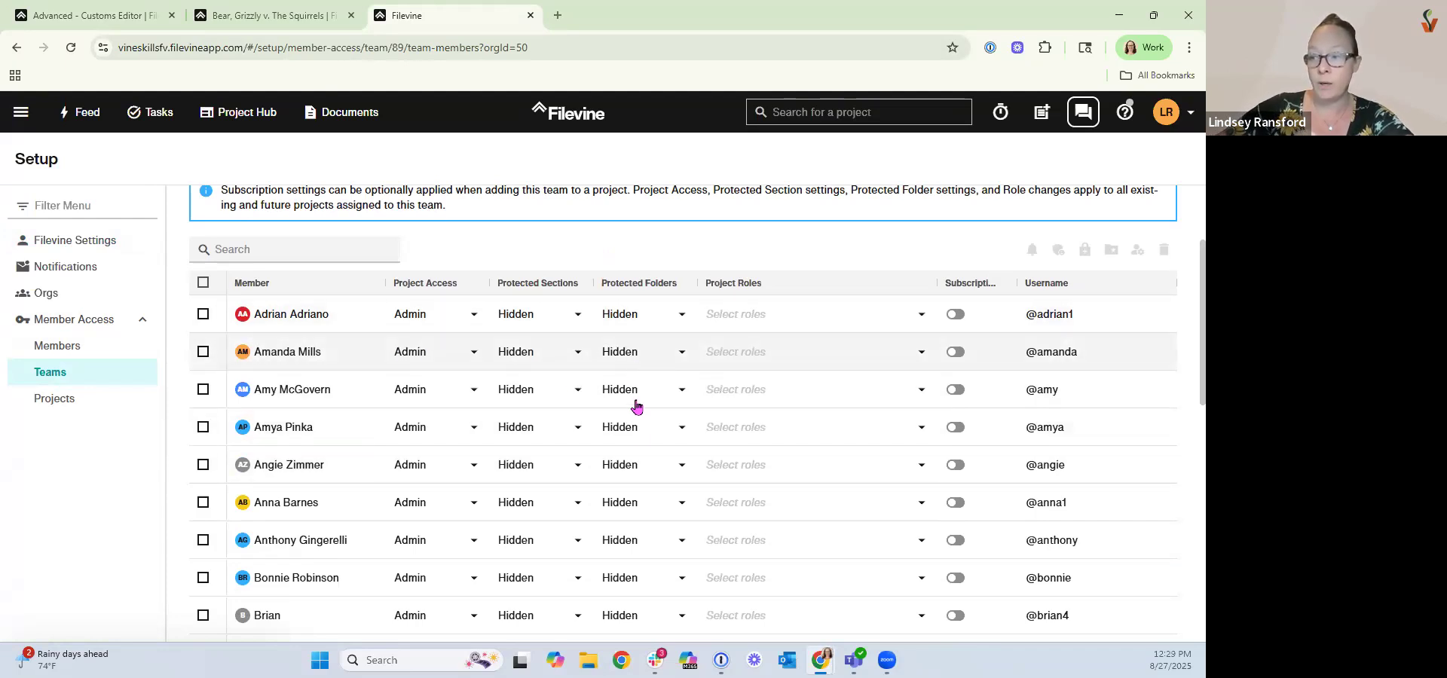
click(289, 252)
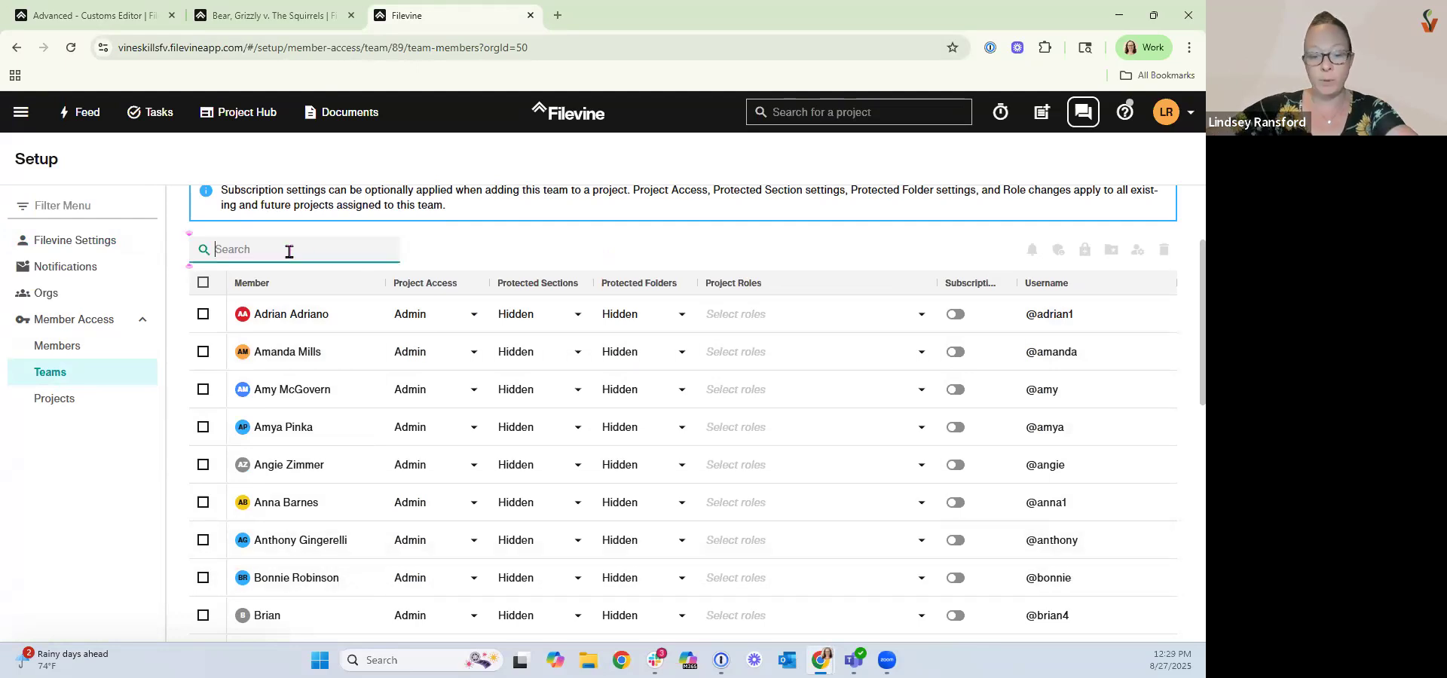
text(jasmi)
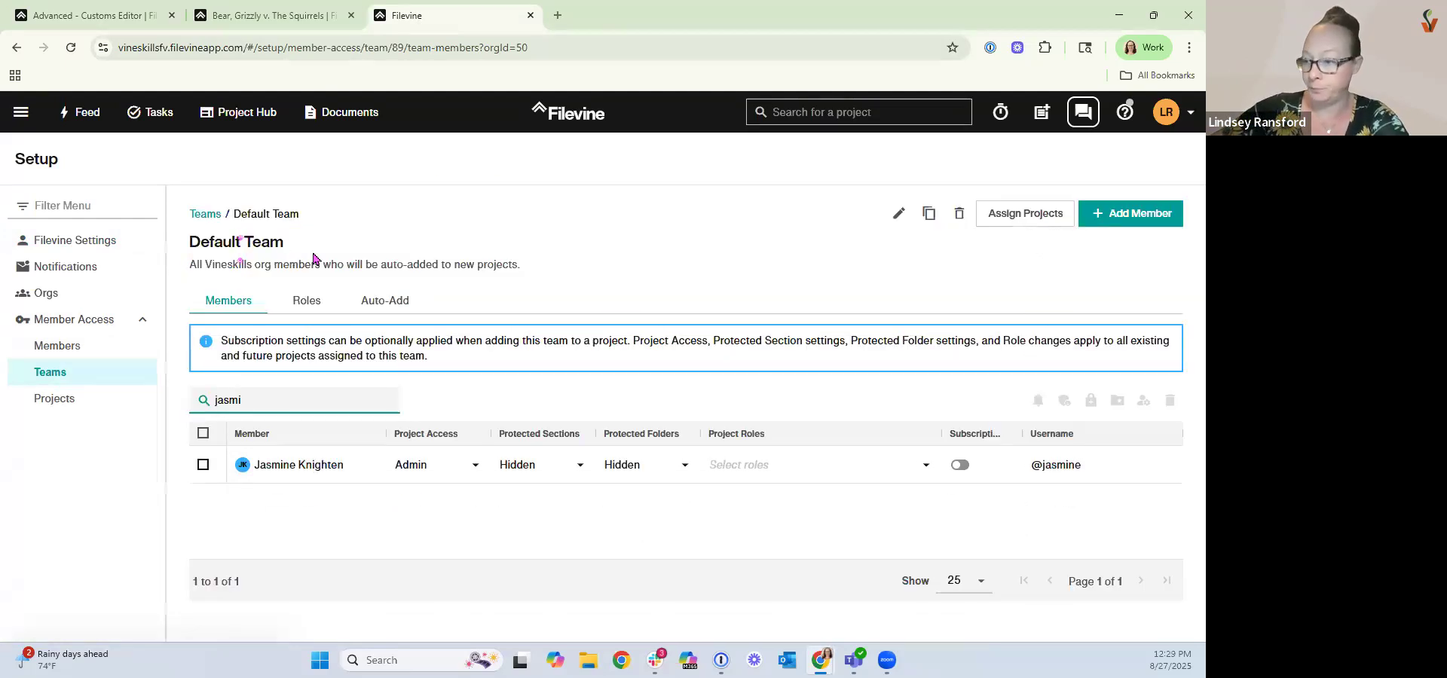
click(523, 470)
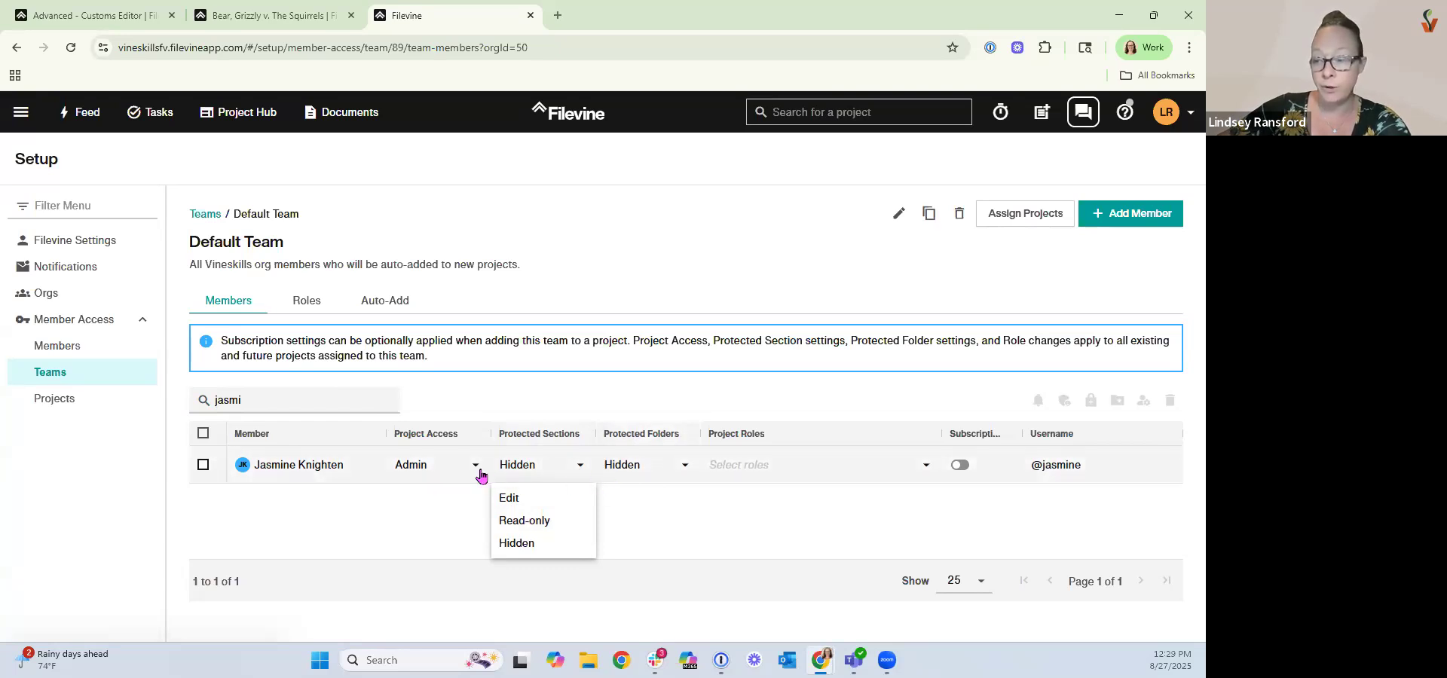
click(694, 520)
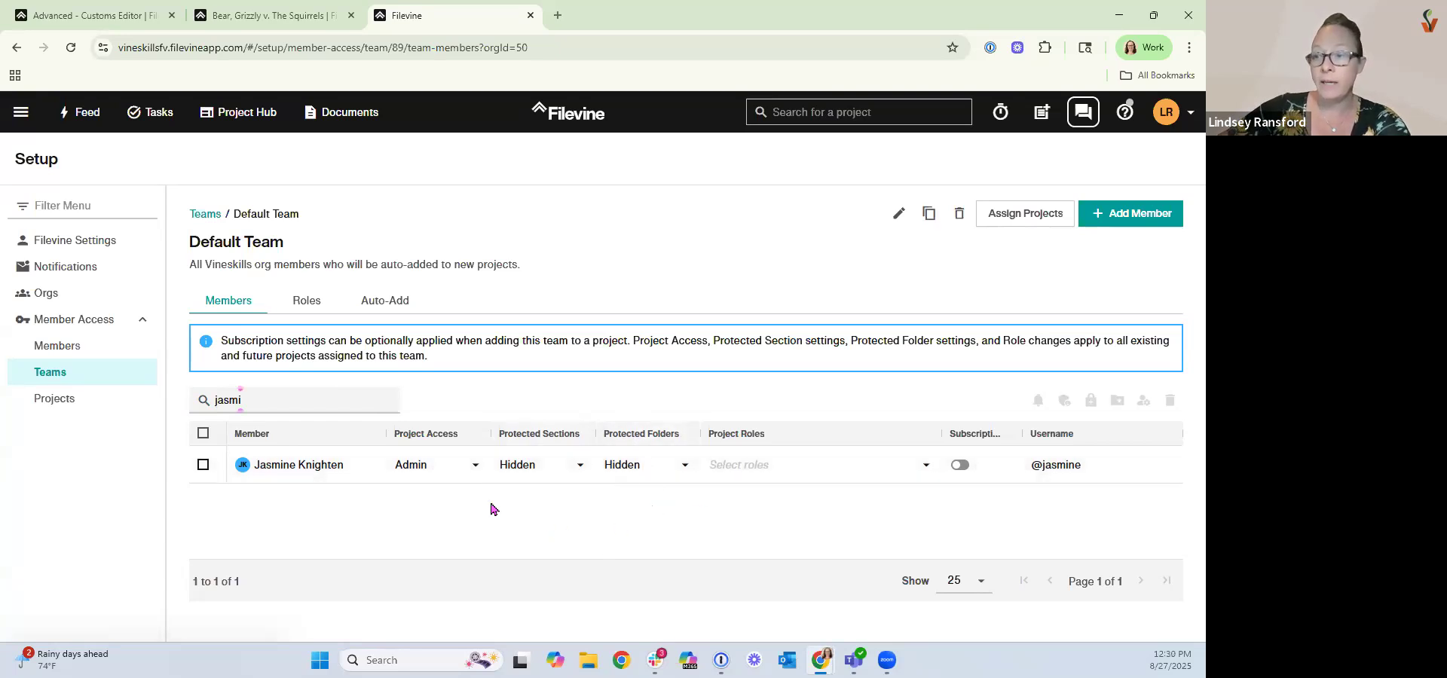
click(204, 212)
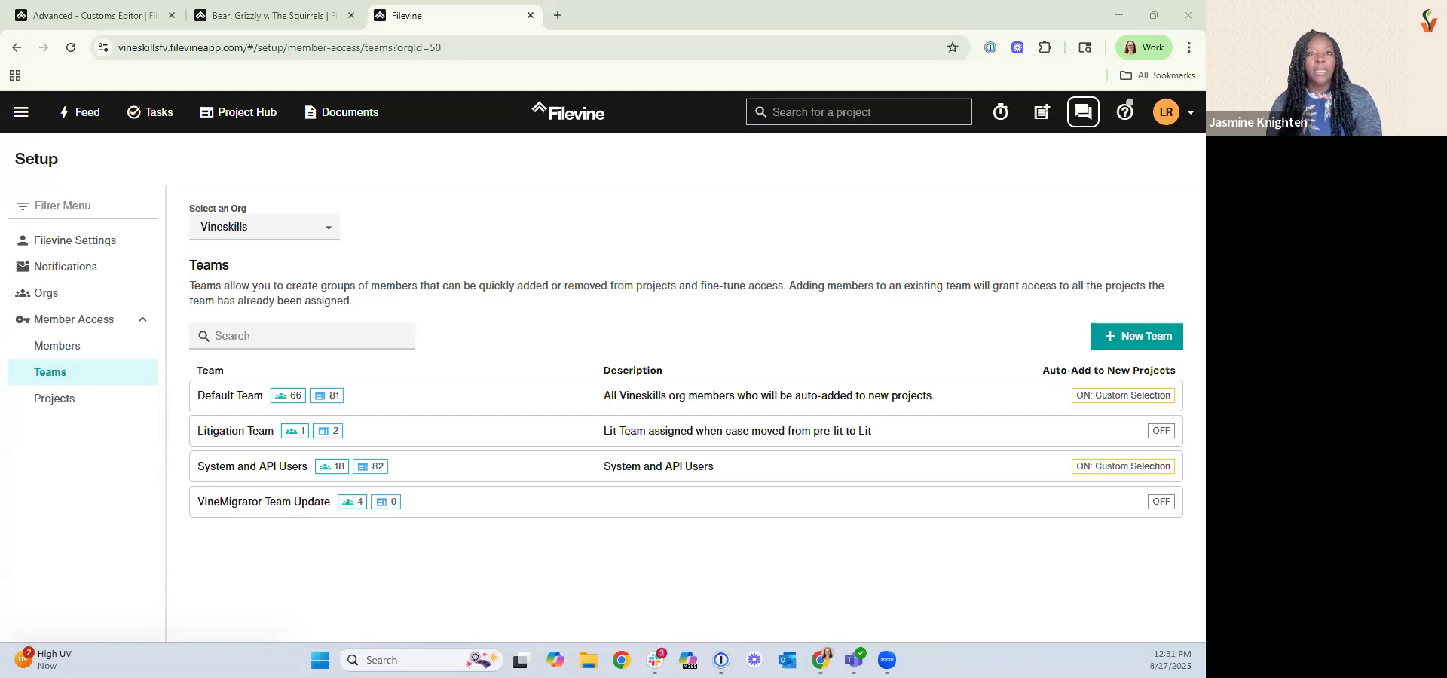
Return to the Customs Editor tab and close the Case Summary section properties.
click(151, 15)
scroll(1126, 361, up, 3)
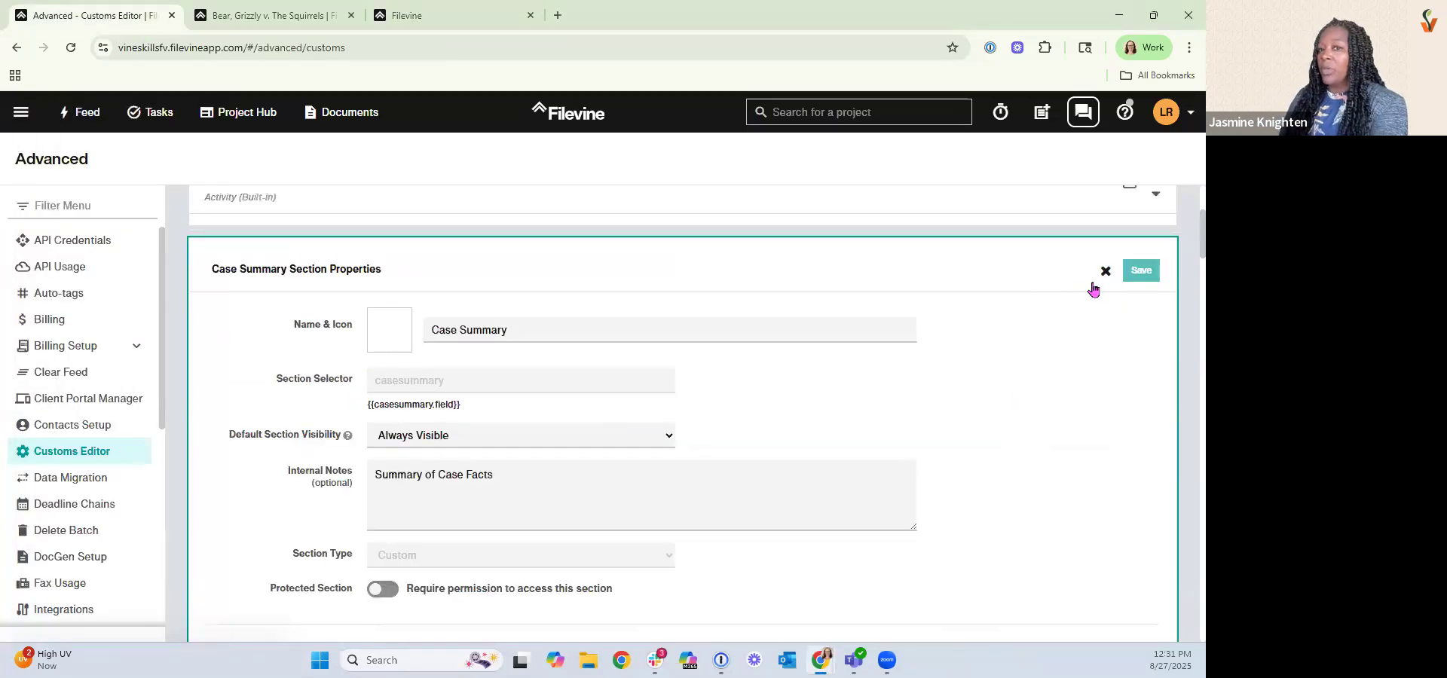
click(1105, 271)
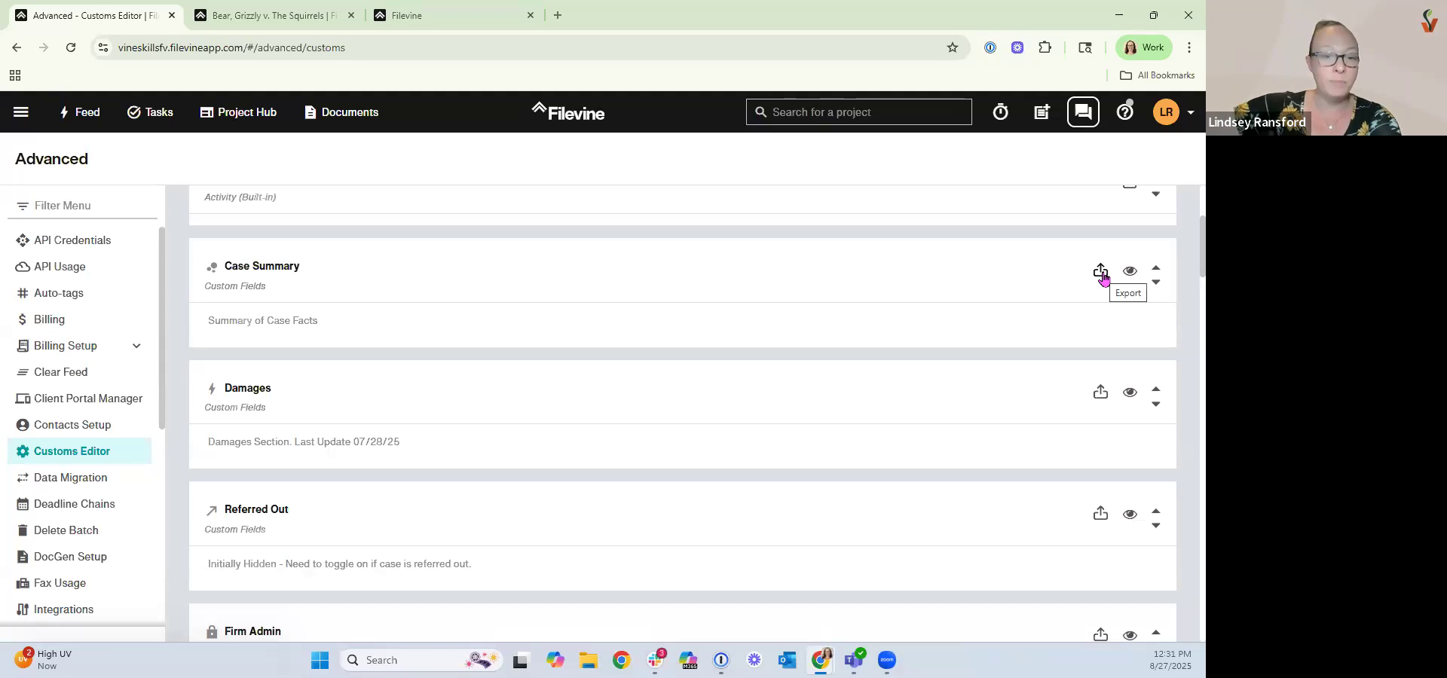
Review the project type's import and export options.
scroll(1101, 278, up, 3)
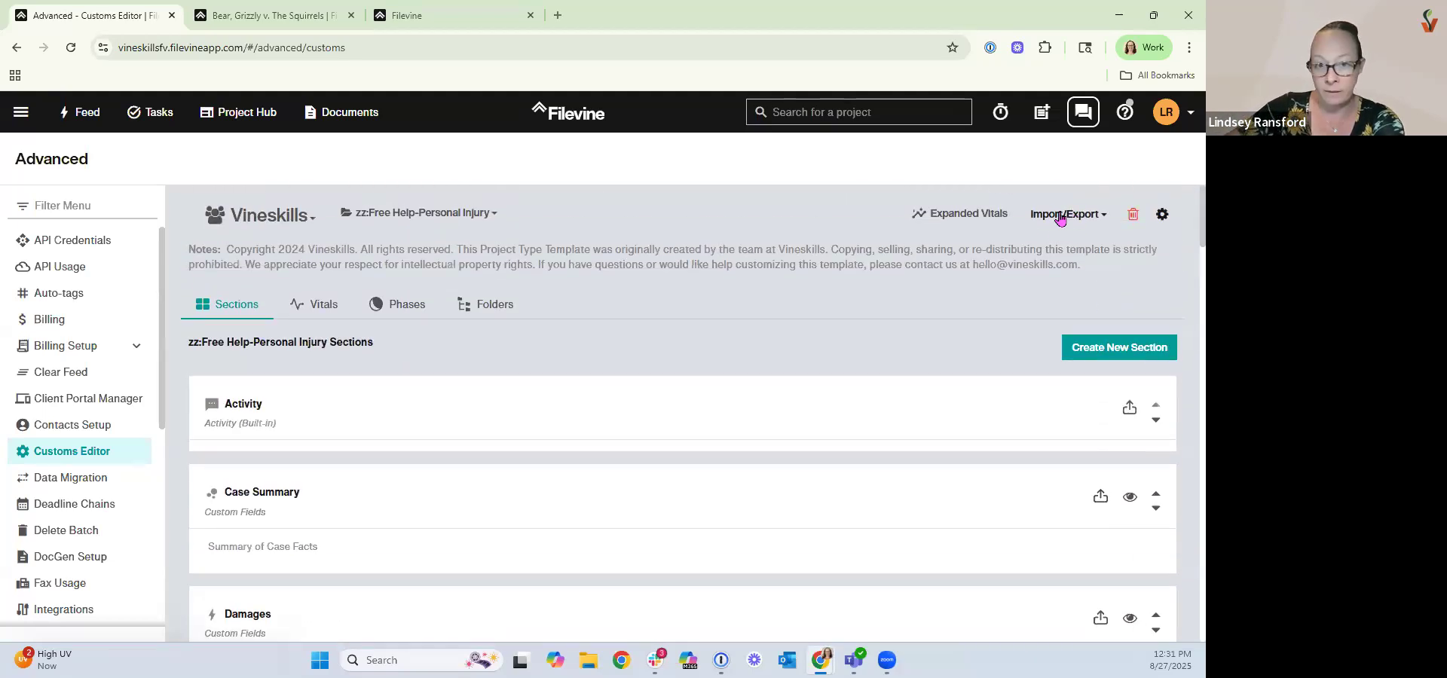
click(1061, 216)
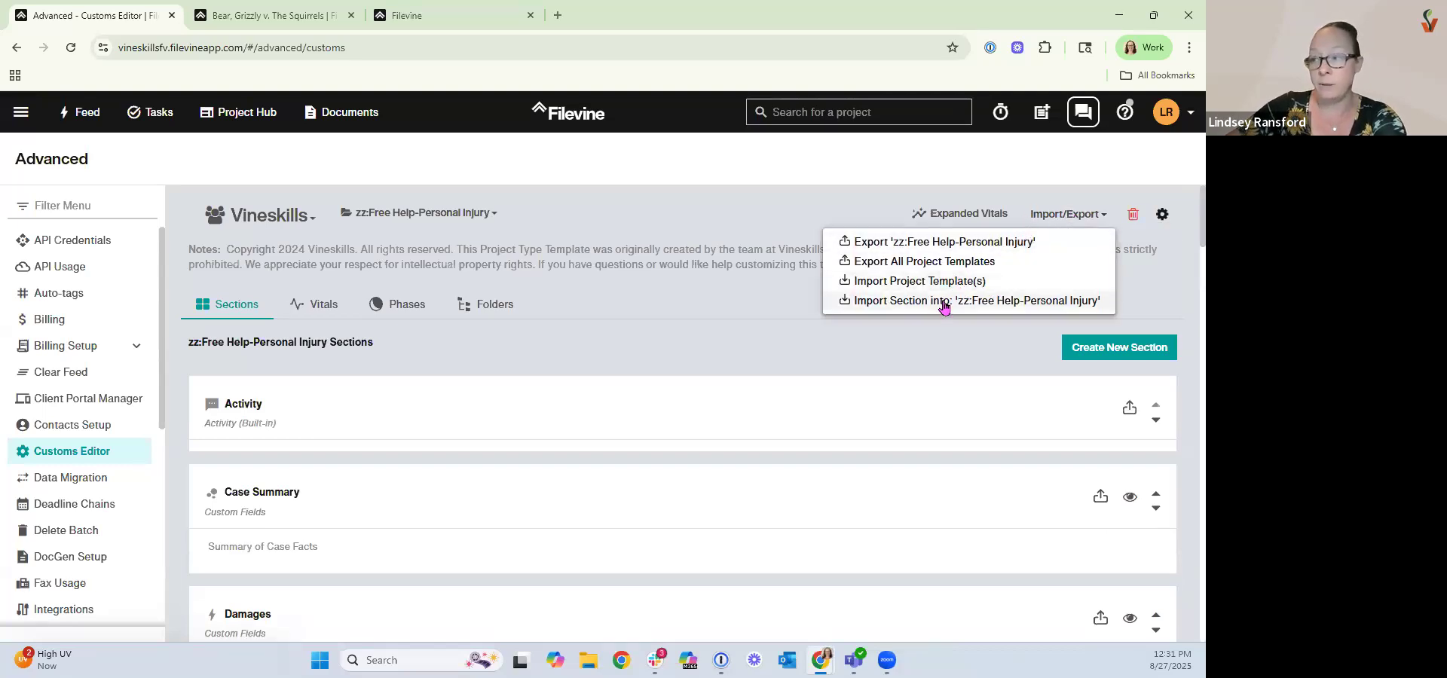
click(751, 301)
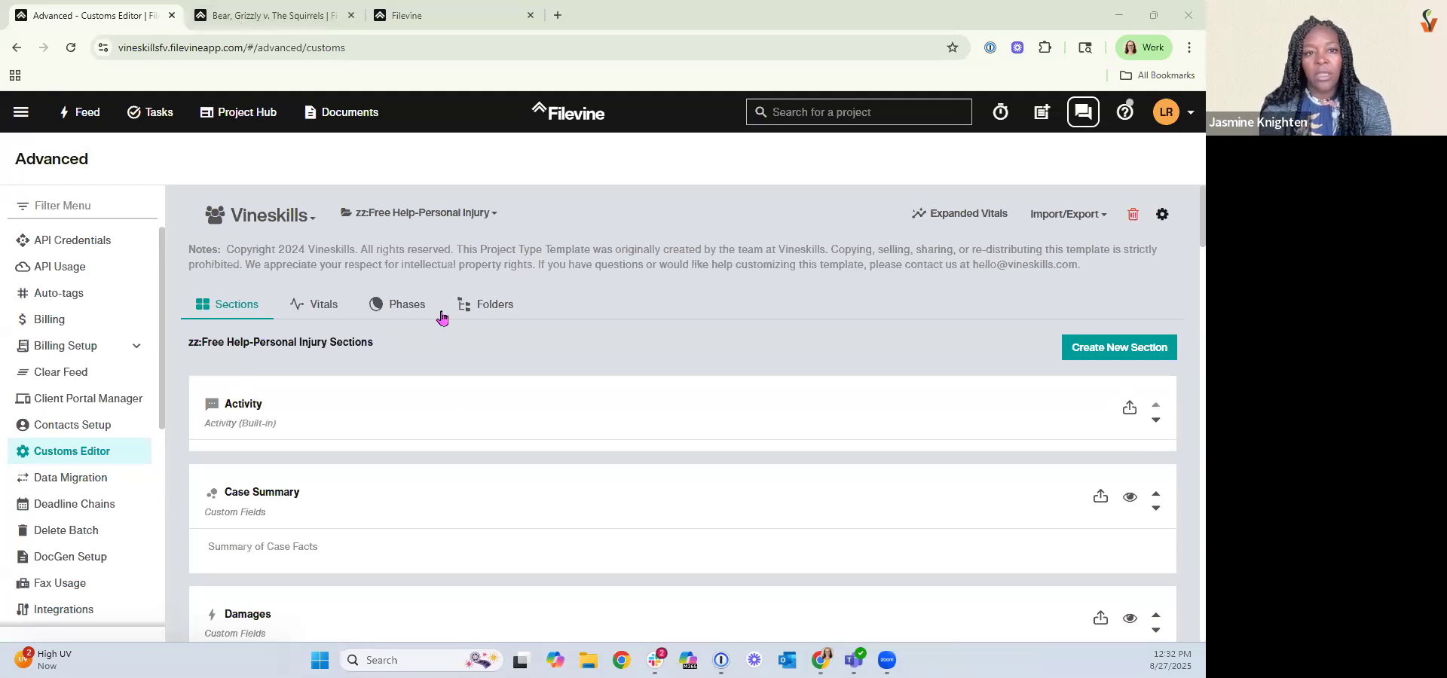
Browse down the sections list to the Medicals section's fields.
scroll(446, 419, down, 5)
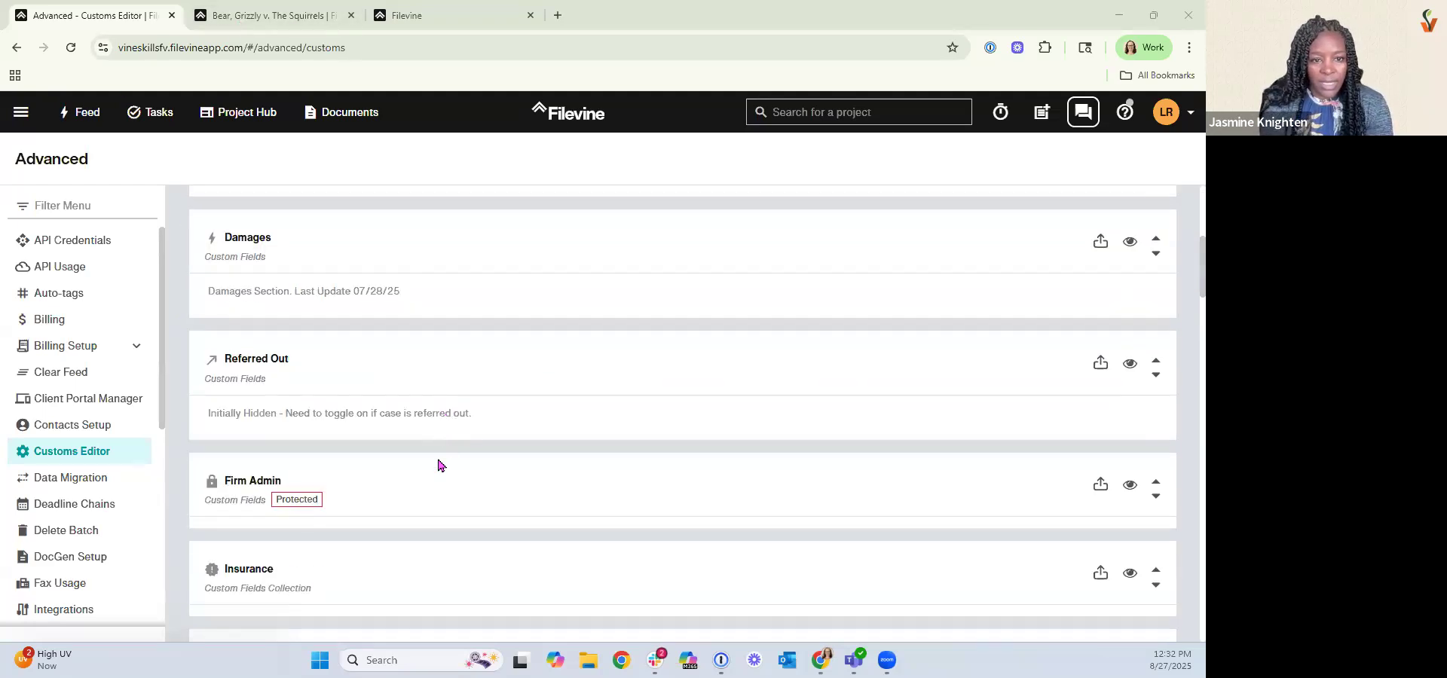
scroll(402, 431, down, 5)
scroll(404, 435, down, 3)
scroll(291, 446, down, 1)
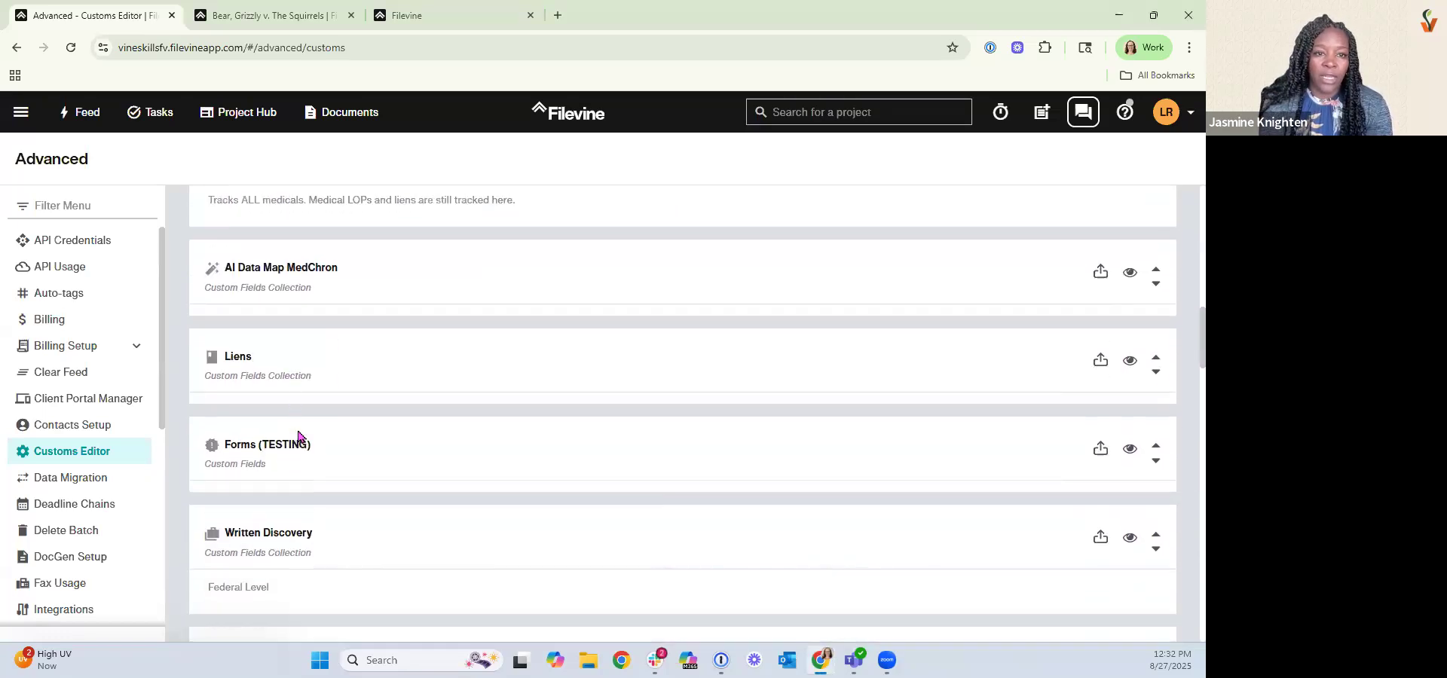
scroll(300, 431, down, 2)
scroll(300, 441, down, 3)
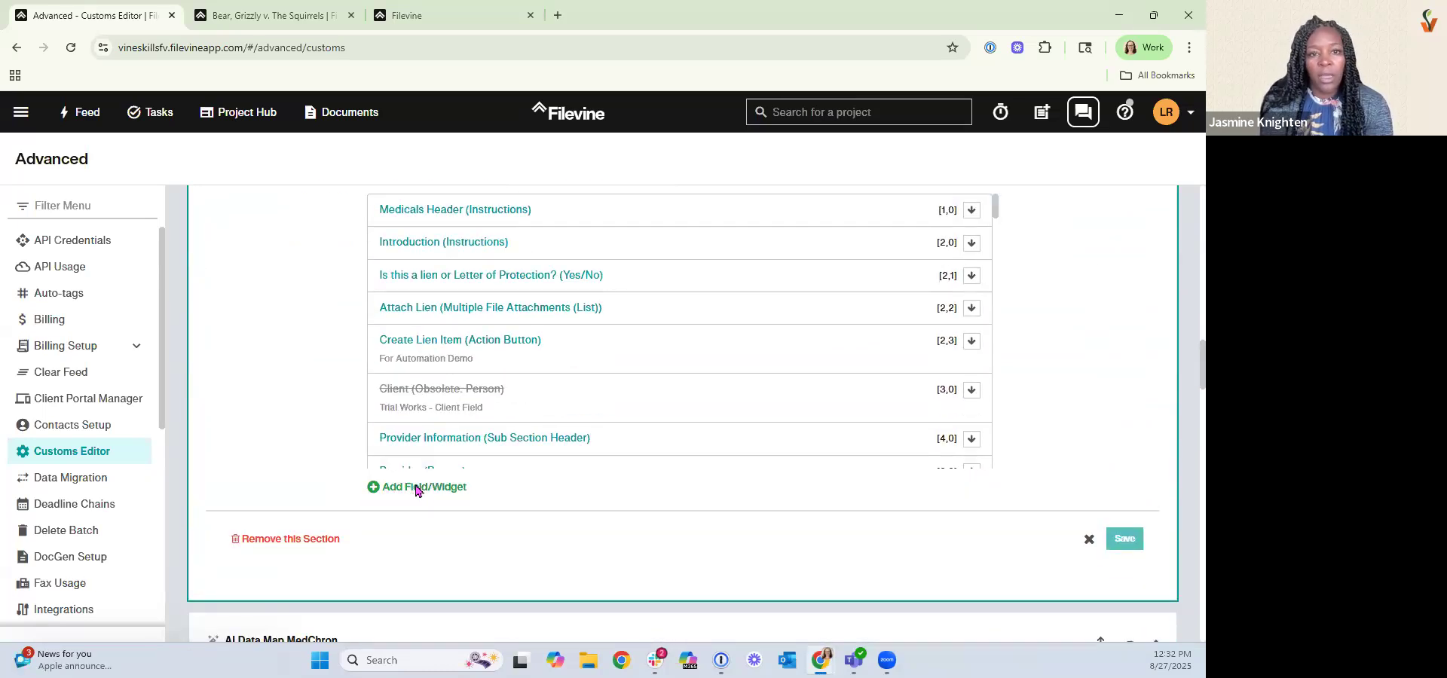
Try adding a Multiple File Attachments (List) field that auto-moves files to the Medical Records and Bills folder.
click(415, 488)
click(513, 247)
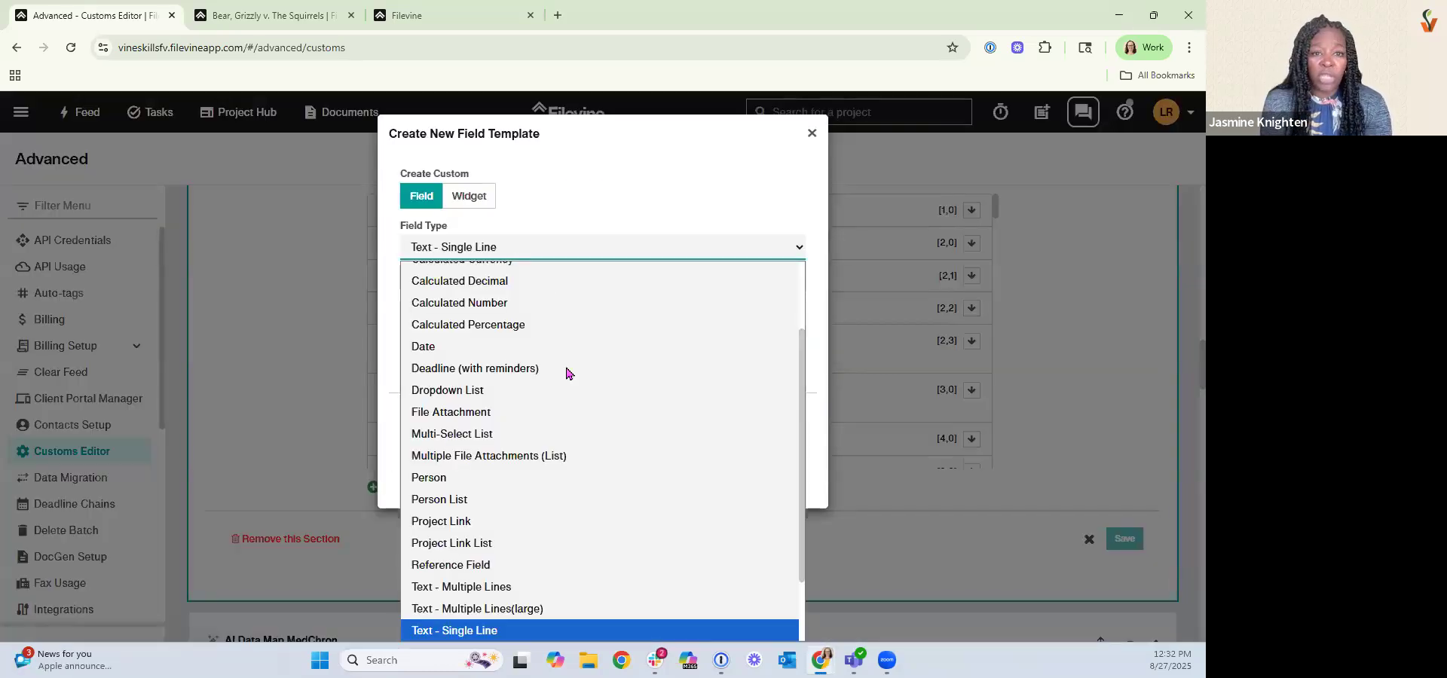
click(582, 467)
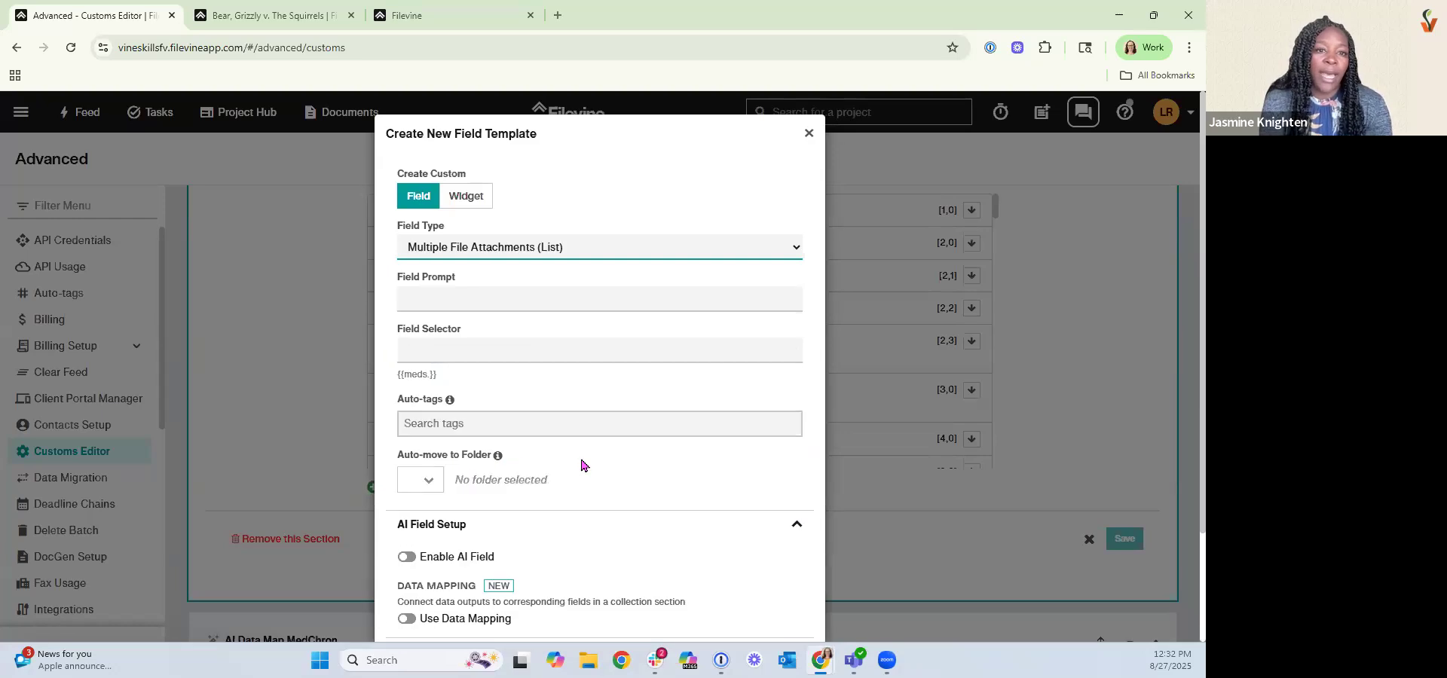
scroll(582, 466, down, 1)
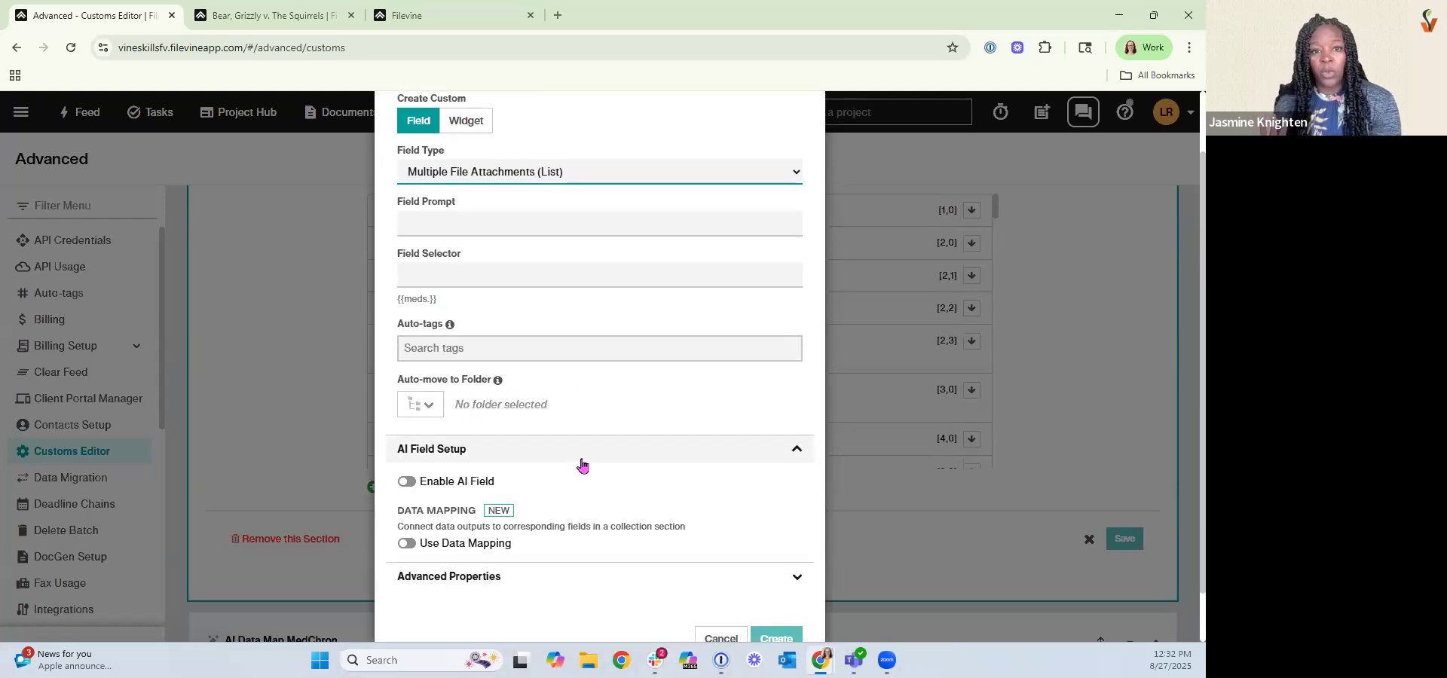
click(426, 407)
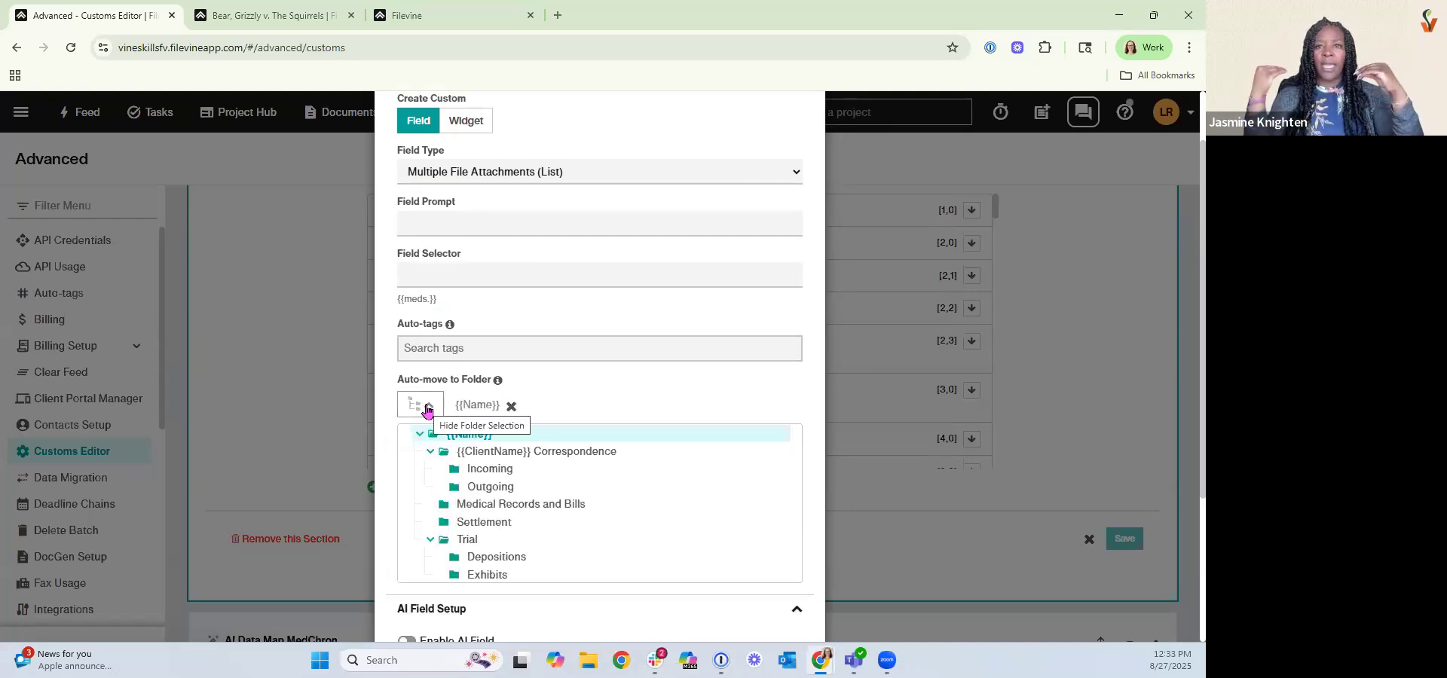
click(520, 506)
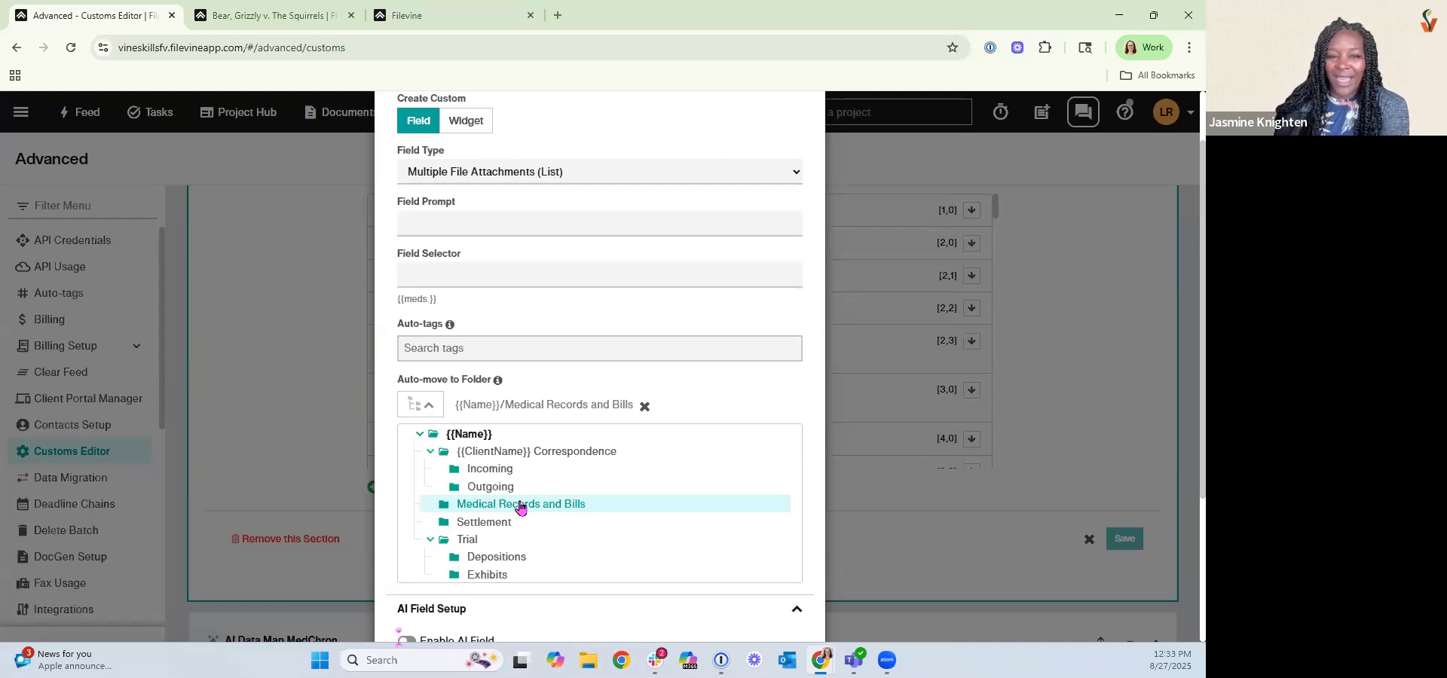
scroll(520, 508, down, 2)
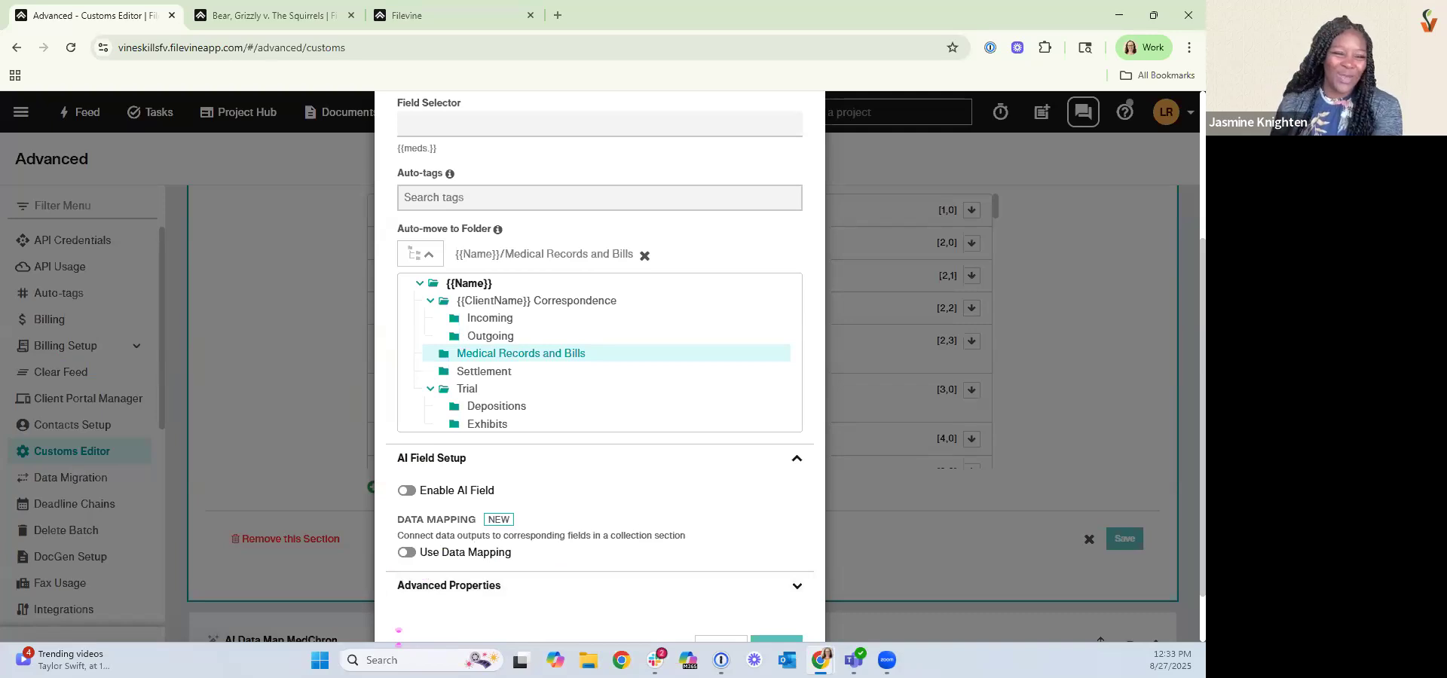
scroll(668, 501, down, 2)
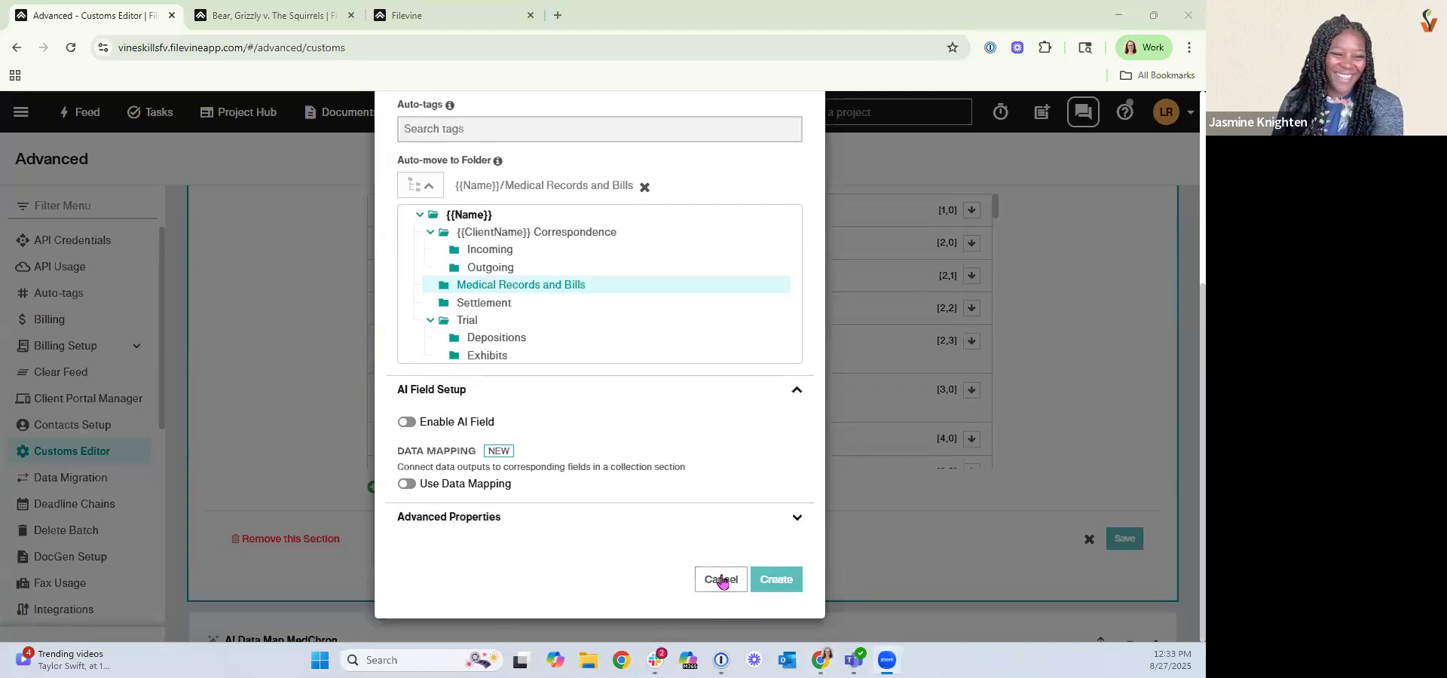
click(717, 580)
Open the project type's template settings and review its name and abbreviation.
scroll(916, 532, up, 5)
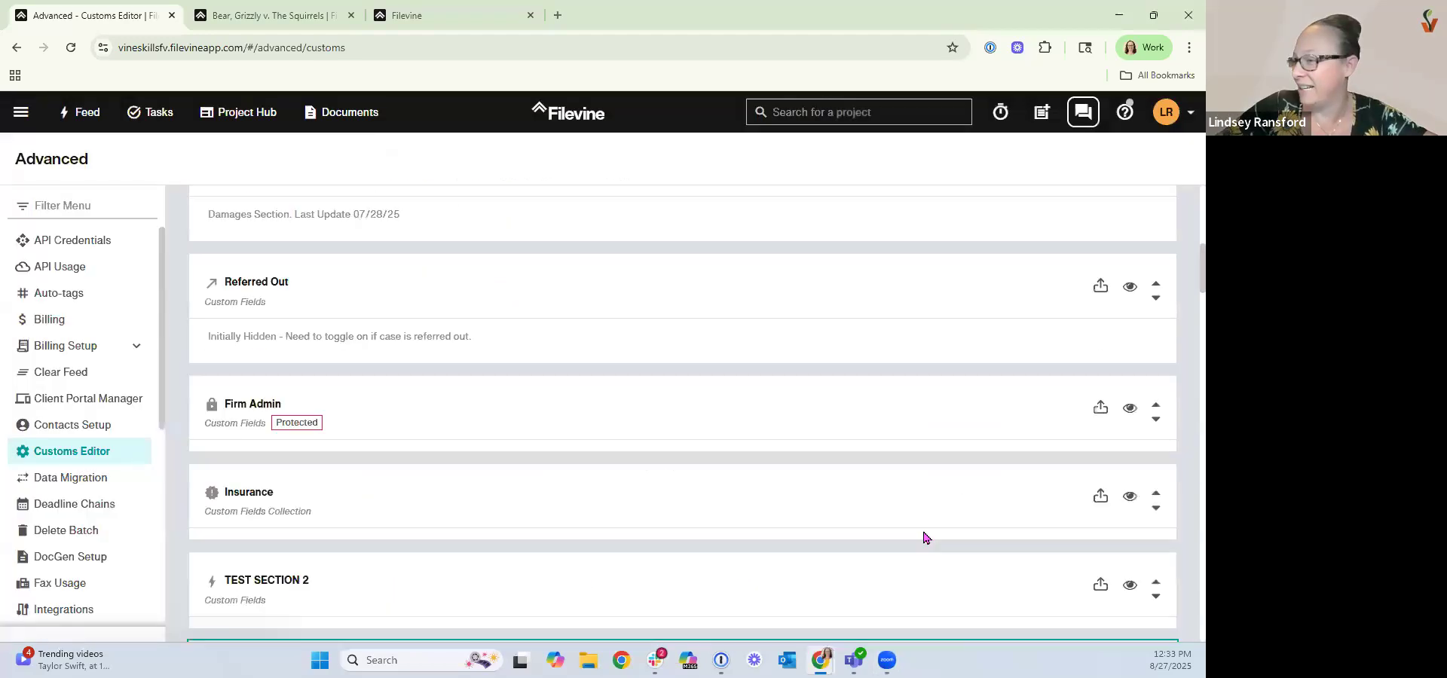
scroll(926, 536, up, 5)
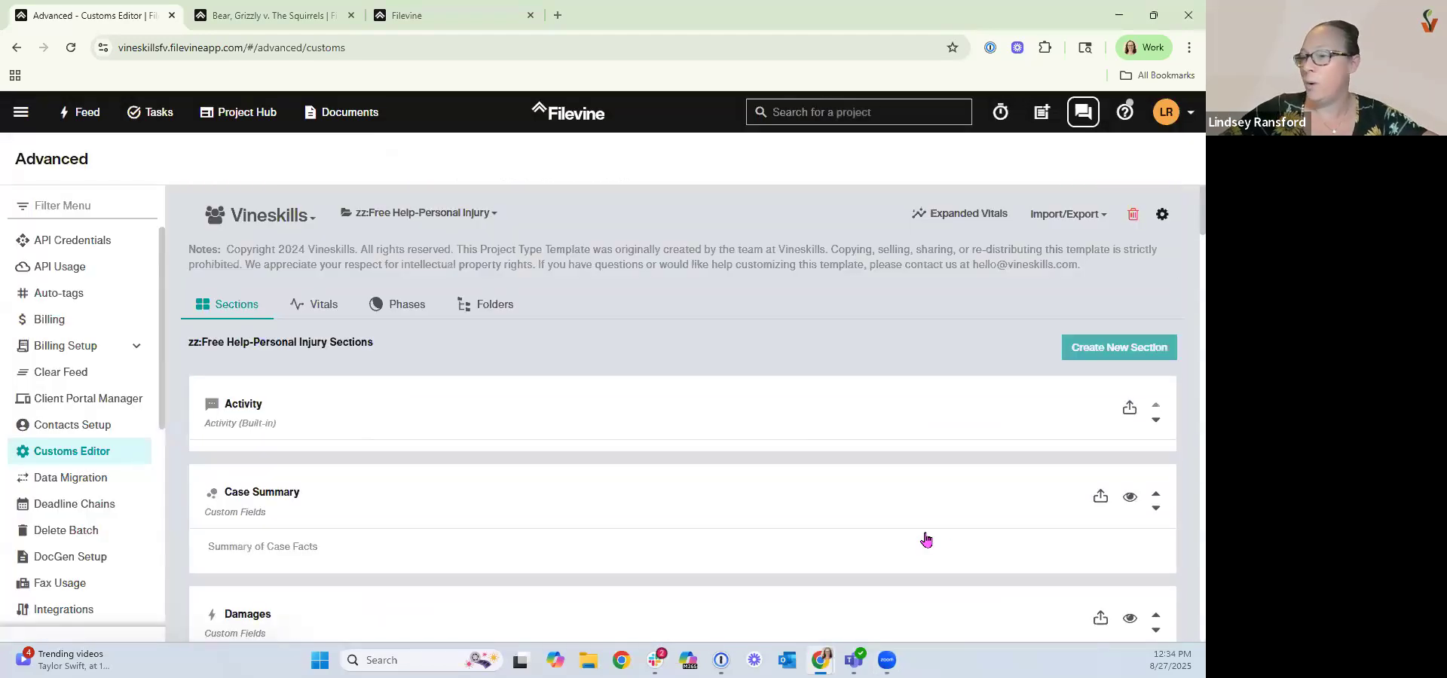
click(1161, 217)
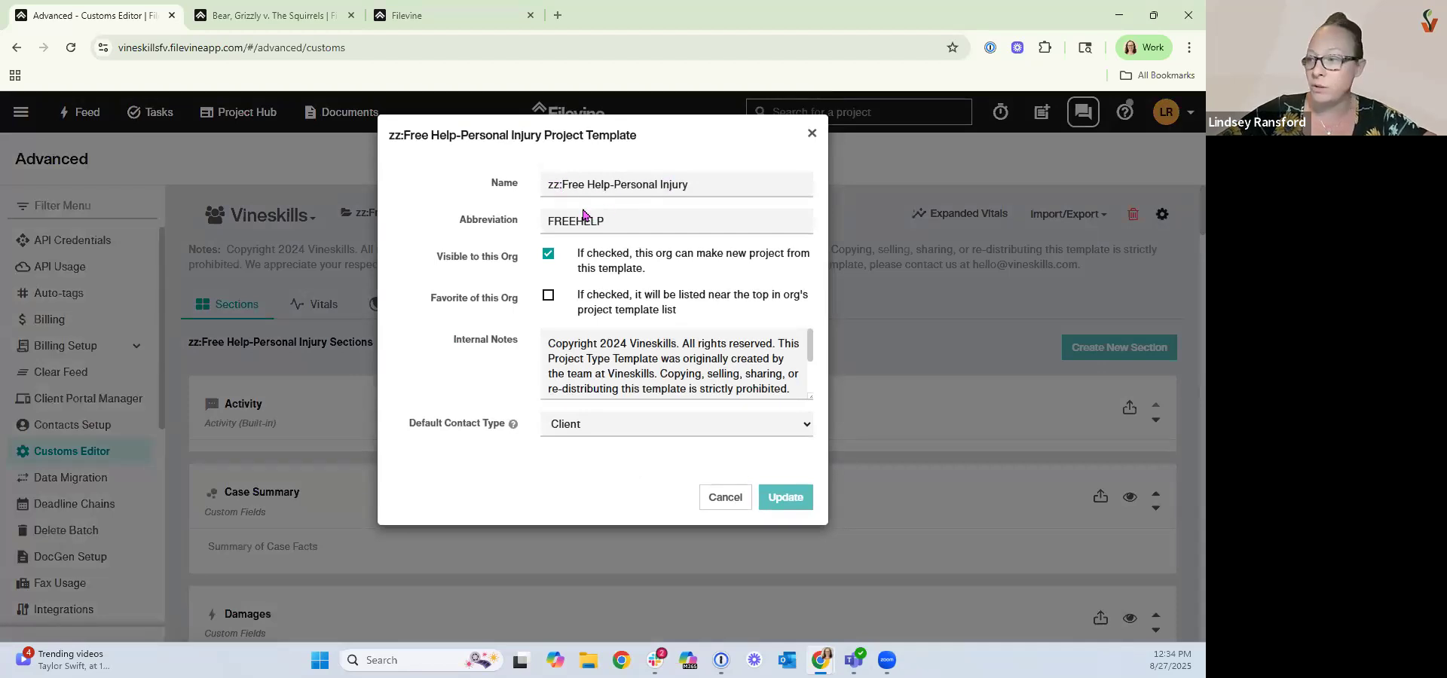
double_click(612, 221)
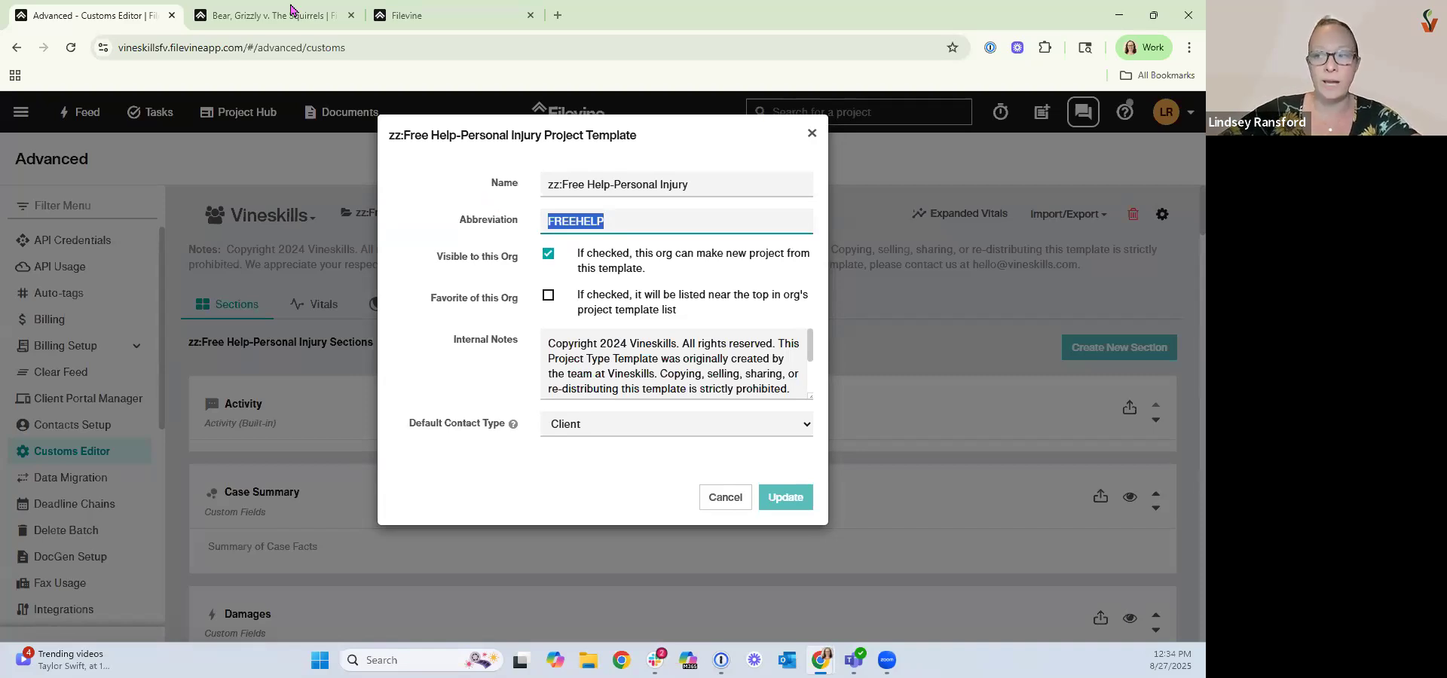
In another tab, start creating a project in the Vineskills org and browse the available project types.
mouse_move(291, 10)
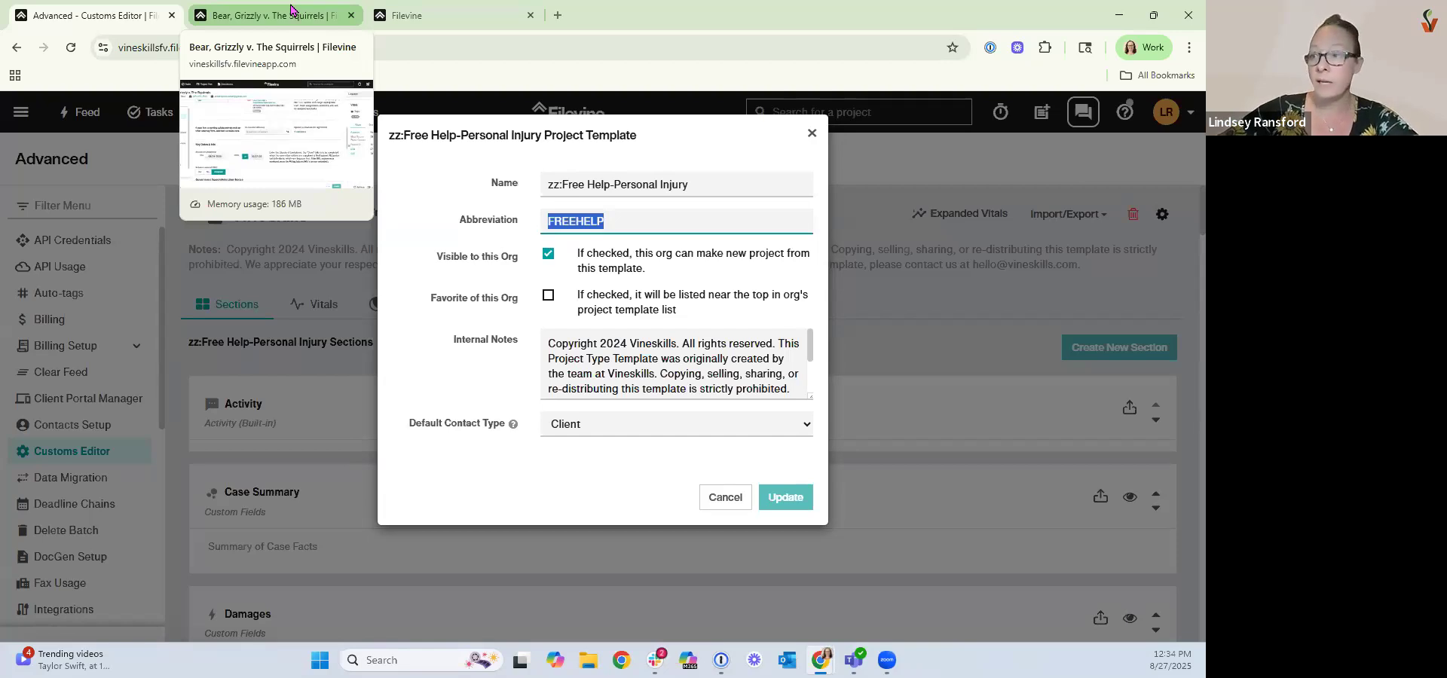
click(291, 10)
click(24, 114)
click(67, 303)
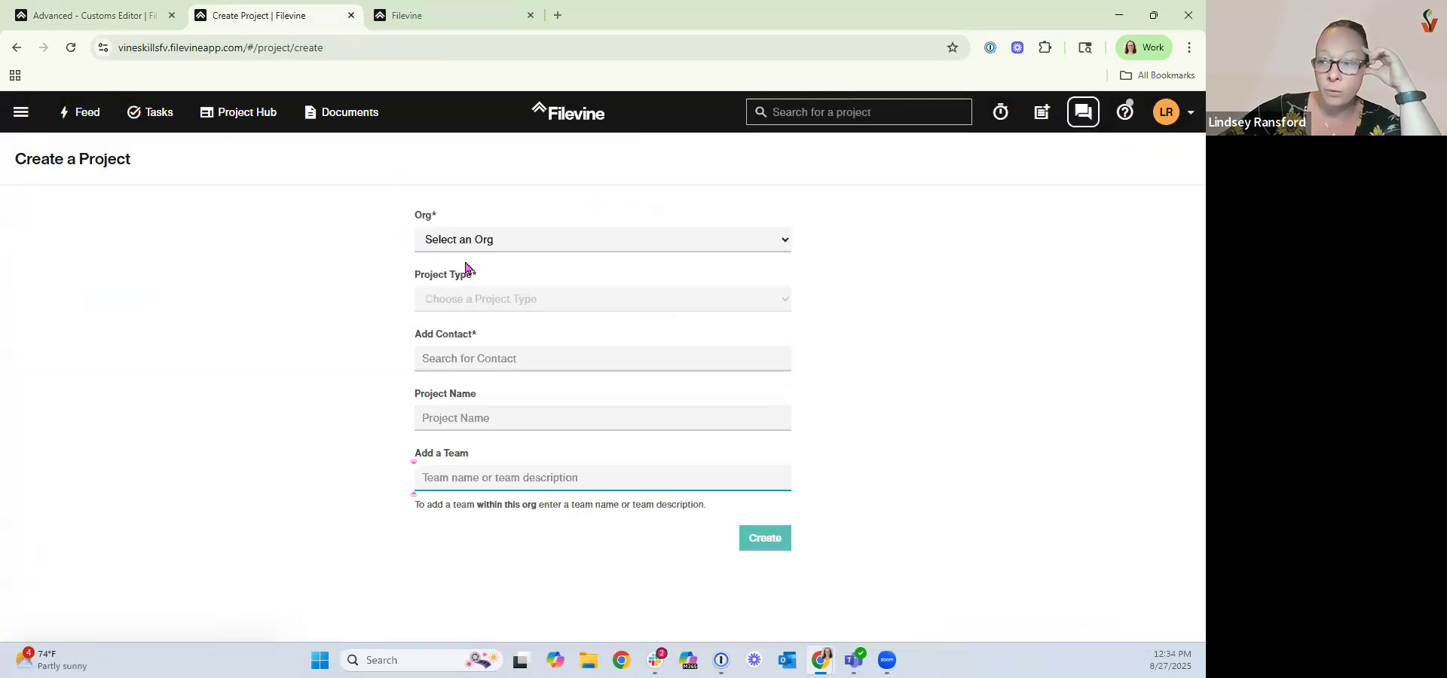
click(452, 244)
click(468, 396)
click(472, 301)
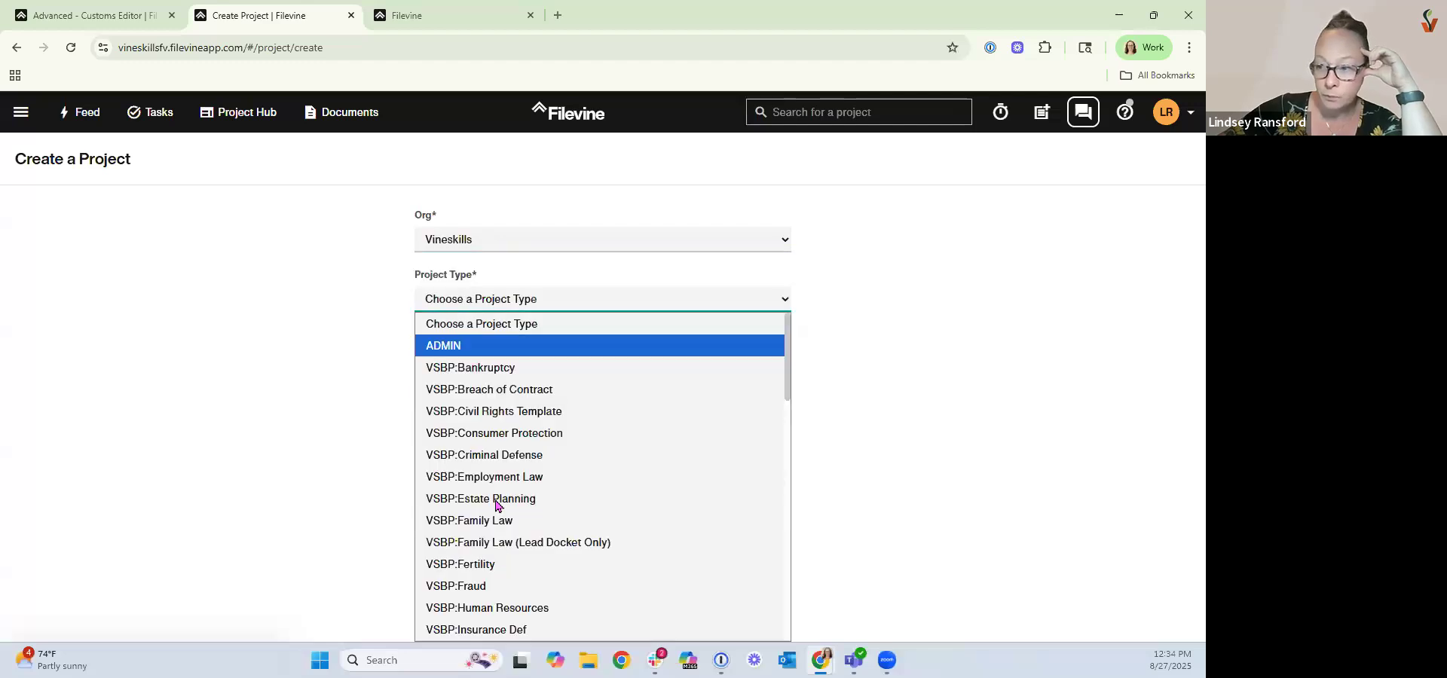
click(304, 379)
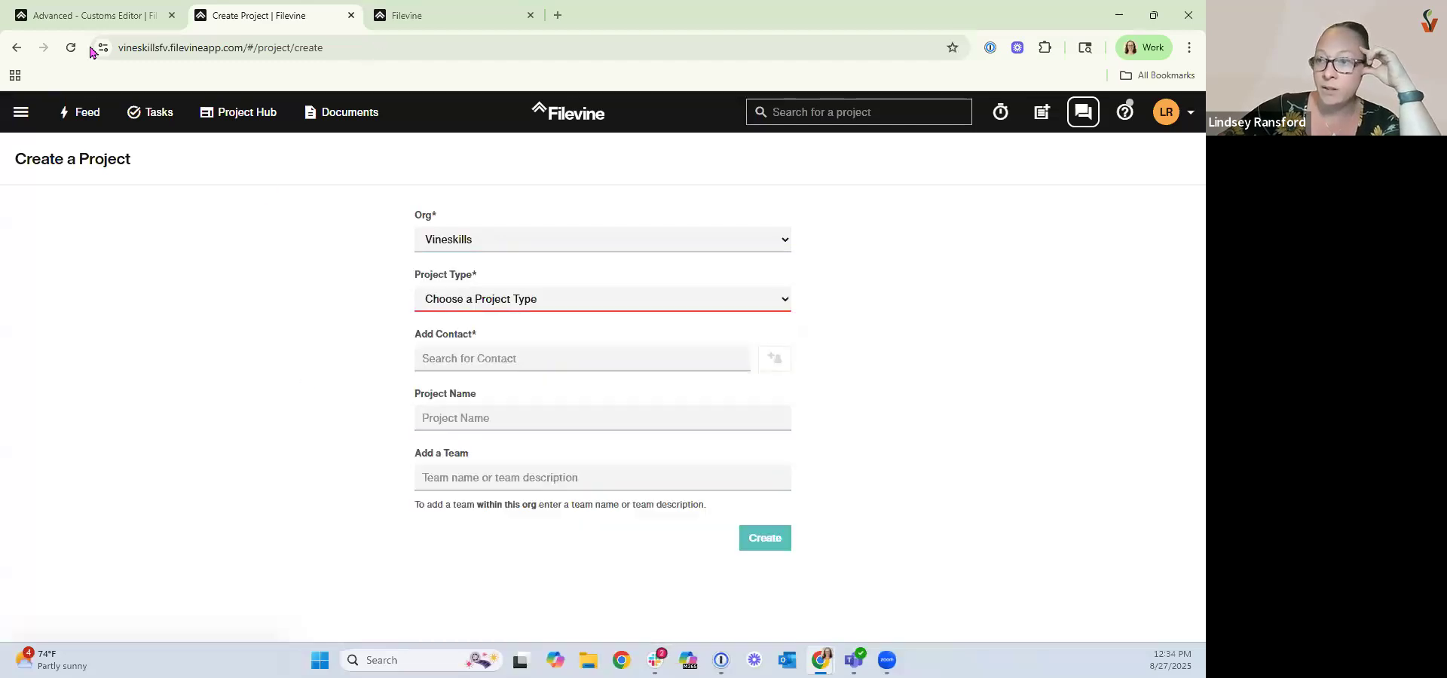
Back in the template settings, mark the project type as Favorite of this Org and update it.
click(98, 18)
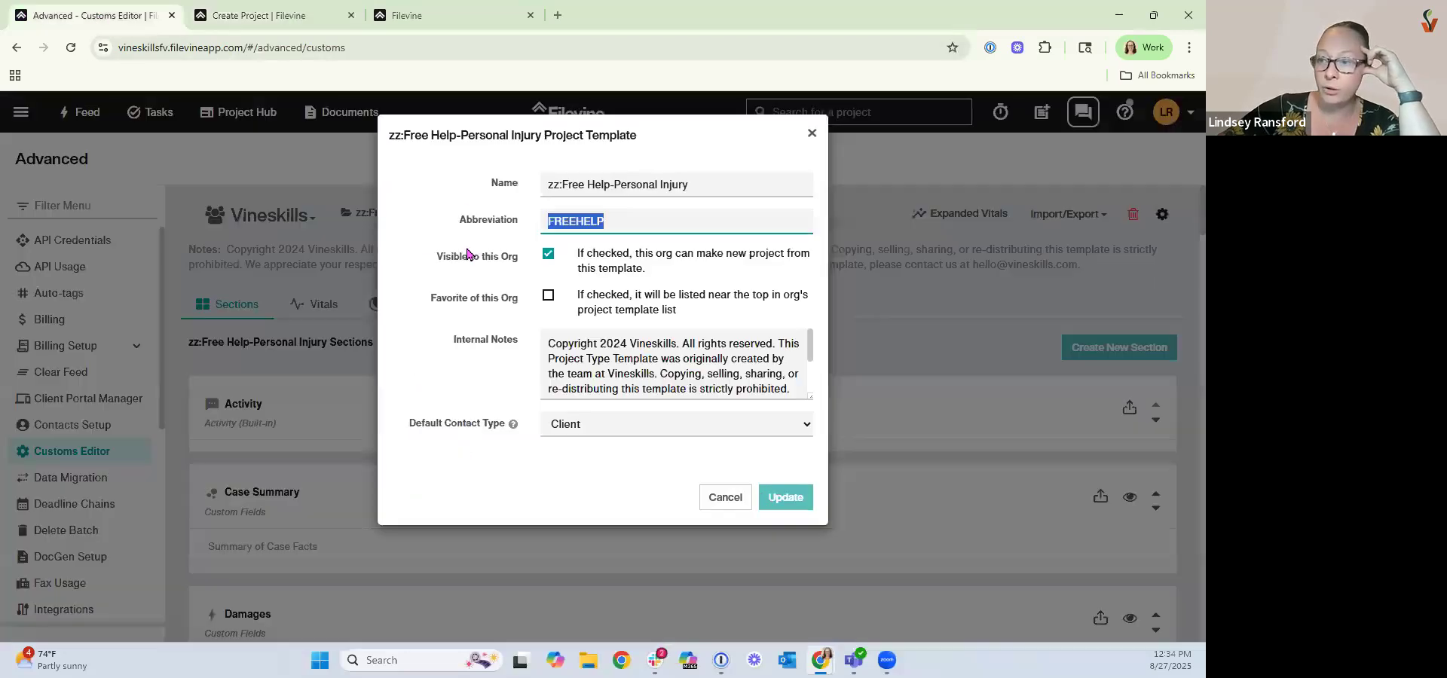
click(551, 301)
click(551, 300)
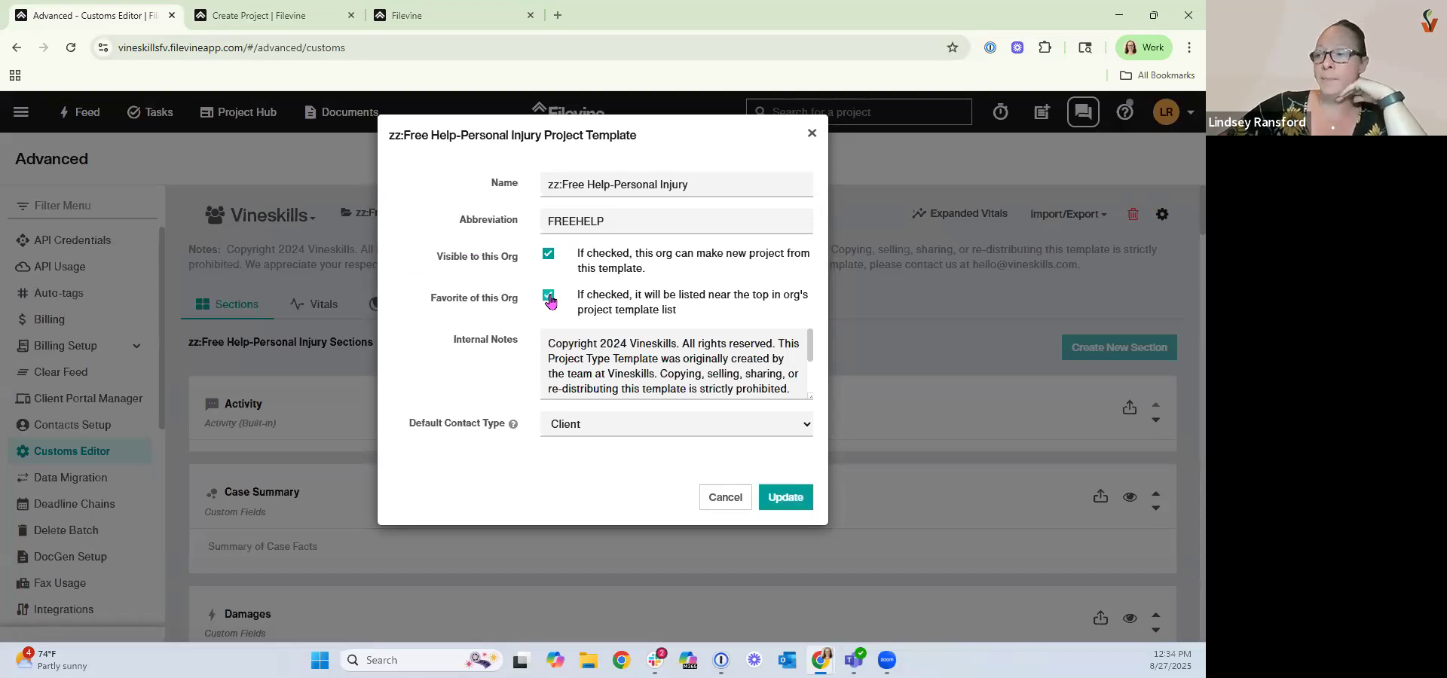
click(795, 494)
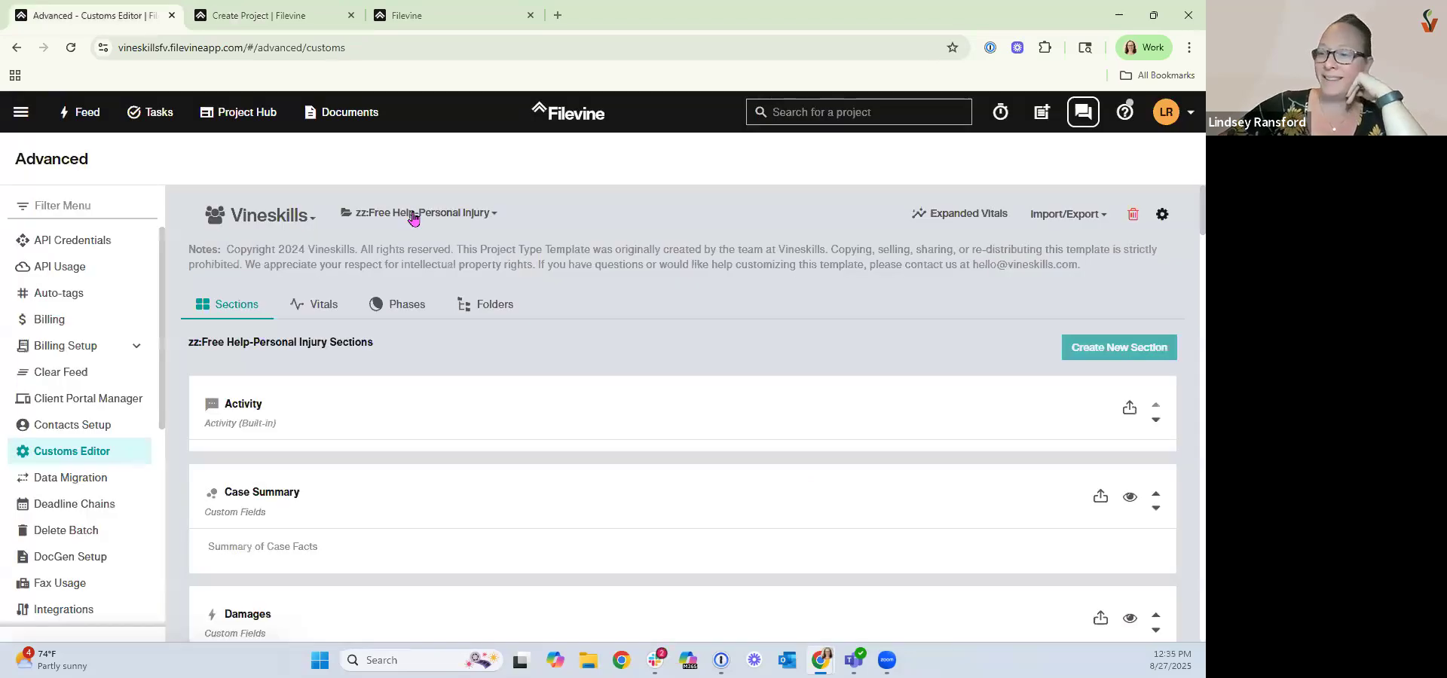
Browse the project type selector to find where the favorited template is listed.
click(413, 215)
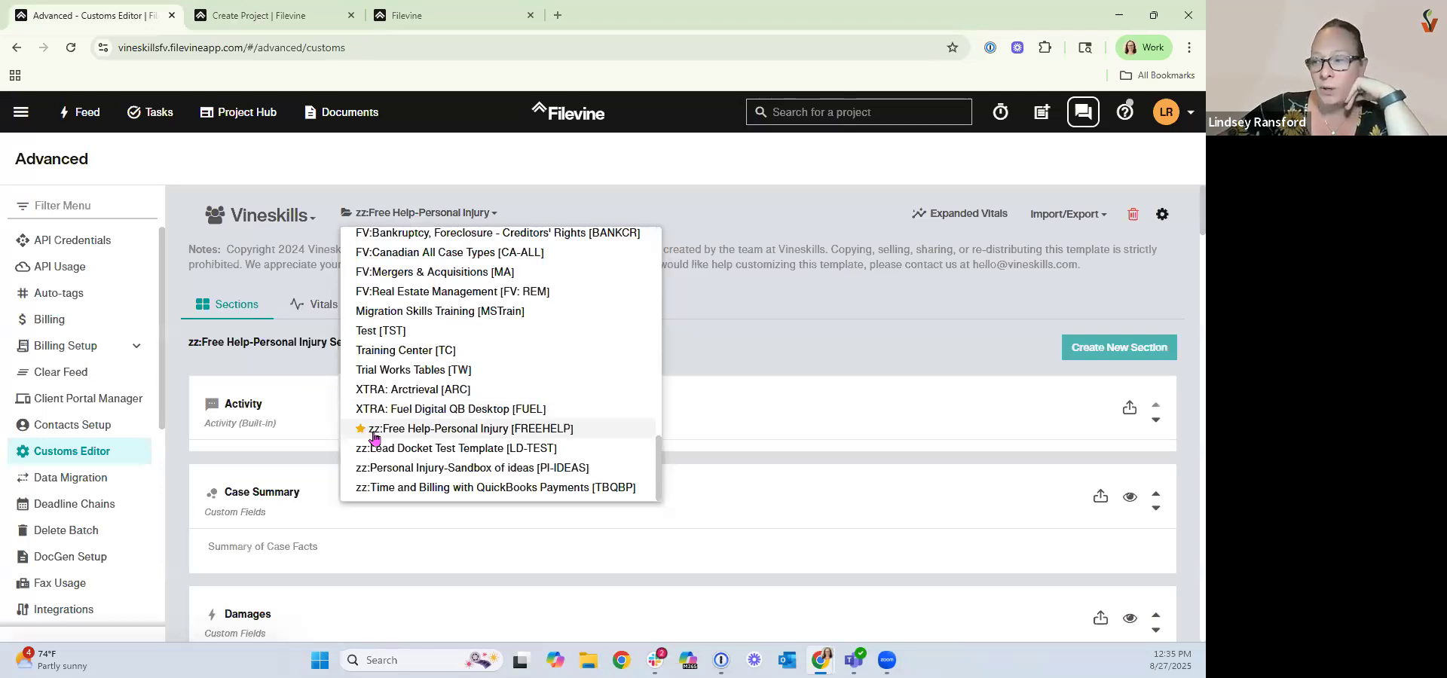
scroll(371, 437, up, 5)
scroll(374, 439, up, 6)
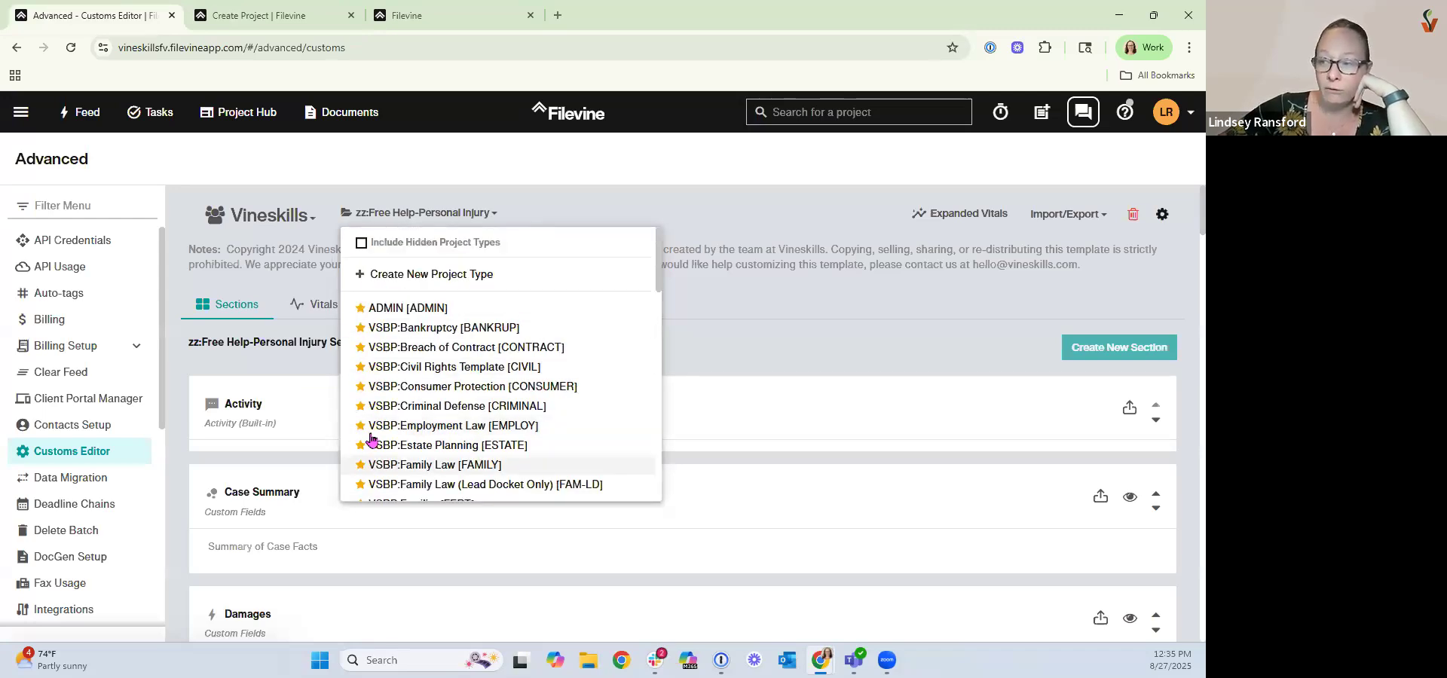
scroll(372, 439, down, 2)
scroll(372, 439, down, 5)
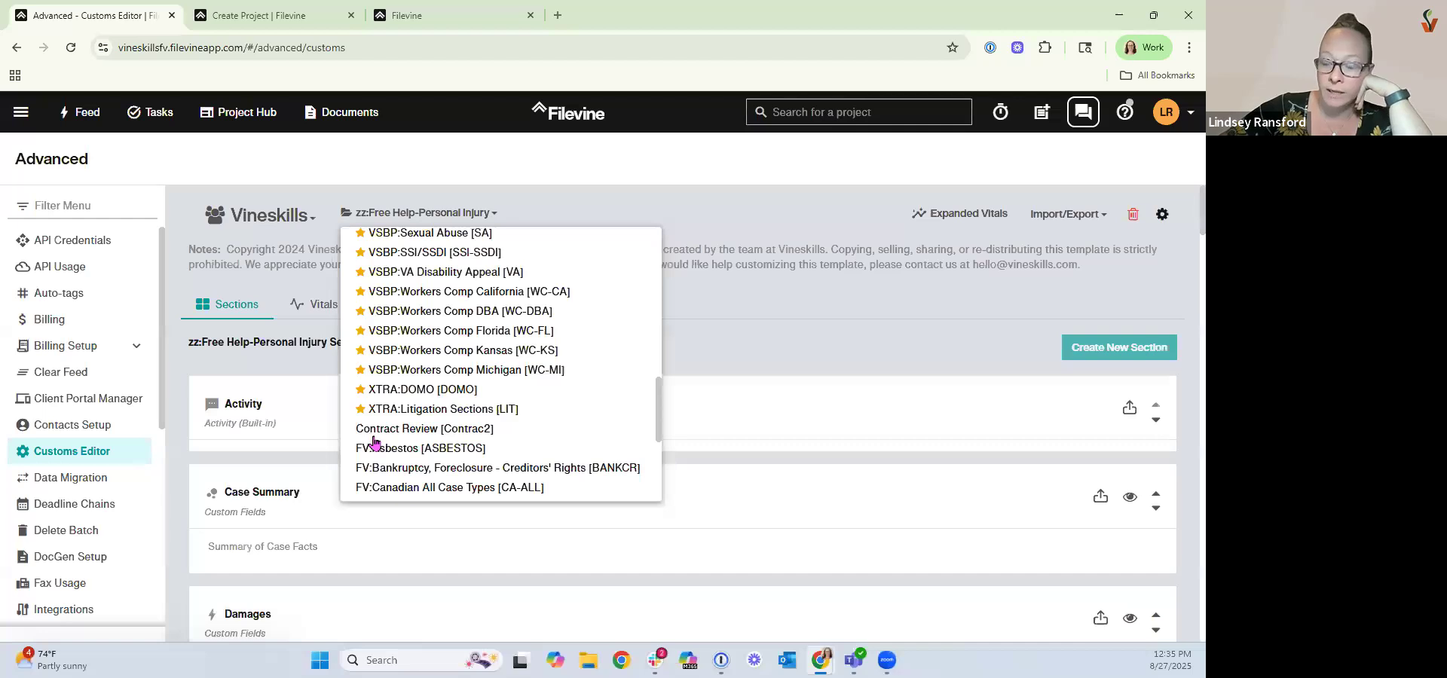
scroll(372, 439, up, 10)
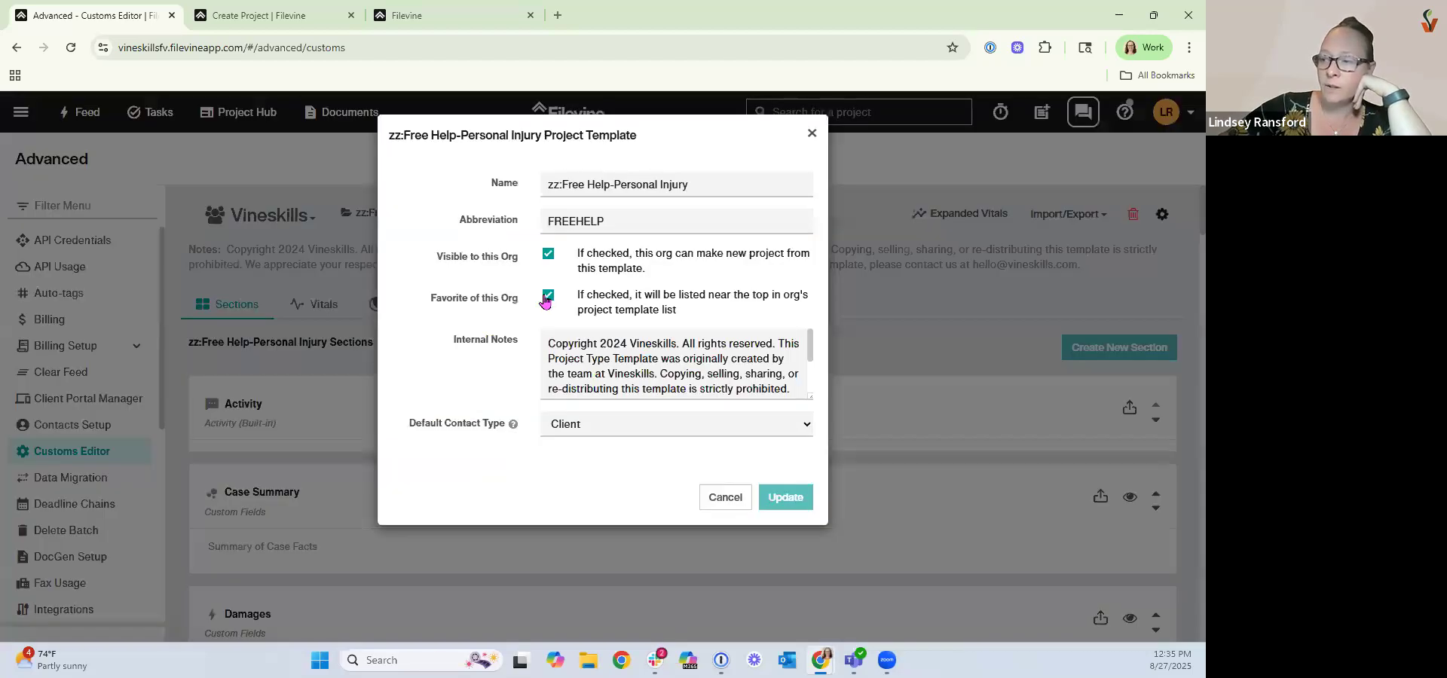
click(548, 297)
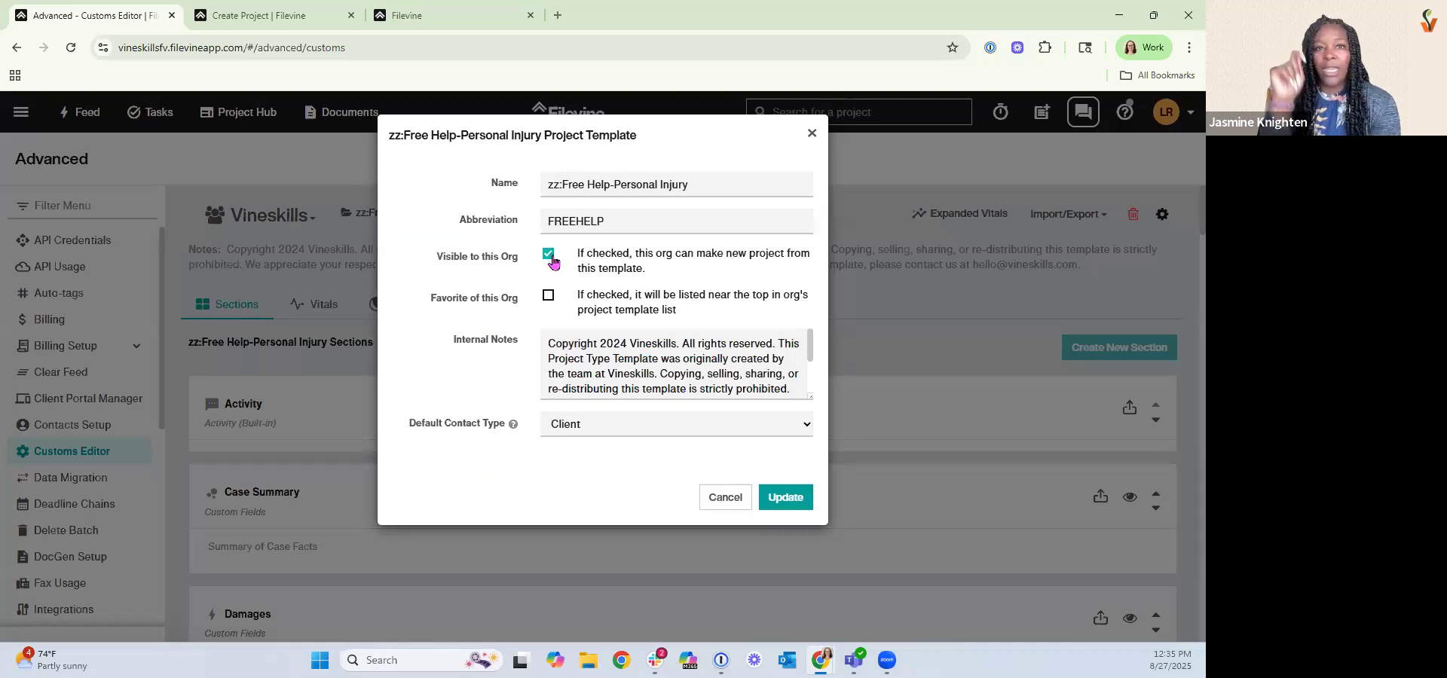
key(Escape)
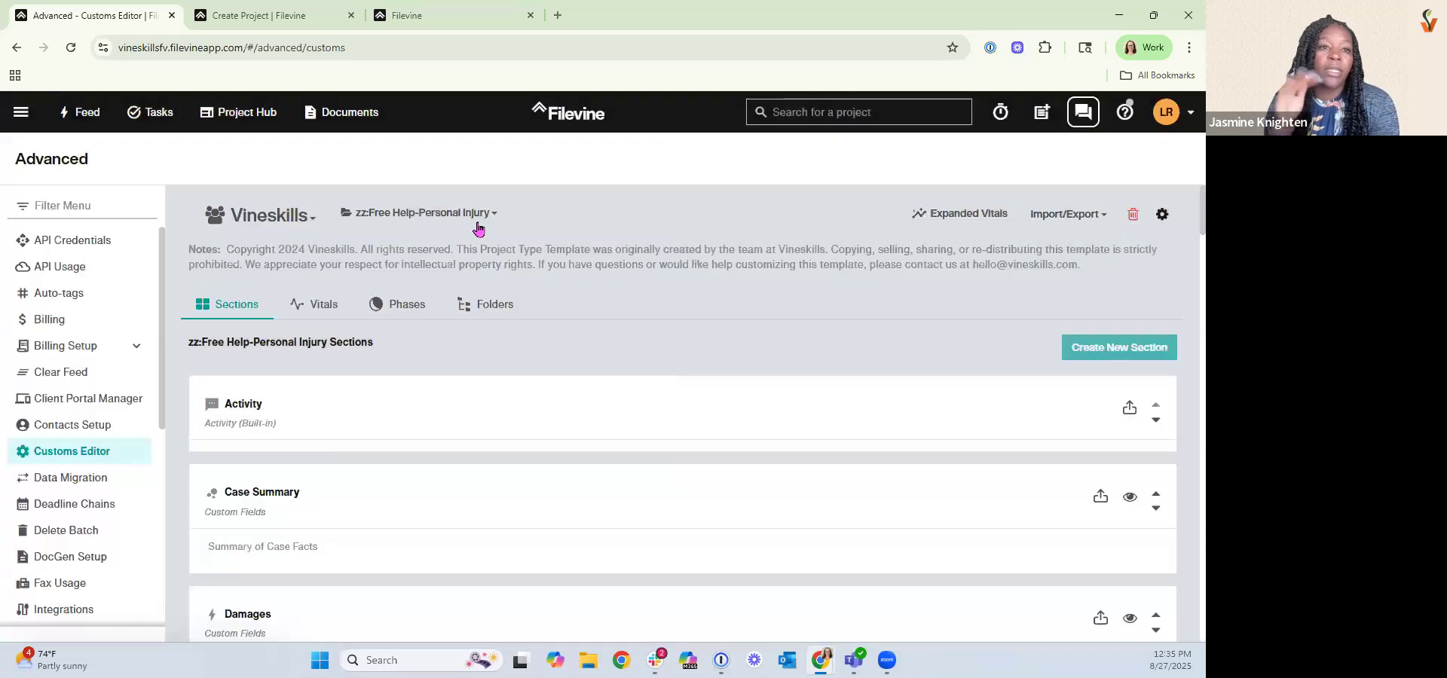
Include hidden project types in the project type selector and browse the list.
click(371, 218)
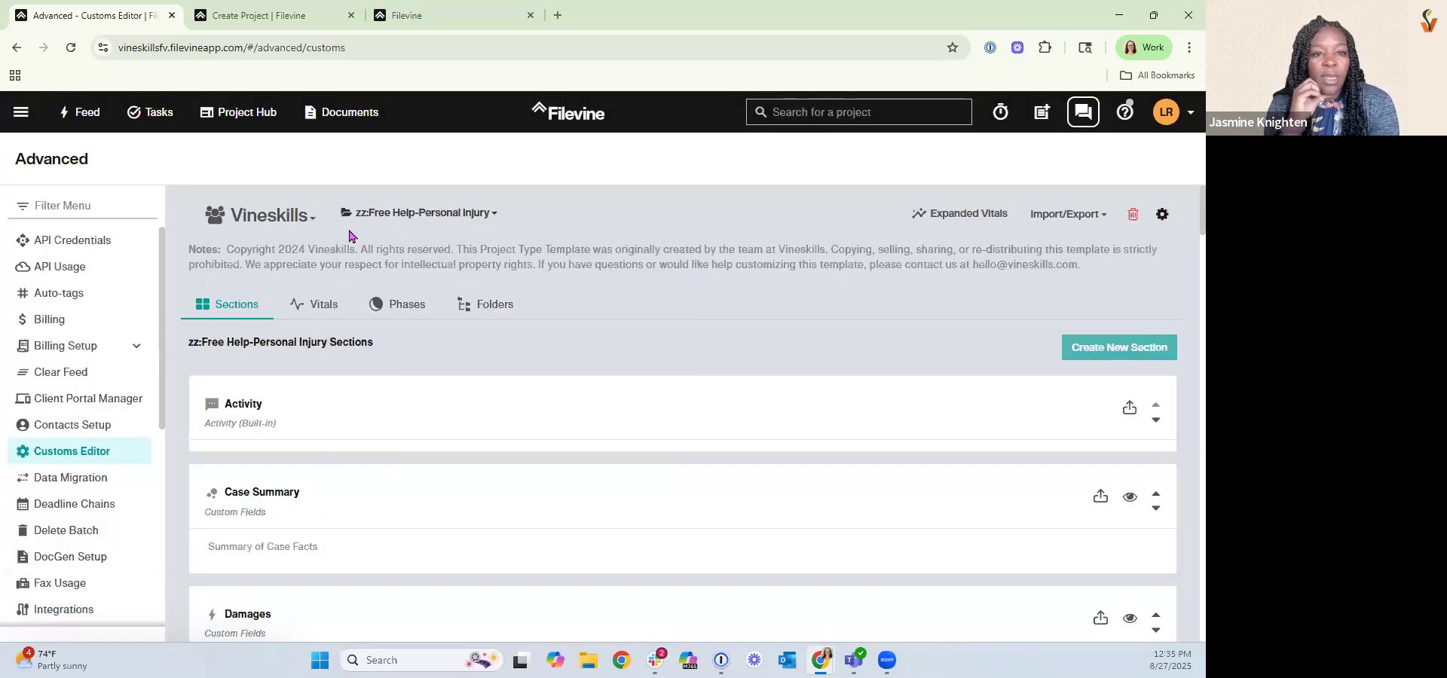
click(362, 243)
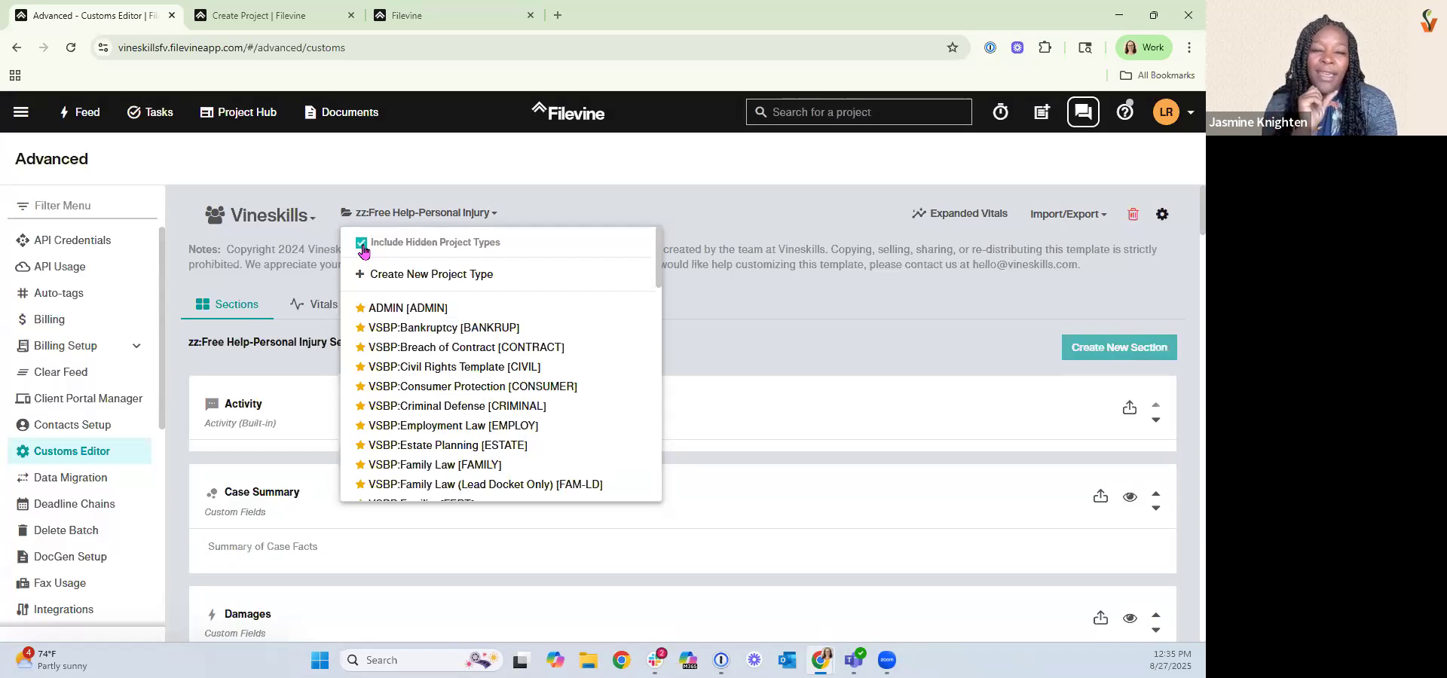
scroll(470, 377, down, 5)
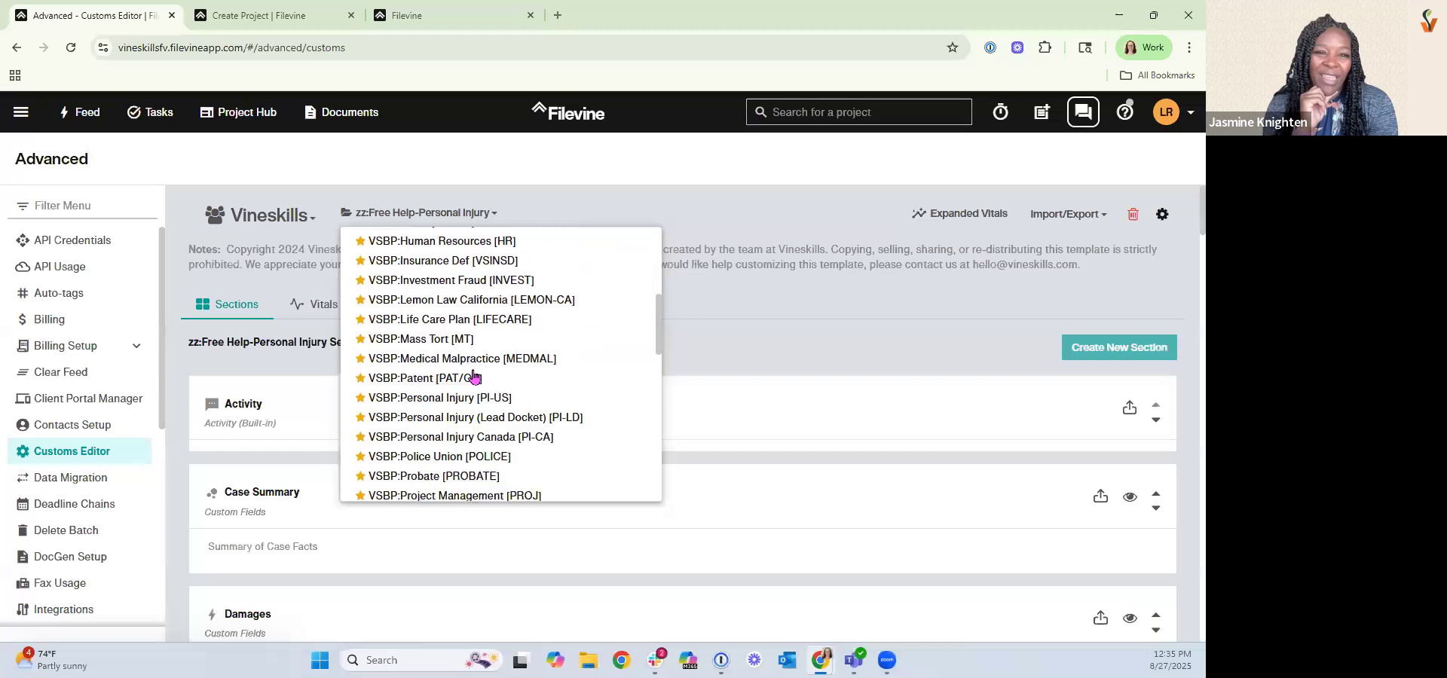
scroll(473, 377, down, 3)
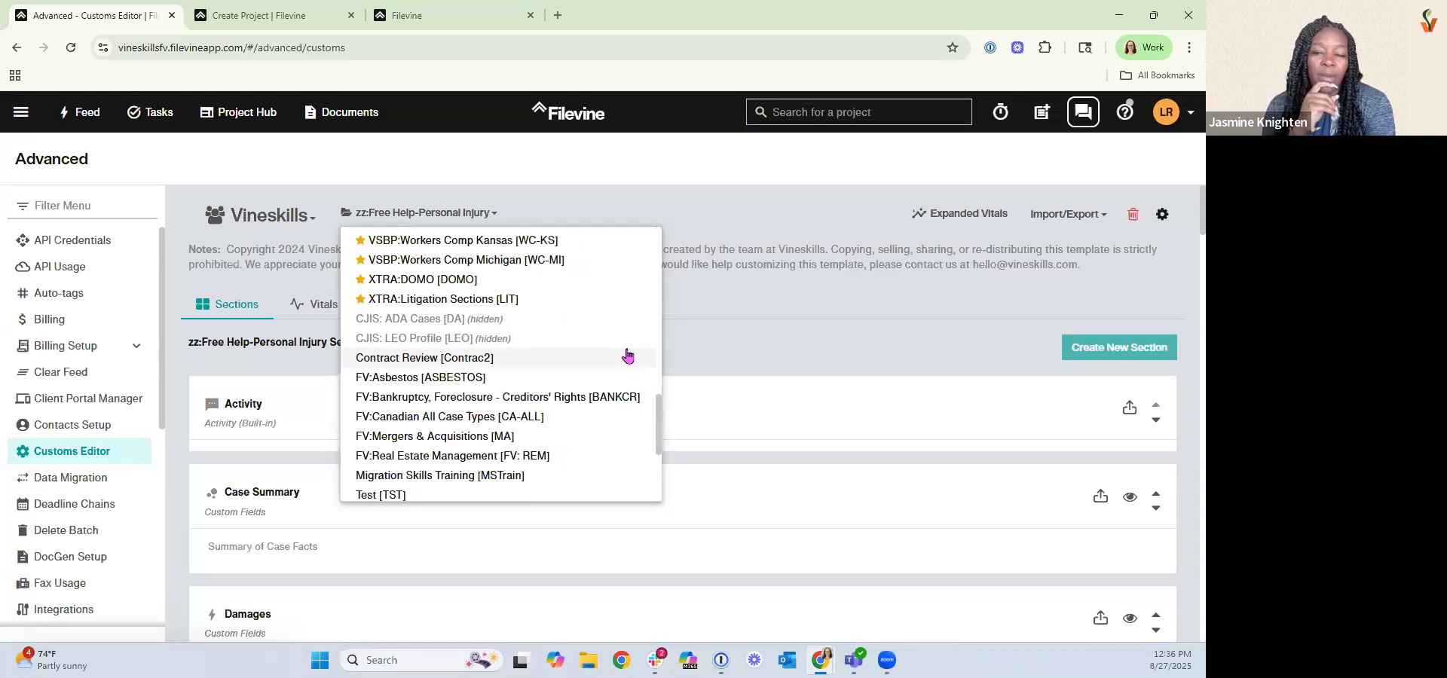
click(729, 306)
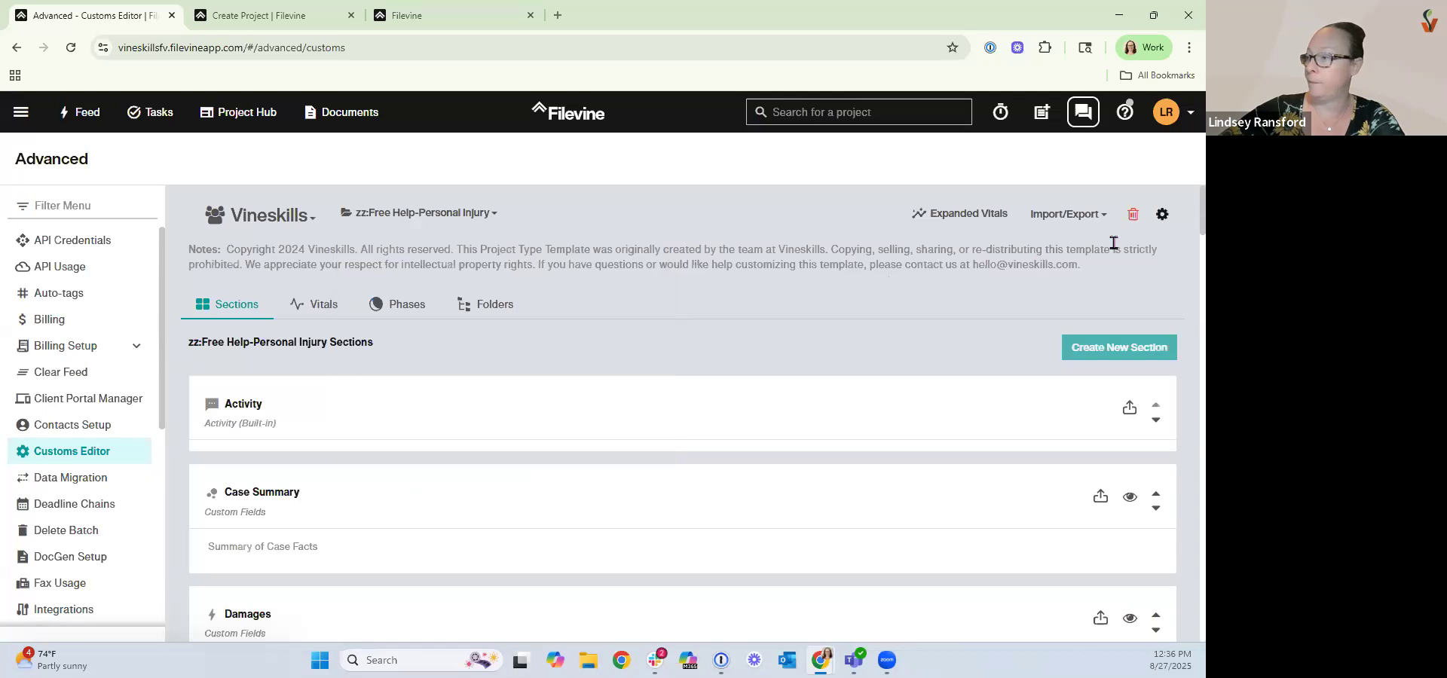
Reopen the template settings, then select the copyright notes shown for the project type.
click(1164, 214)
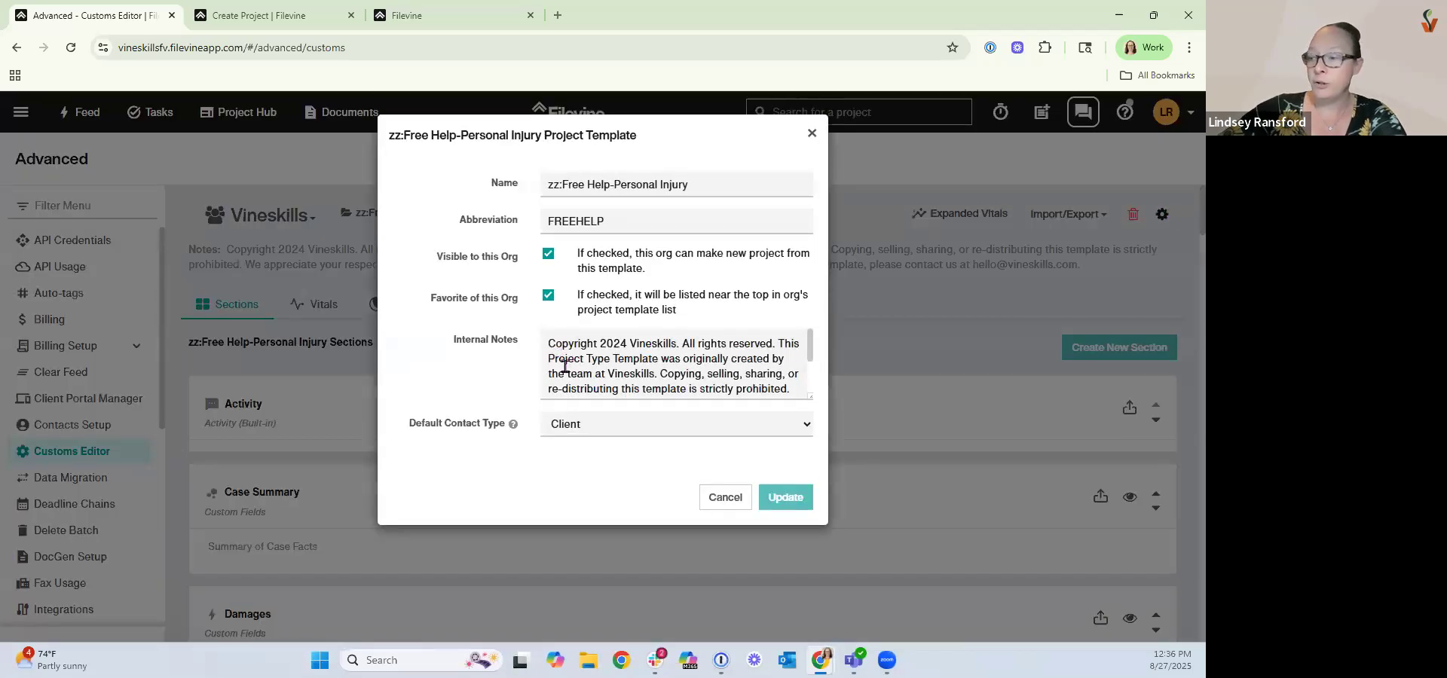
click(720, 497)
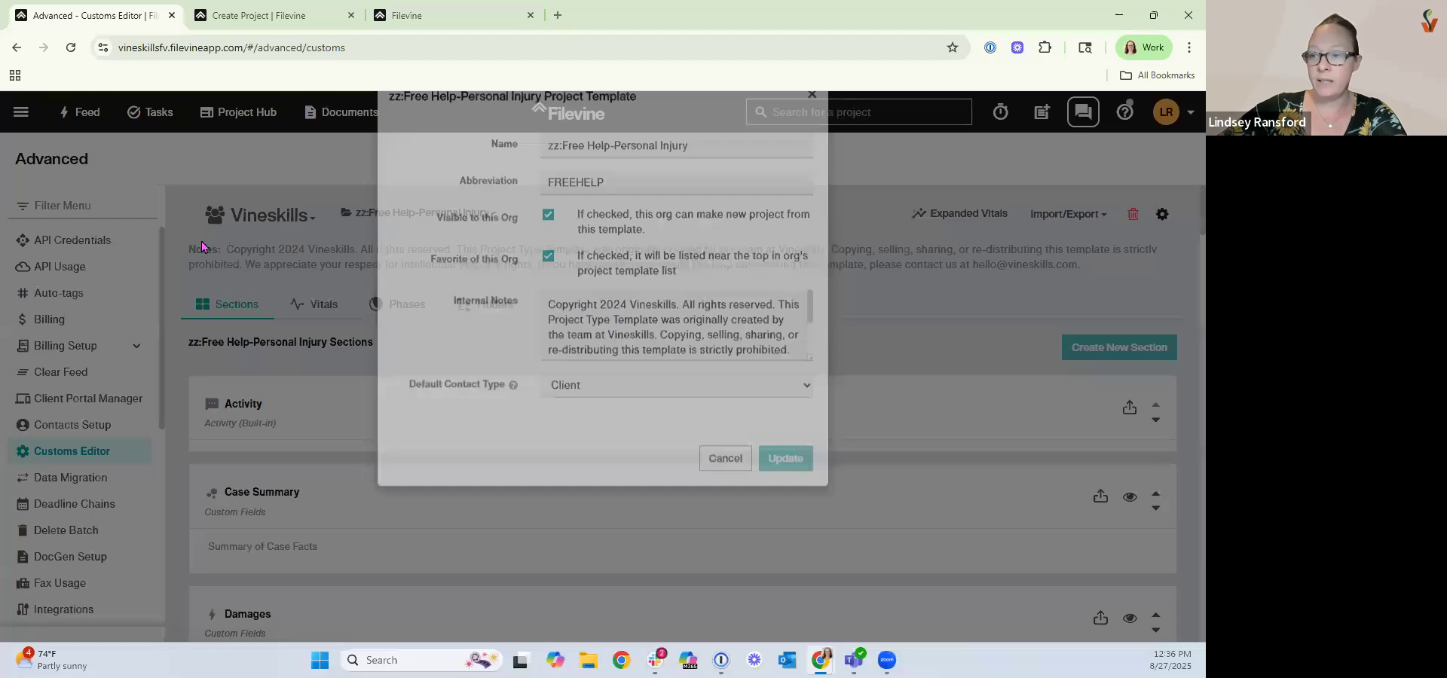
drag(188, 249, 1092, 276)
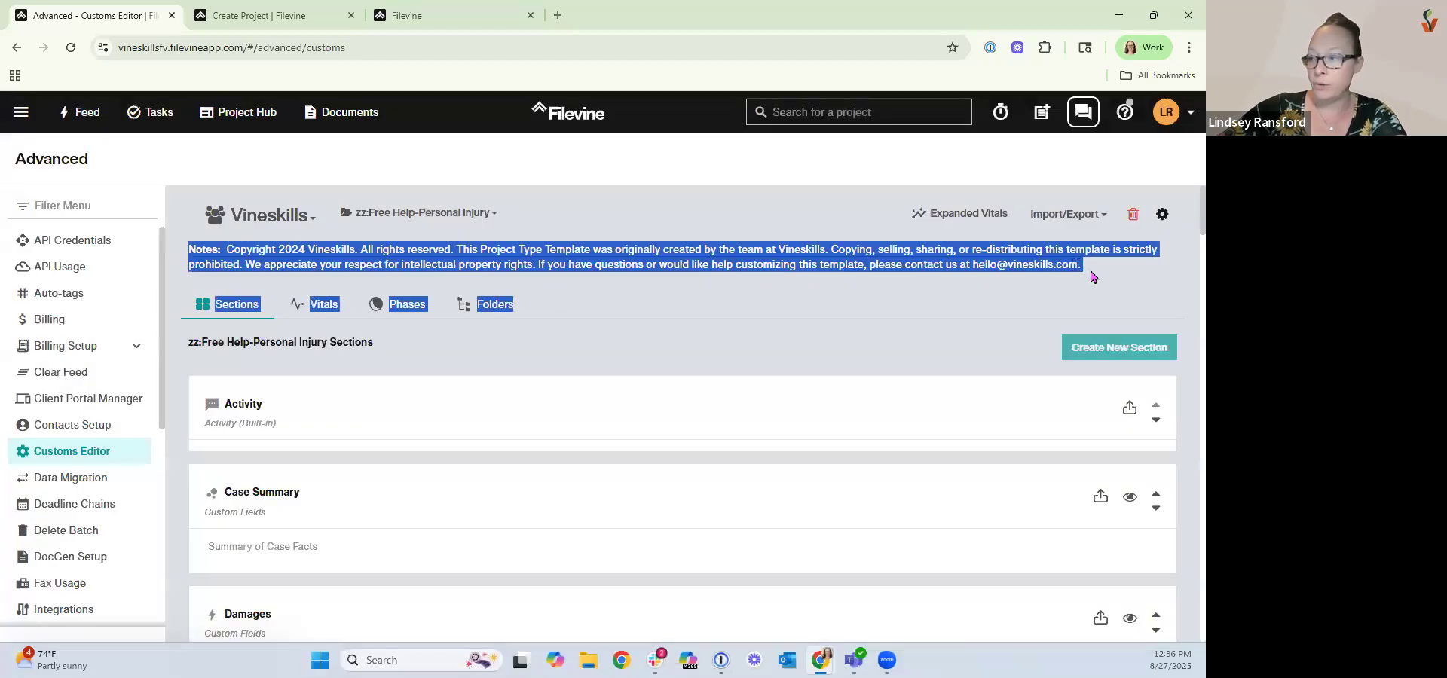
click(899, 270)
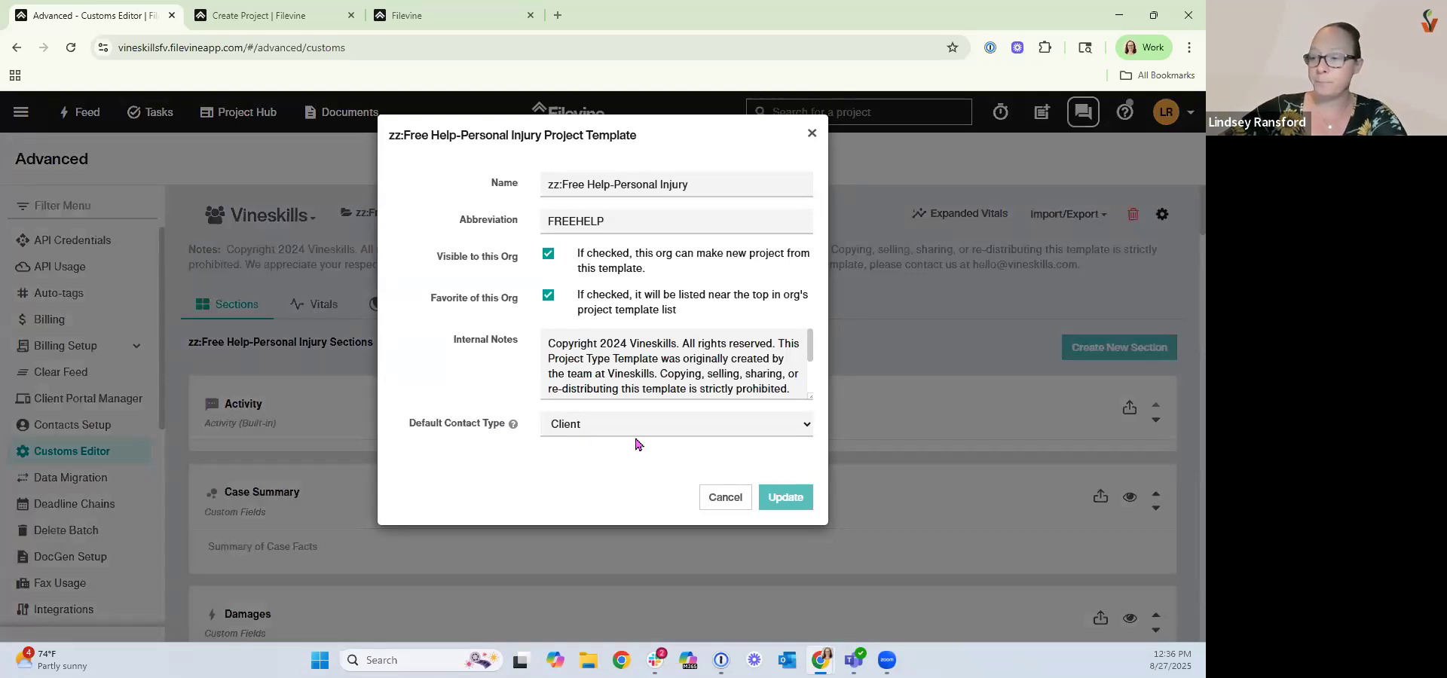
Try setting the template's default contact type to Partner, then cancel the settings.
click(571, 430)
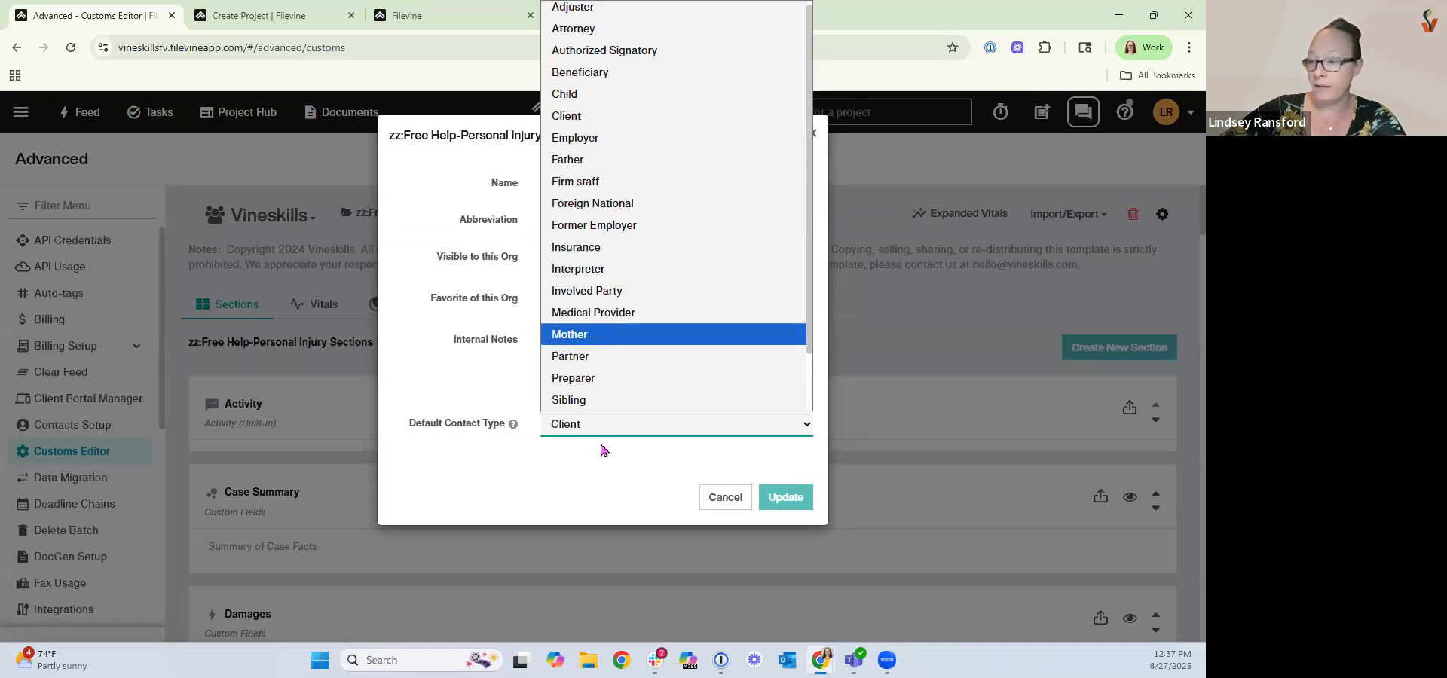
click(586, 357)
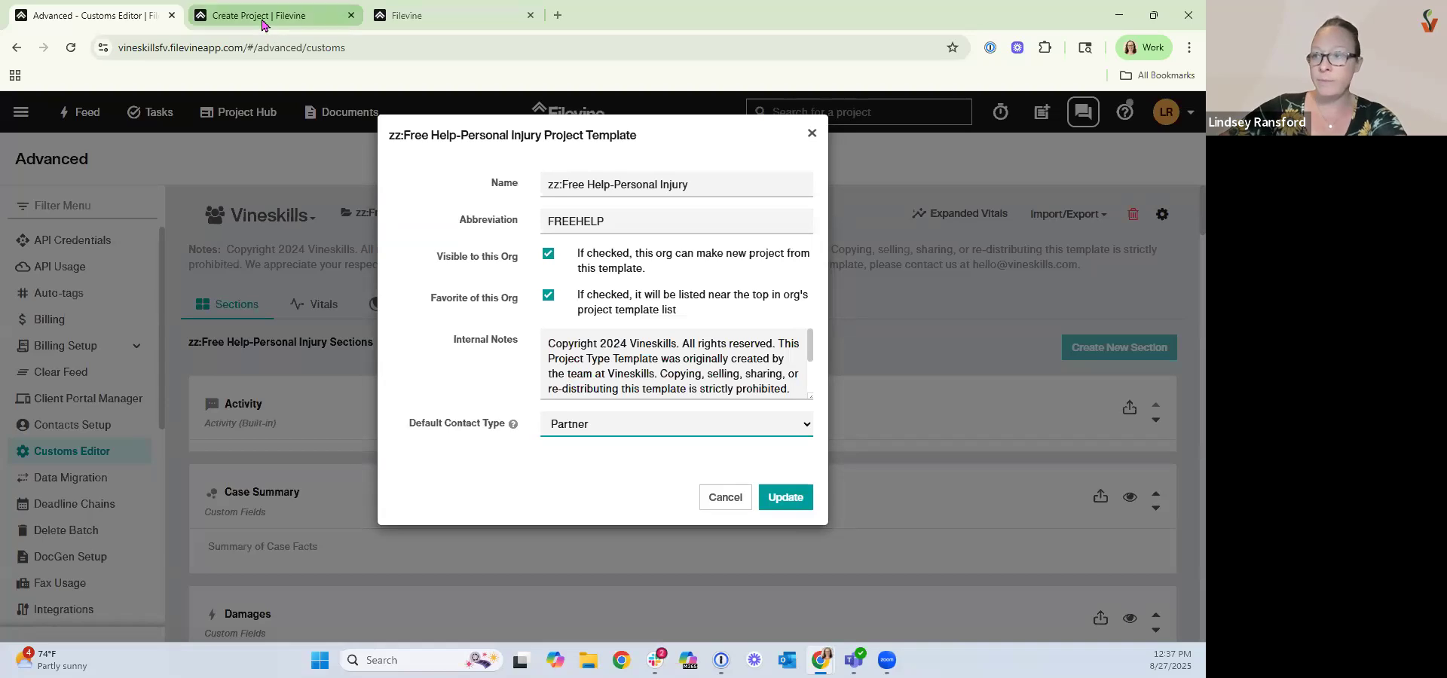
click(349, 17)
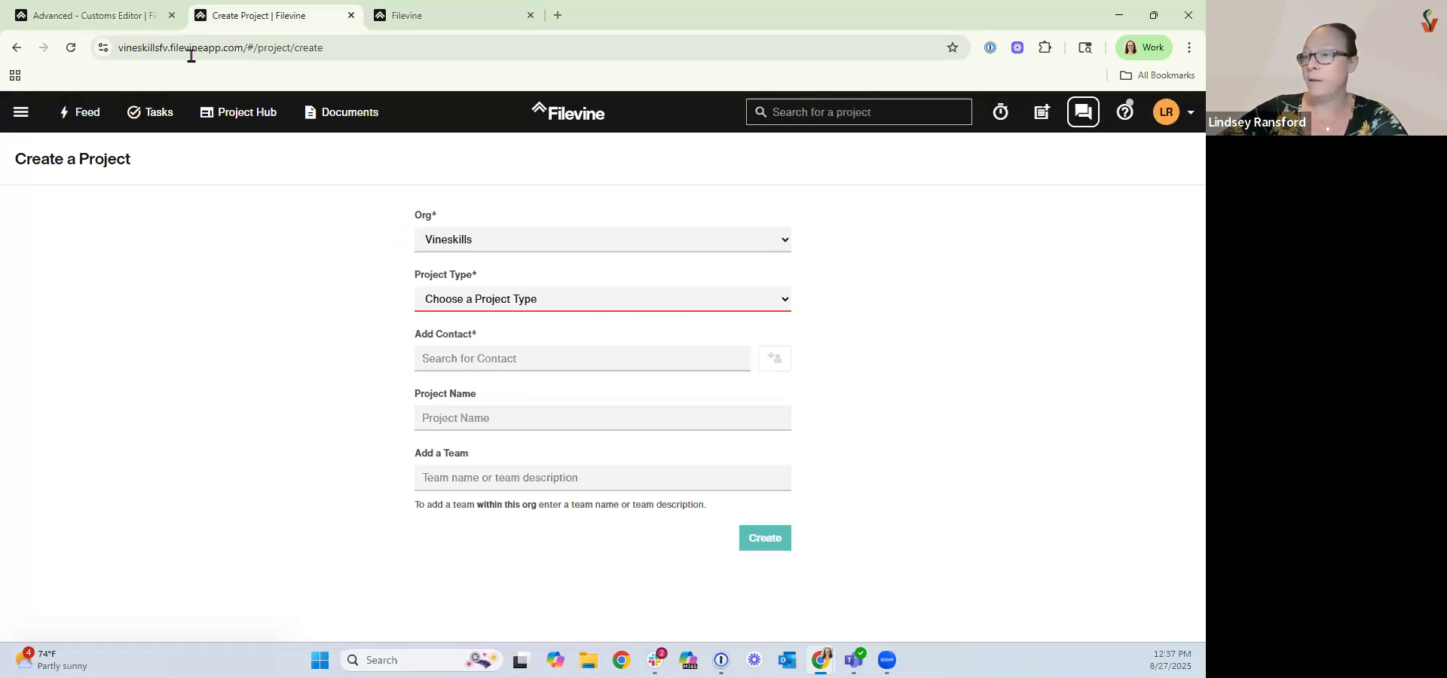
click(154, 17)
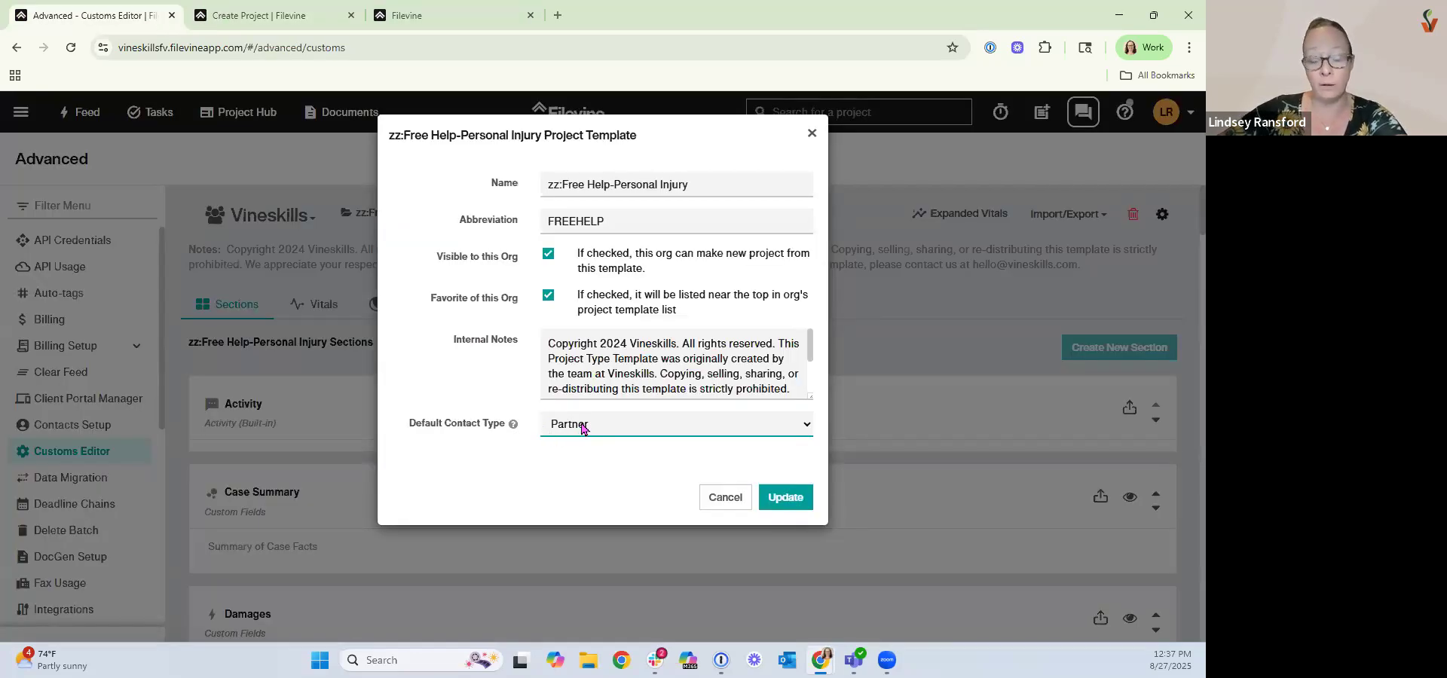
click(725, 497)
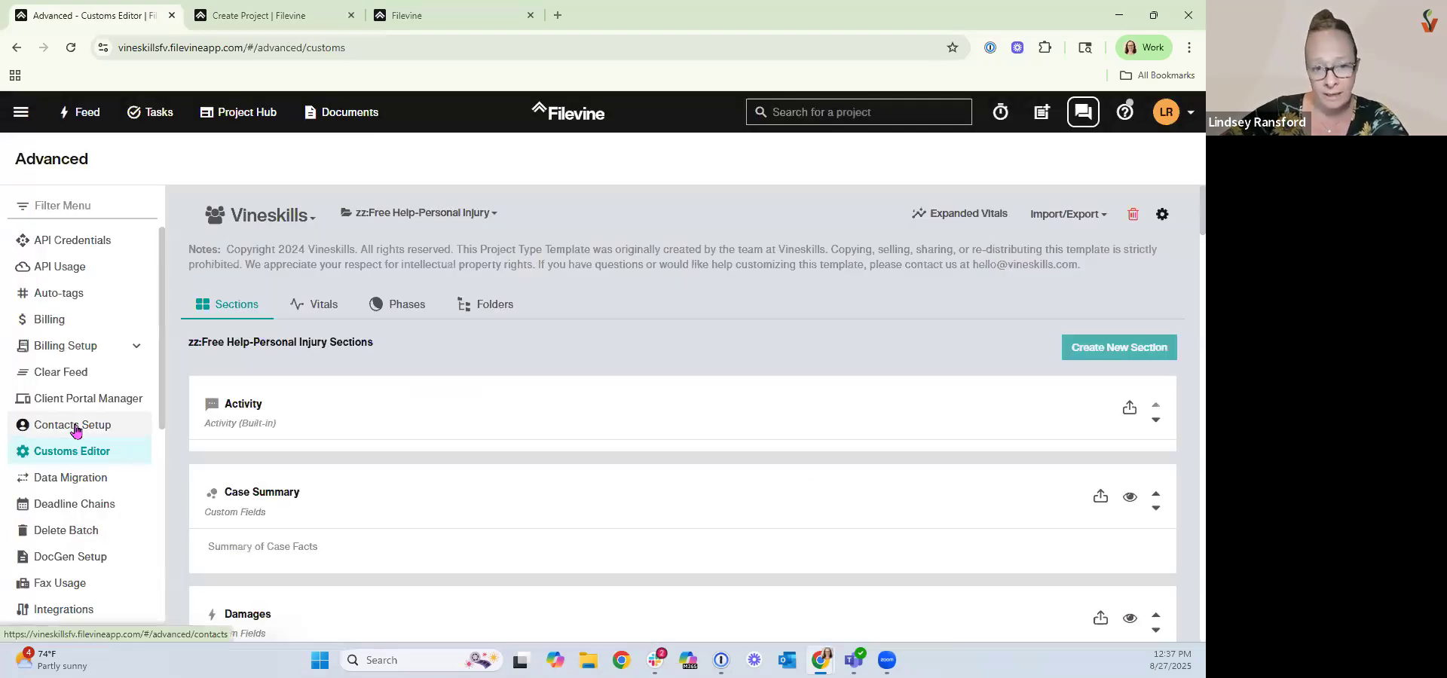
Open Contacts Setup for the Vineskills org and view the contact types and labels.
click(75, 427)
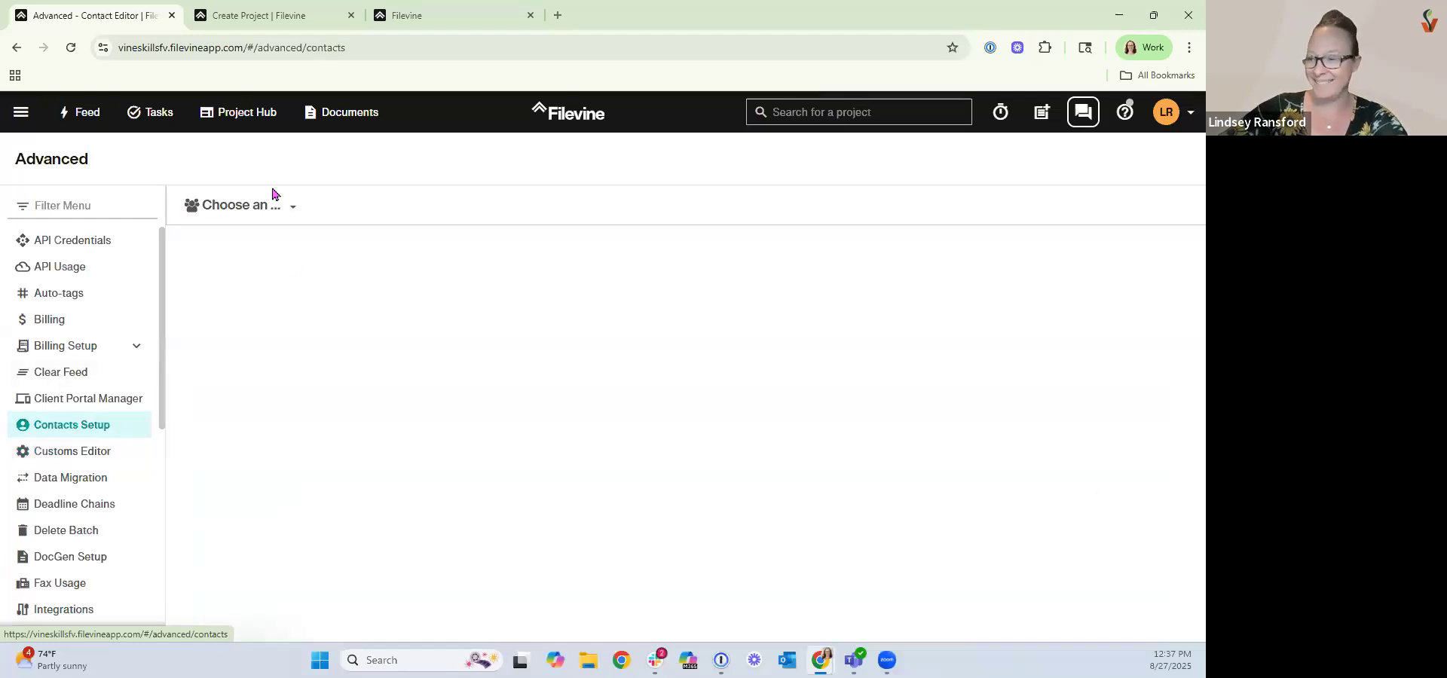
click(273, 204)
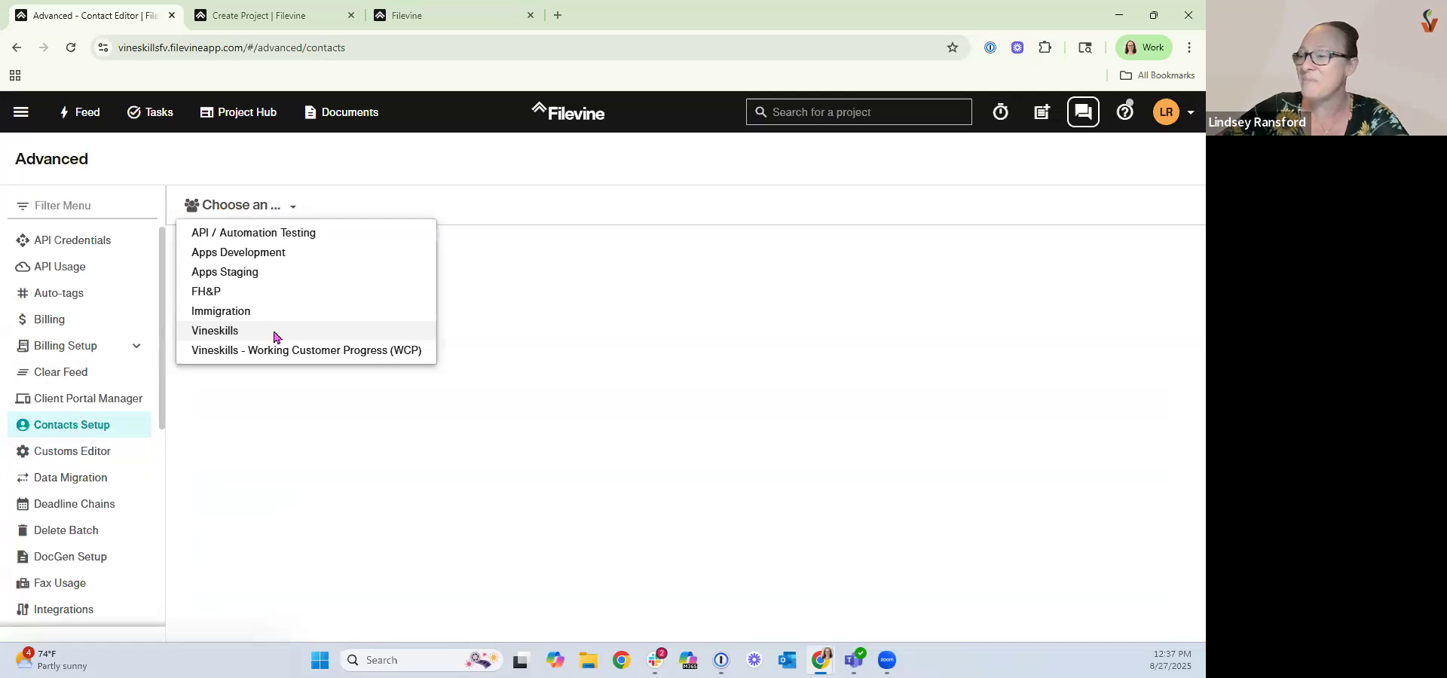
click(274, 333)
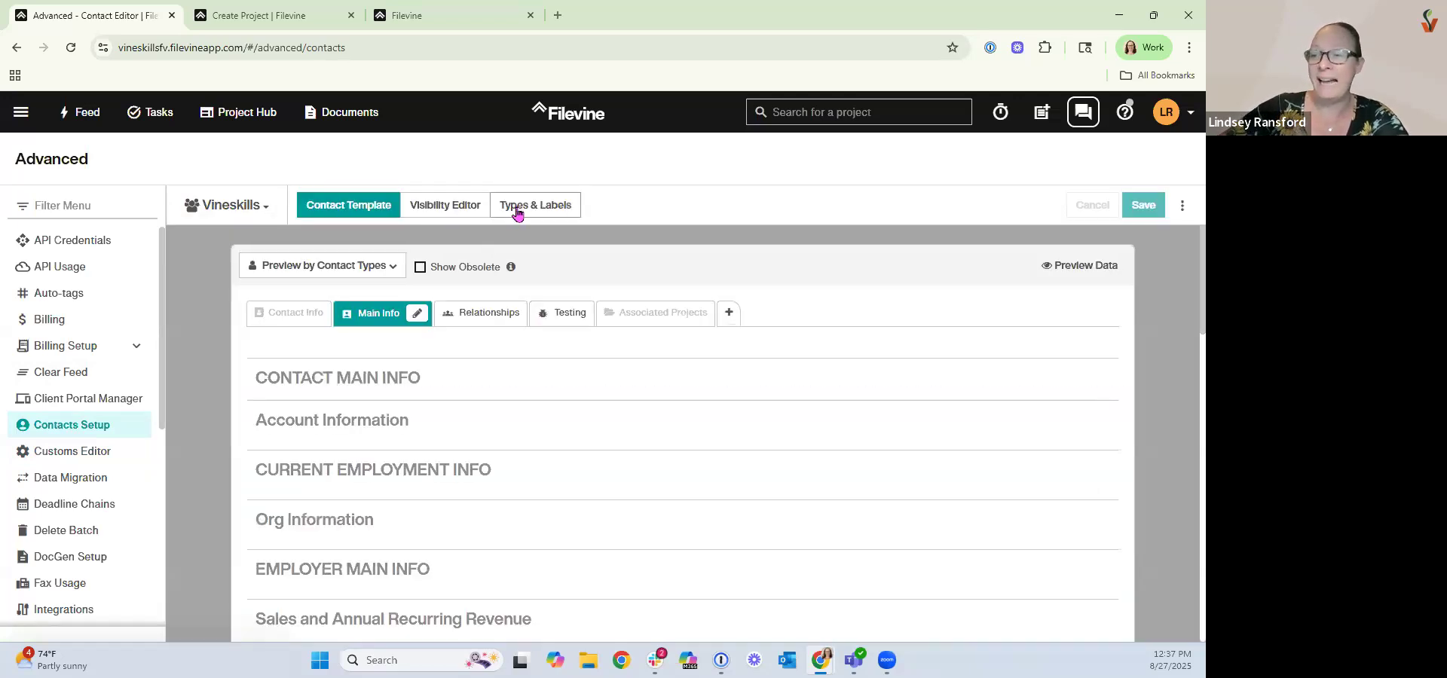
click(517, 214)
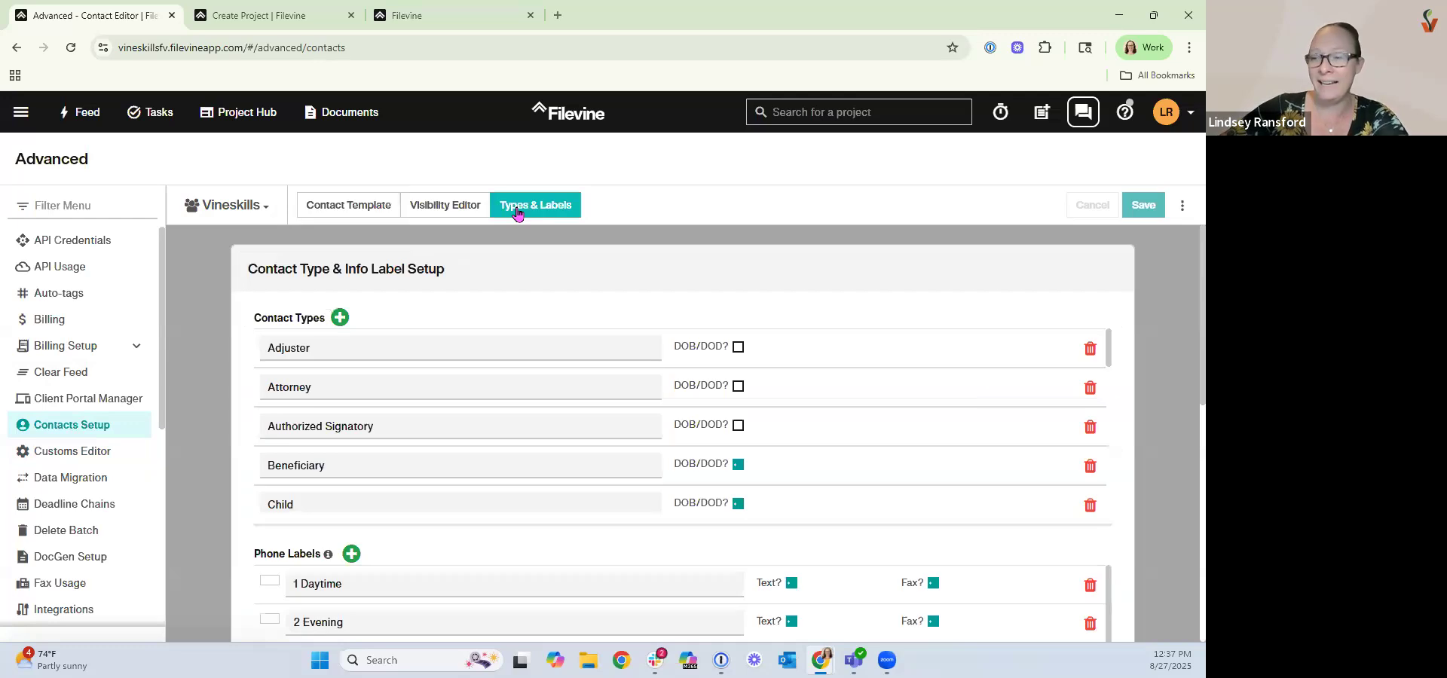
Add a new contact type named Petitioner and save the contact setup.
click(341, 317)
text(Petitioner)
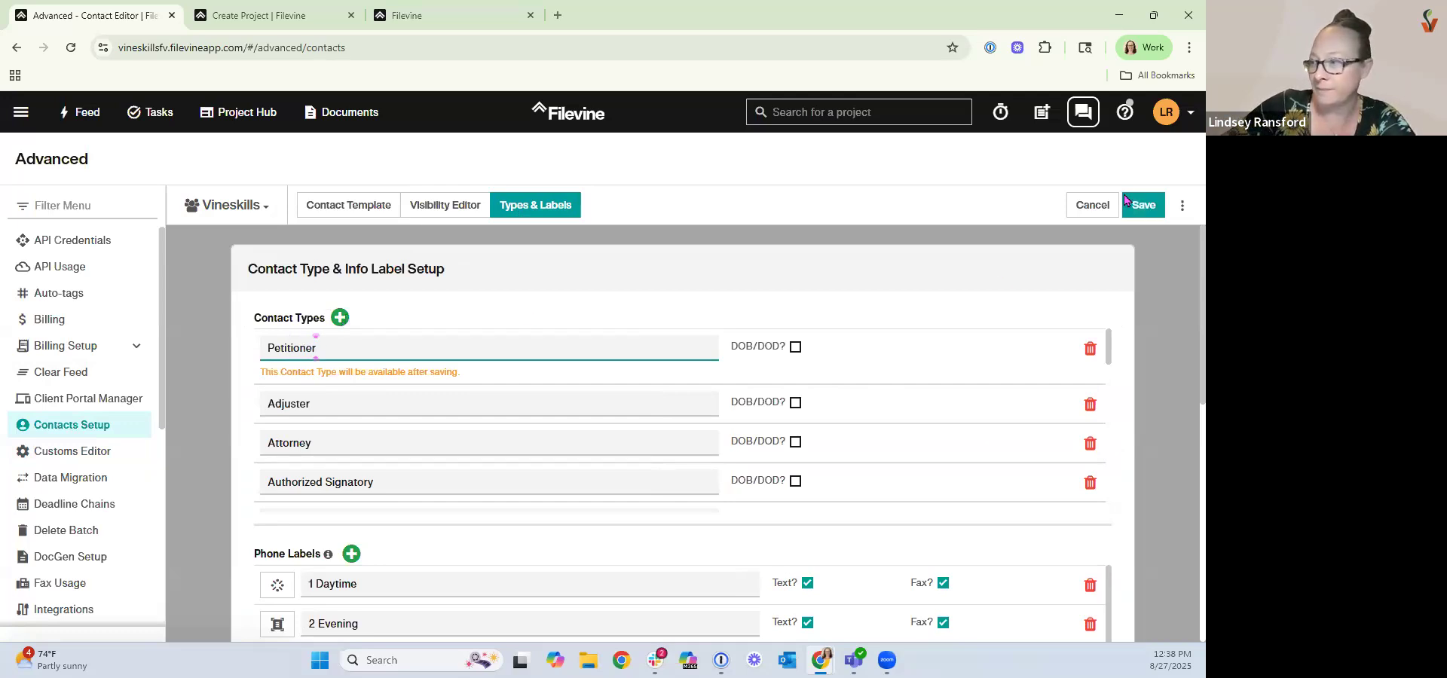
click(1144, 203)
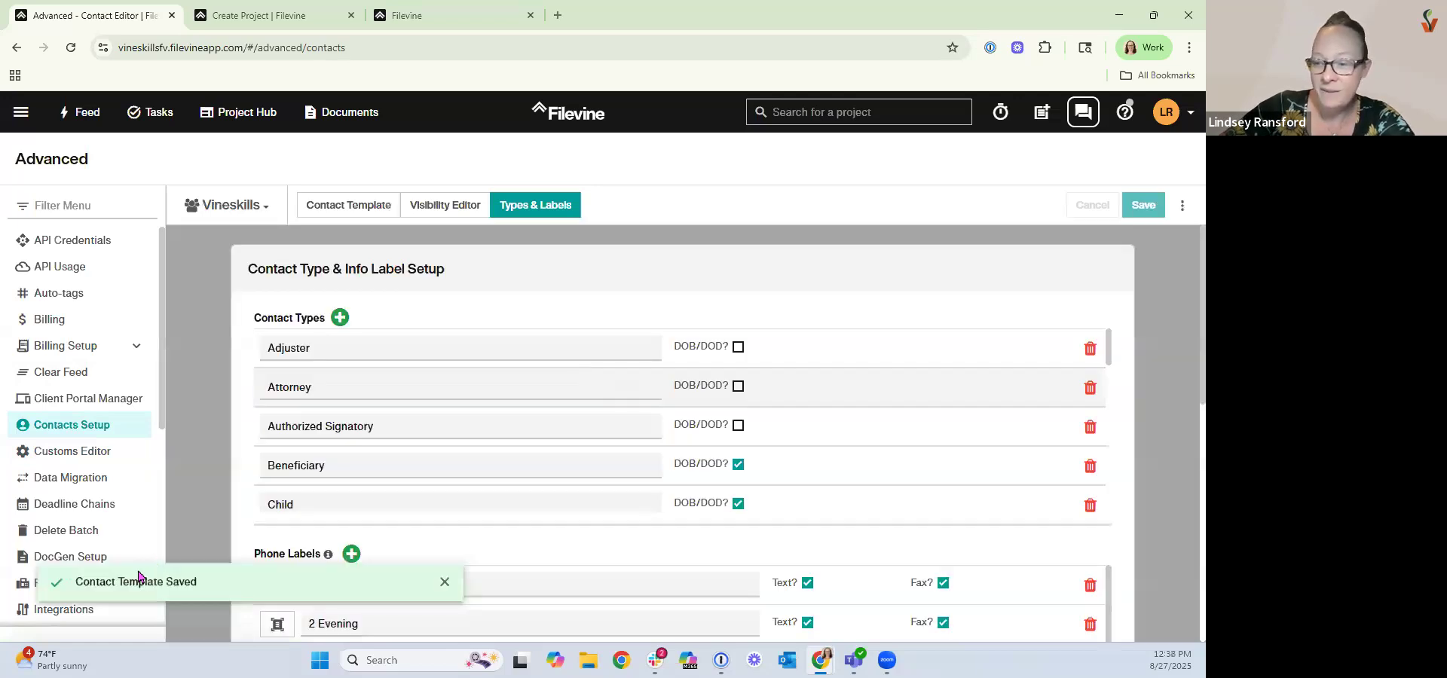
Open the Customs Editor for the Vineskills org and select the zz:Free Help-Personal Injury project type.
click(91, 450)
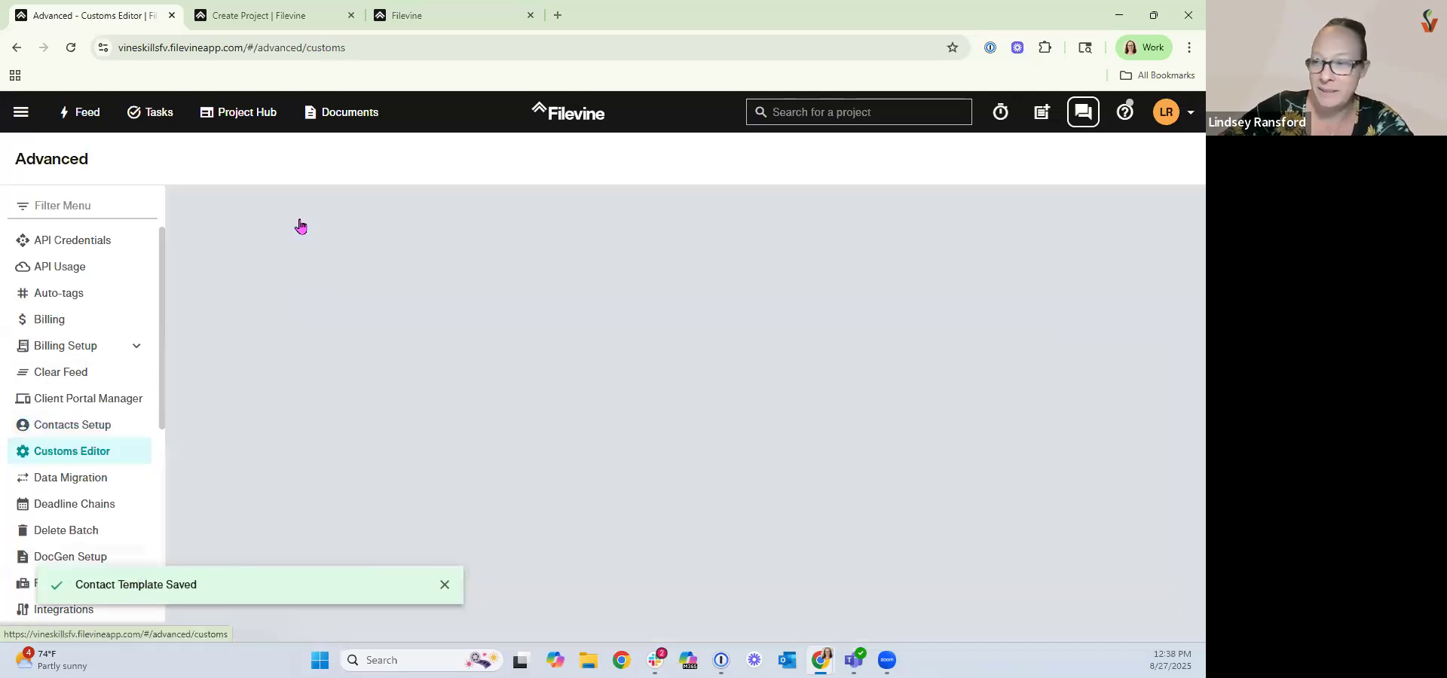
click(262, 214)
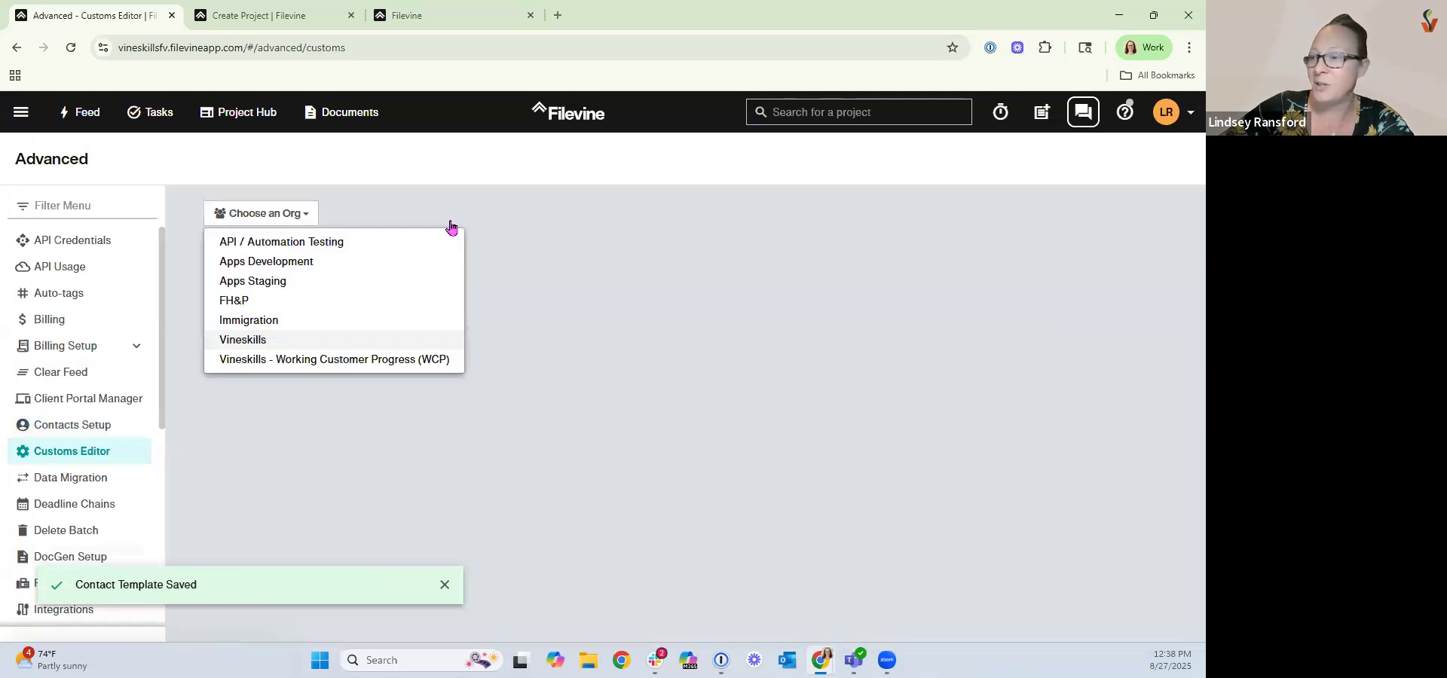
click(450, 340)
scroll(447, 354, down, 5)
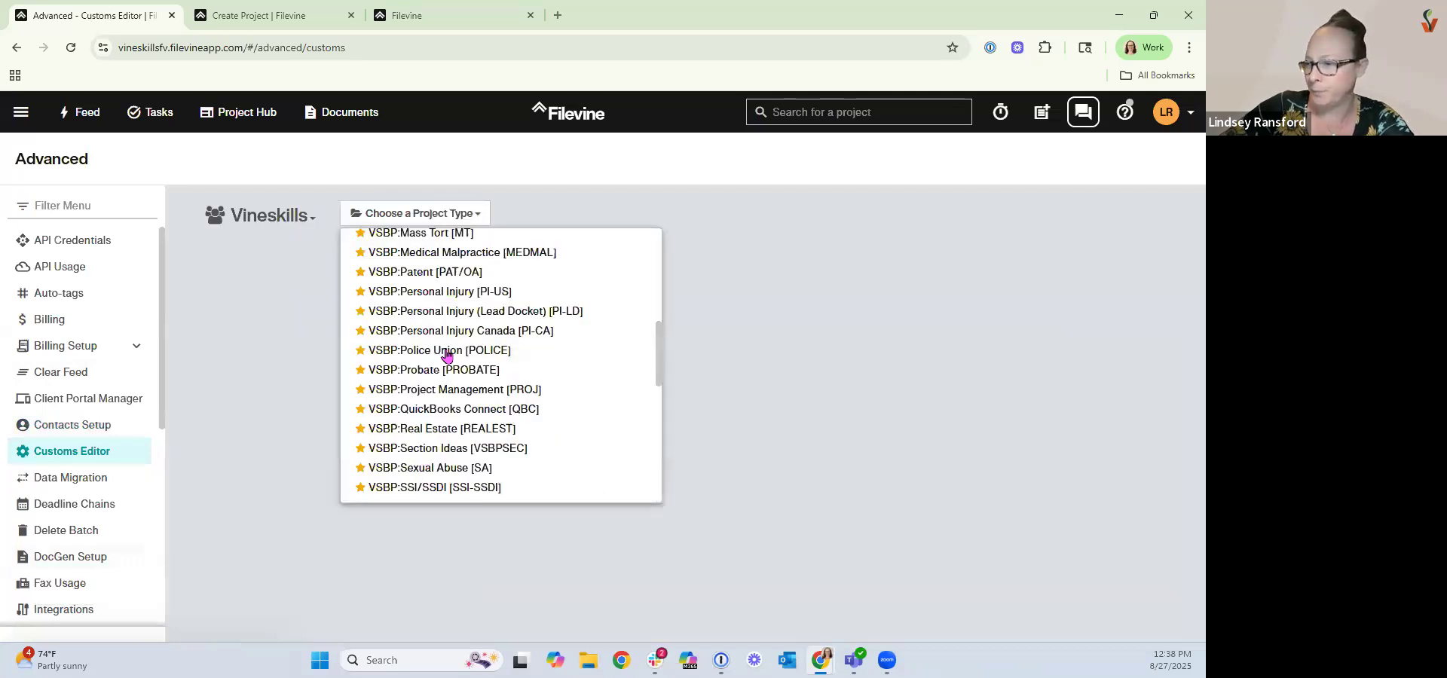
scroll(447, 354, down, 5)
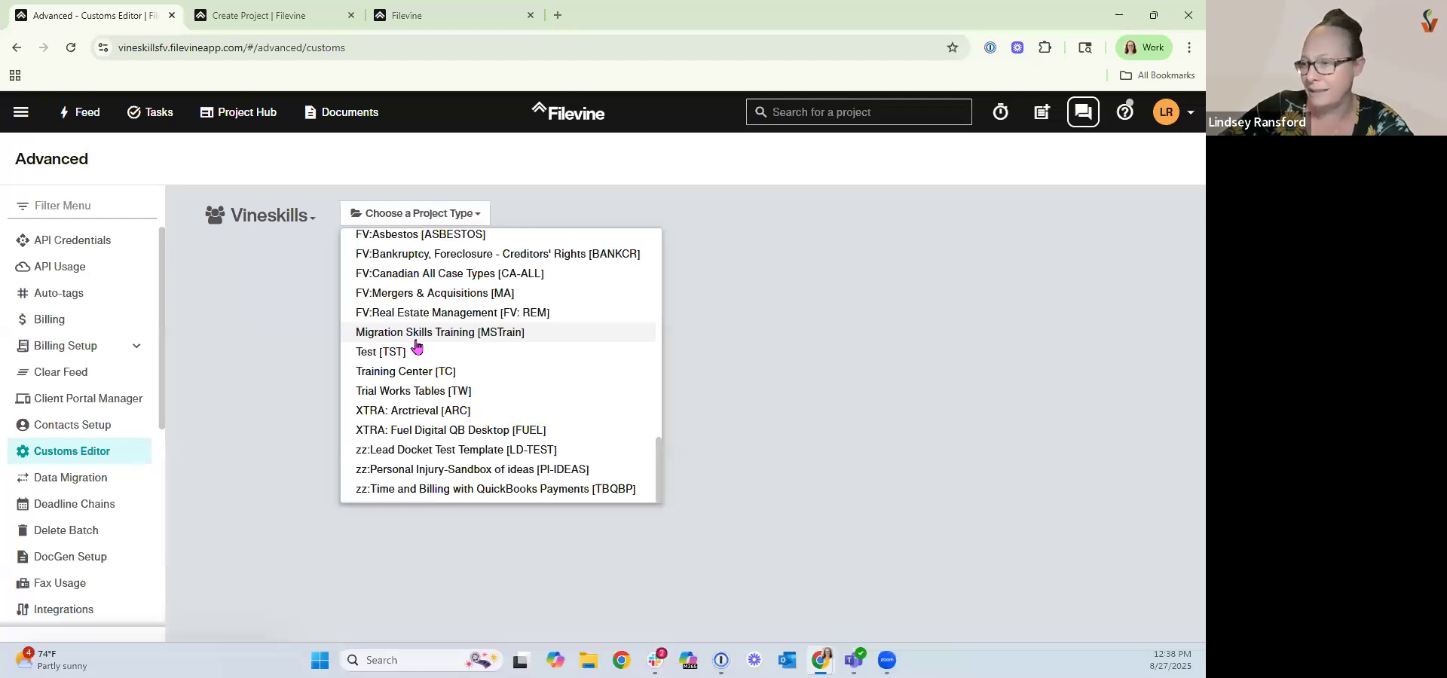
scroll(422, 358, up, 1)
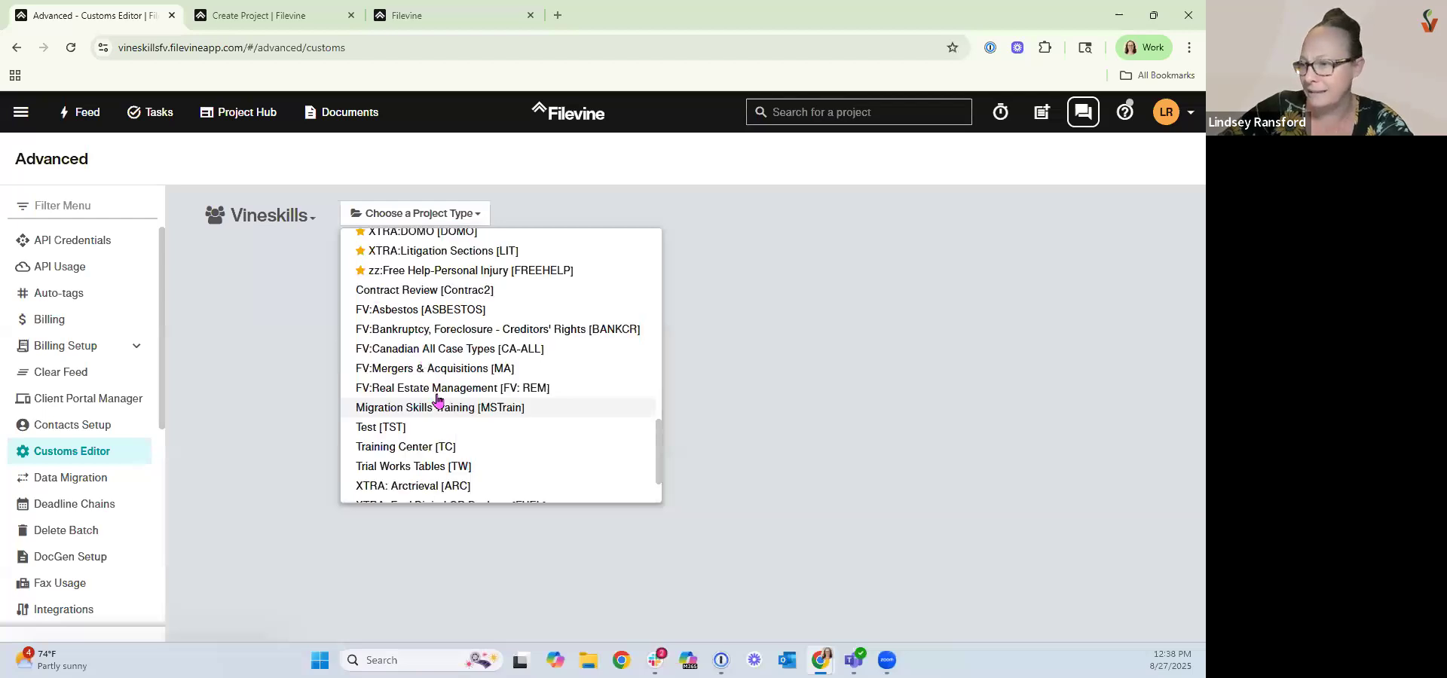
click(428, 273)
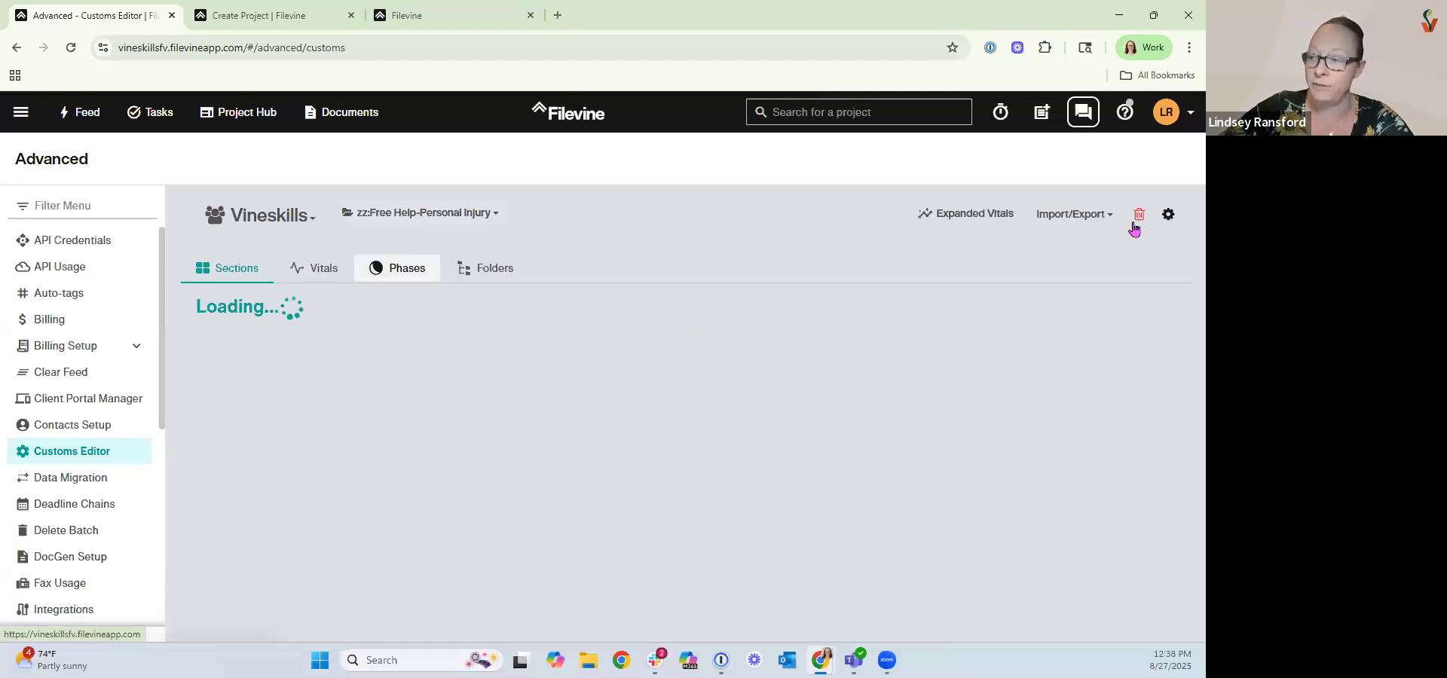
Open the template settings, review the default contact type options including Petitioner, and close with Update.
click(1162, 215)
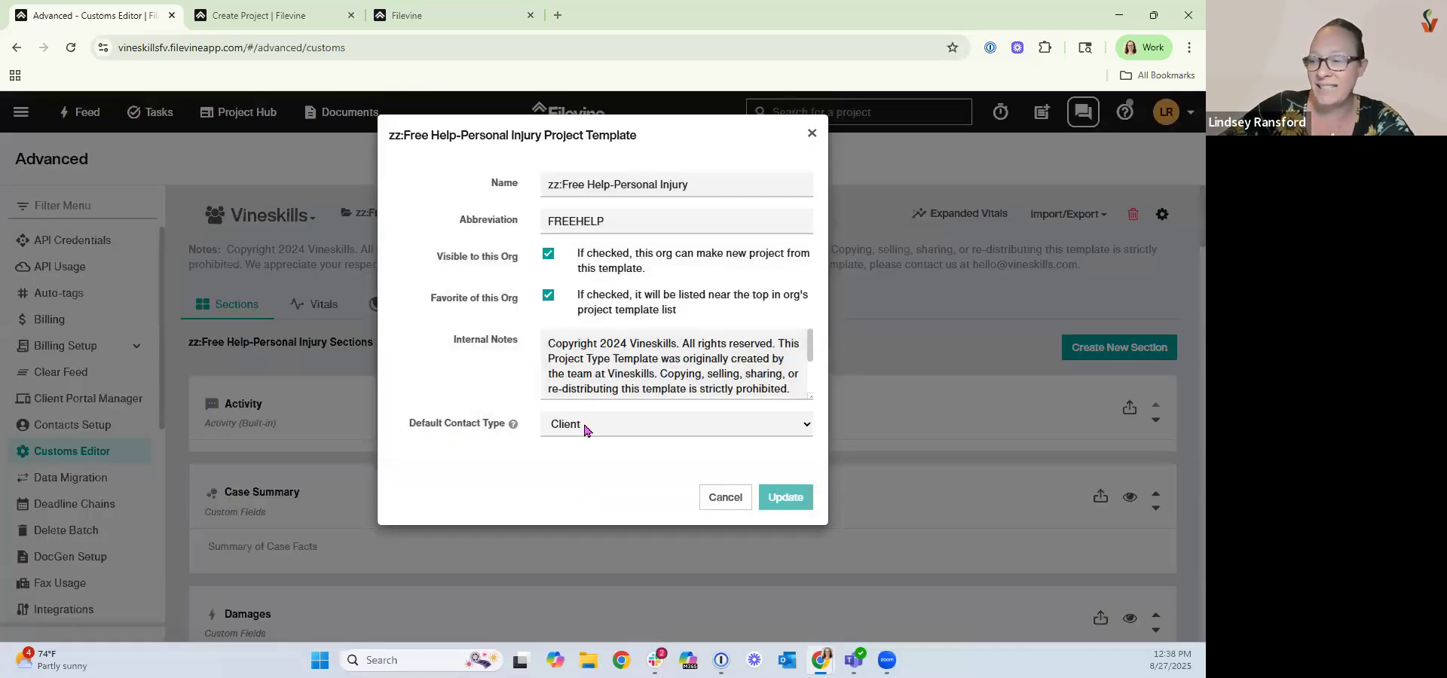
click(585, 426)
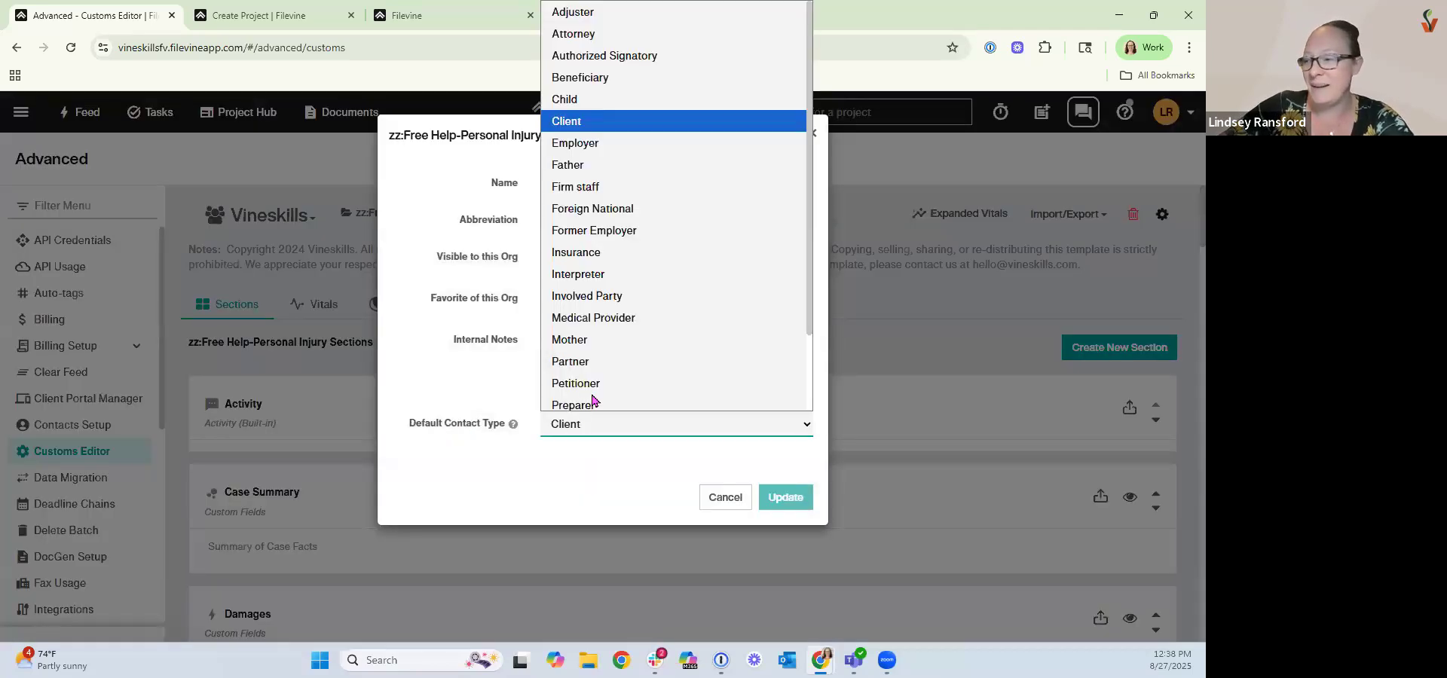
click(781, 497)
click(781, 493)
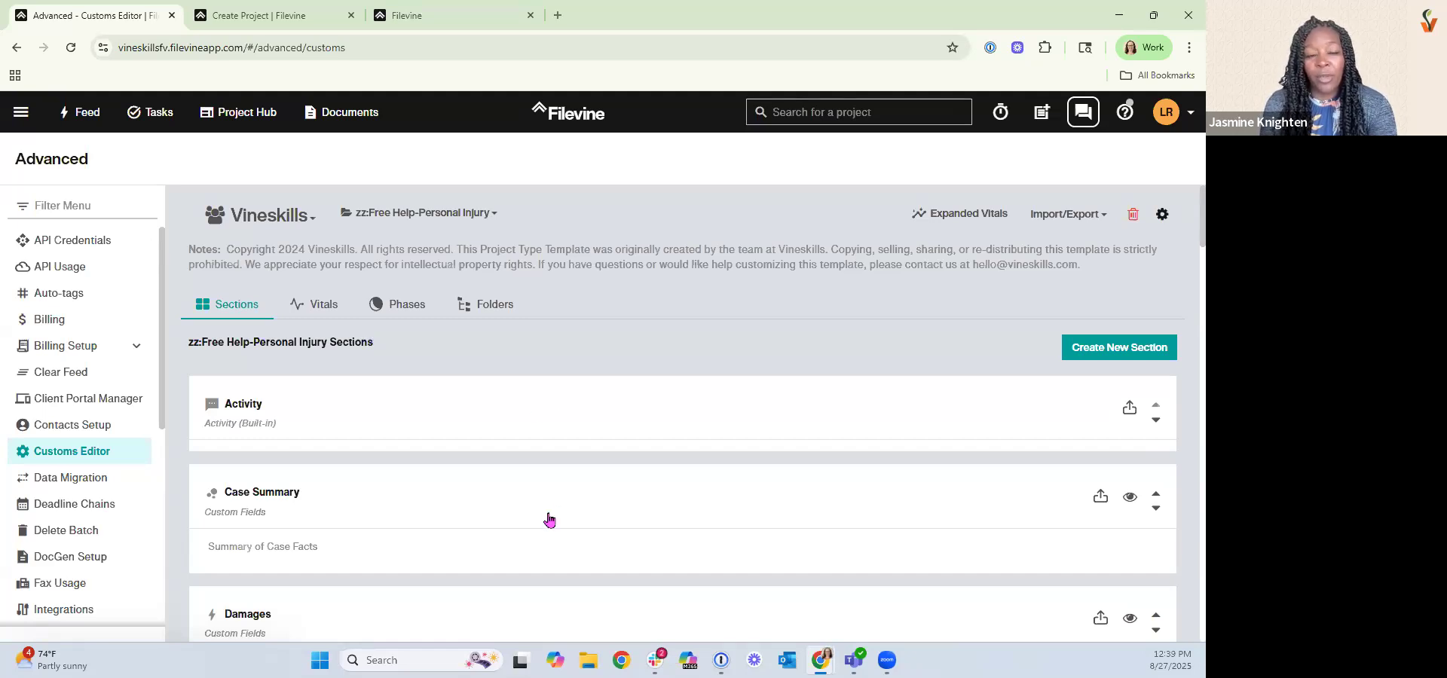
Open the Case Summary section properties and review its custom fields list and the new field dialog.
click(332, 526)
scroll(232, 528, down, 3)
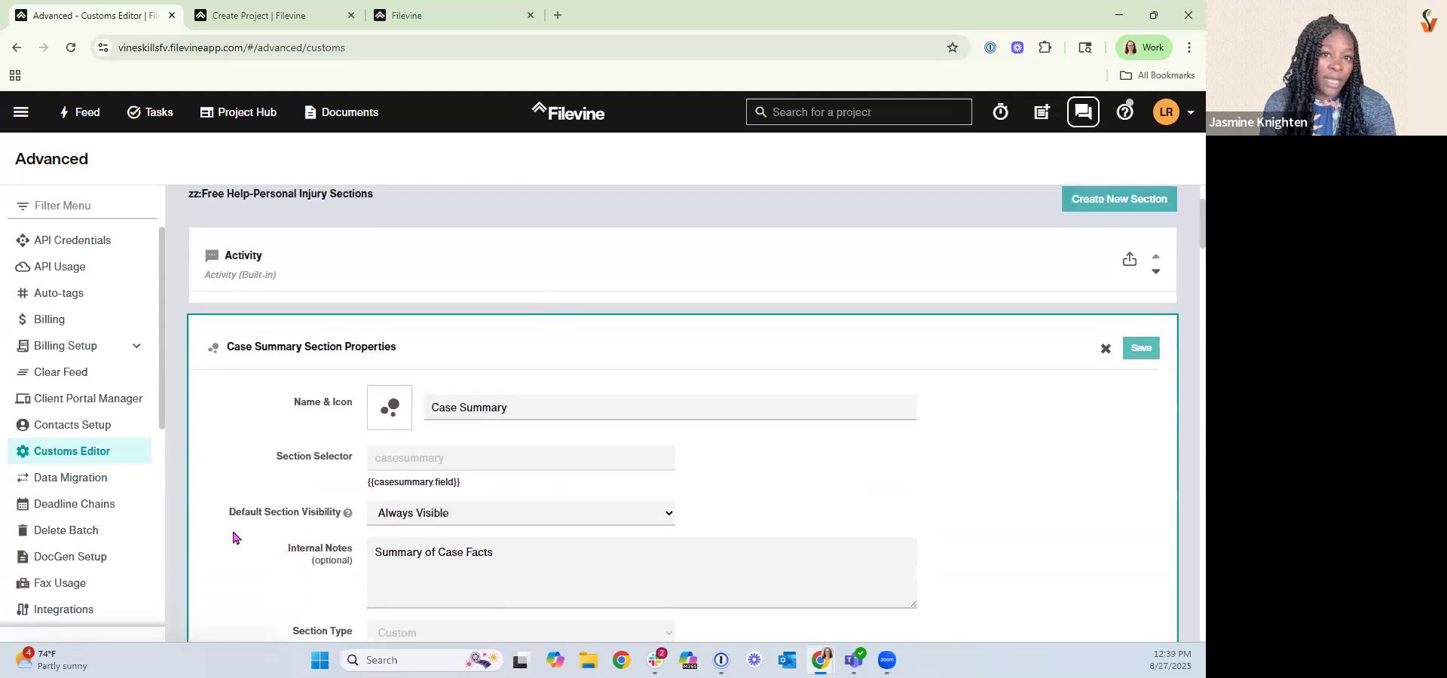
scroll(236, 542, down, 6)
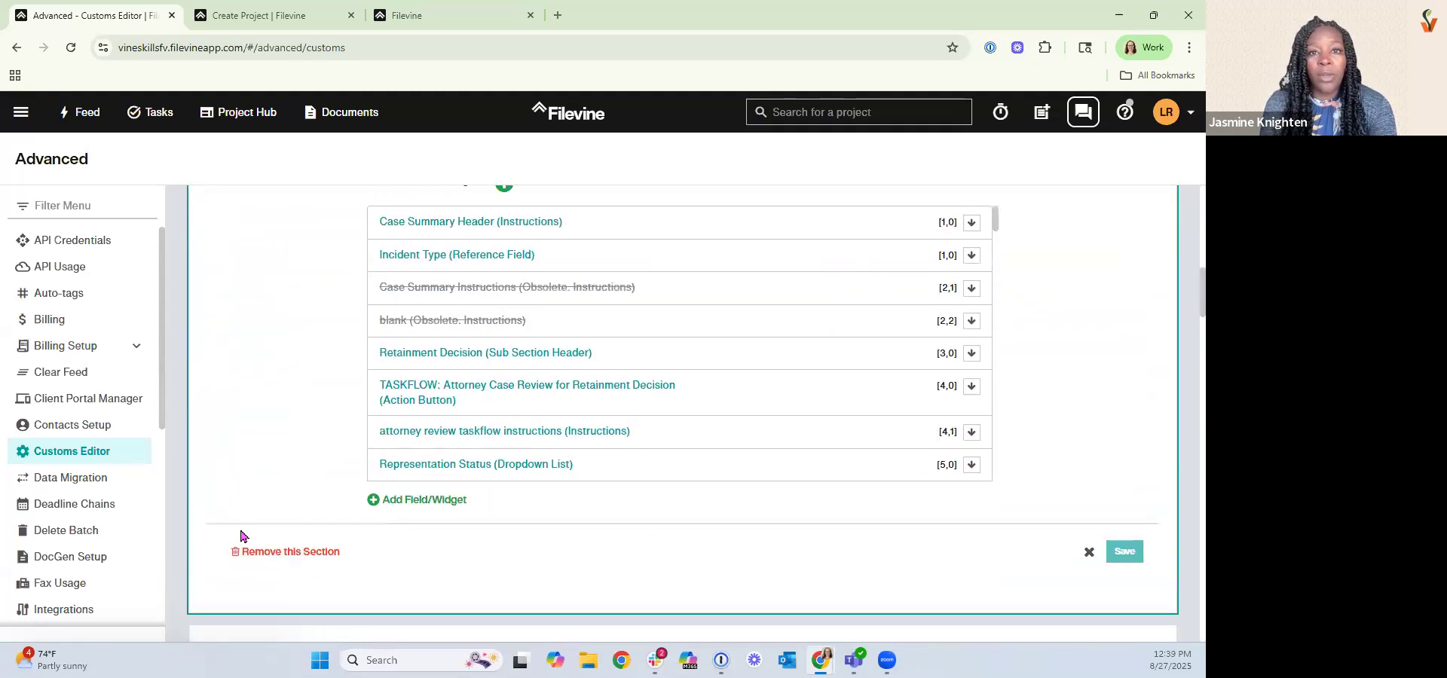
scroll(241, 535, up, 1)
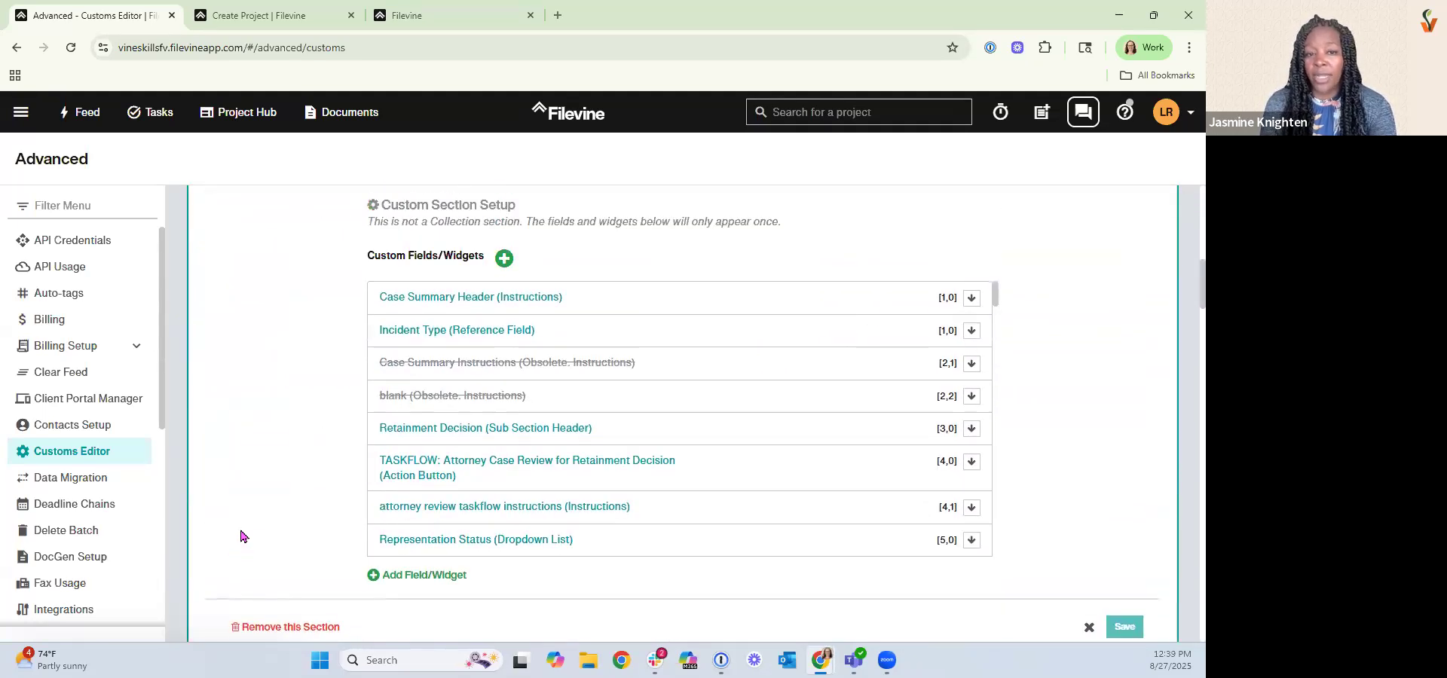
click(403, 577)
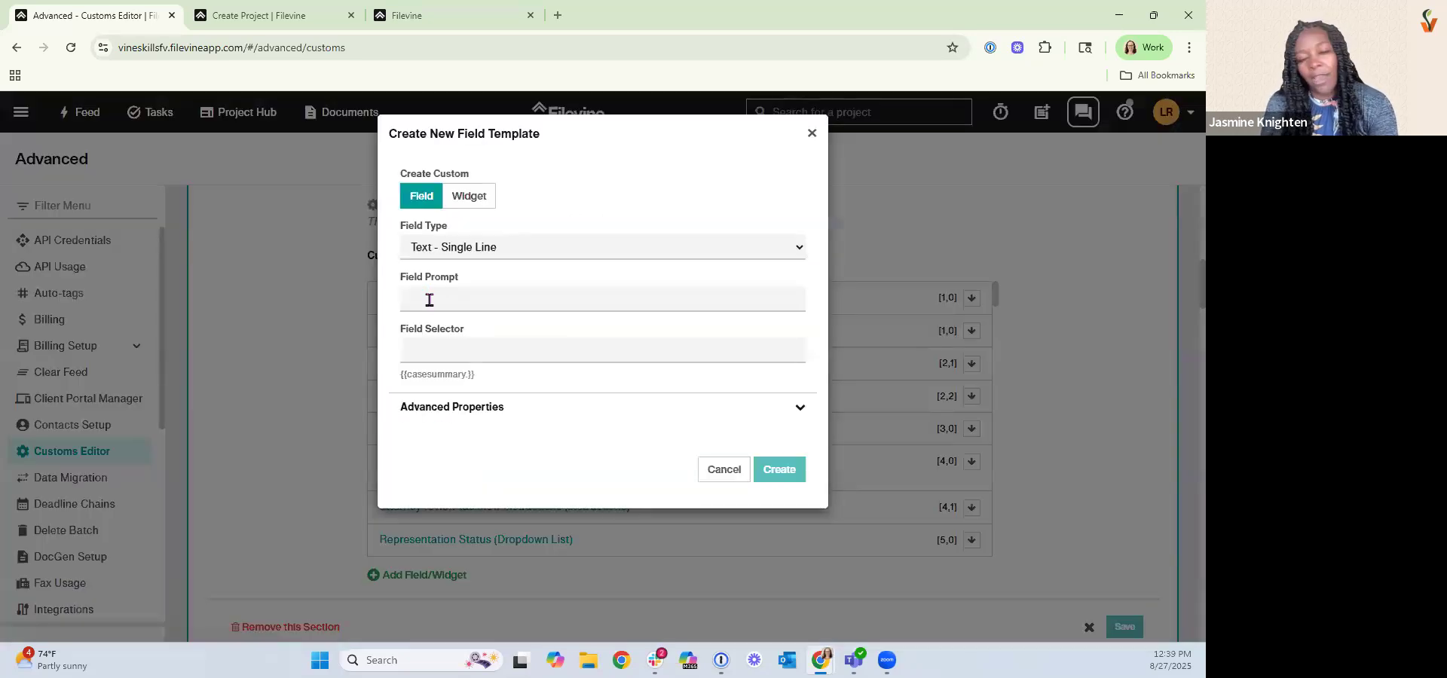
click(720, 469)
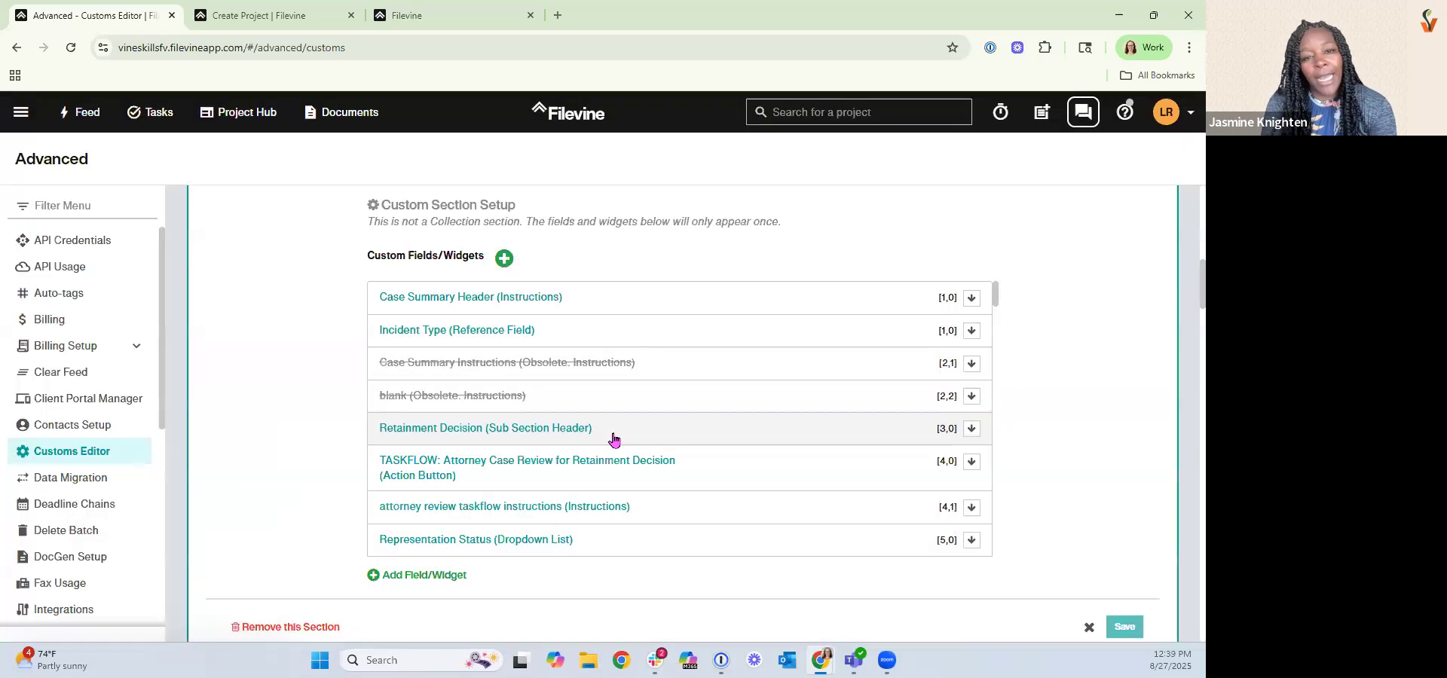
Inspect the Retainment Decision widget and Reason for Declining field templates without changing them.
click(619, 431)
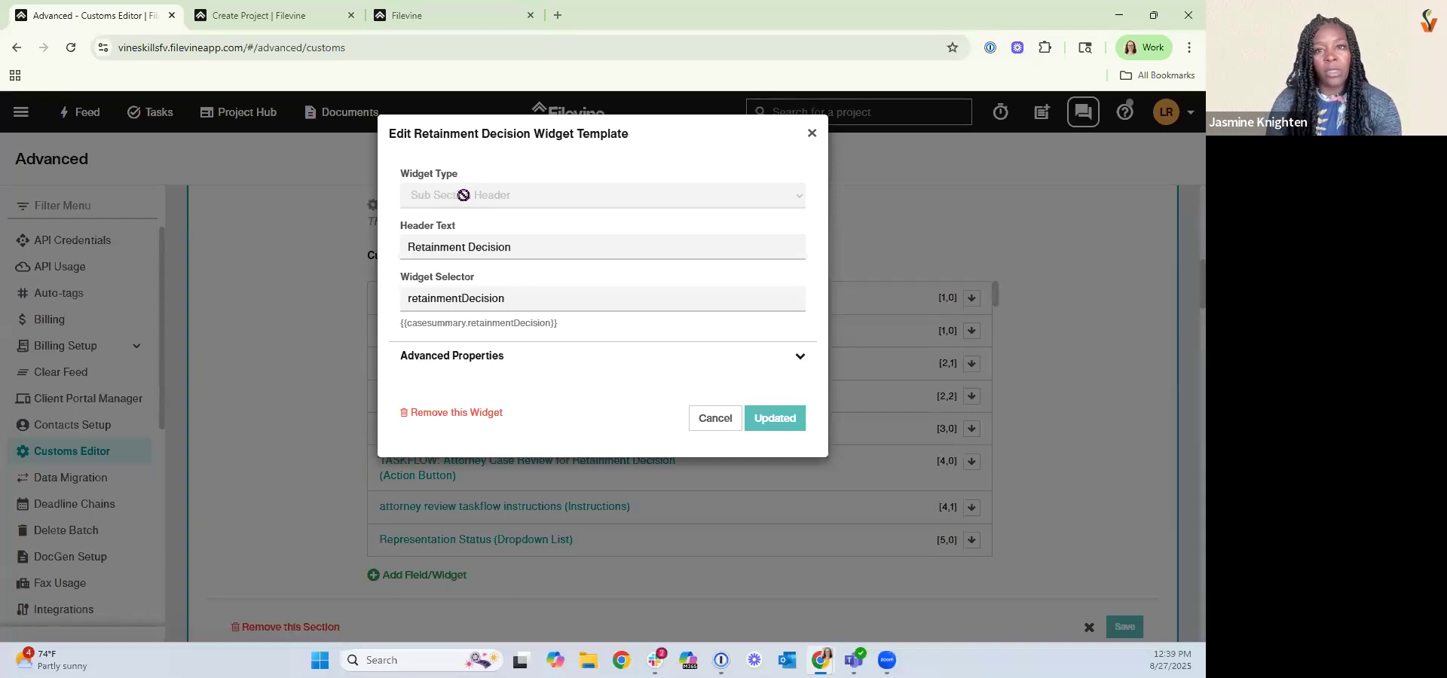
click(714, 419)
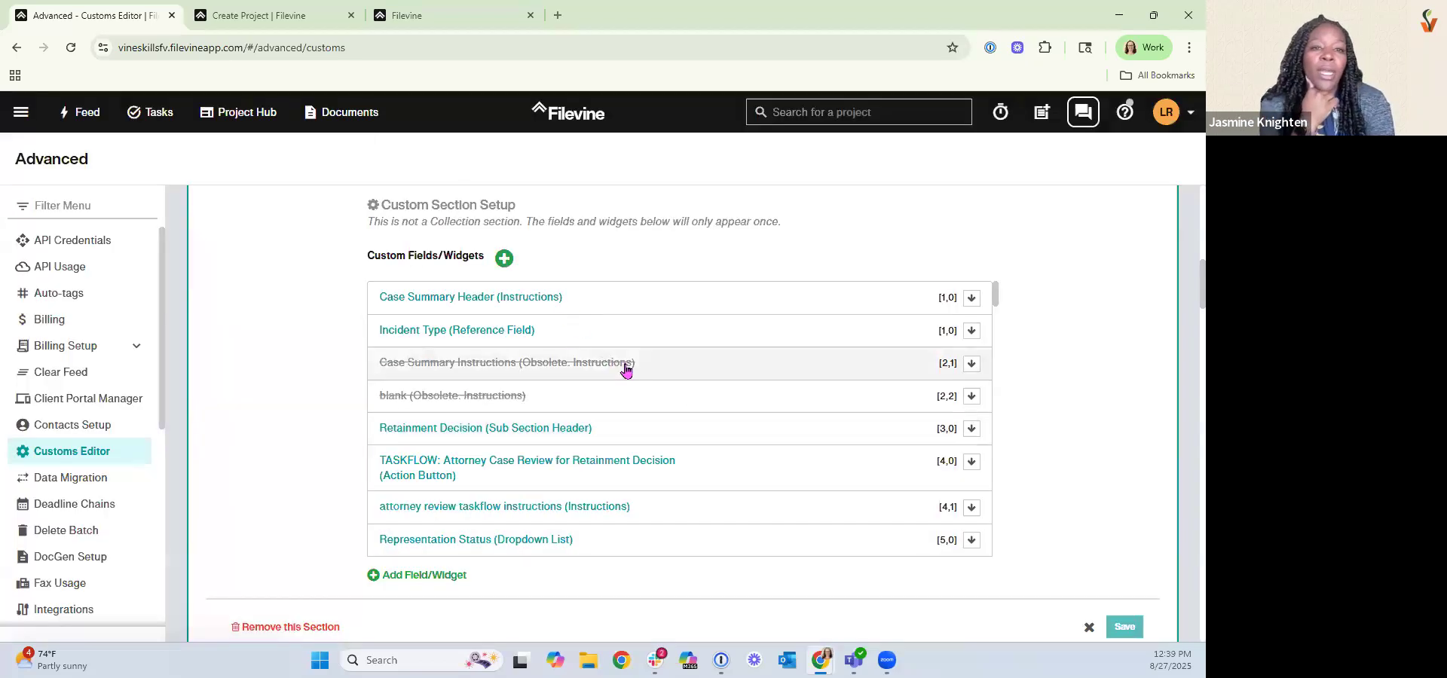
scroll(624, 371, down, 3)
scroll(625, 371, down, 2)
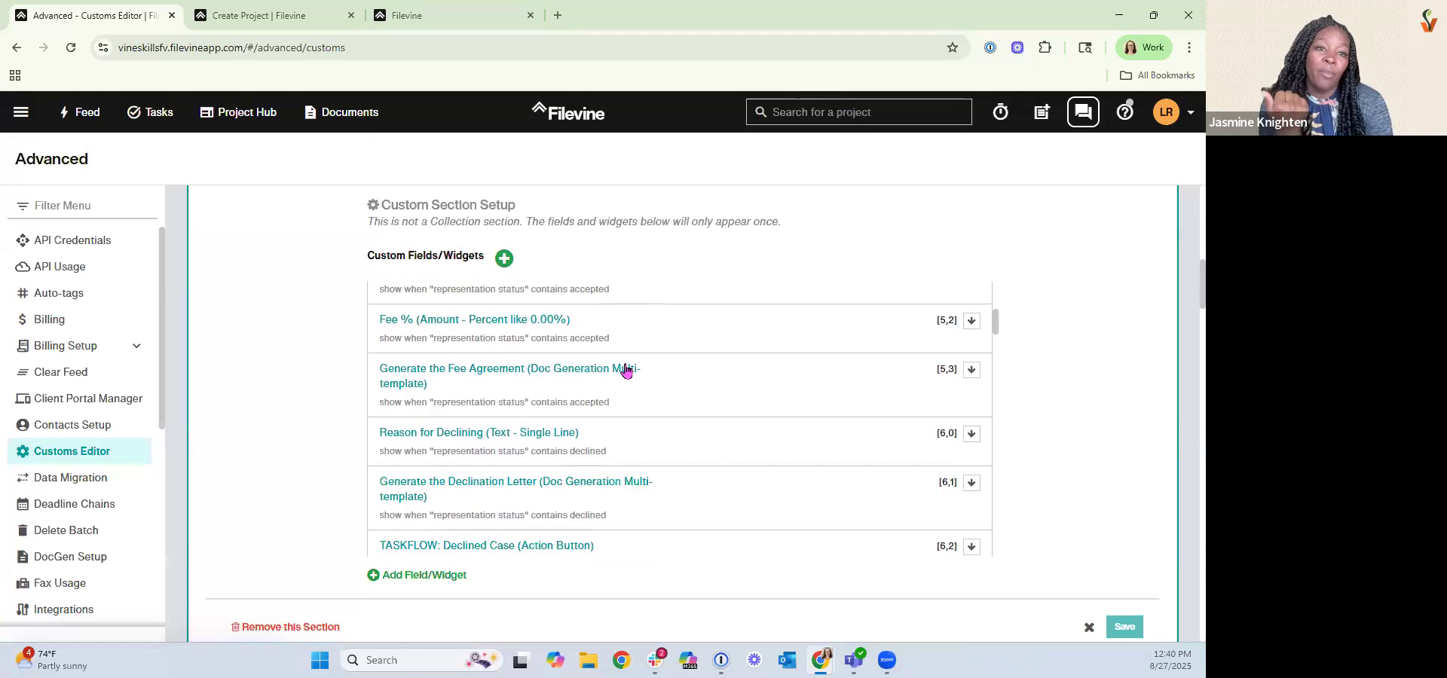
click(635, 435)
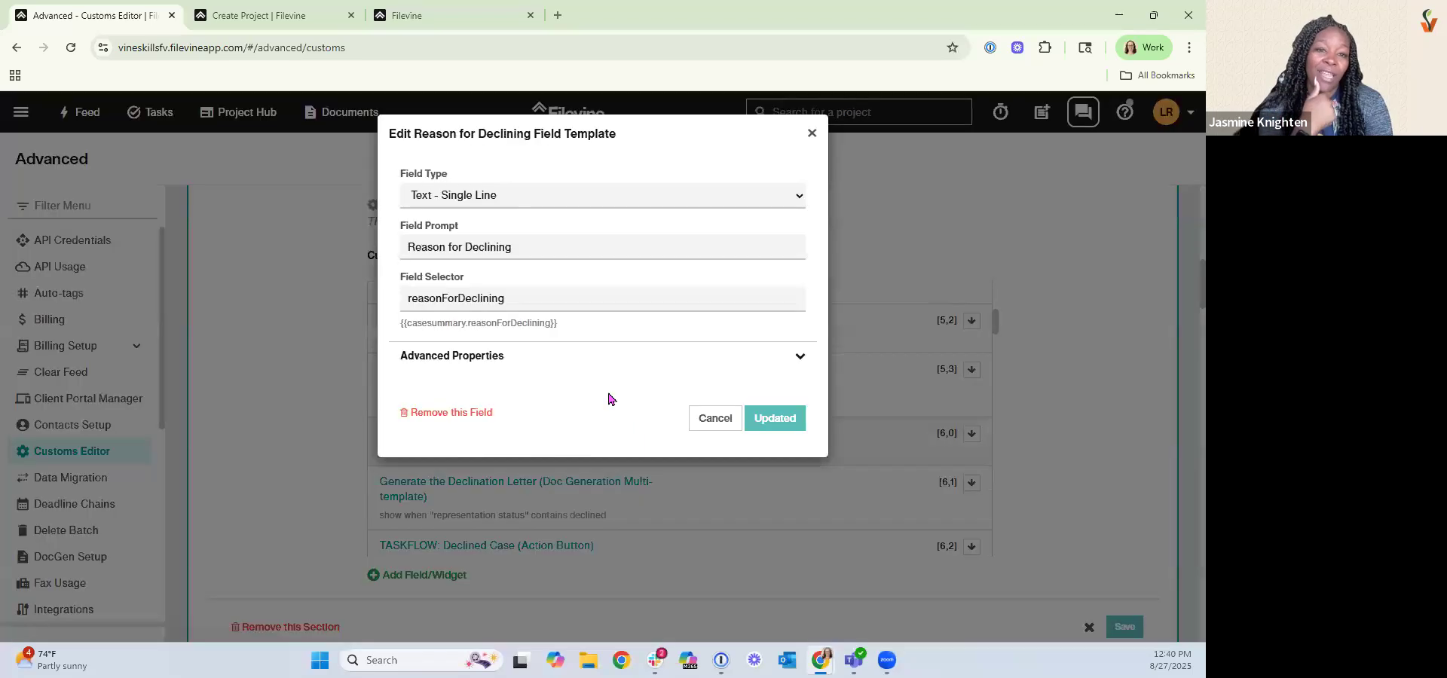
click(607, 207)
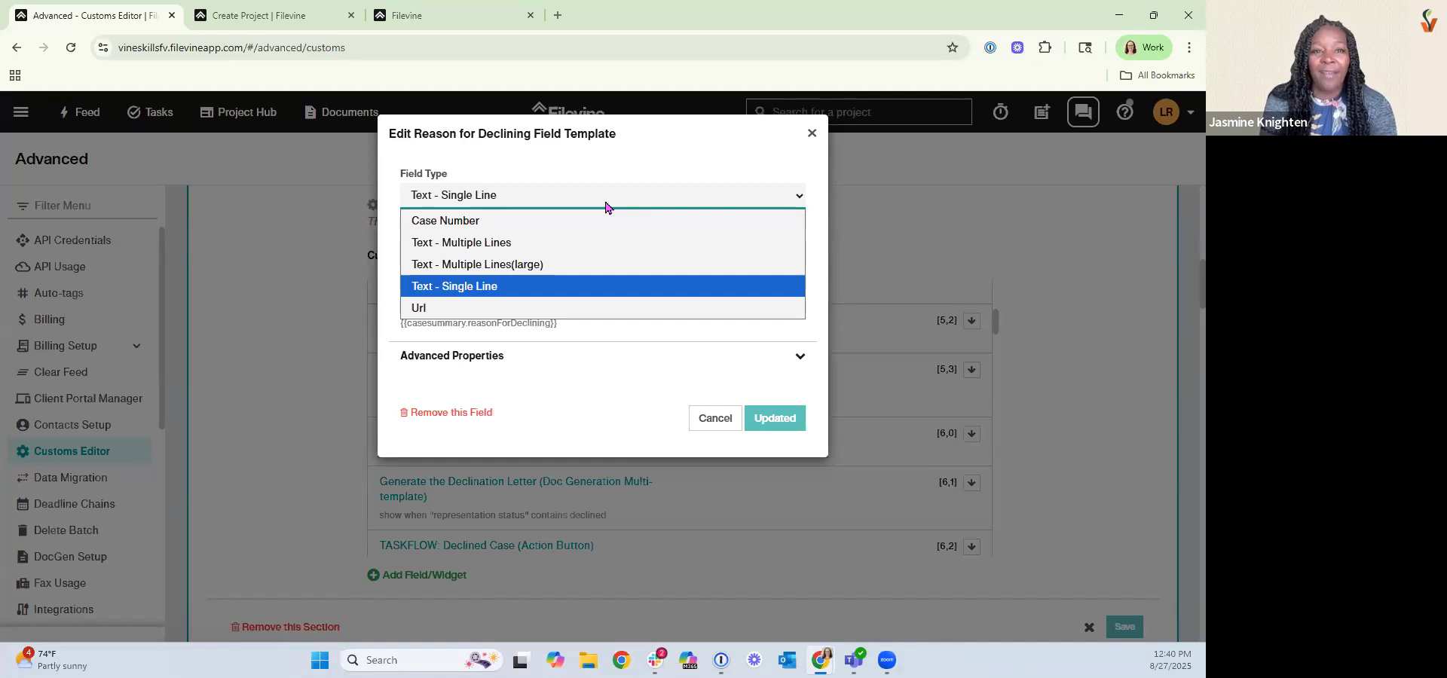
click(714, 420)
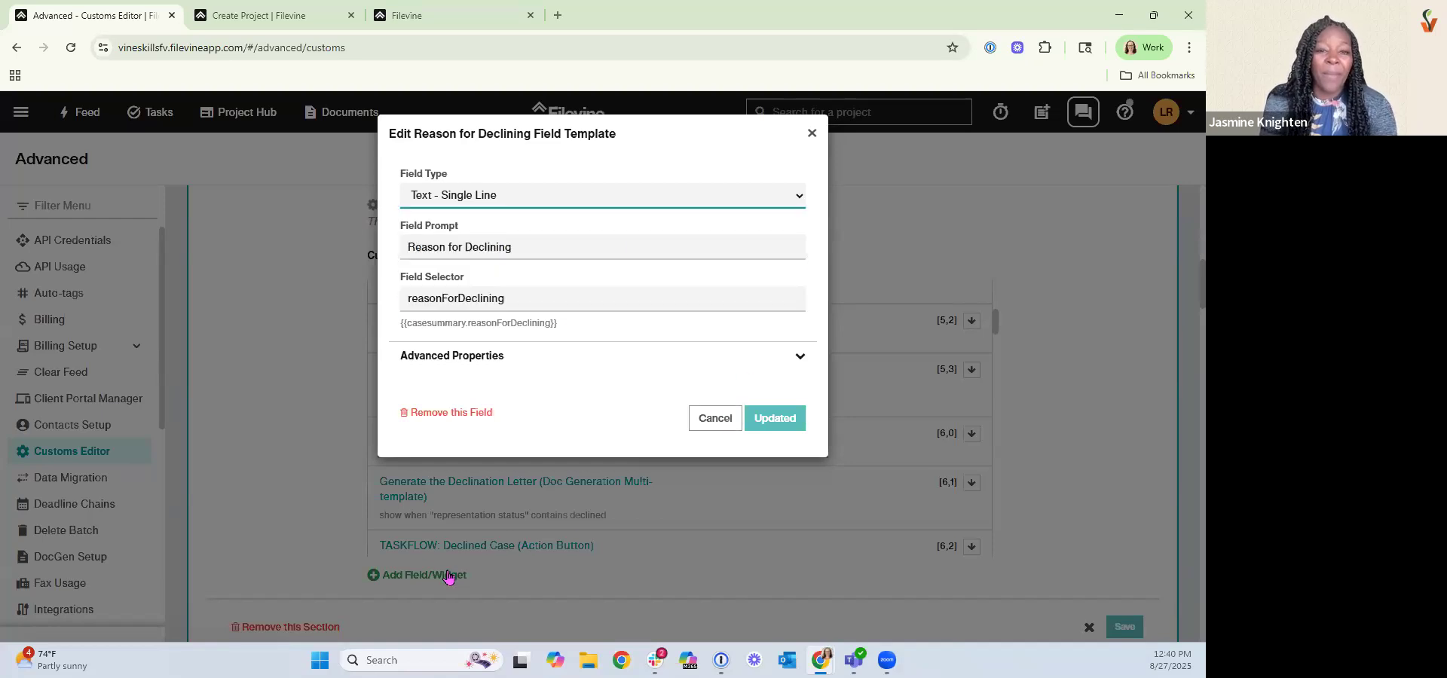
Start a new custom item in the Case Summary section as a widget of type Instructions.
click(448, 576)
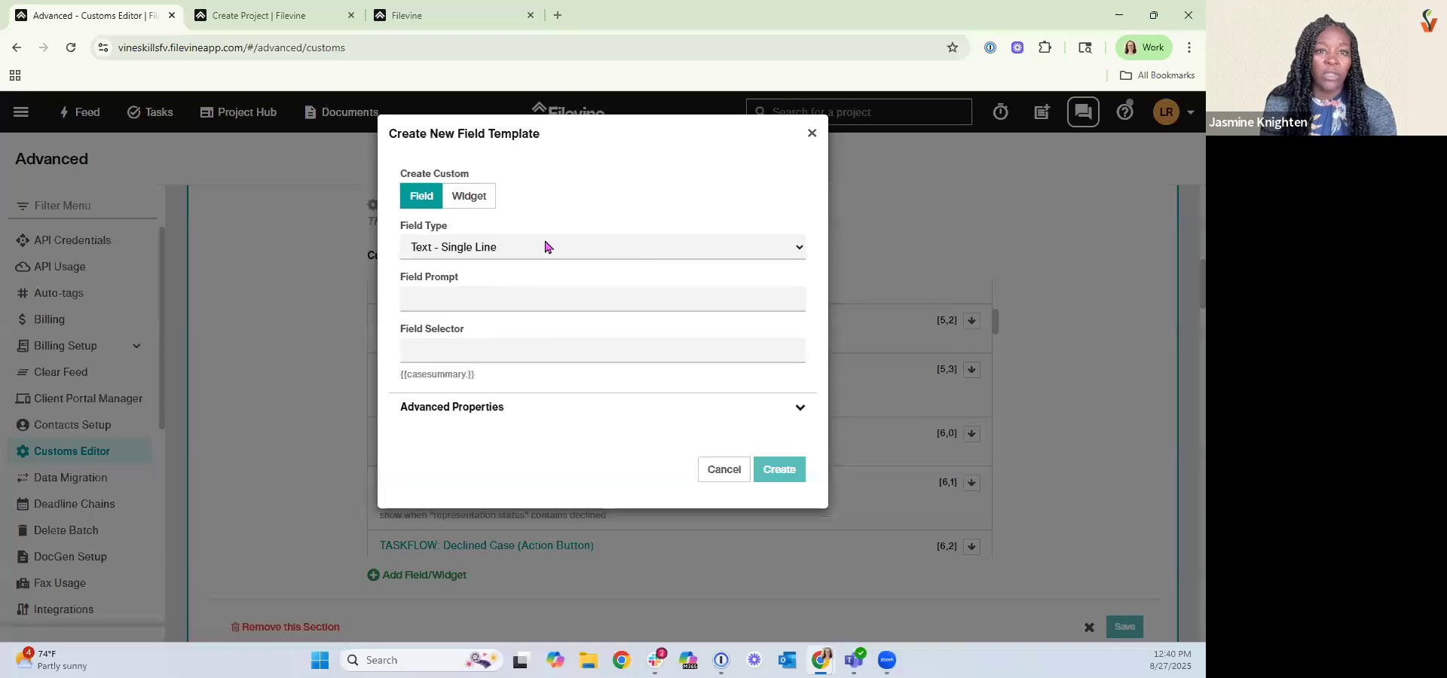
click(546, 247)
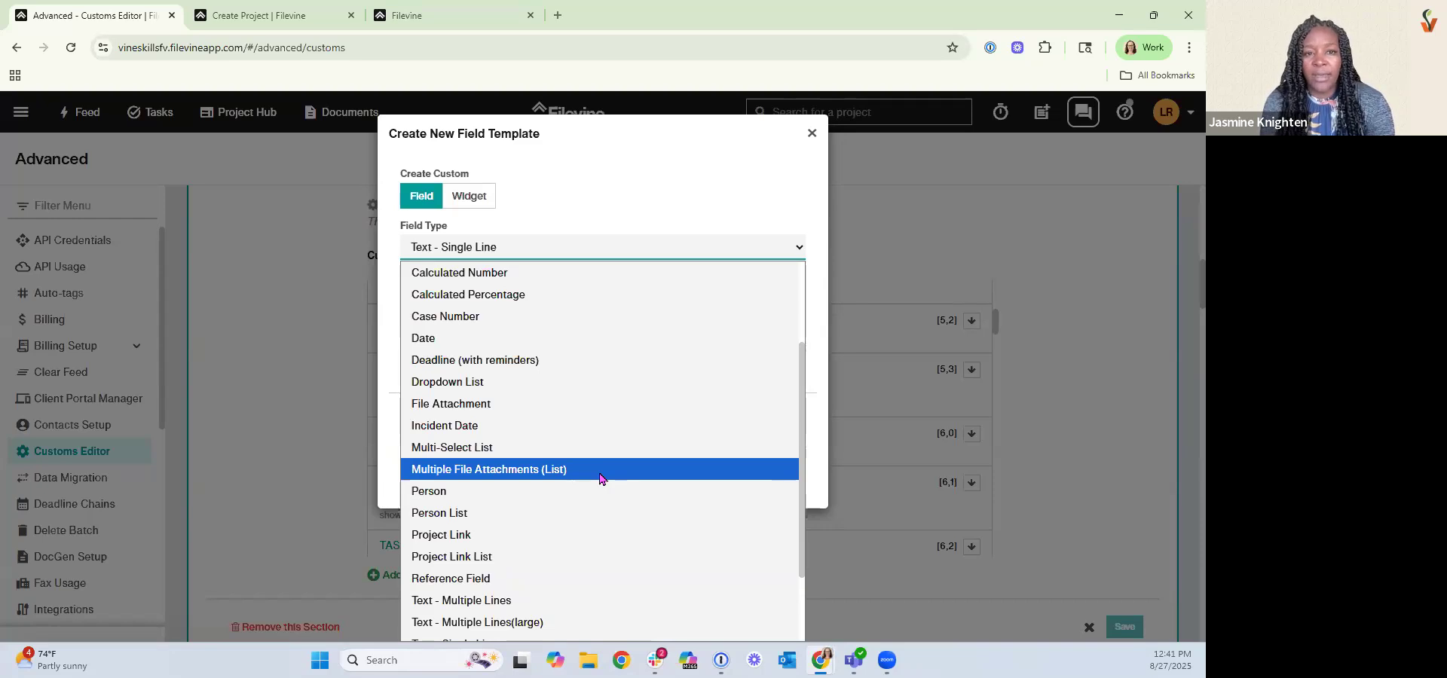
click(488, 246)
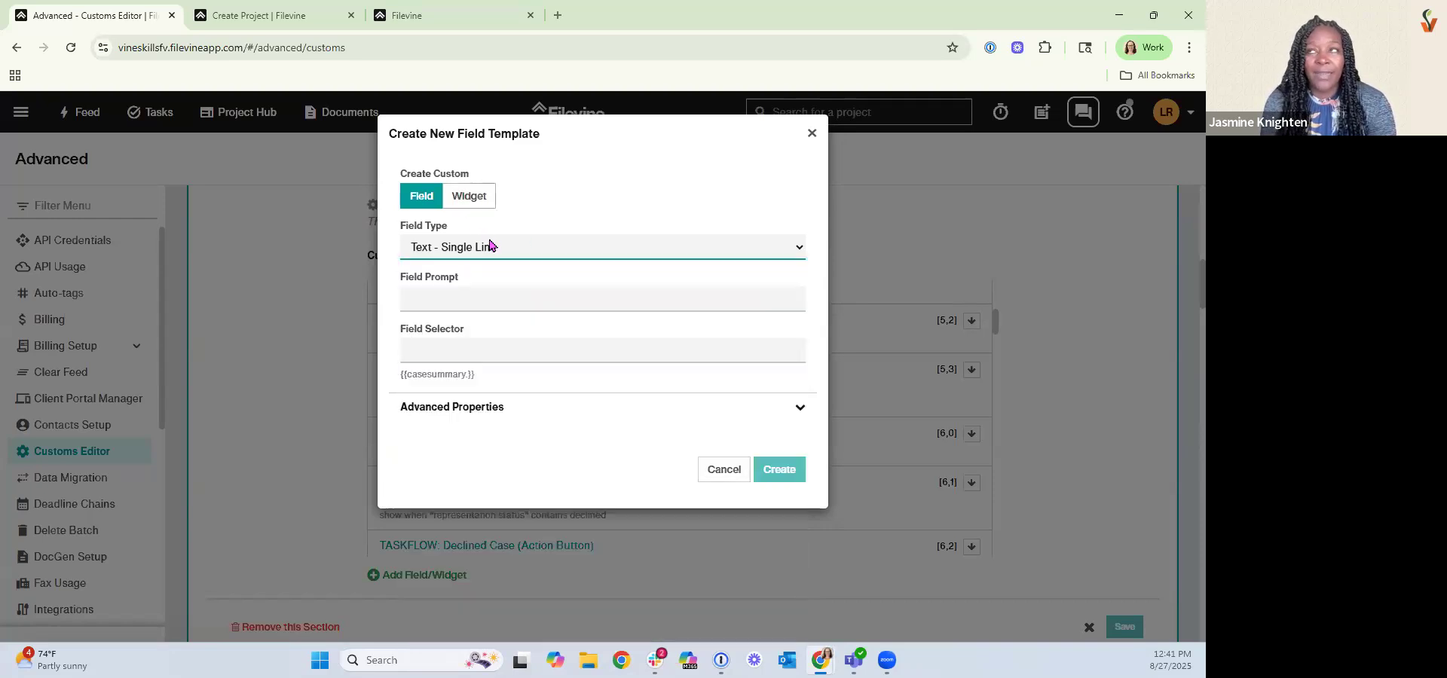
click(469, 196)
click(489, 247)
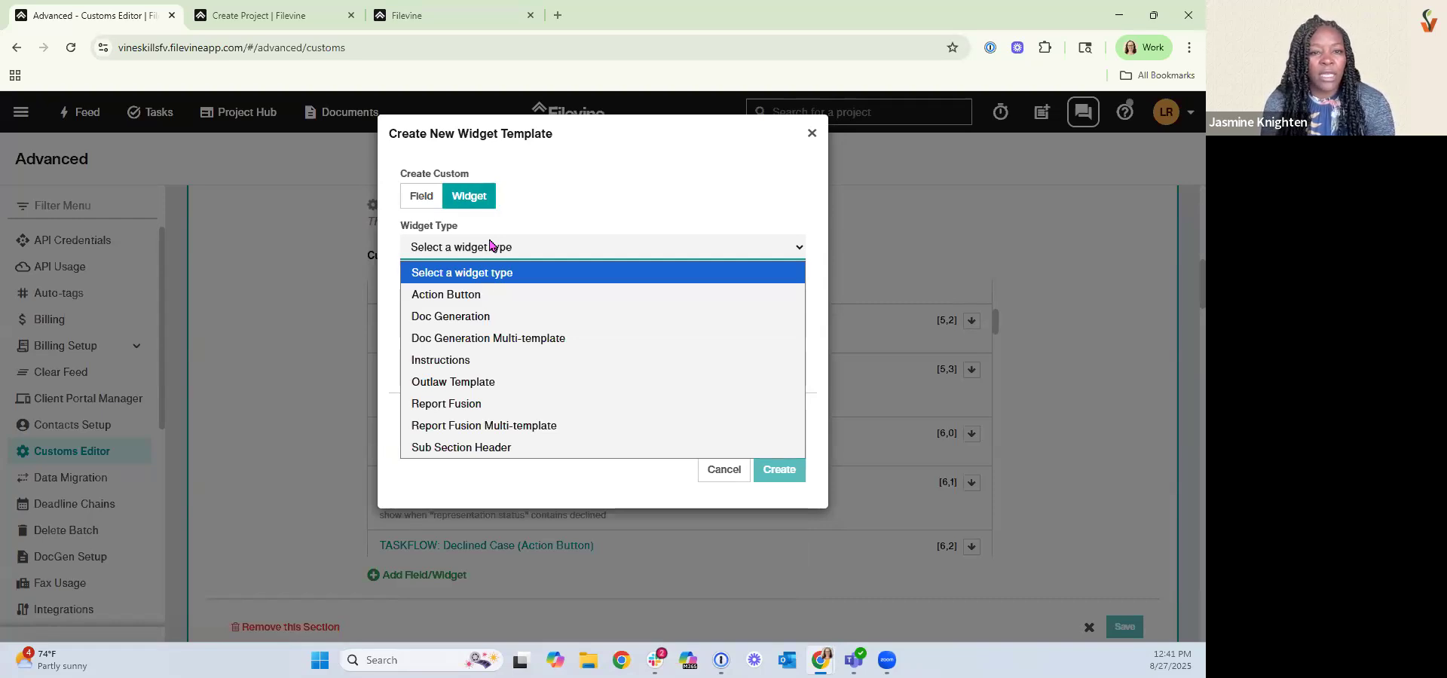
click(494, 359)
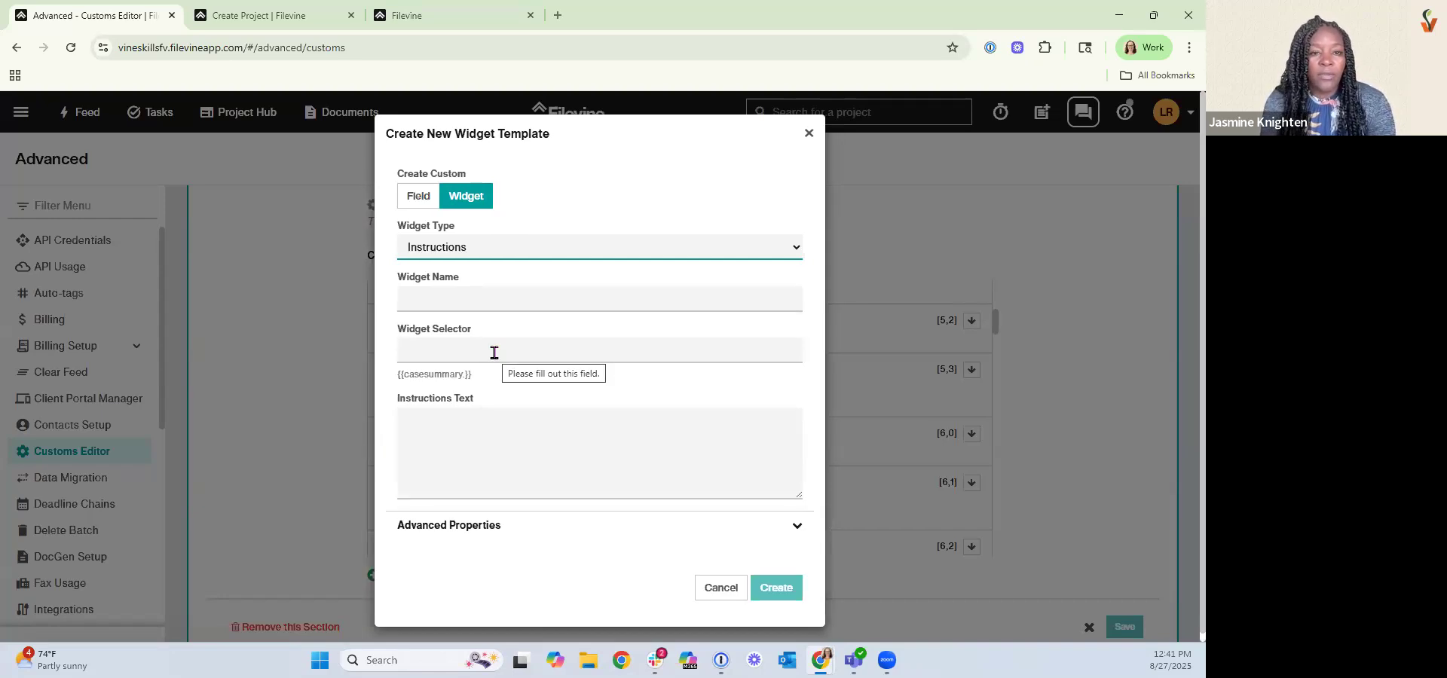
Enter the instructions text "Use this as an instruction to your front end user" for the new widget.
click(450, 296)
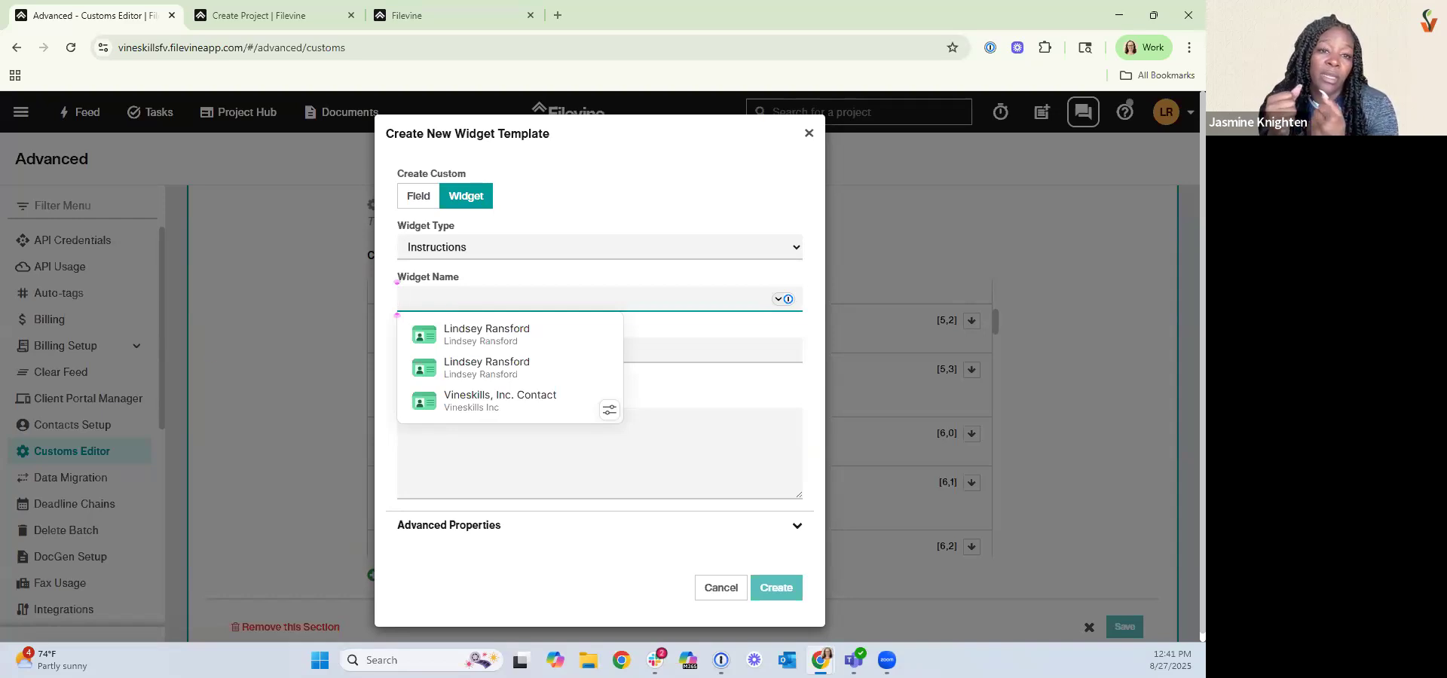
click(535, 470)
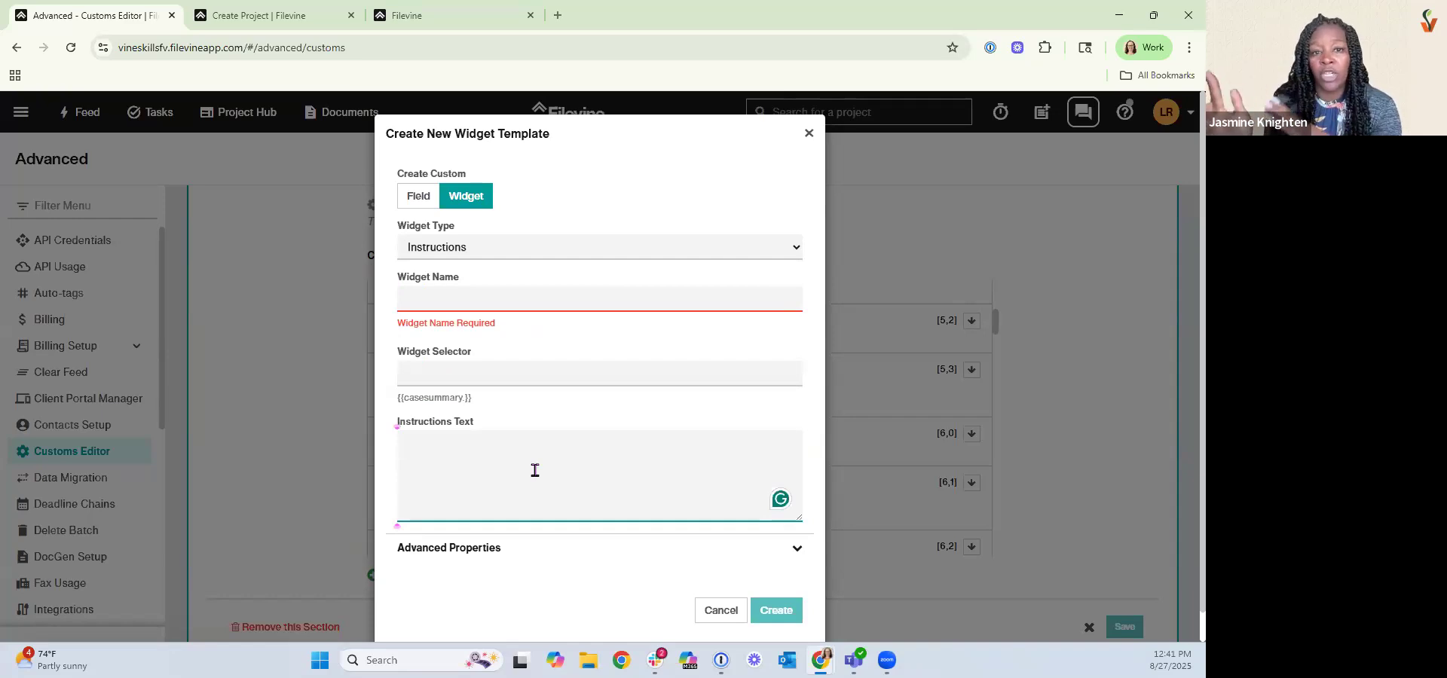
text(U)
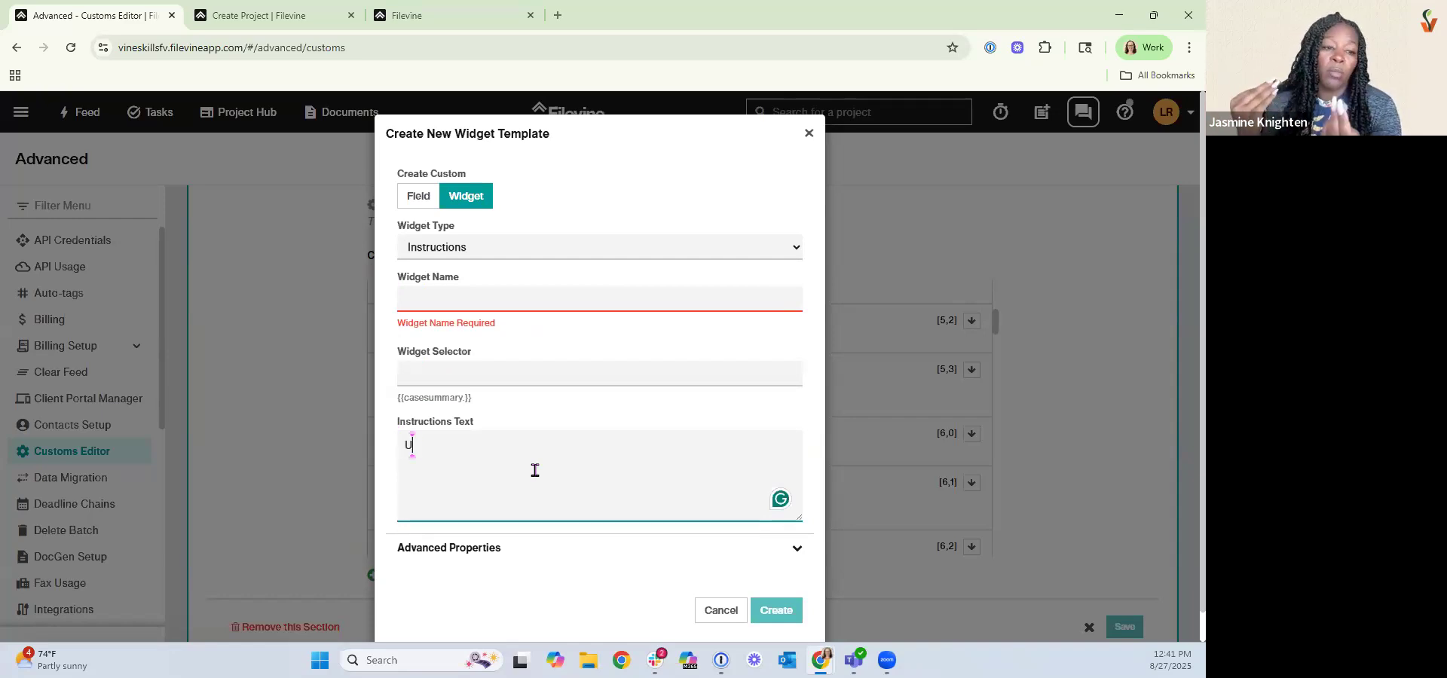
text(se this as )
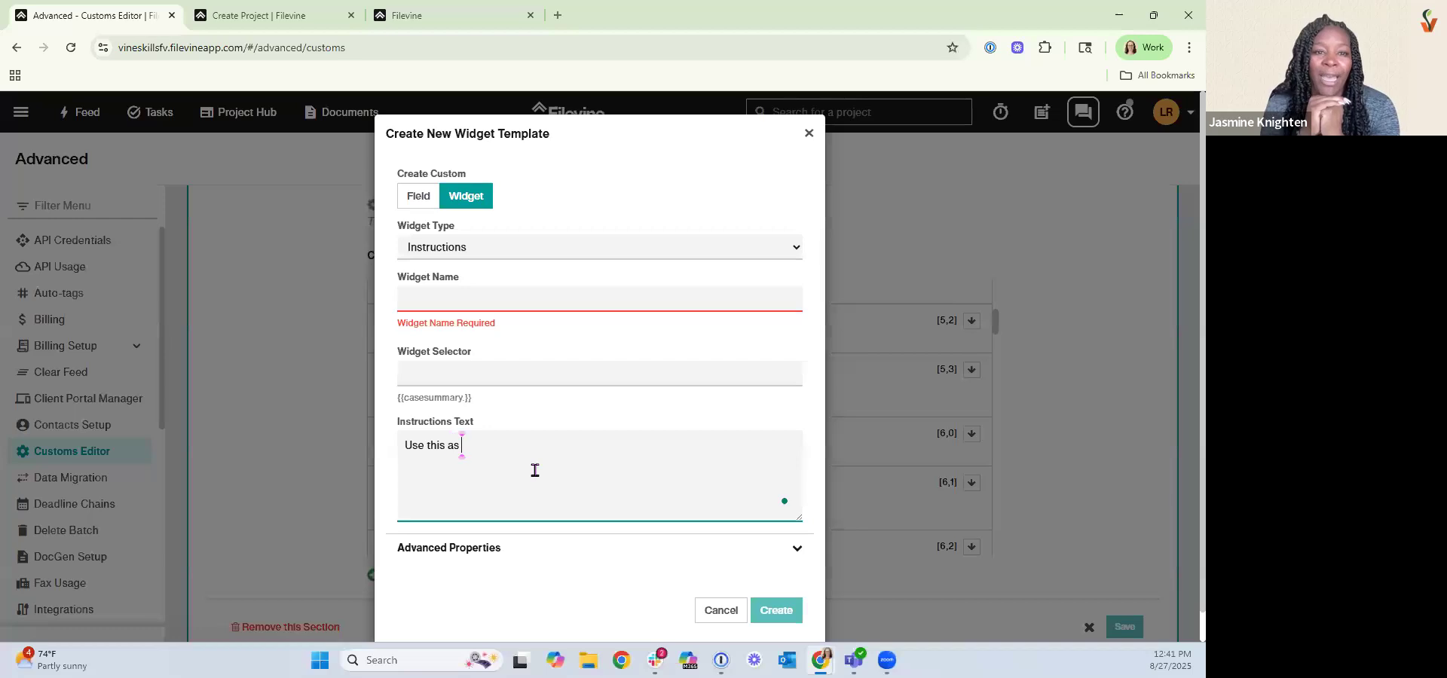
text(an instruction to)
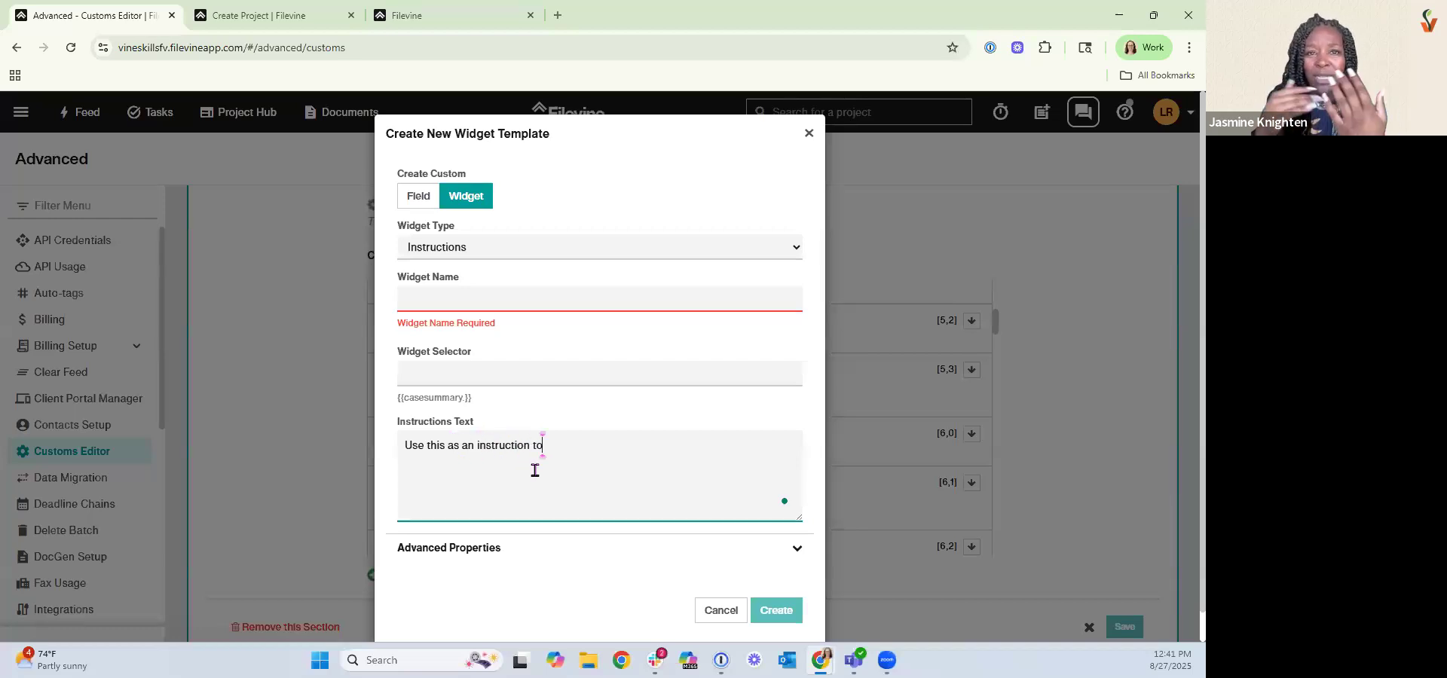
text( your front end use)
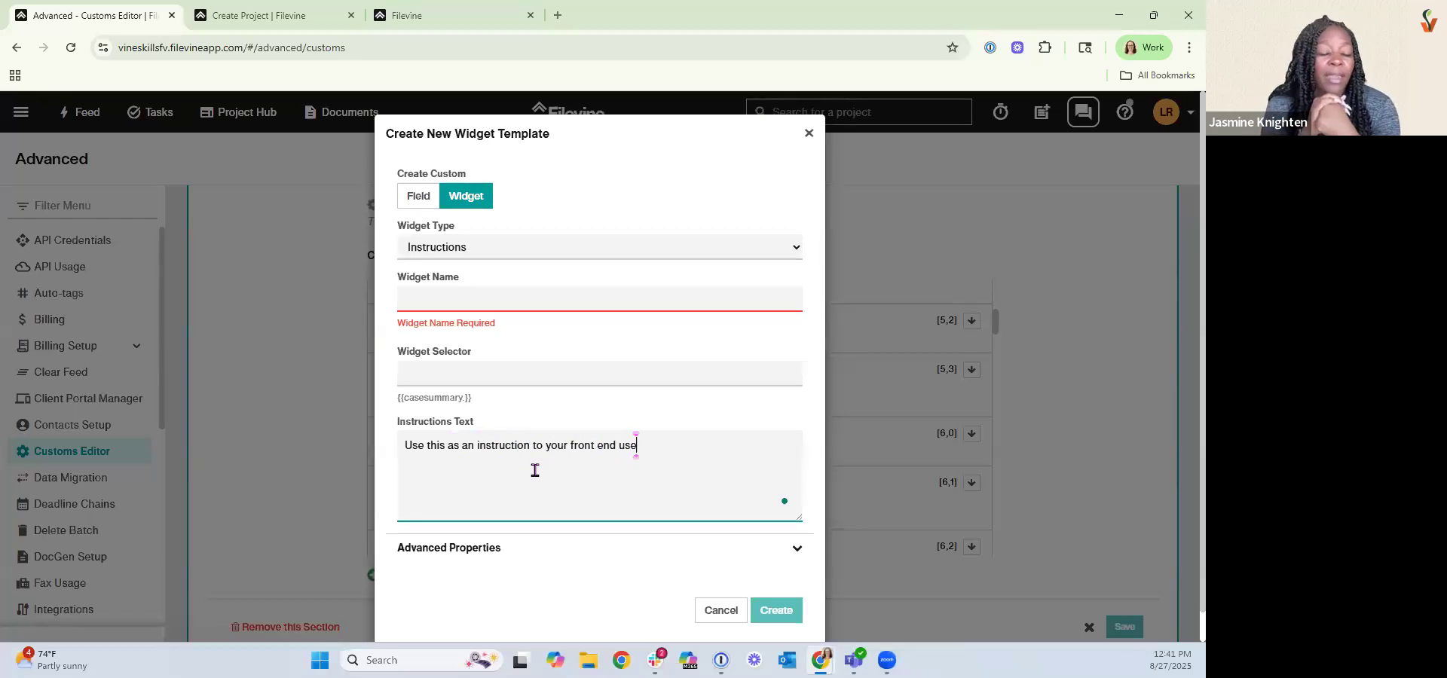
text(r)
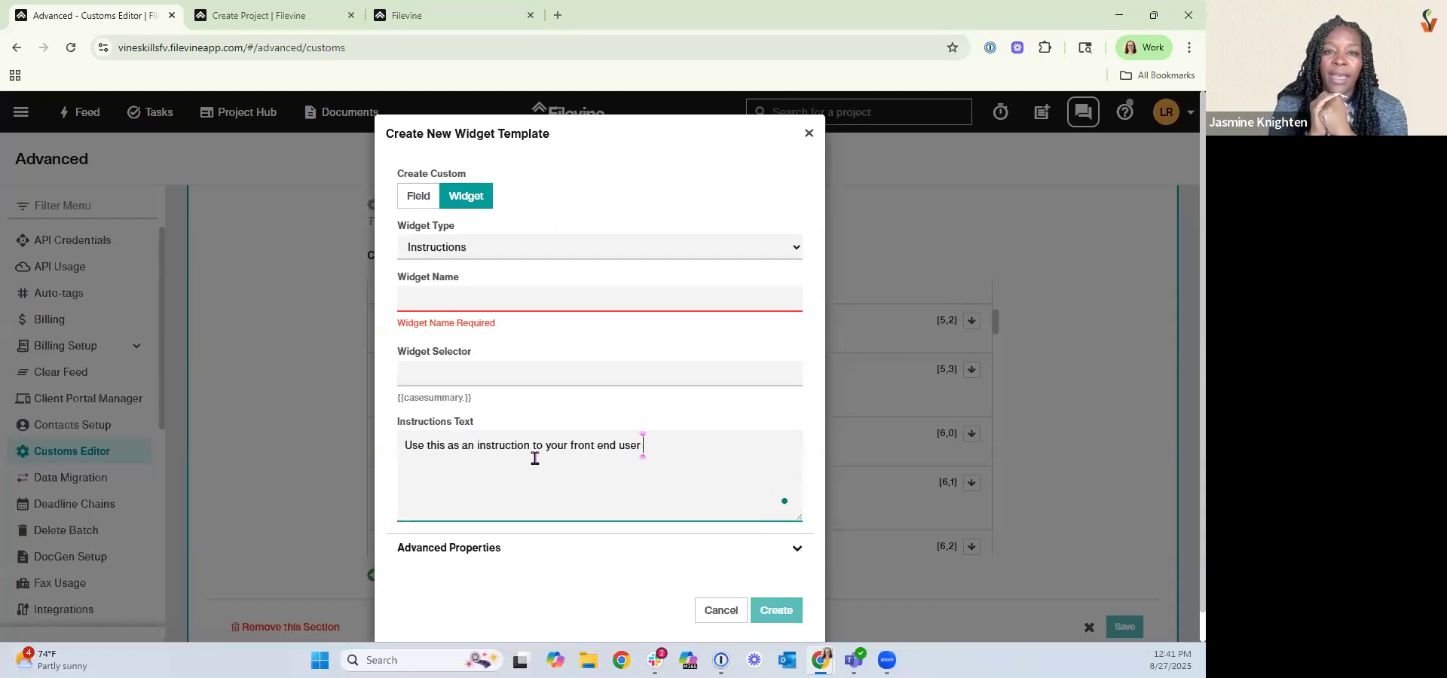
Insert a row of arrow emojis after the instructions text.
right_click(684, 456)
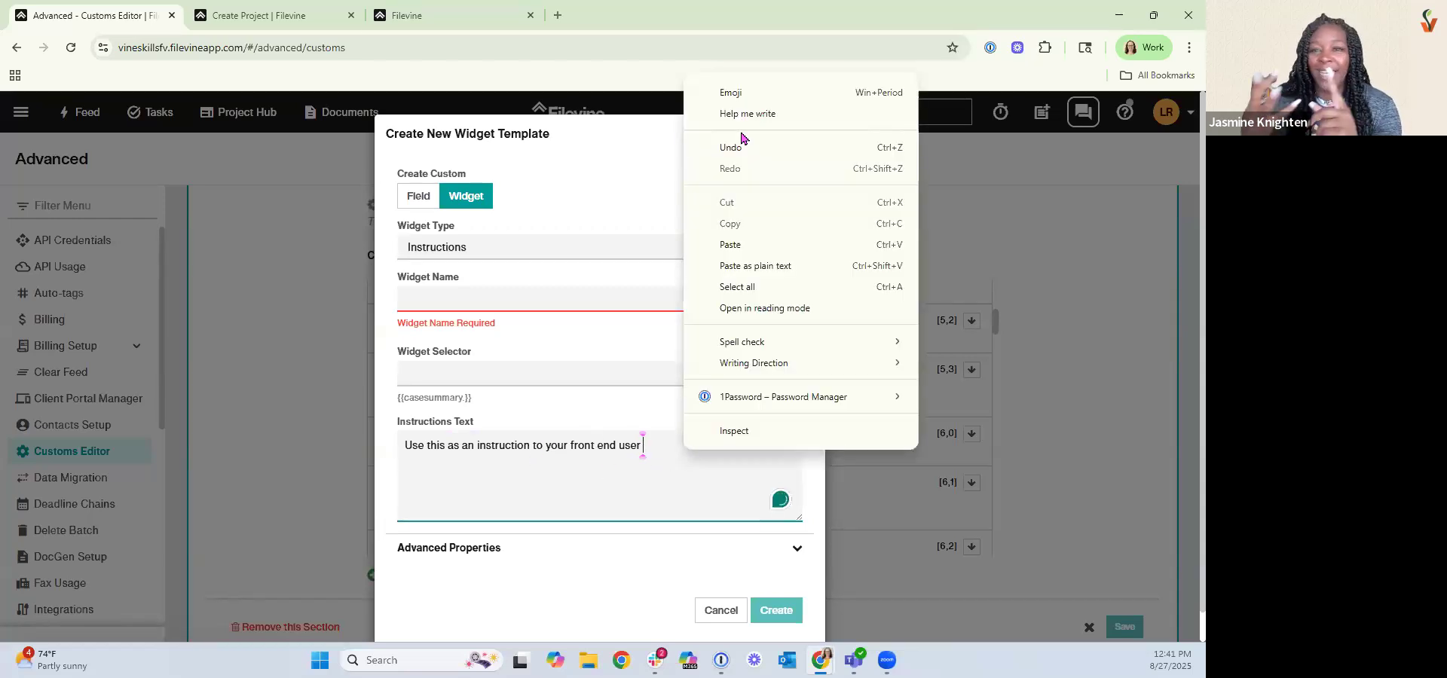
click(729, 99)
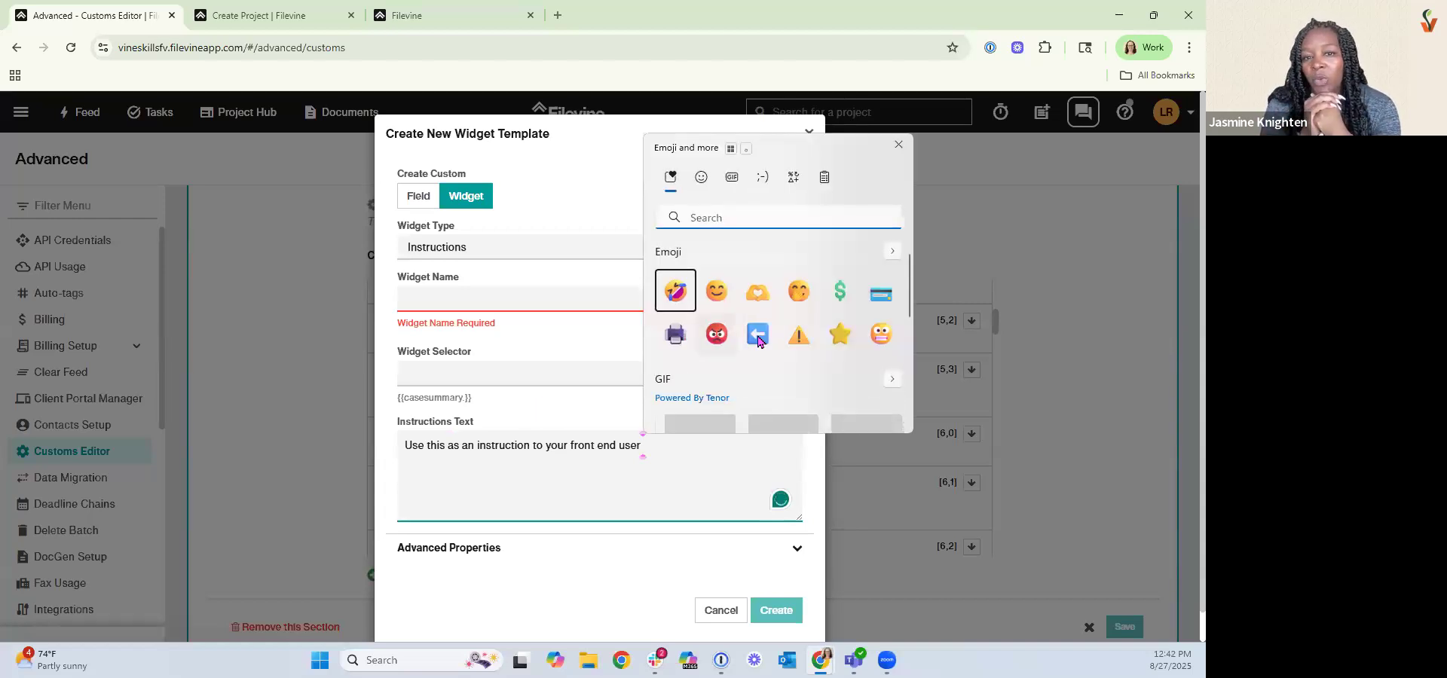
click(758, 342)
click(758, 342)
click(758, 341)
click(758, 341)
click(759, 341)
click(758, 341)
click(758, 342)
double_click(758, 341)
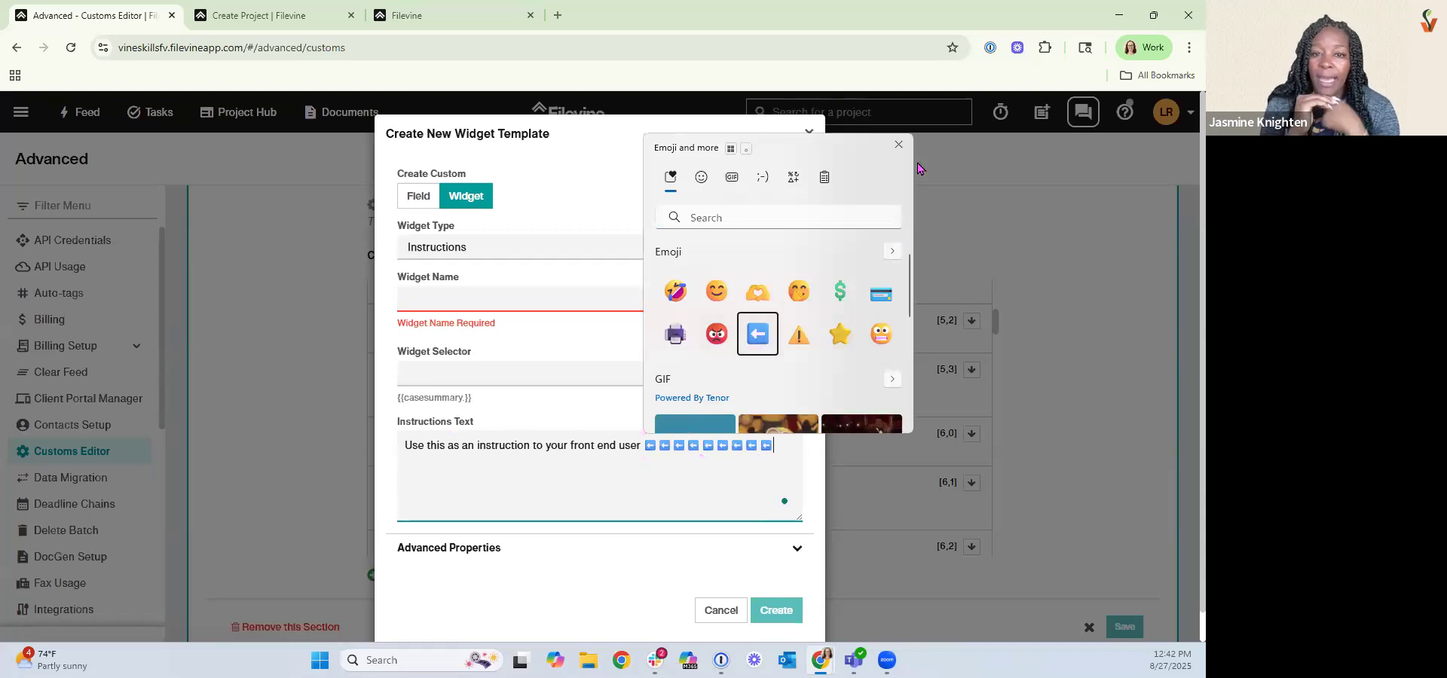
click(737, 474)
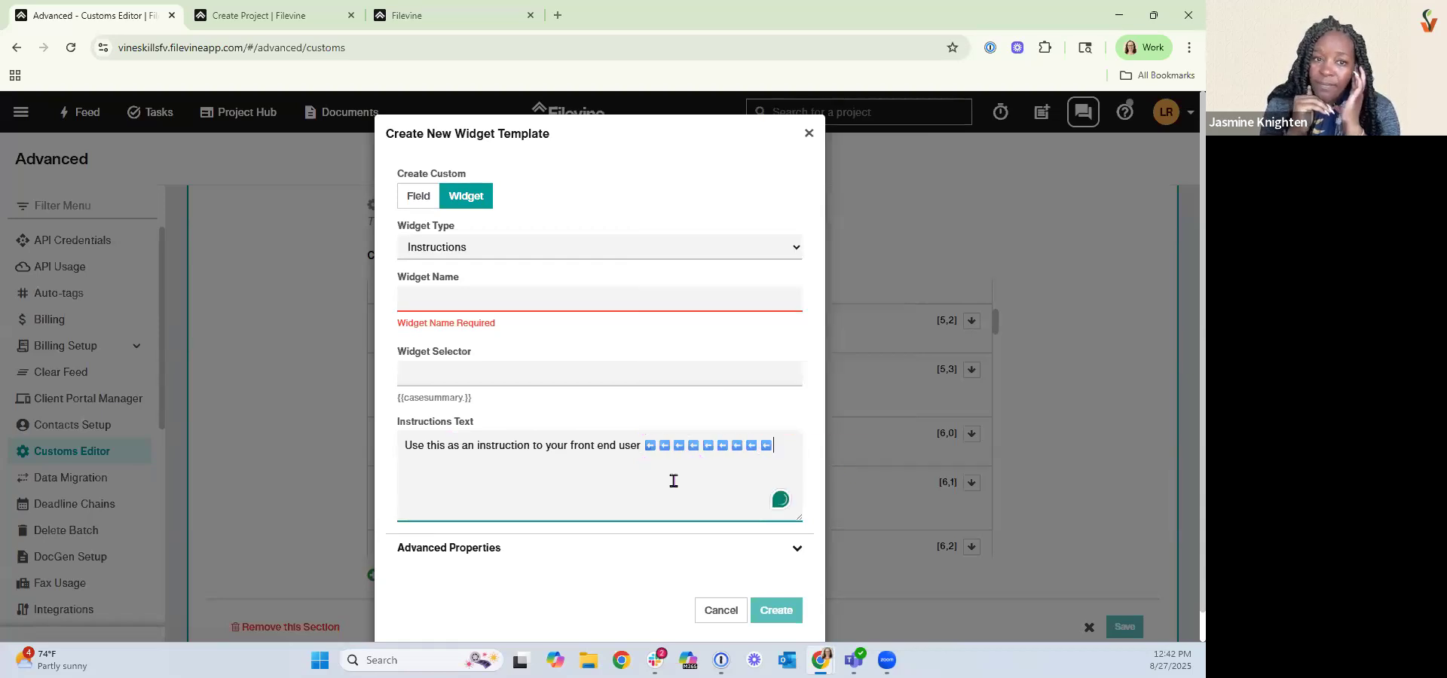
Name the instructions widget "spacer" and create it.
click(479, 307)
text(spacer)
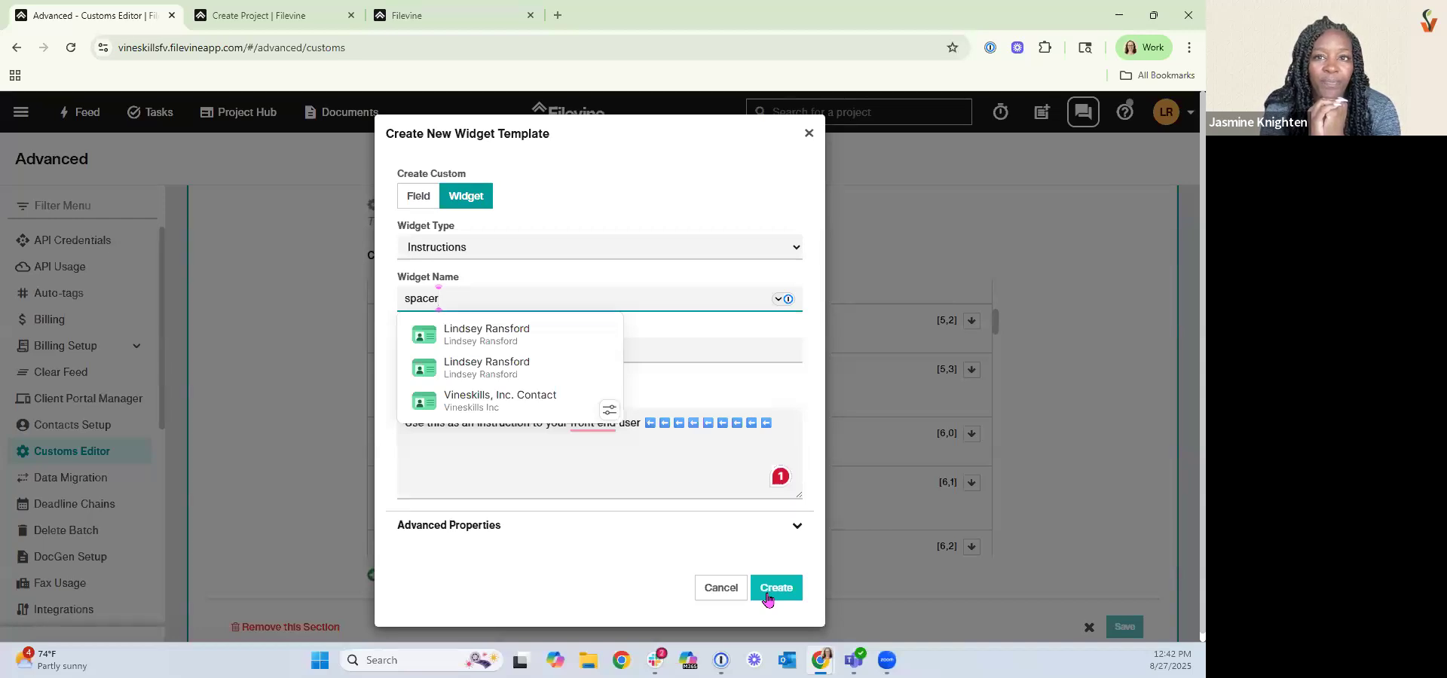
click(767, 598)
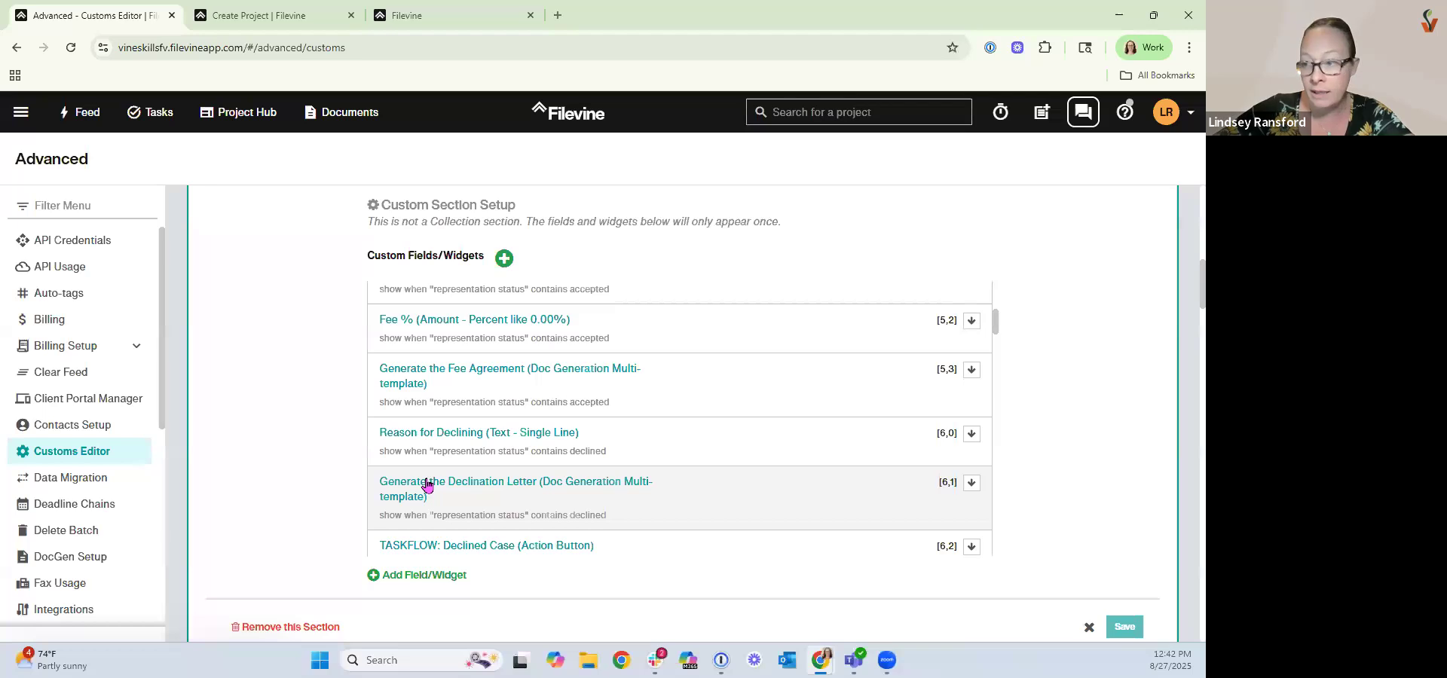
Set the Generate the Fee Agreement widget's auto-move folder to Settlement and update it.
scroll(420, 485, up, 5)
scroll(307, 440, up, 8)
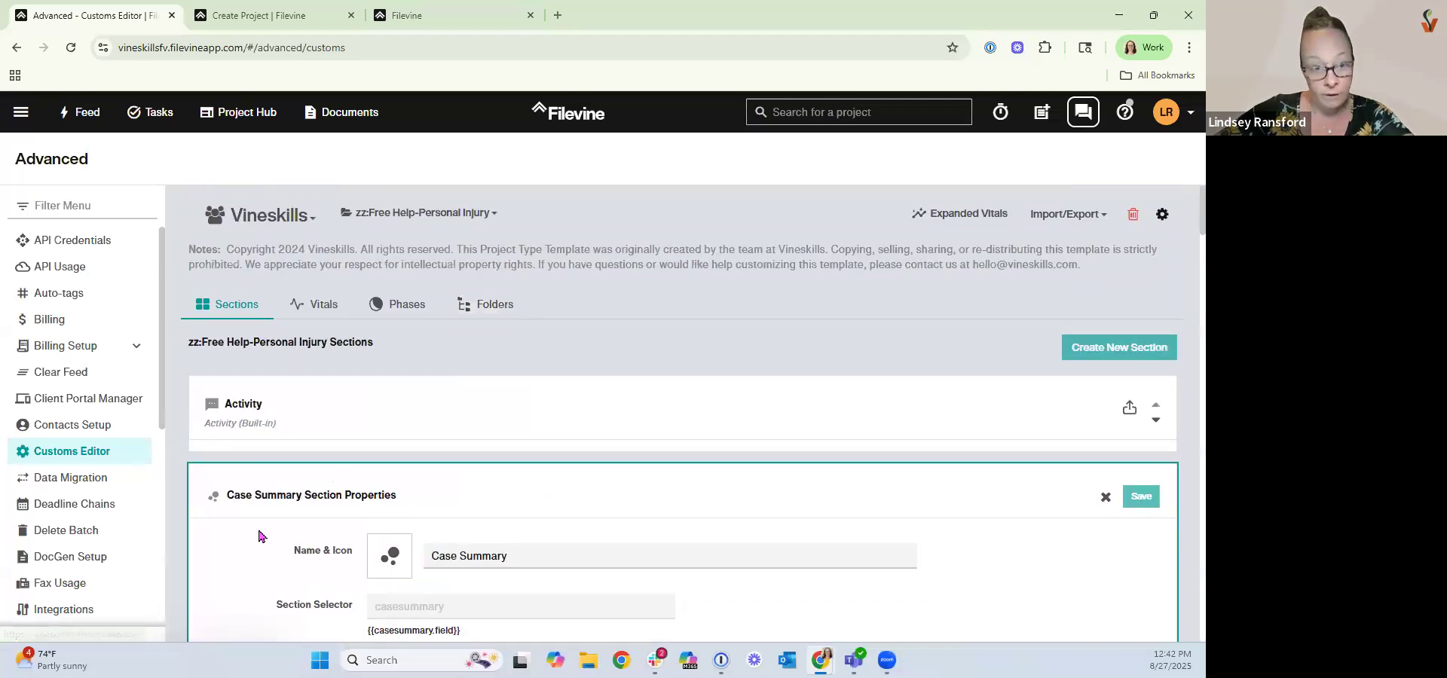
scroll(259, 534, down, 6)
scroll(259, 536, down, 4)
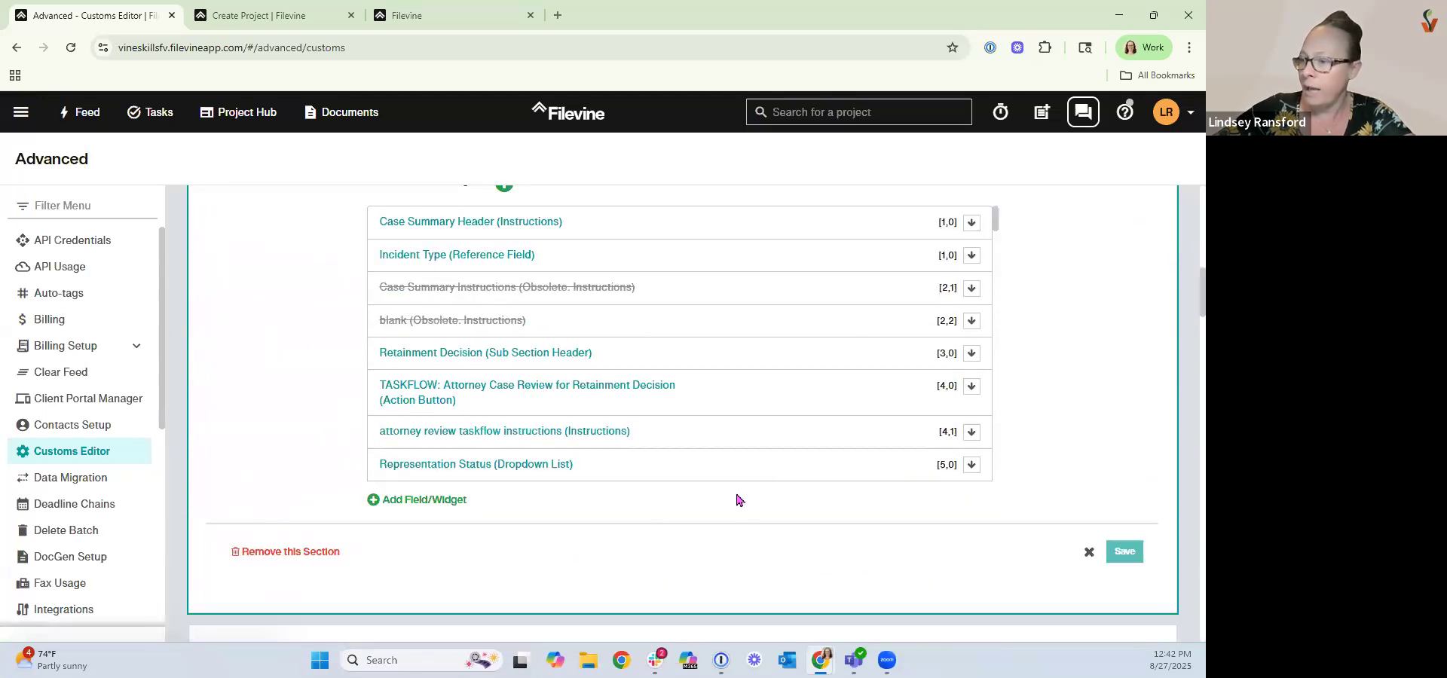
scroll(643, 403, down, 3)
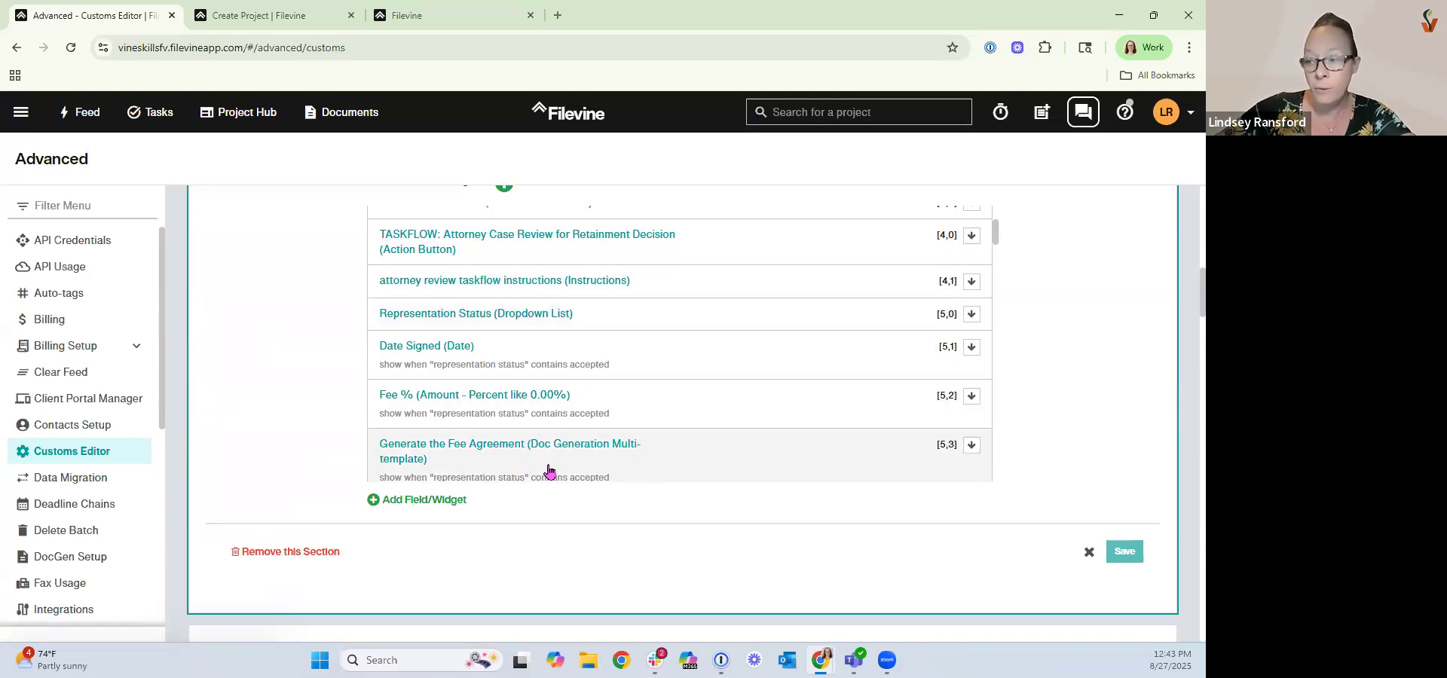
click(676, 463)
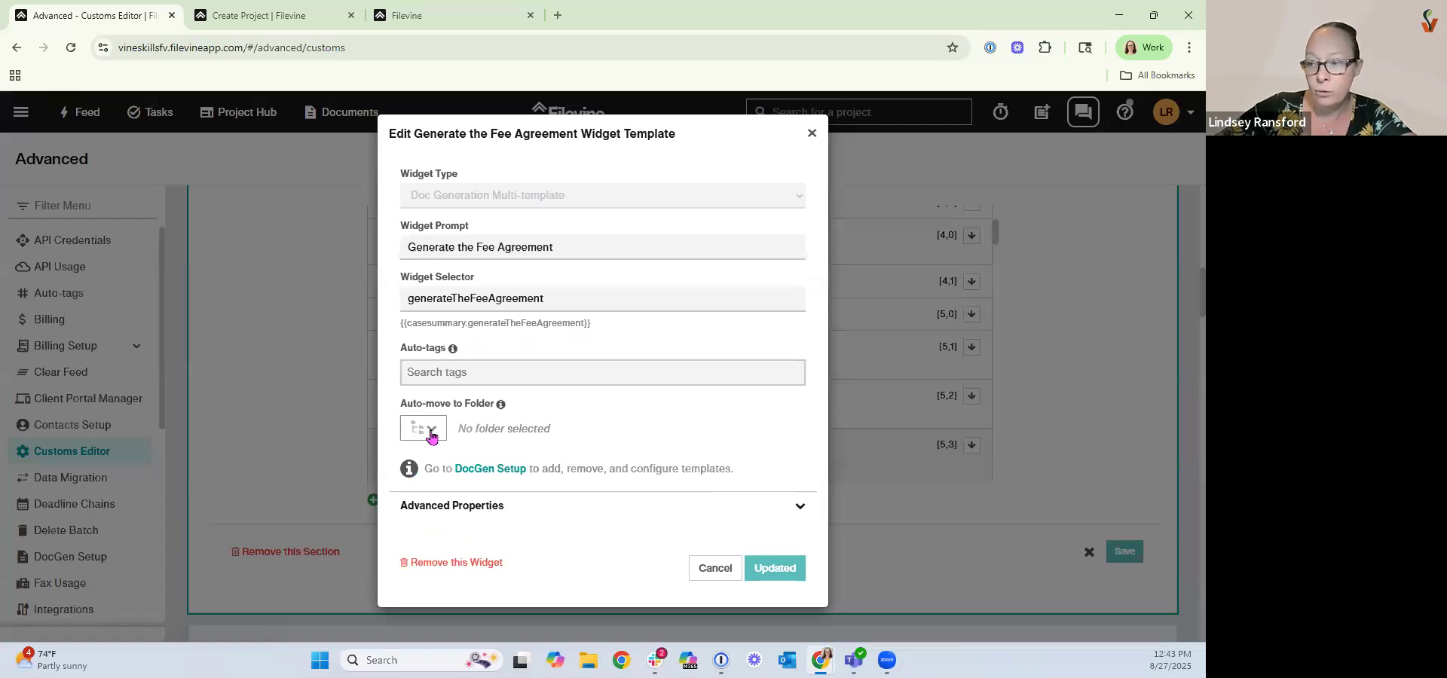
click(424, 431)
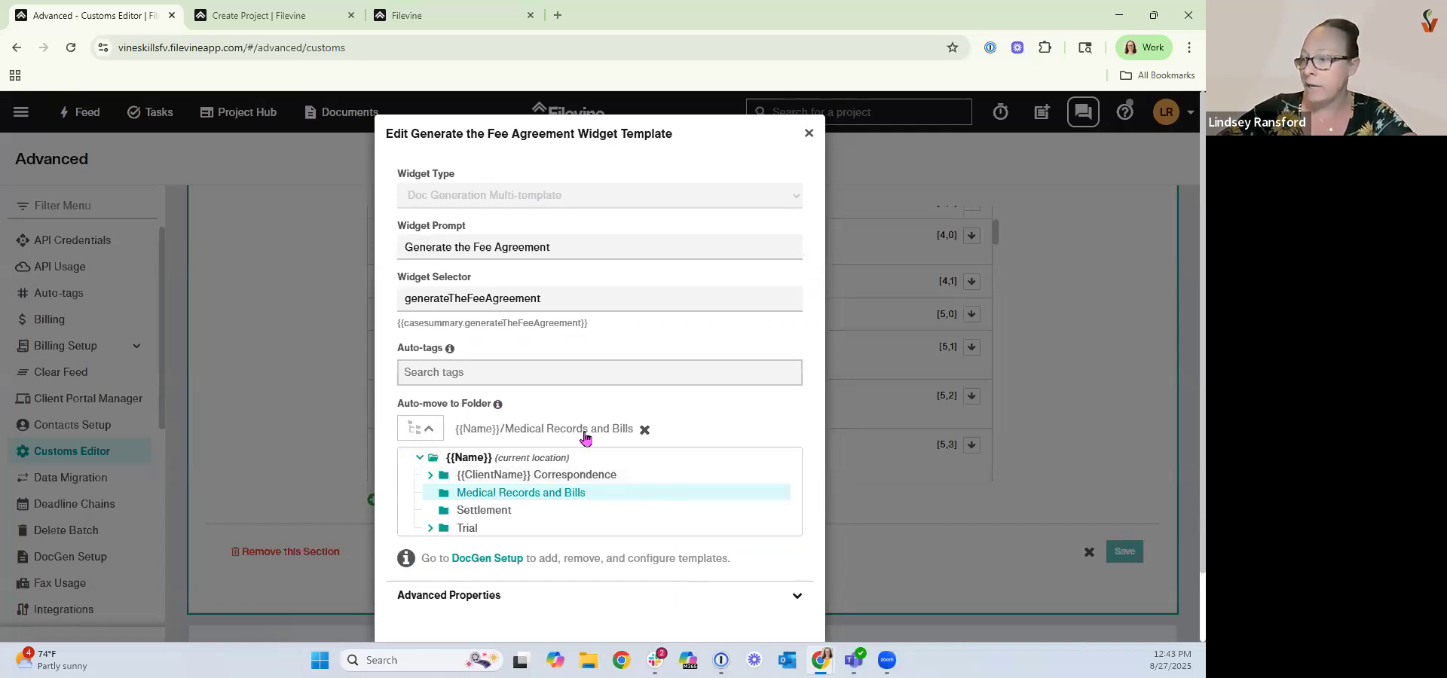
click(492, 513)
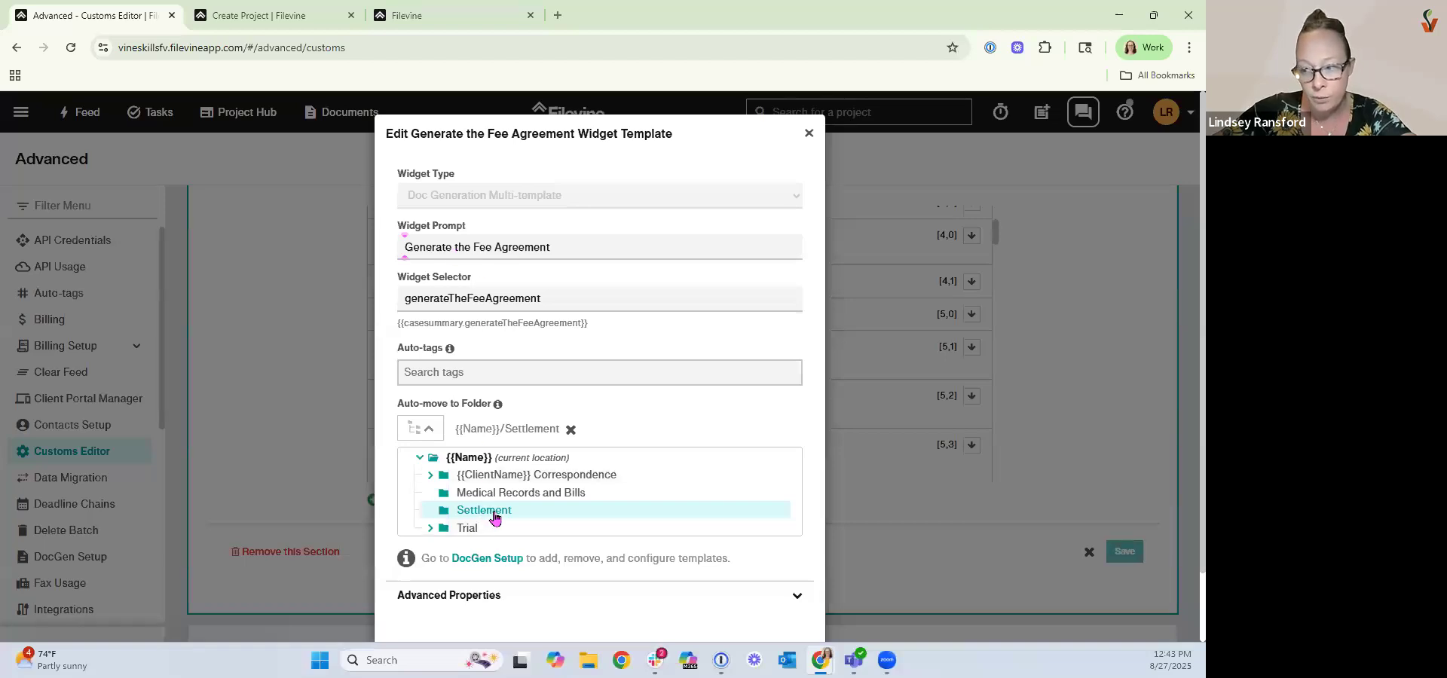
scroll(724, 595, down, 1)
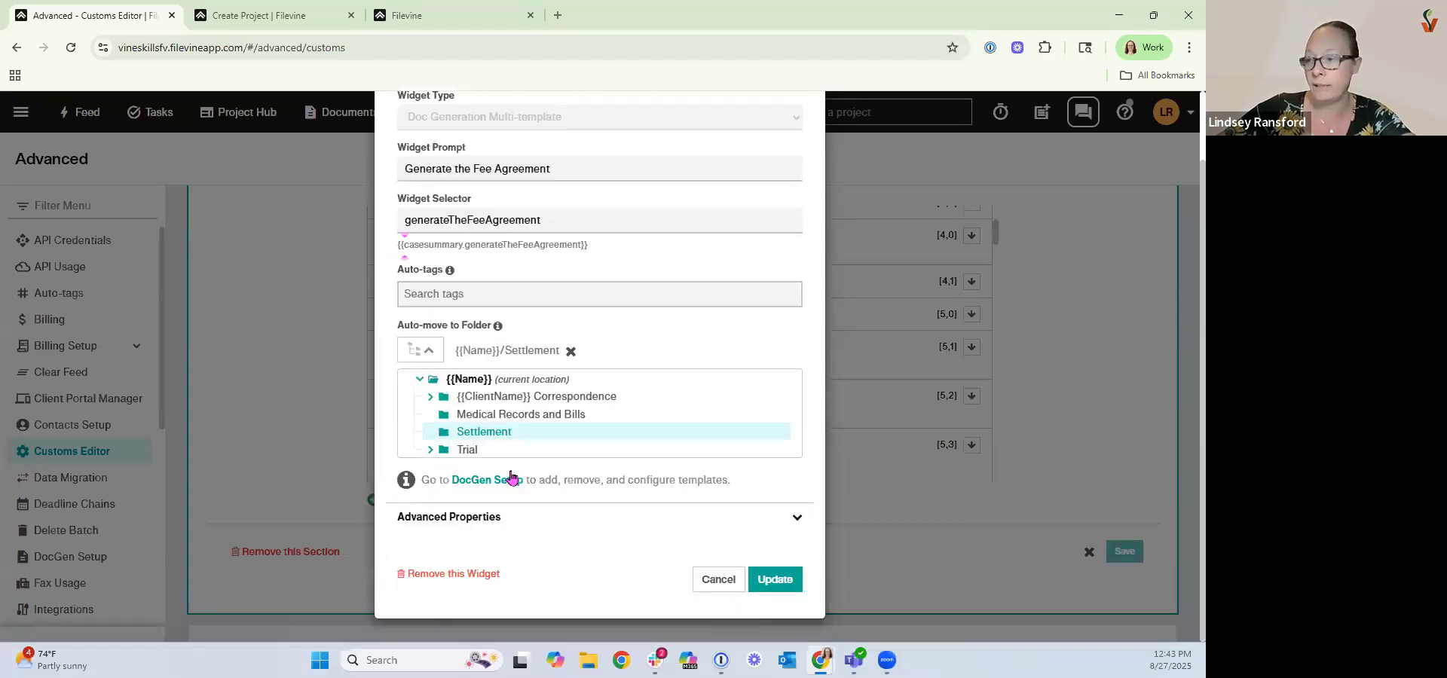
click(772, 587)
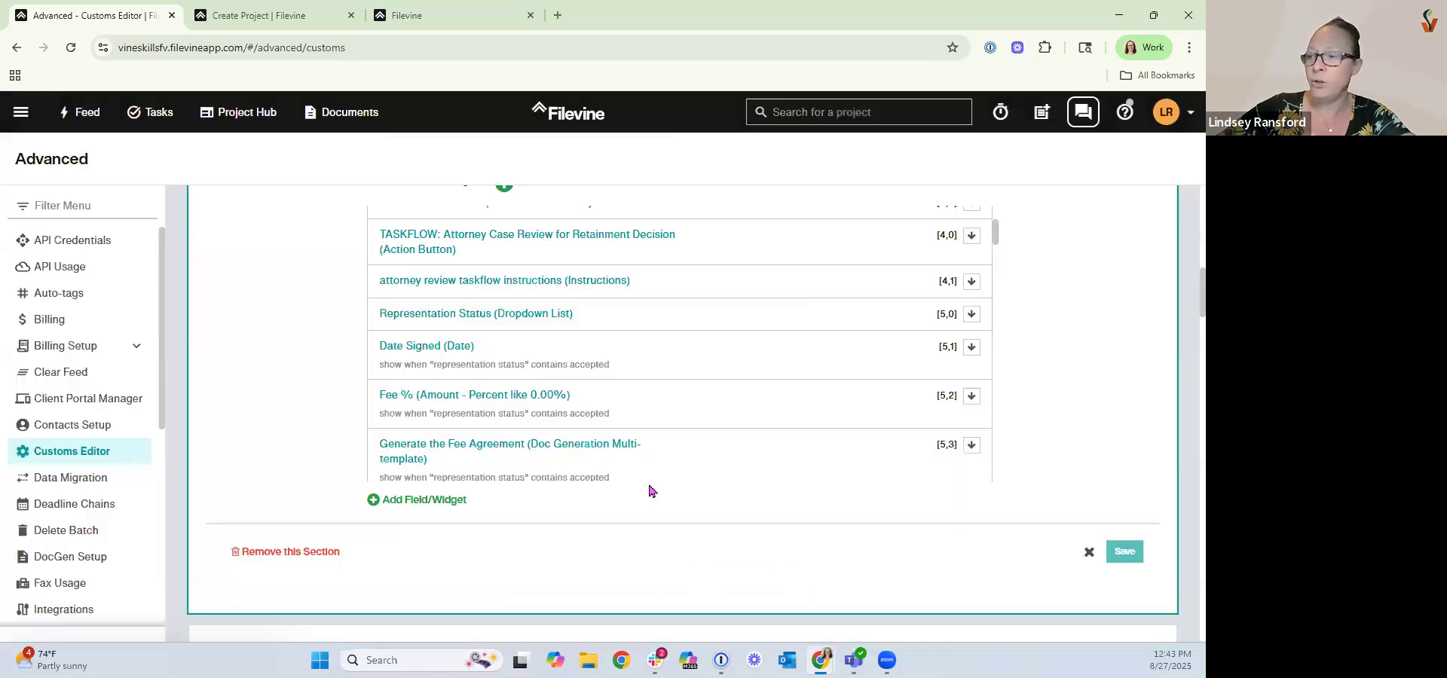
Change the Generate the Fee Agreement widget's auto-move folder to Medical Records and Bills and update it.
click(483, 437)
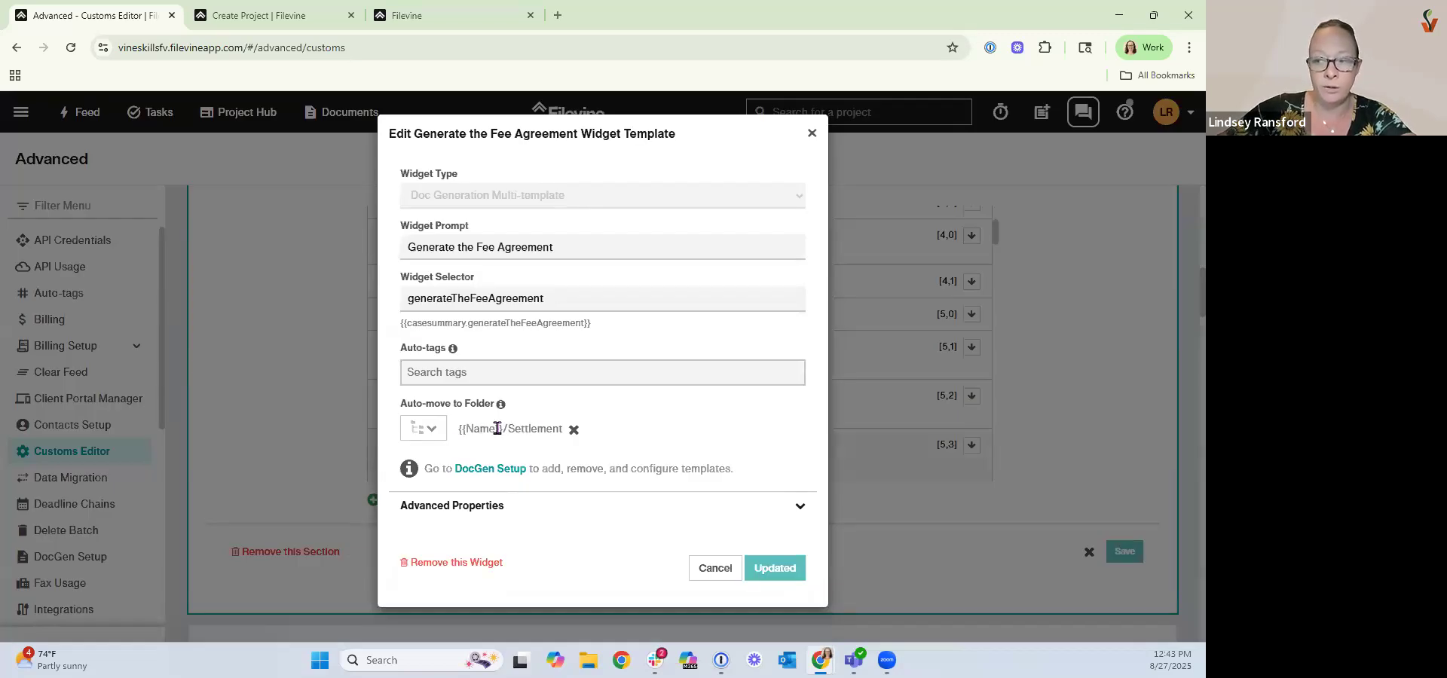
click(436, 429)
click(669, 492)
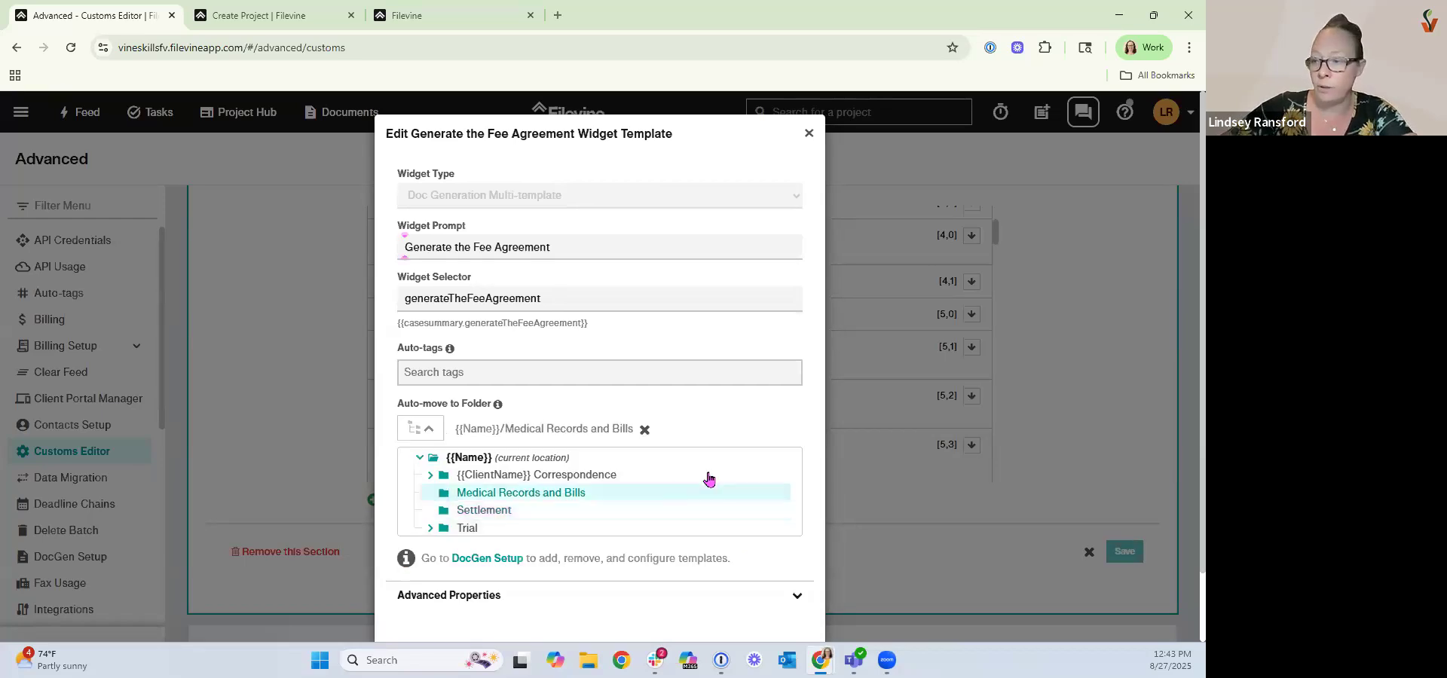
scroll(739, 544, down, 1)
scroll(780, 603, down, 1)
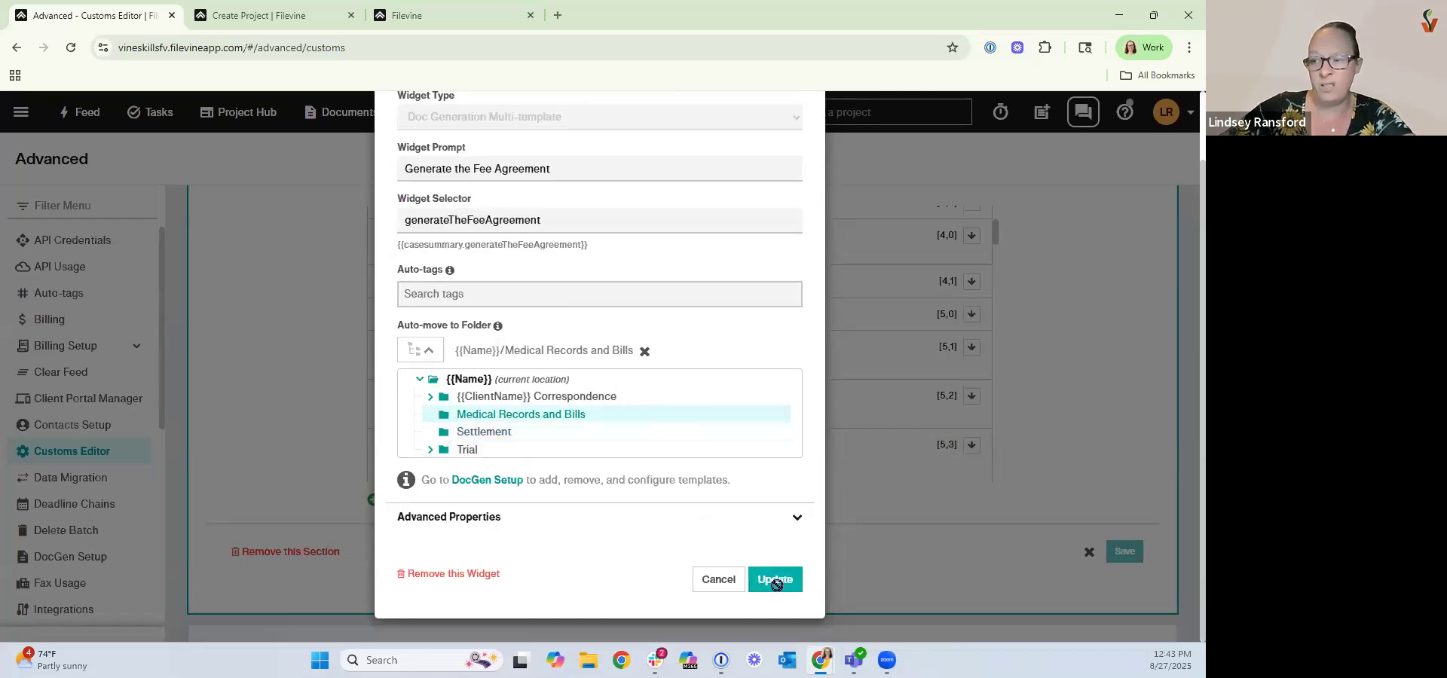
click(775, 579)
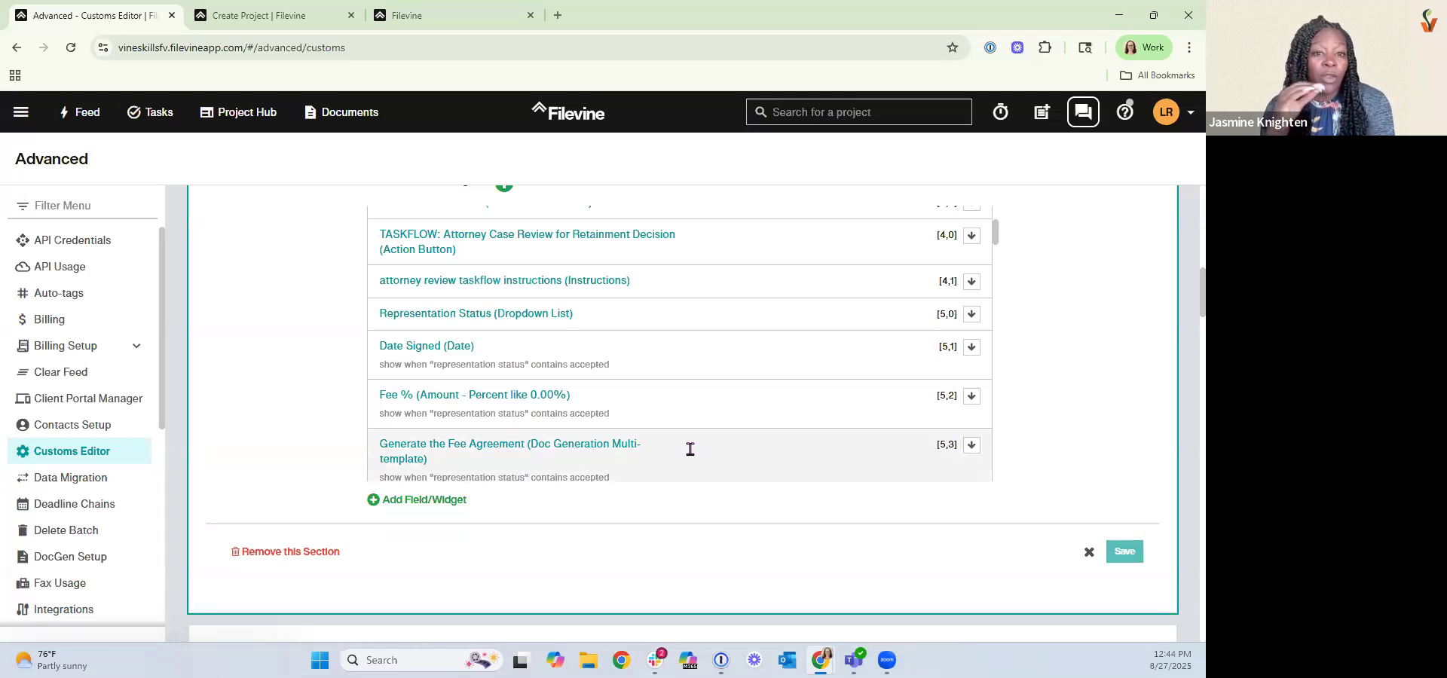
Search the Fee Agreement widget's auto-tags for #dep, then cancel the dialog without changes.
click(544, 444)
click(463, 374)
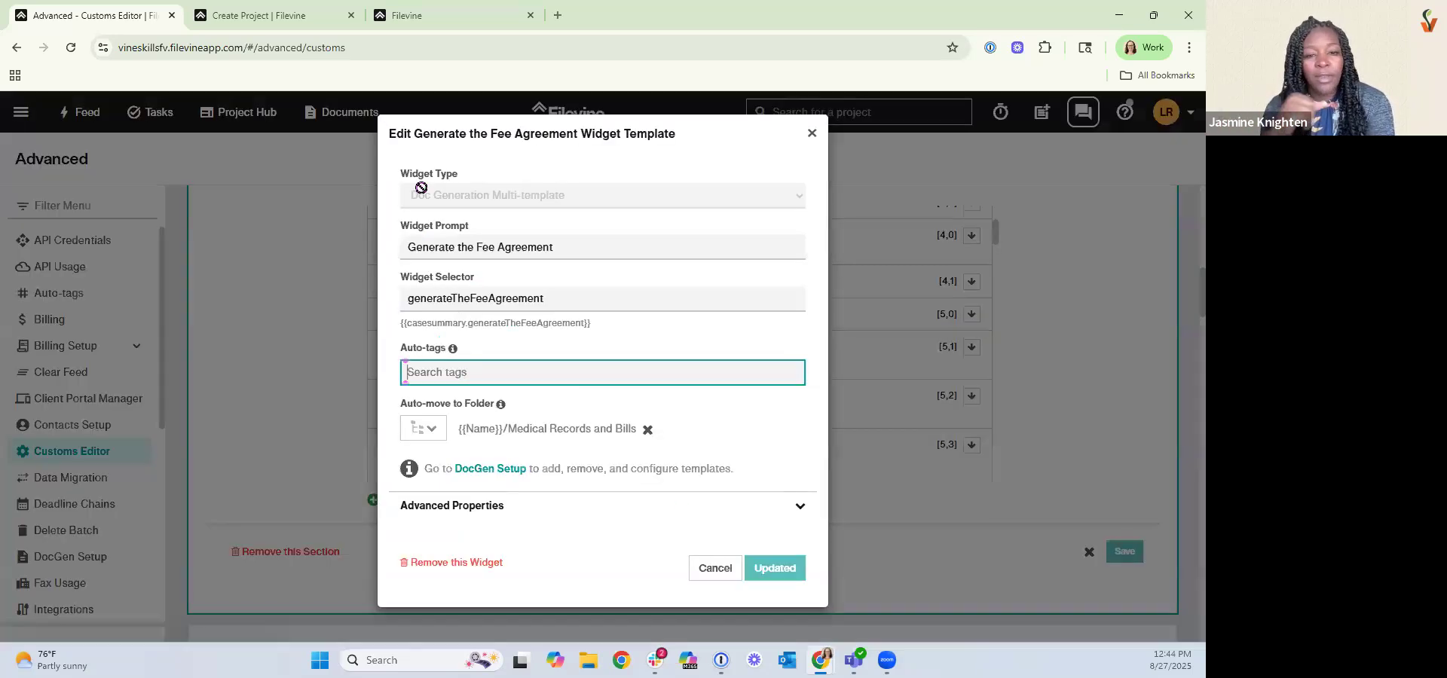
text(#)
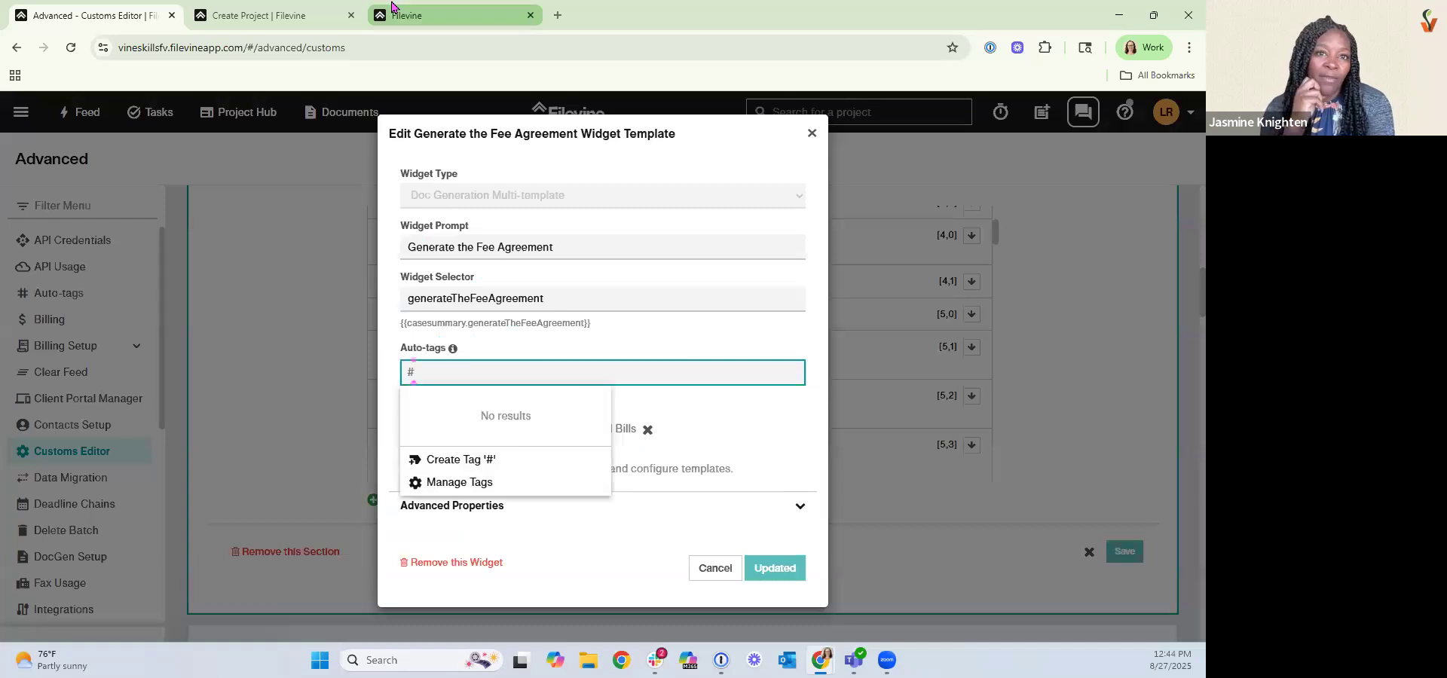
text(dep)
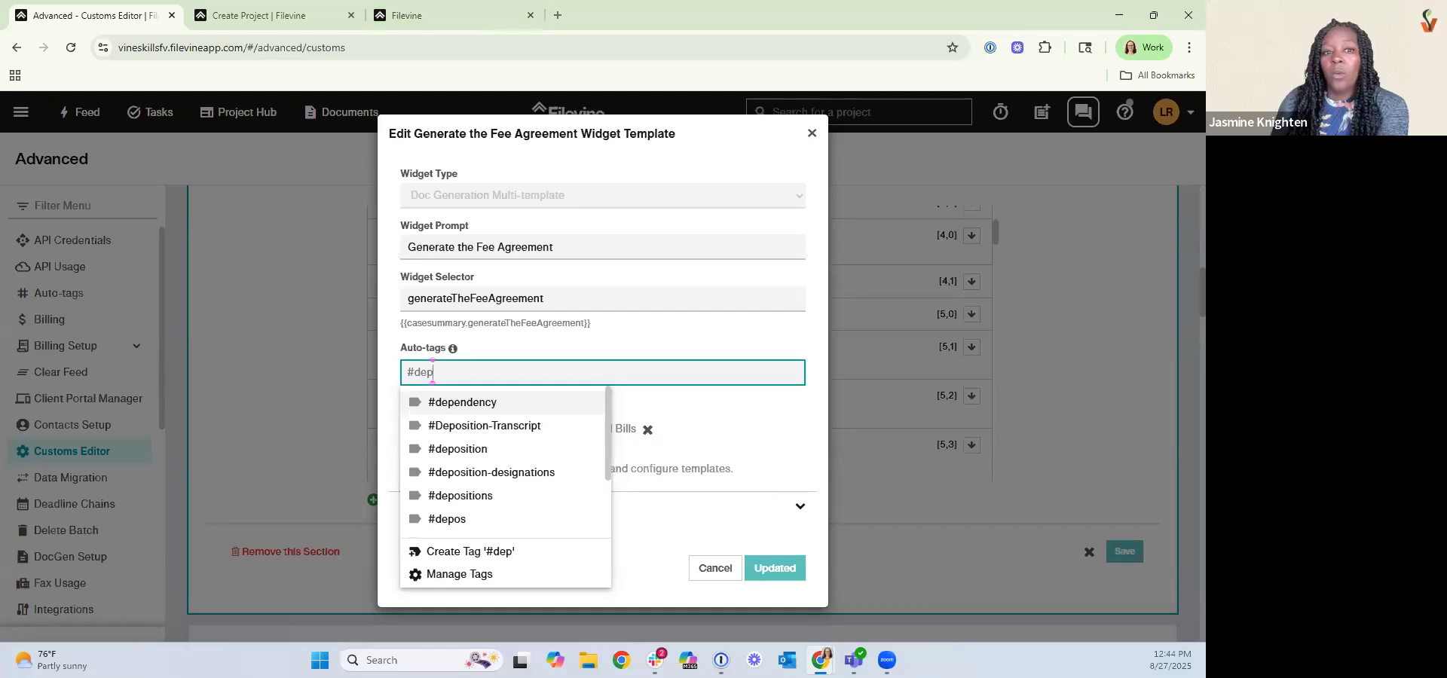
click(722, 567)
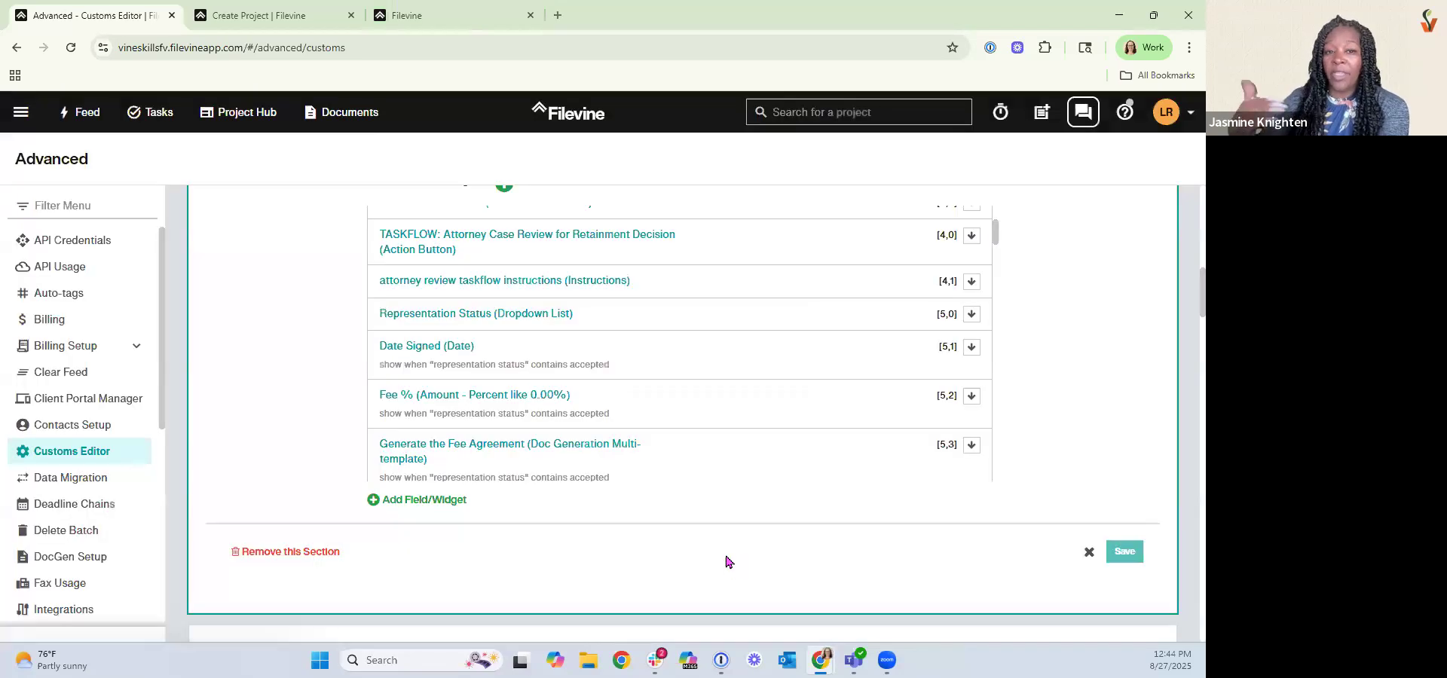
click(687, 453)
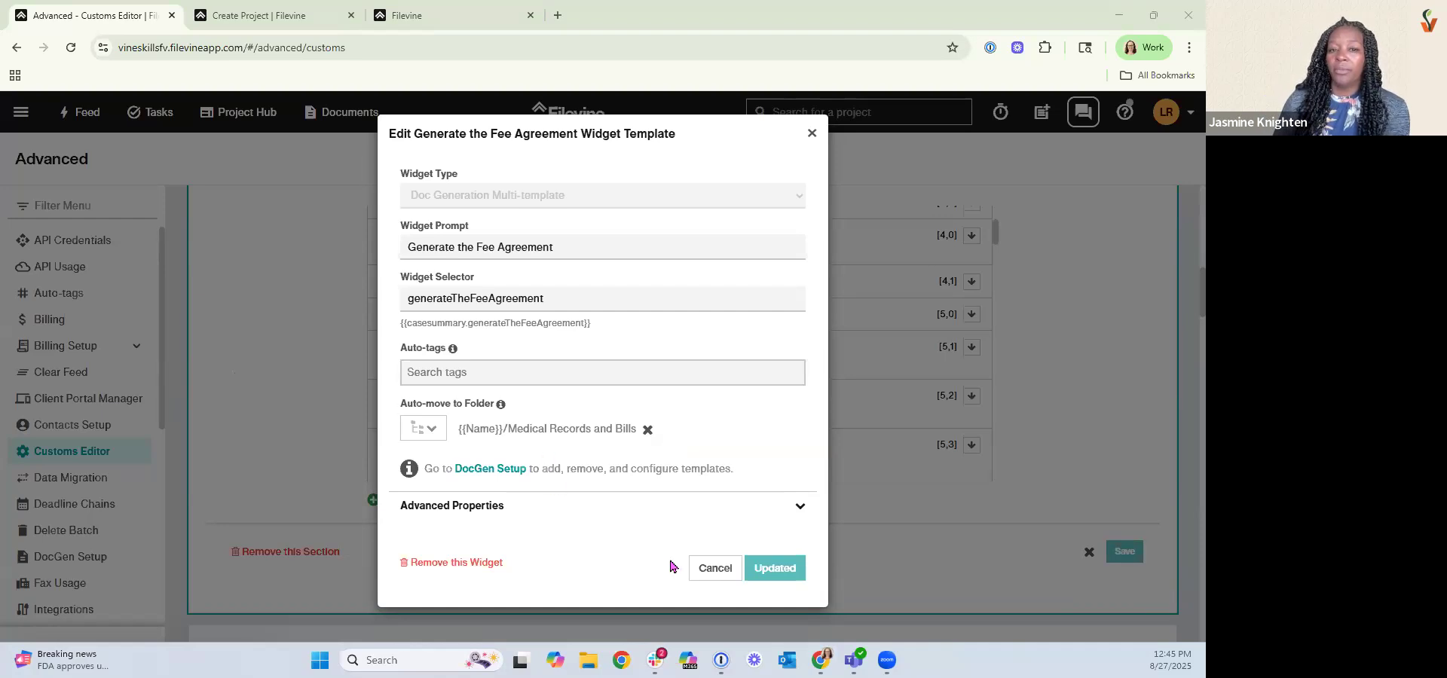
click(716, 575)
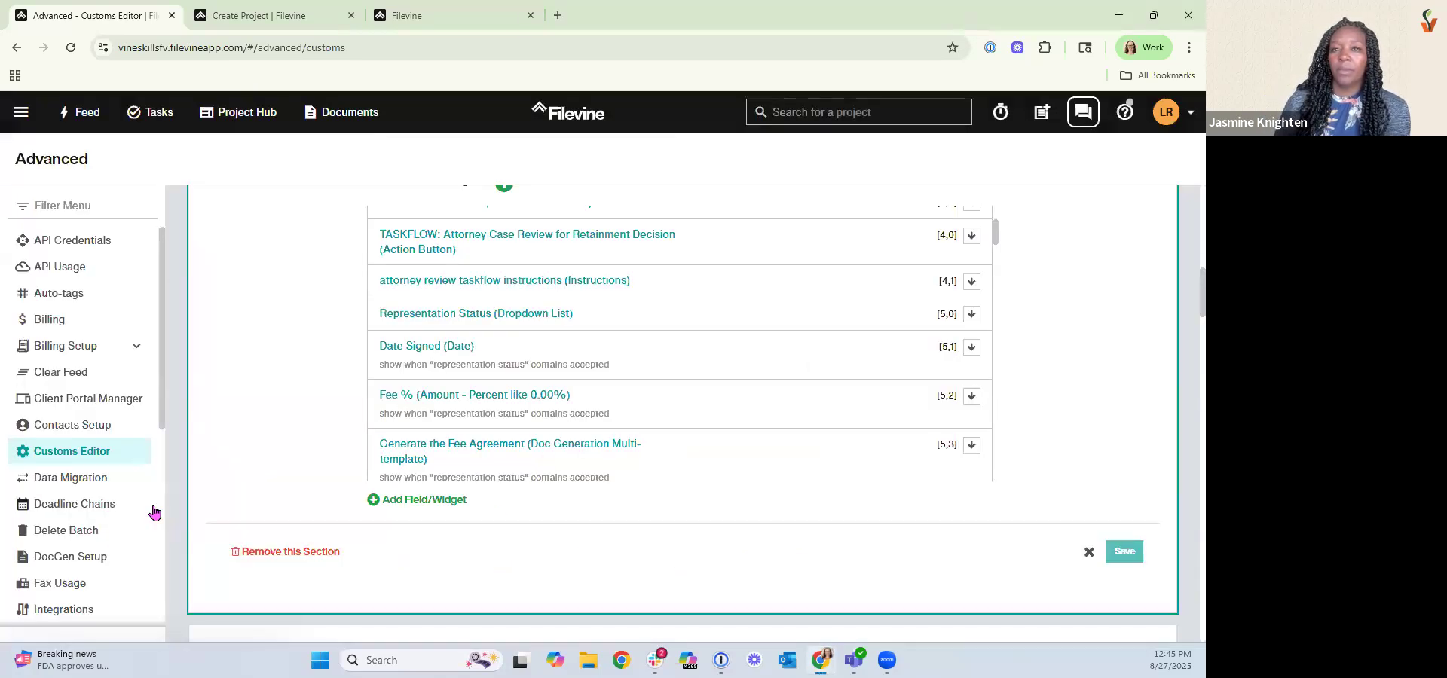
Open DocGen Setup for the Vineskills org, zz:Free Help-Personal Injury project type, Case Summary section and Generate the Fee Agreement widget.
click(102, 558)
click(292, 242)
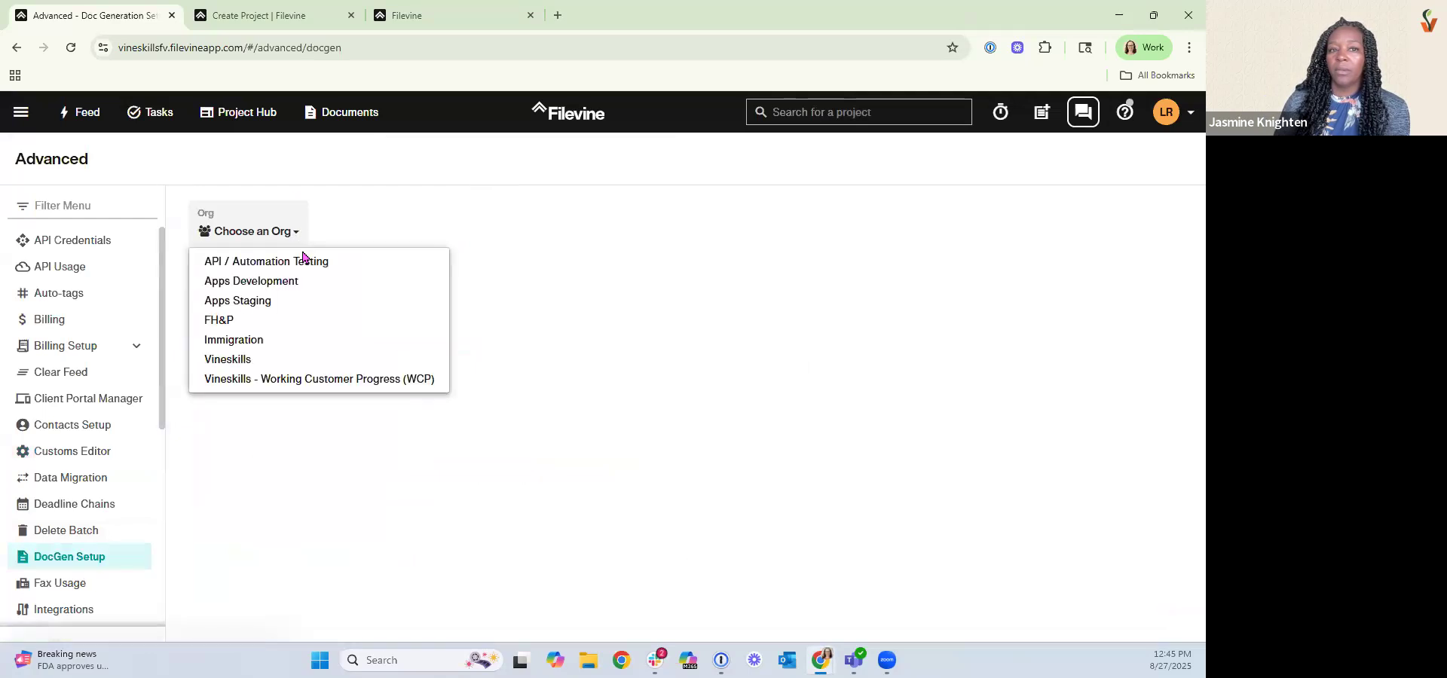
click(282, 360)
click(362, 235)
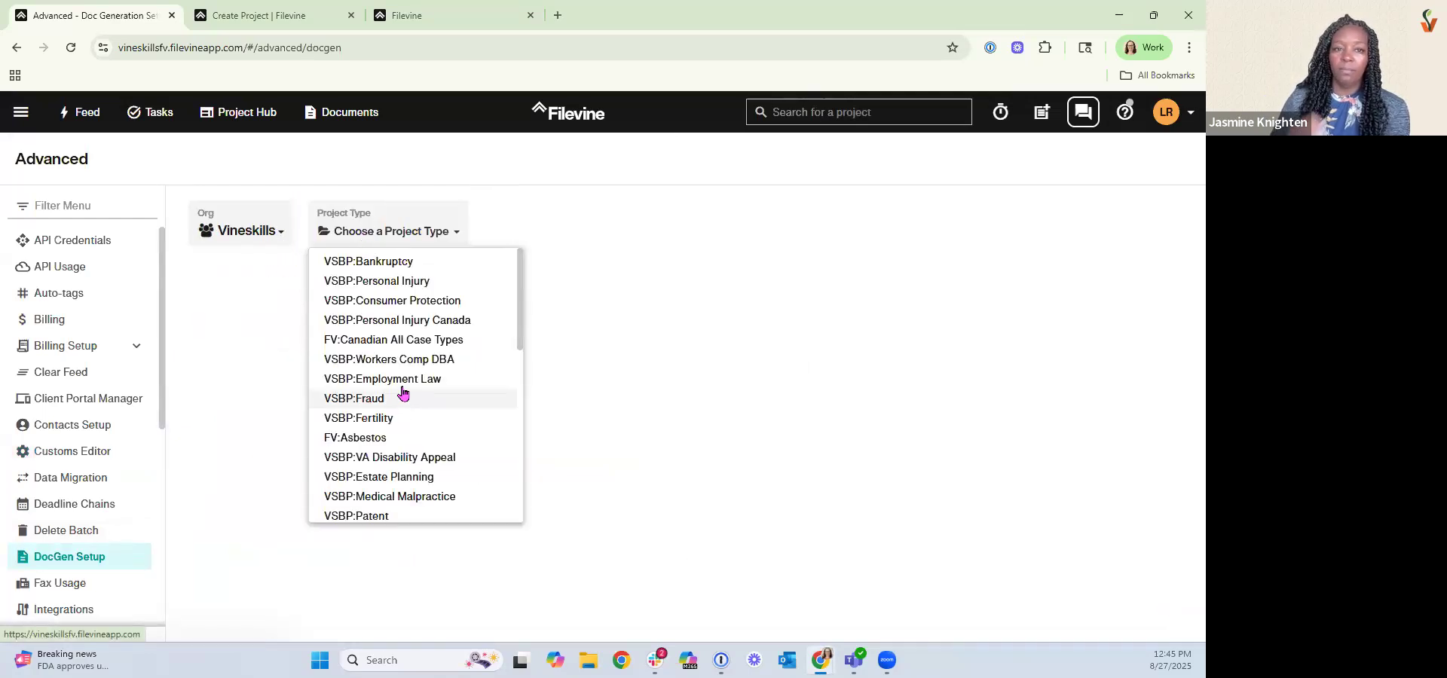
scroll(420, 446, down, 3)
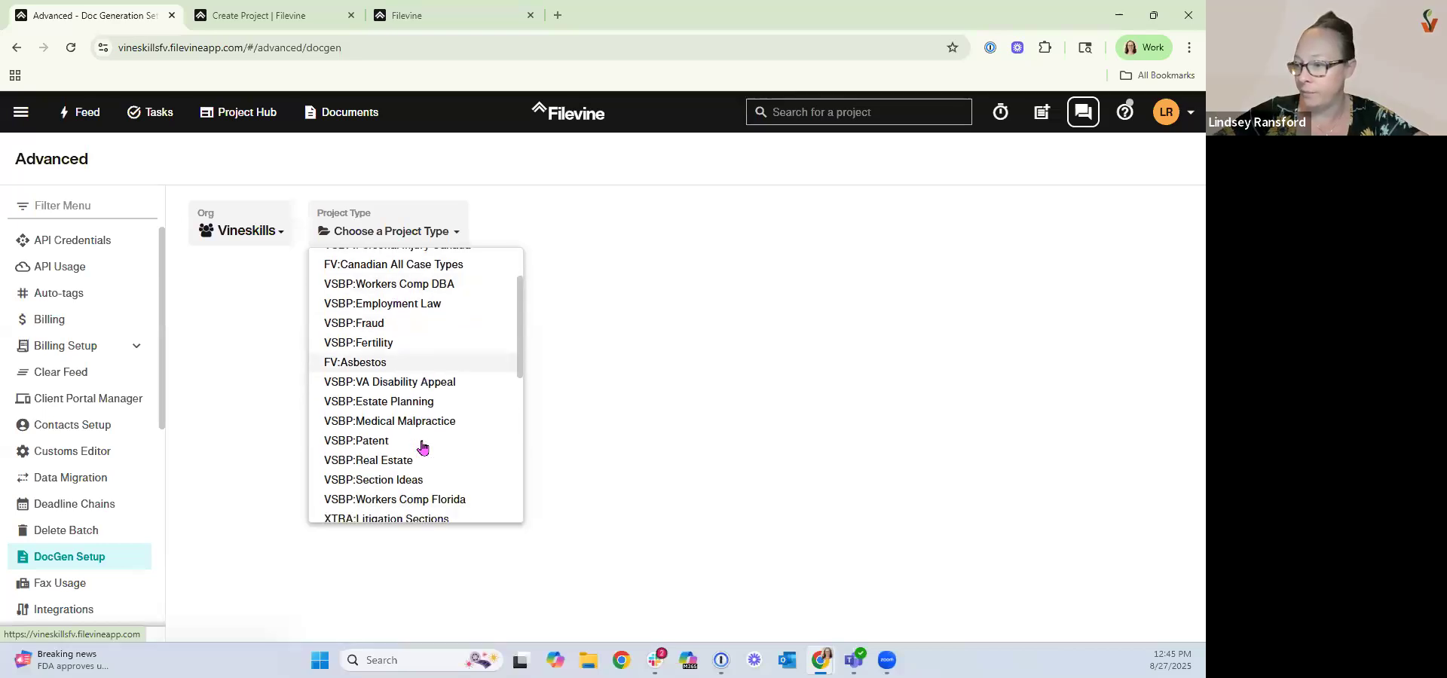
scroll(422, 448, down, 2)
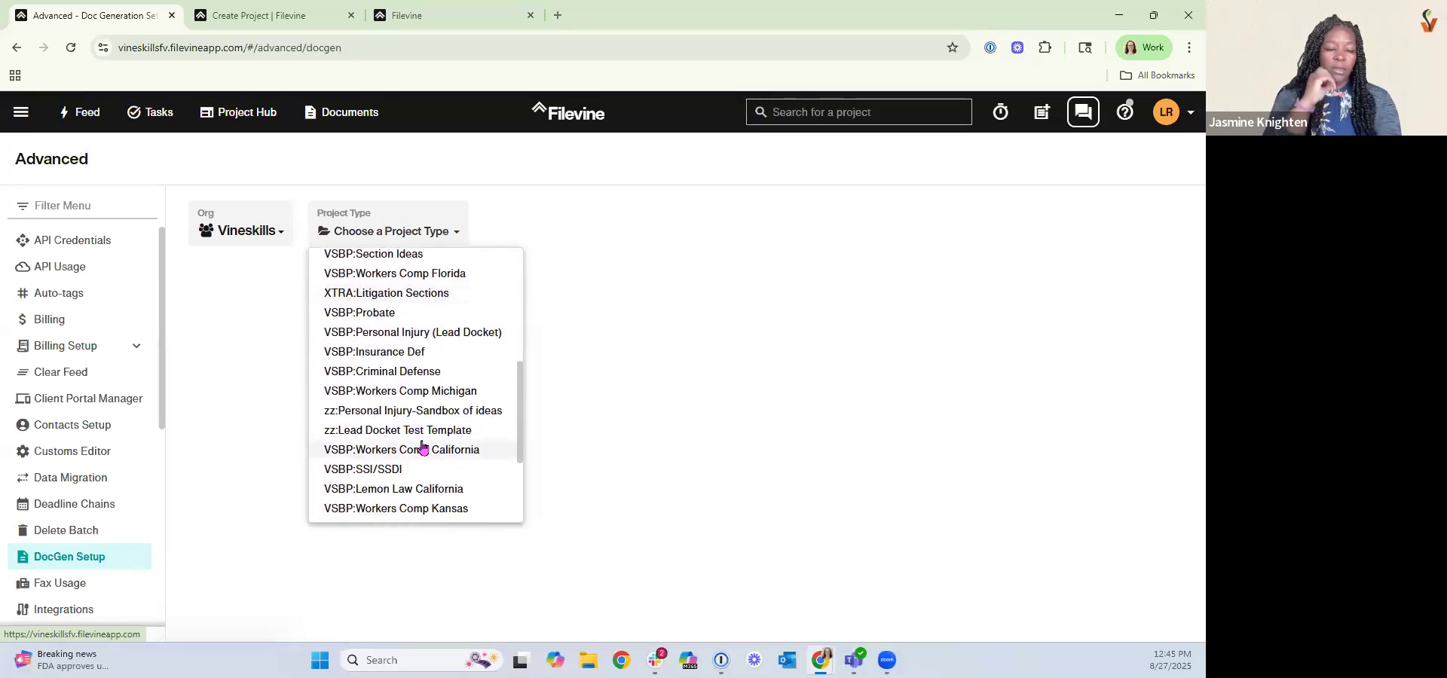
scroll(422, 447, down, 2)
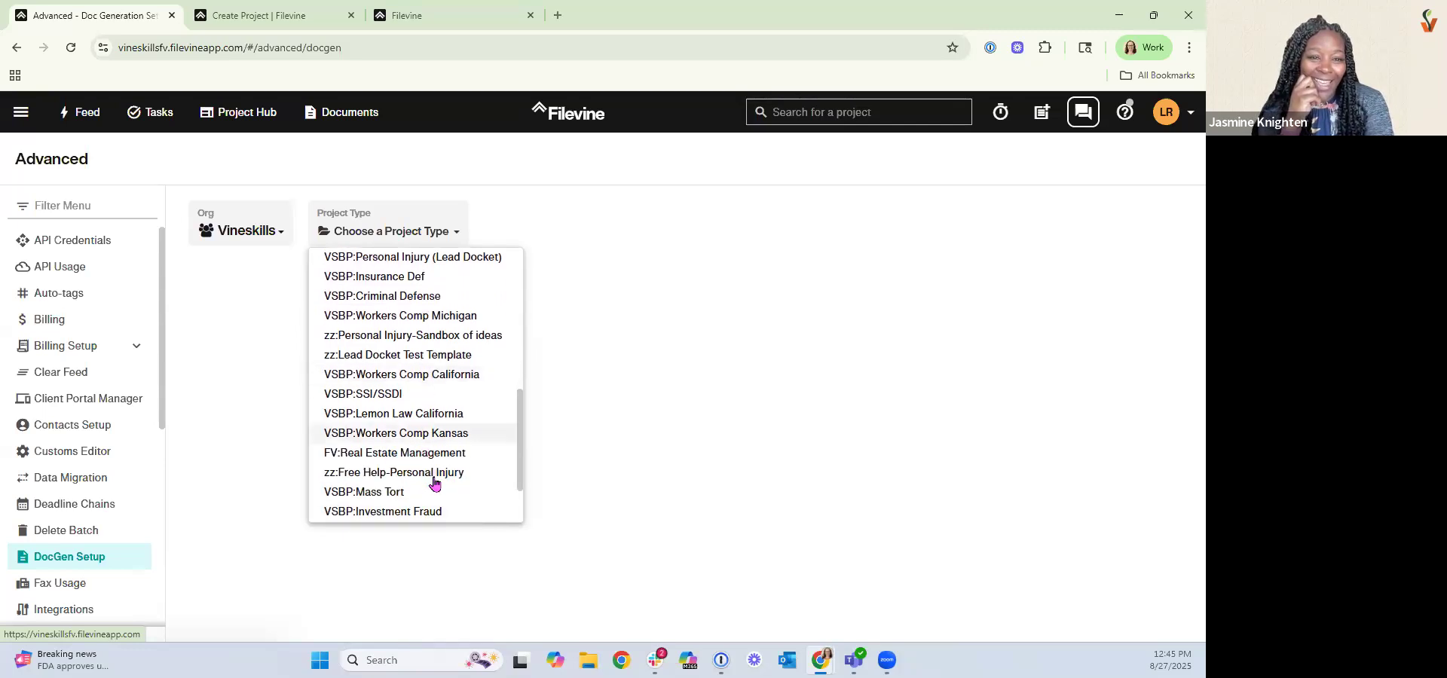
click(431, 475)
click(601, 231)
click(603, 256)
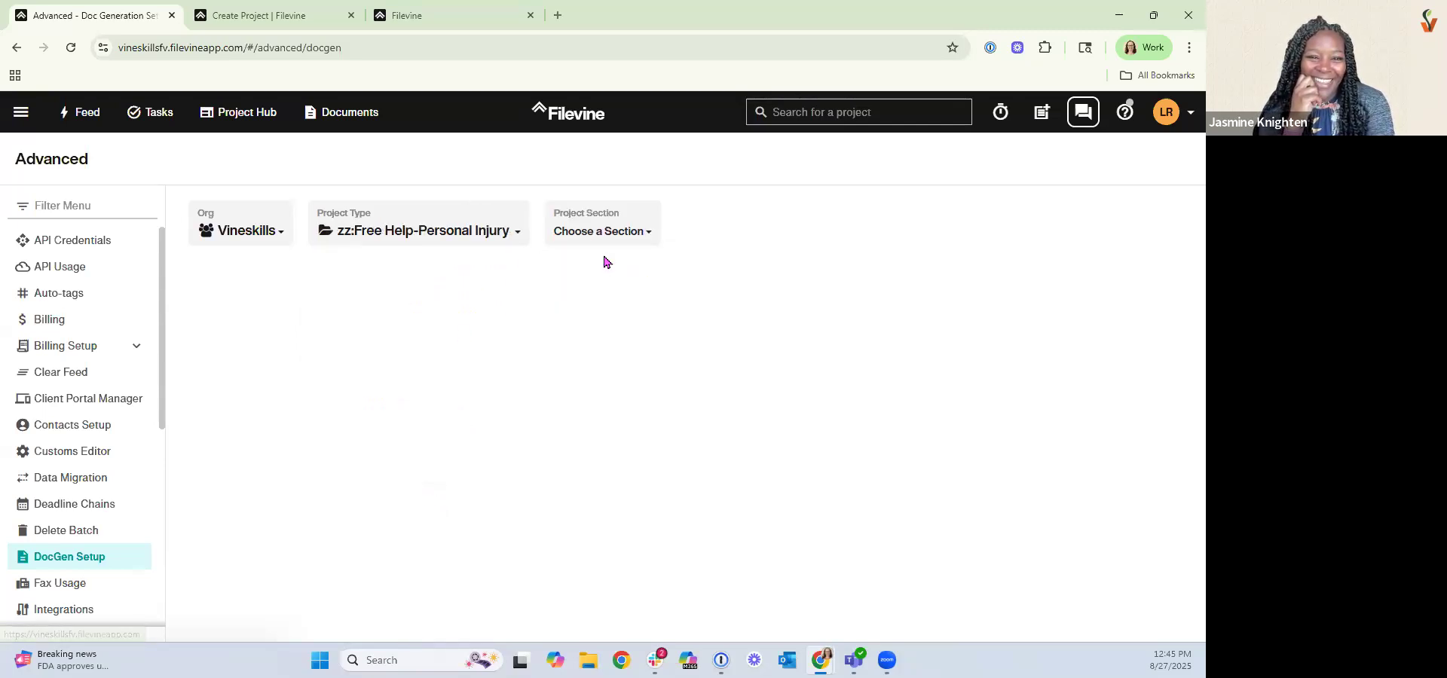
click(727, 243)
click(743, 258)
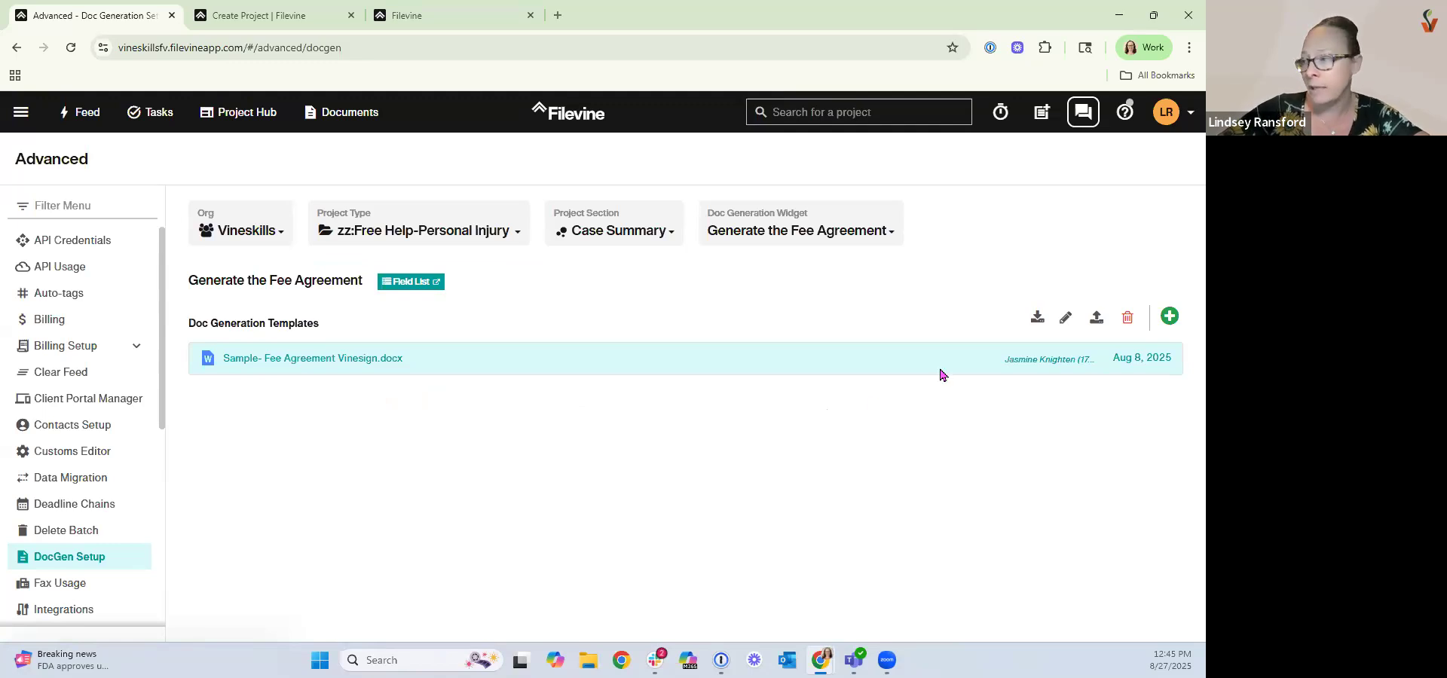
Rename the fee agreement template as "01. Sample- Fee Agreement Vinesign".
click(1065, 317)
click(462, 354)
text(01)
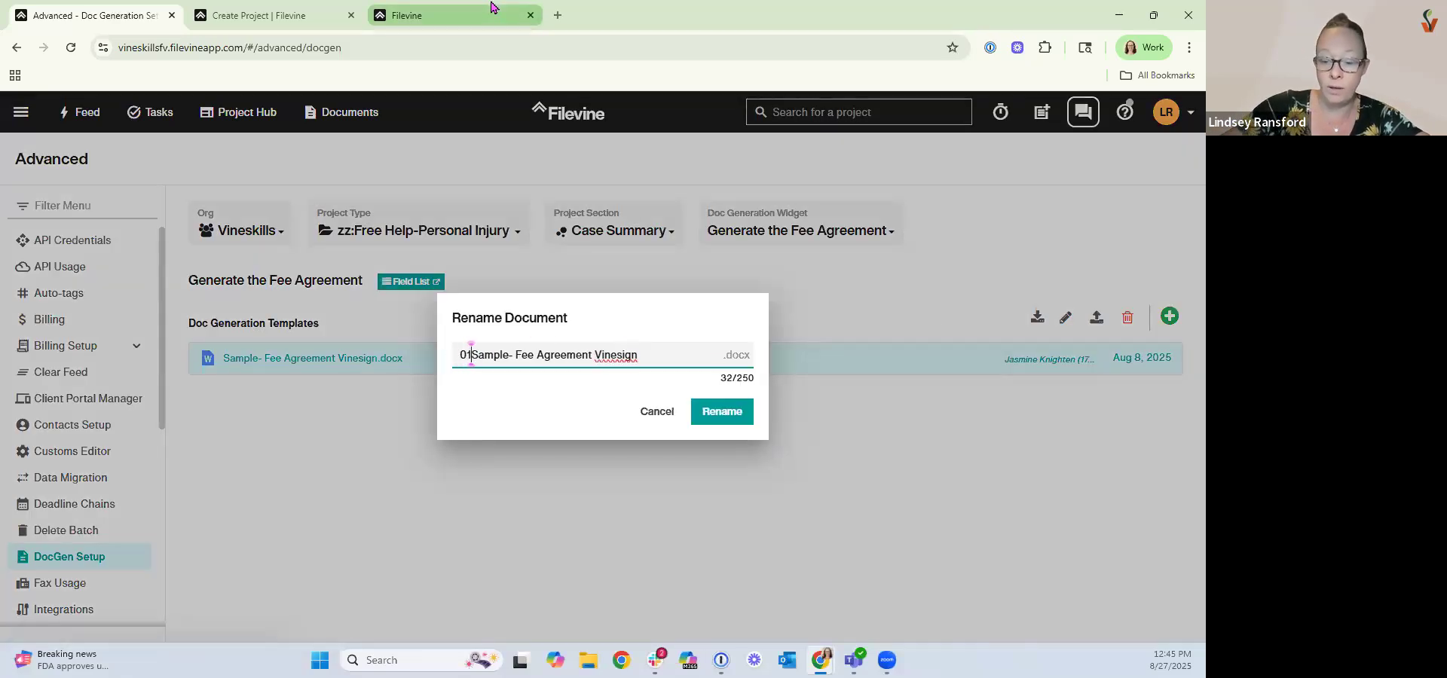
text(.)
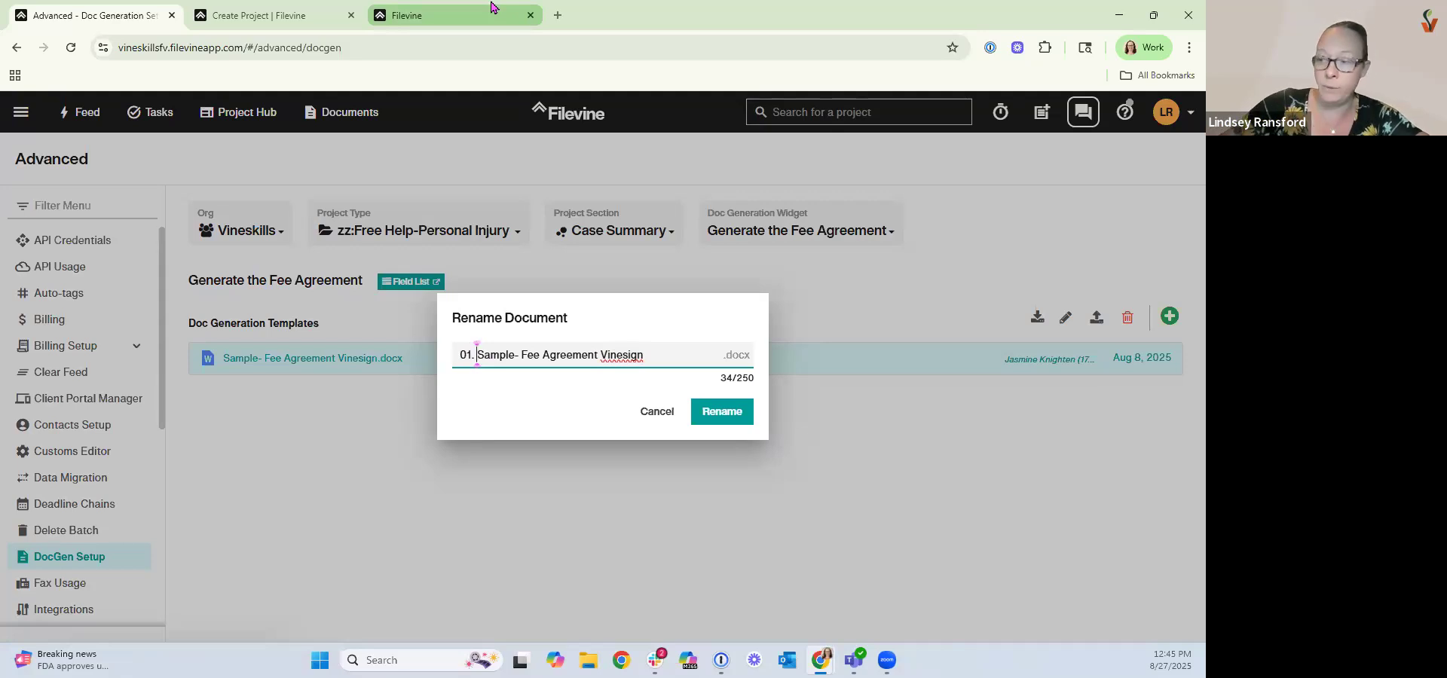
click(706, 414)
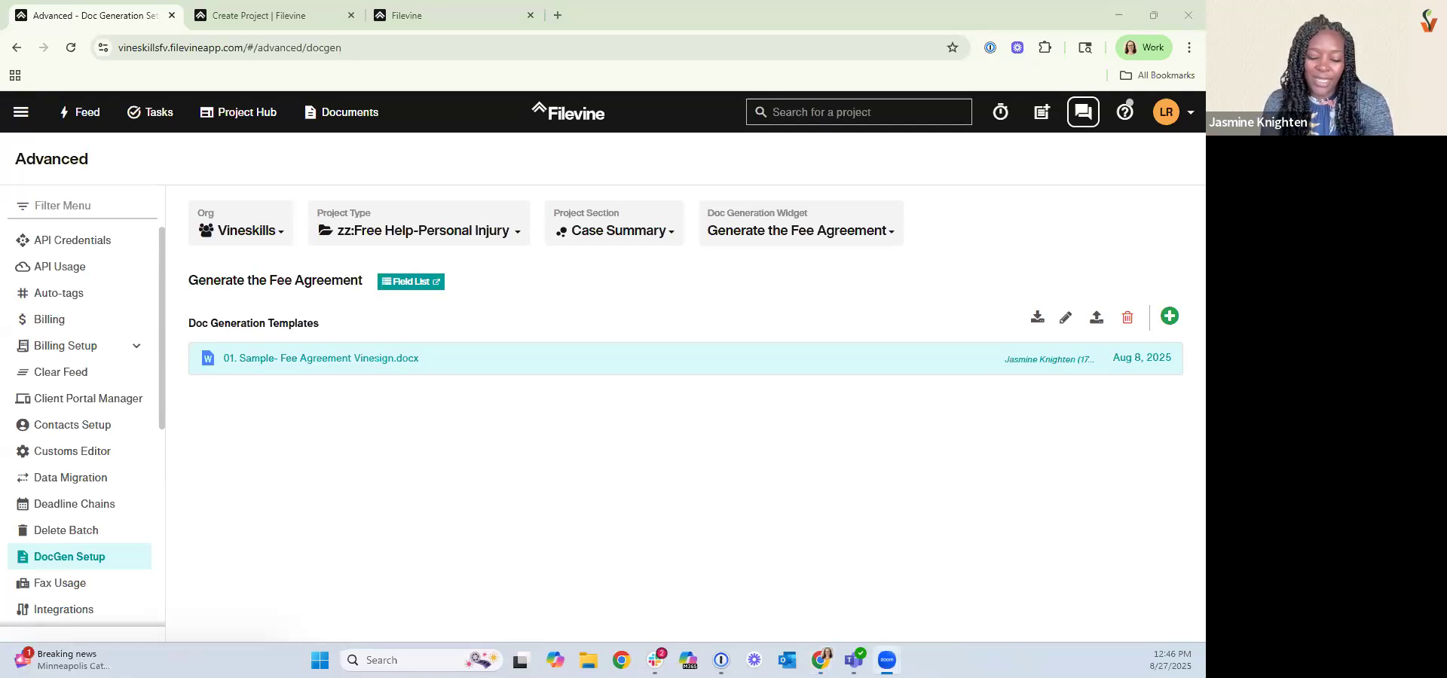
Reopen the zz:Free Help-Personal Injury project type of the Vineskills org in the Customs Editor.
click(83, 452)
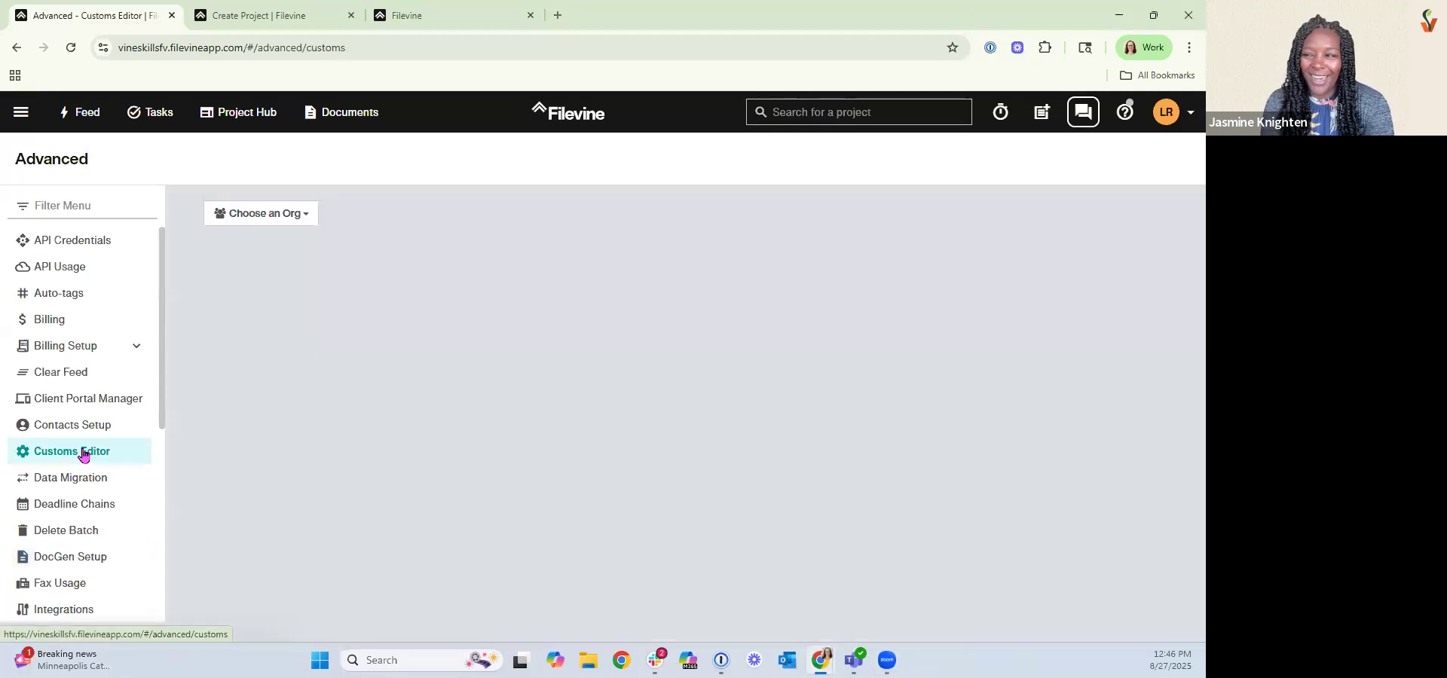
click(249, 217)
click(293, 339)
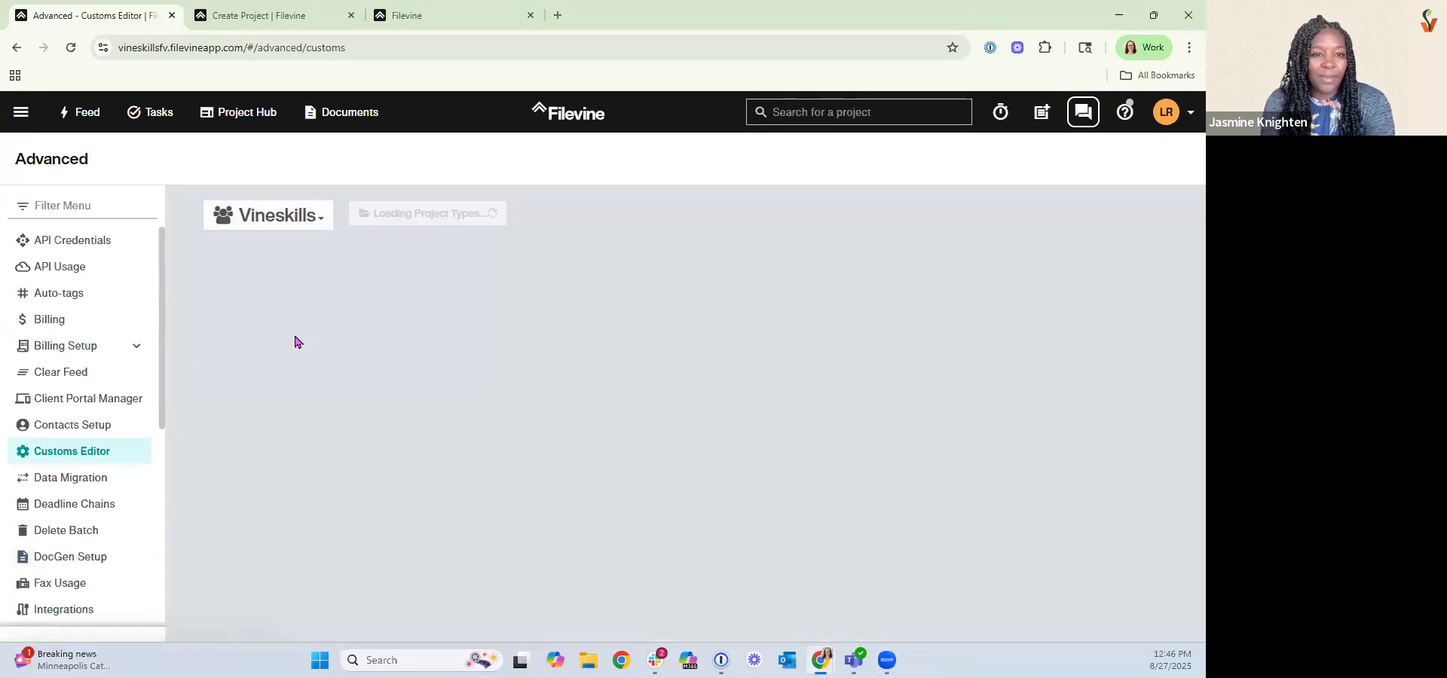
click(404, 219)
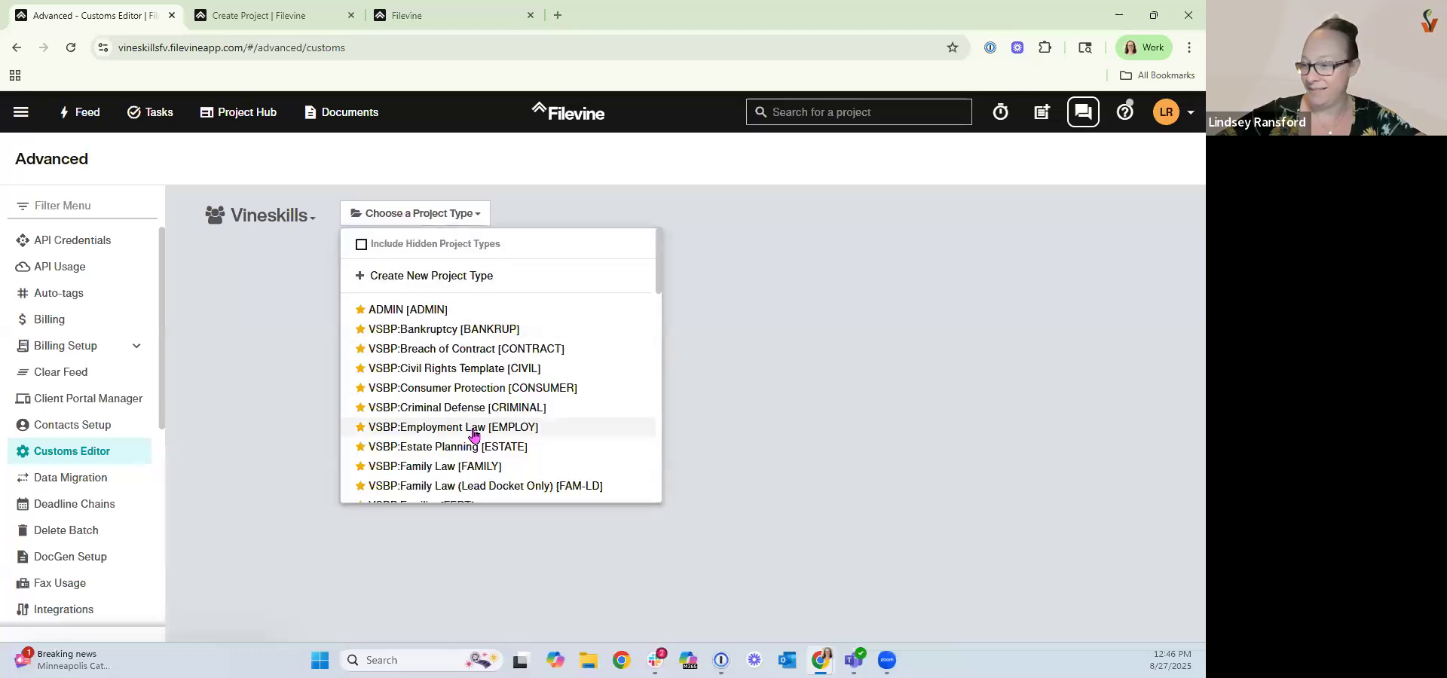
scroll(472, 429, down, 6)
scroll(474, 435, down, 4)
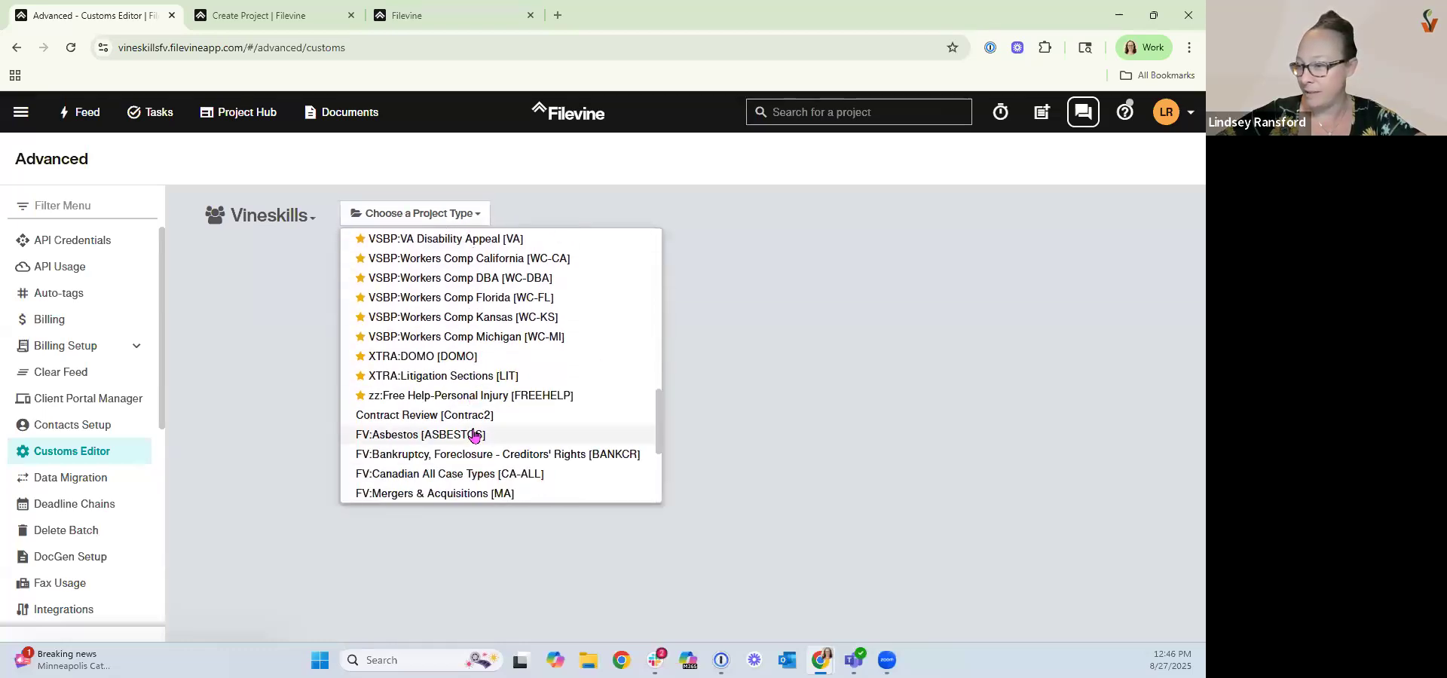
click(437, 324)
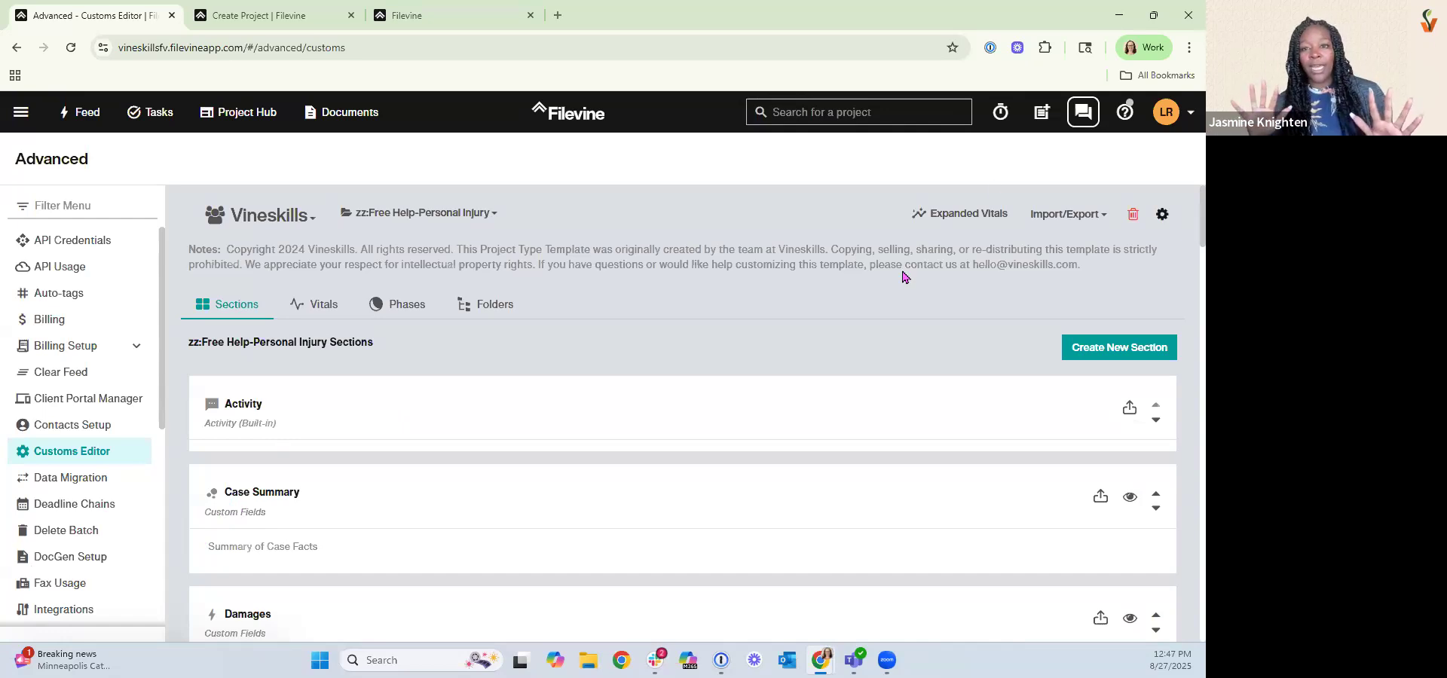
Search the Share Your Feedback requests for "customs editor" and open the bulk delete/move request.
click(1126, 127)
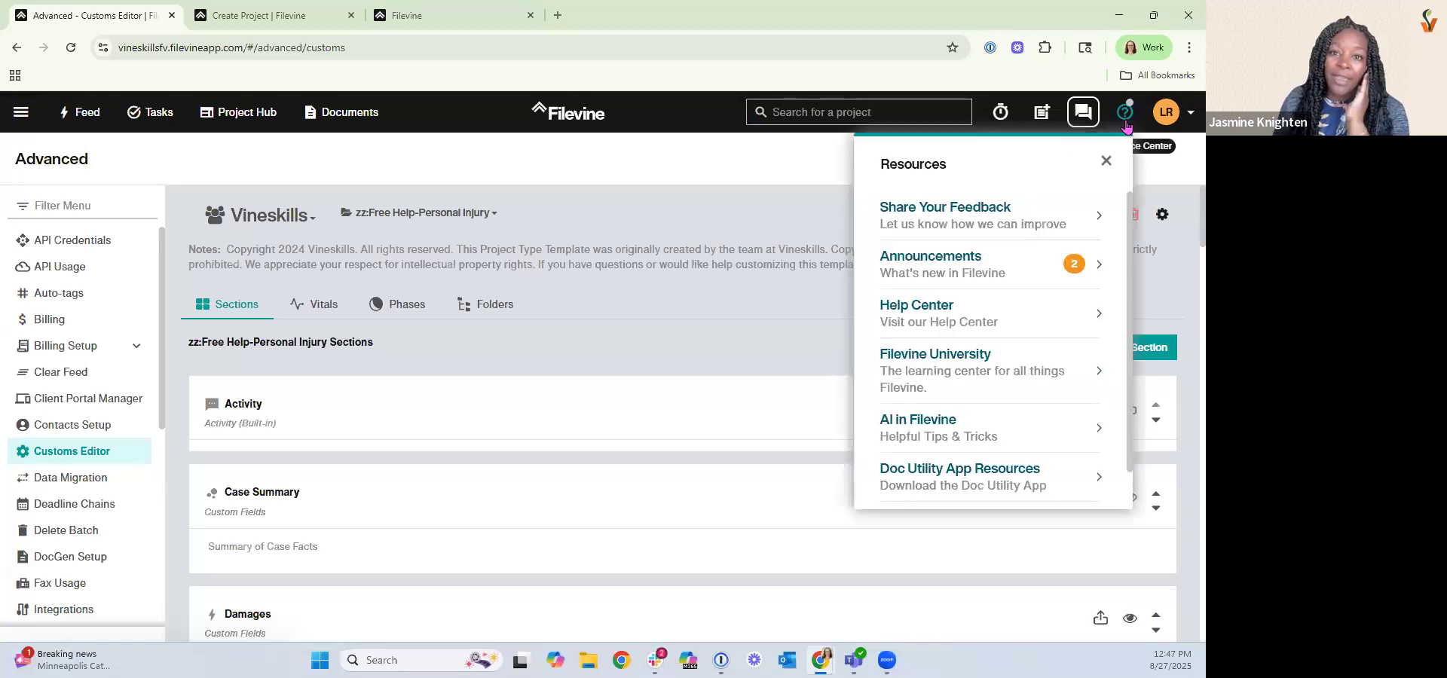
click(967, 214)
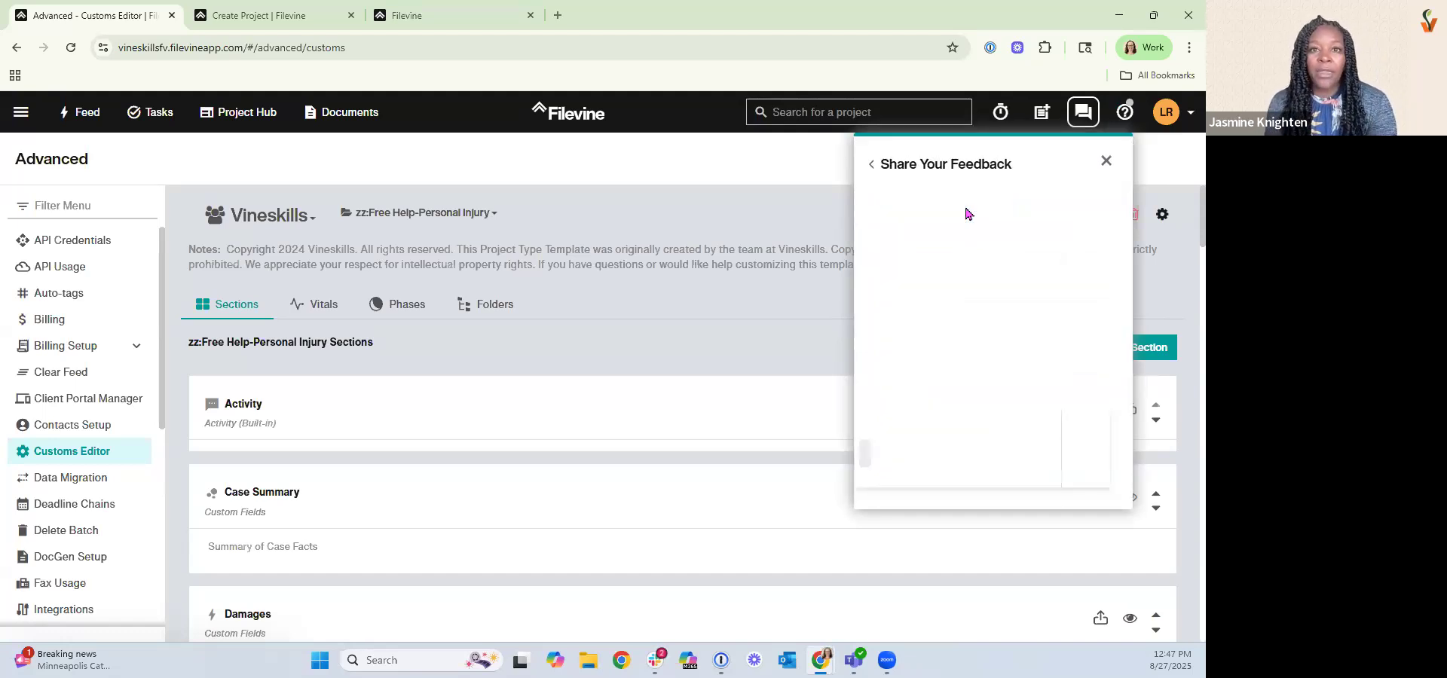
click(953, 348)
click(923, 279)
text(customs editor)
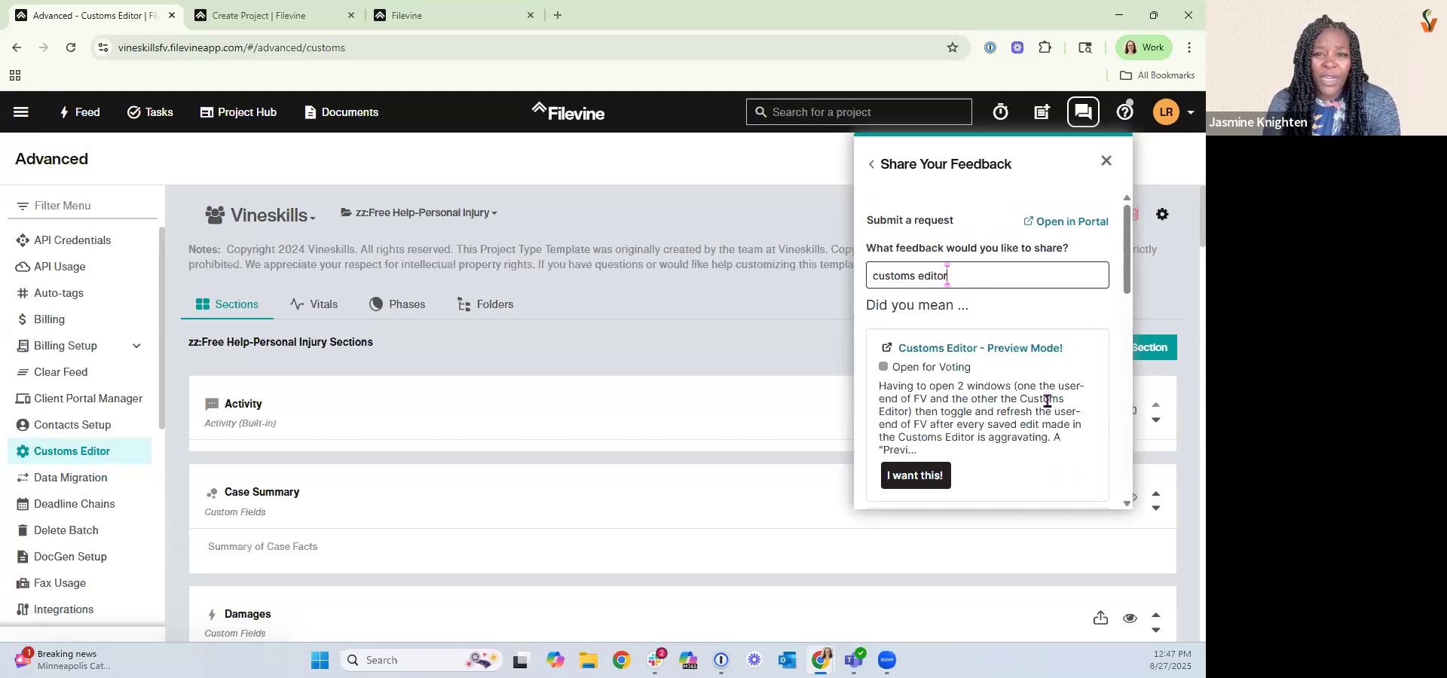
scroll(1047, 401, down, 1)
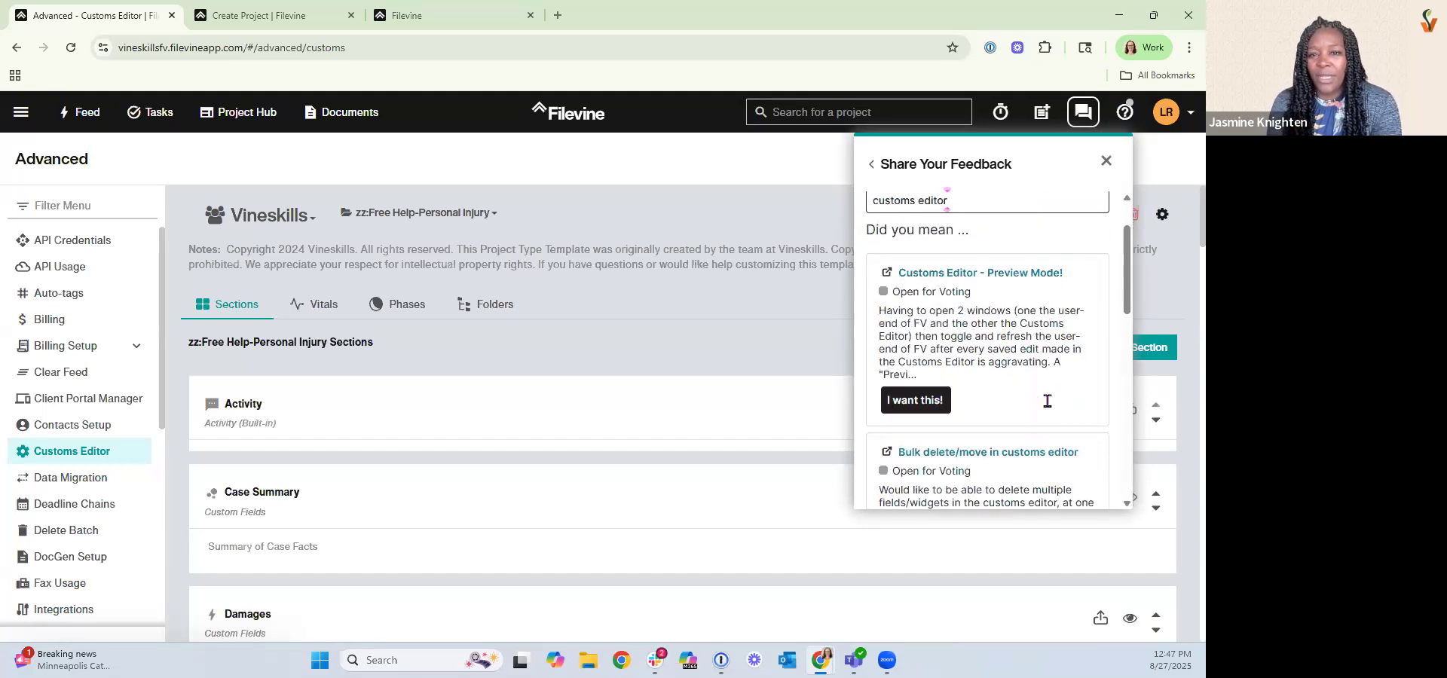
scroll(1048, 401, down, 1)
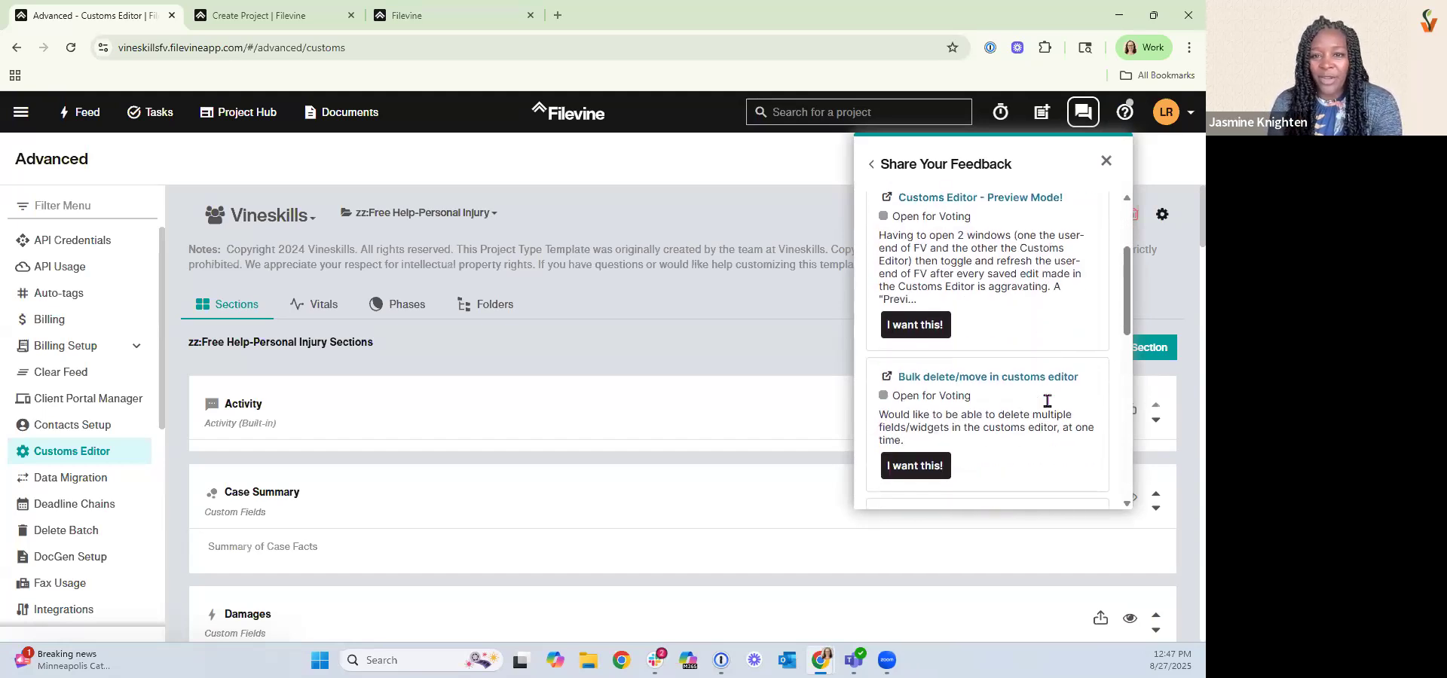
scroll(1048, 401, down, 2)
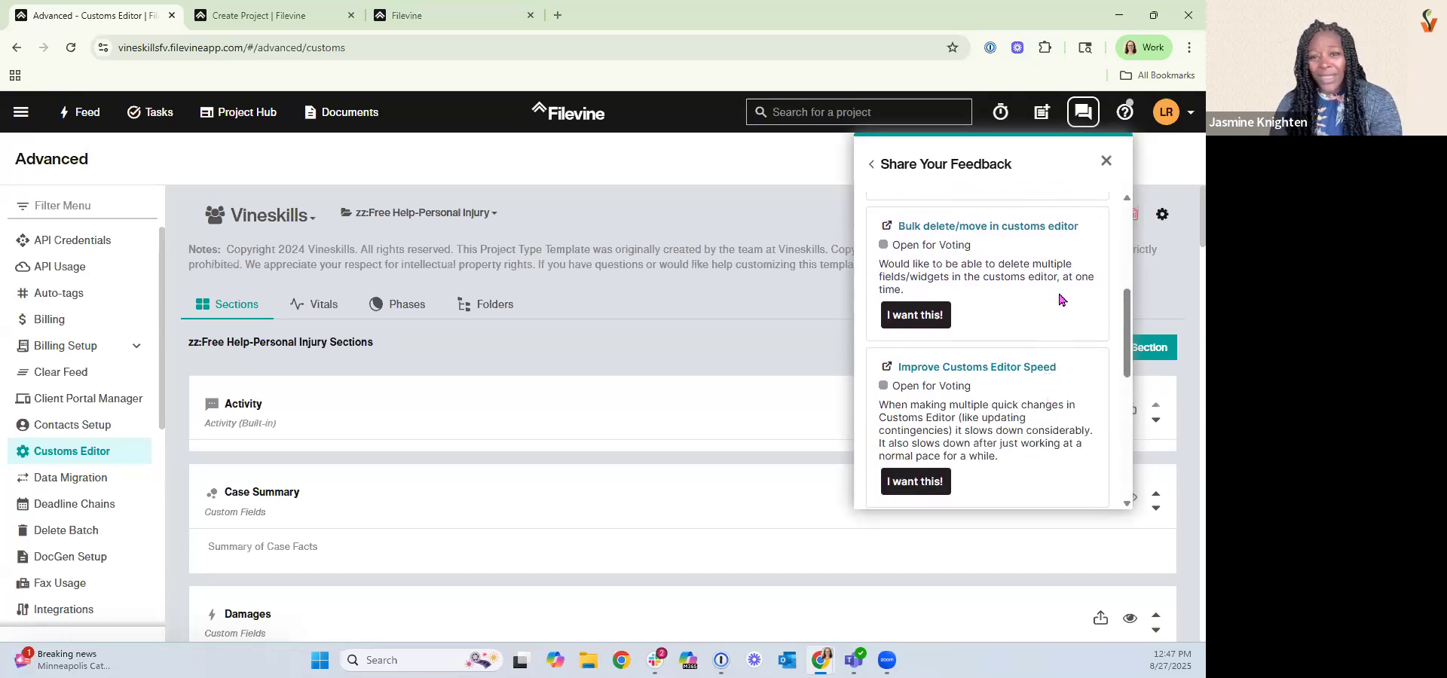
click(910, 320)
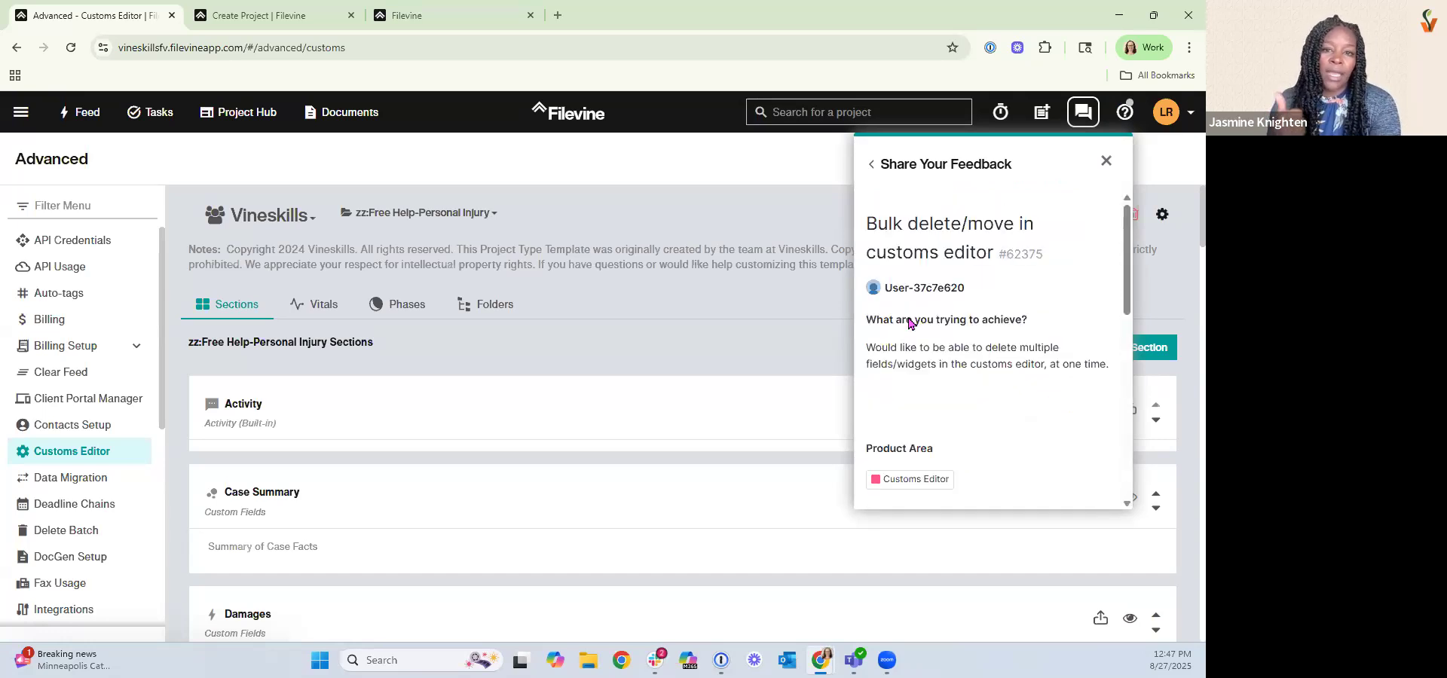
Open the feedback portal's dashboard in a new tab, then return and close the feedback panel.
click(872, 165)
click(927, 203)
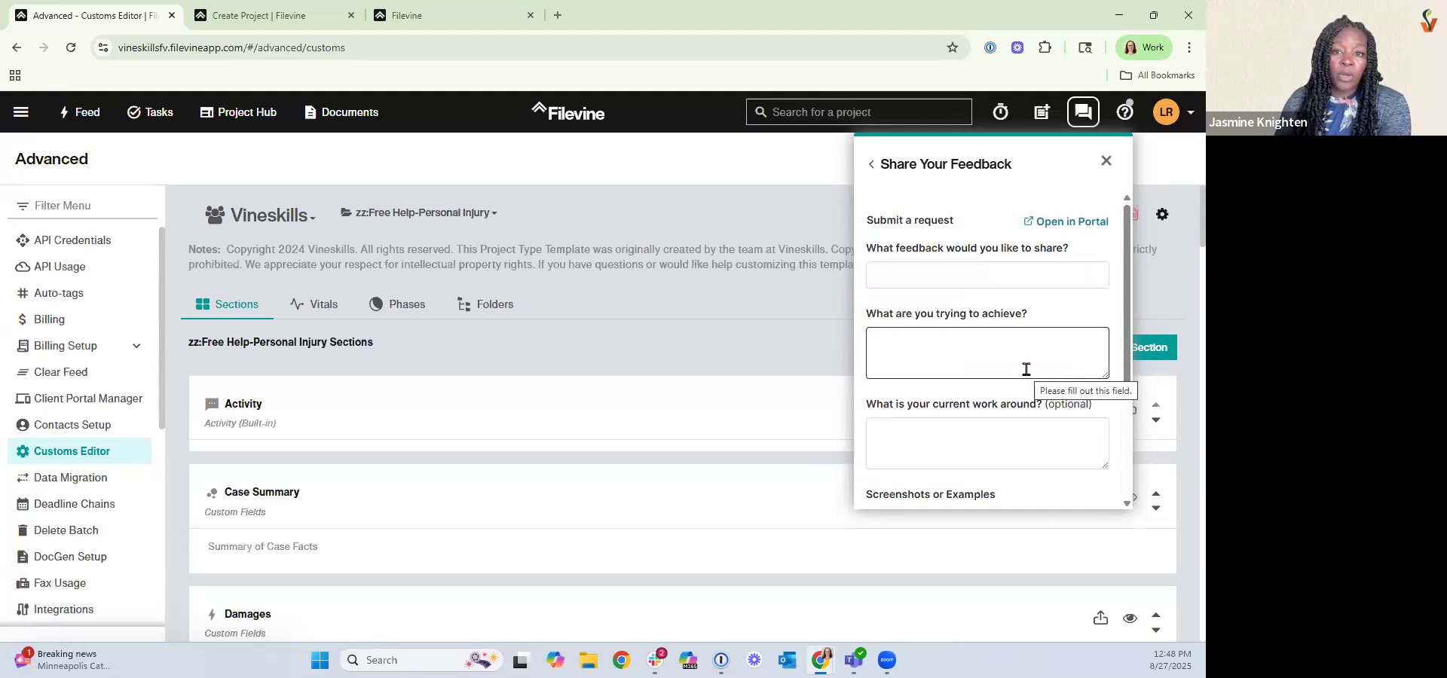
click(1067, 221)
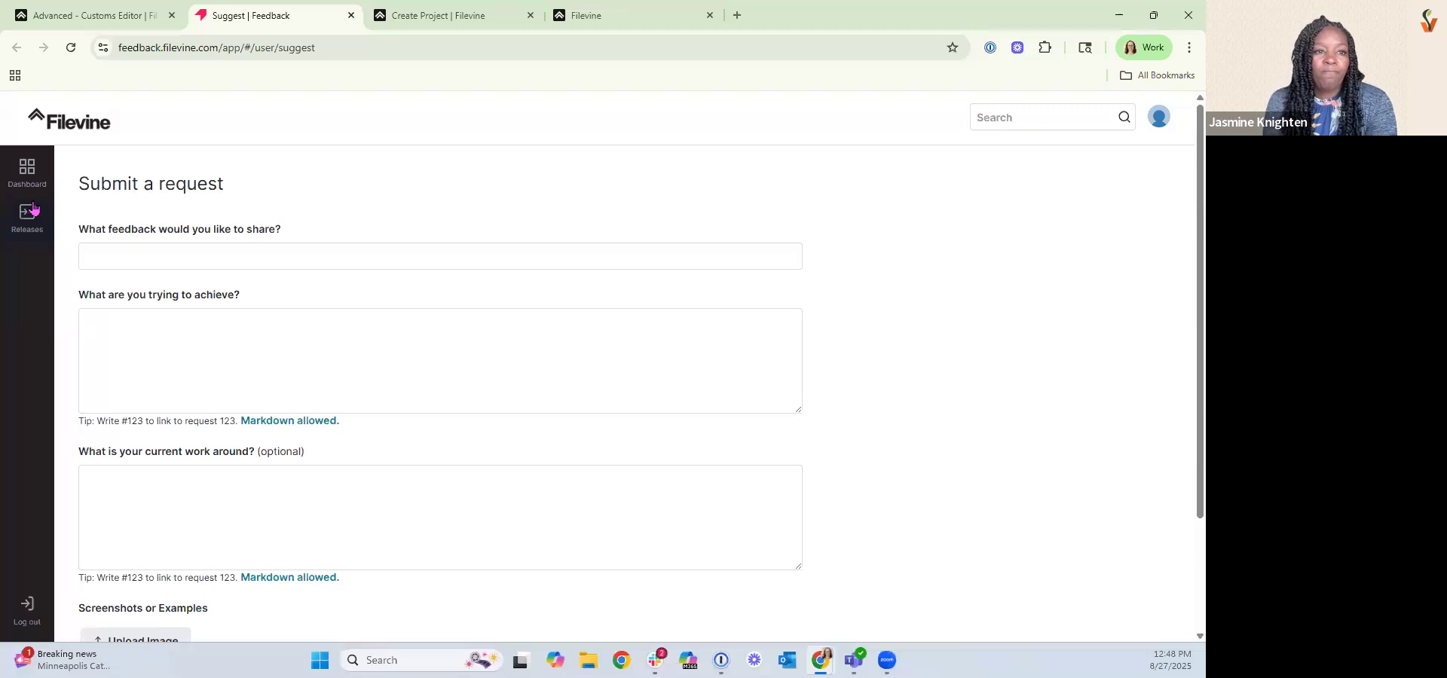
click(29, 181)
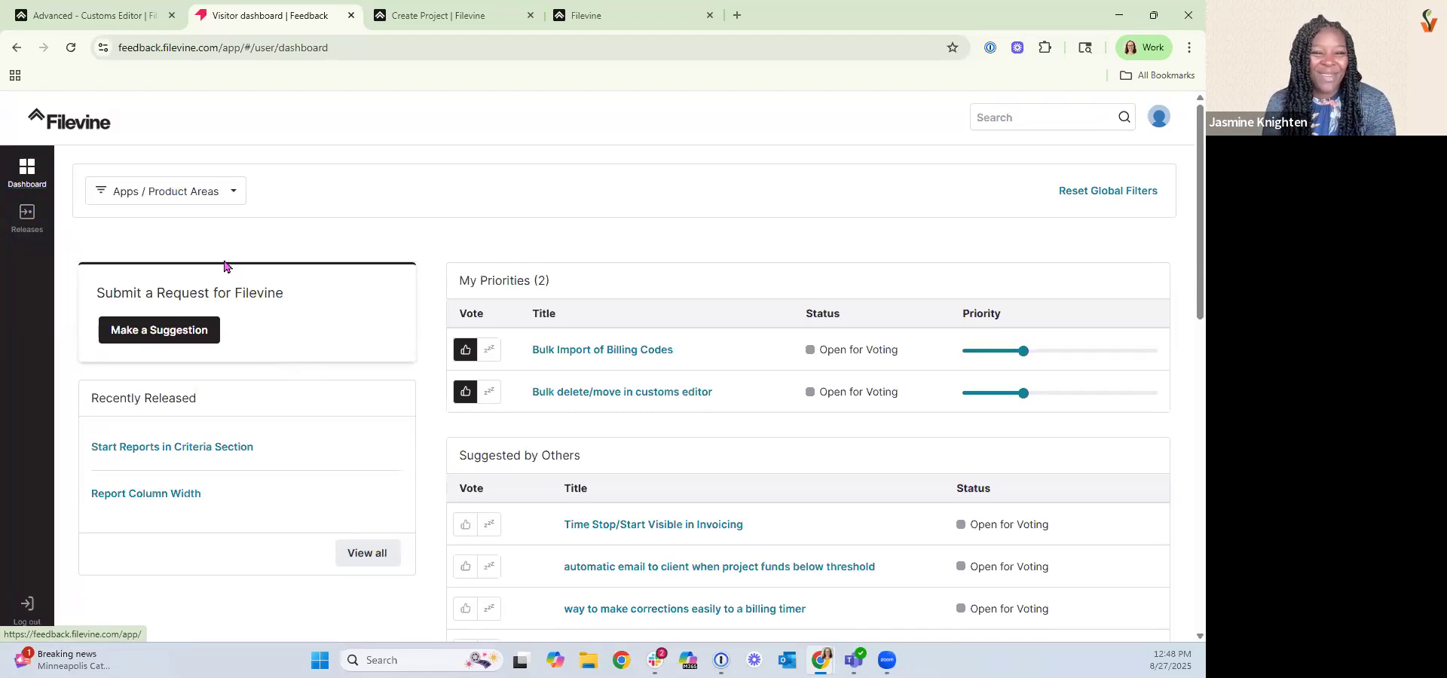
click(98, 26)
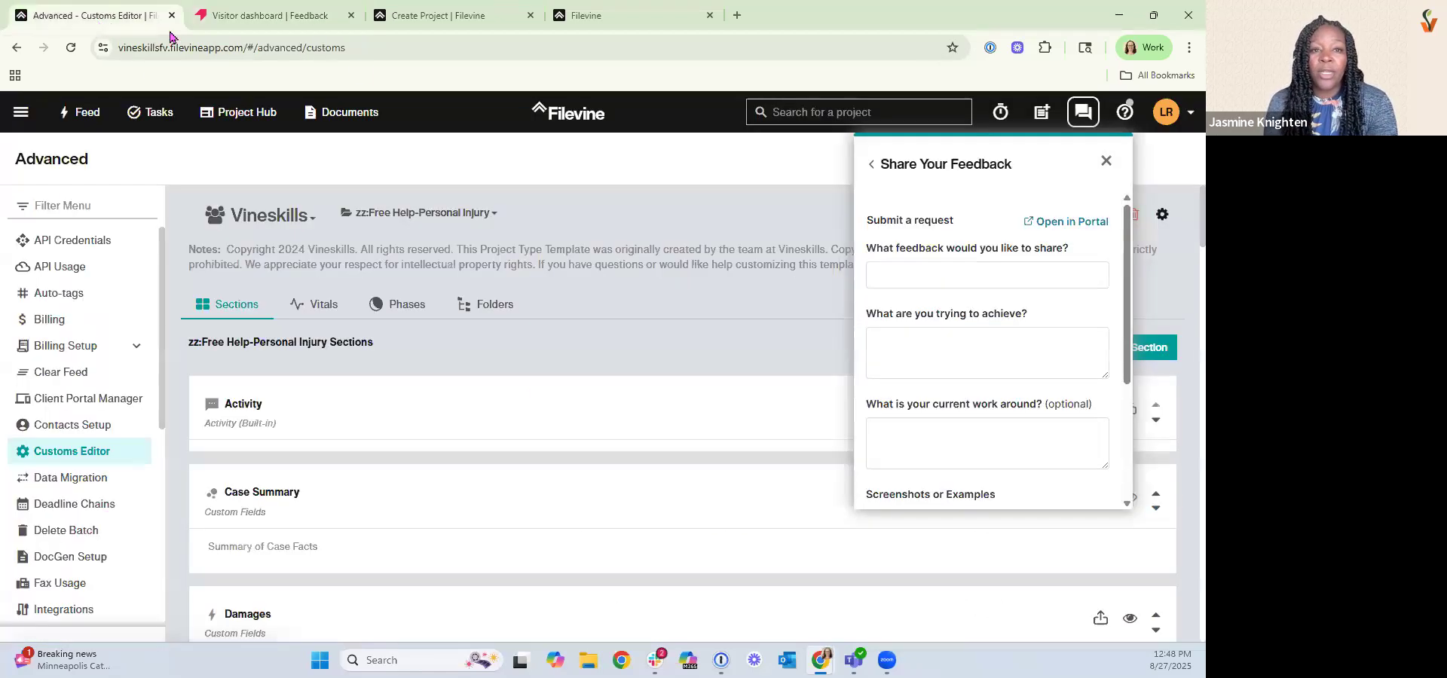
click(1105, 162)
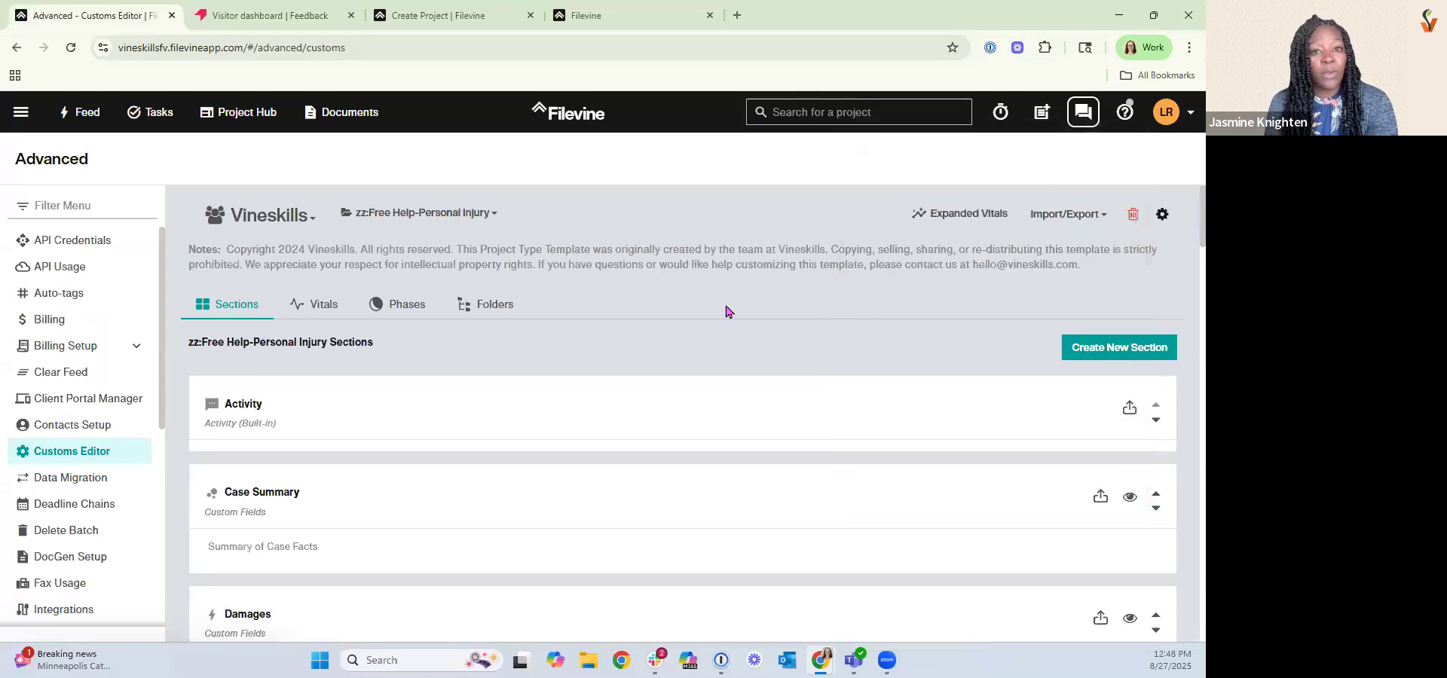
Try setting the TASKFLOW: Attorney Case Review widget's row to 1 in the Case Summary section, then undo and cancel.
click(217, 499)
scroll(315, 502, down, 10)
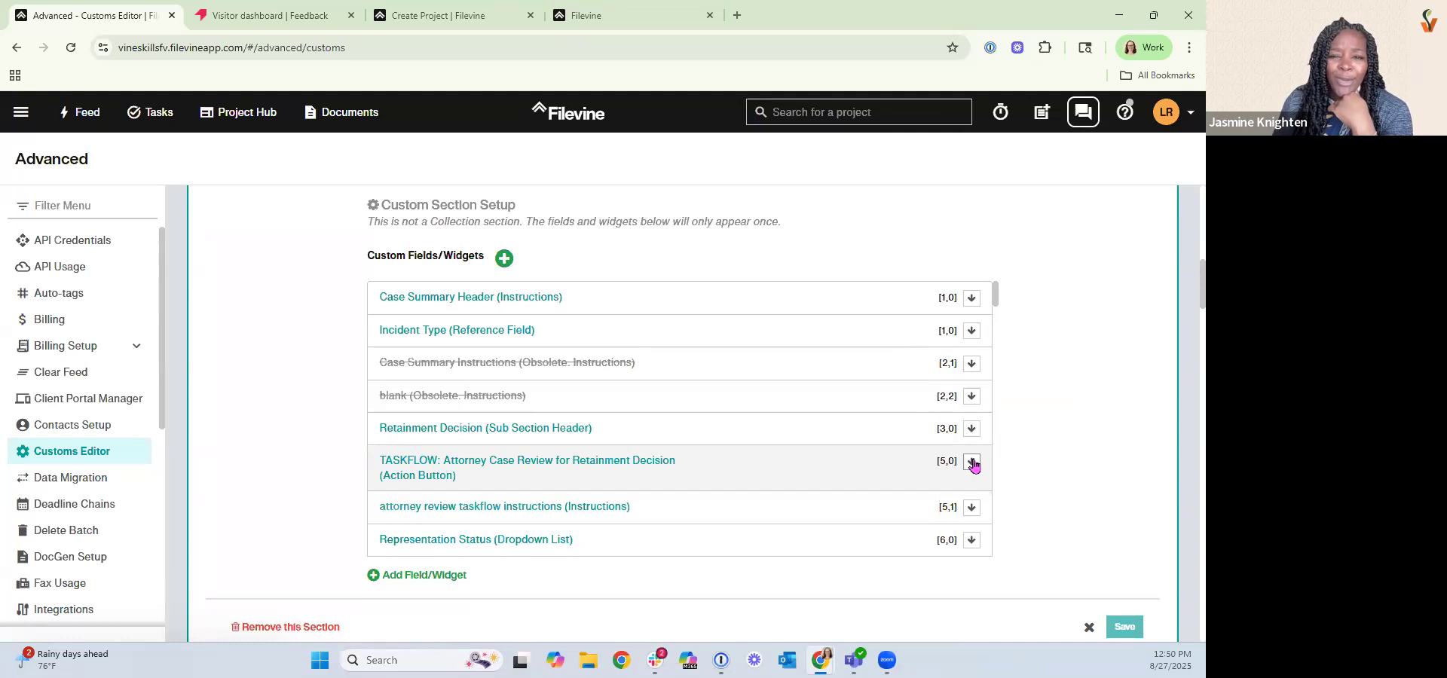
click(802, 471)
click(502, 495)
scroll(462, 422, down, 2)
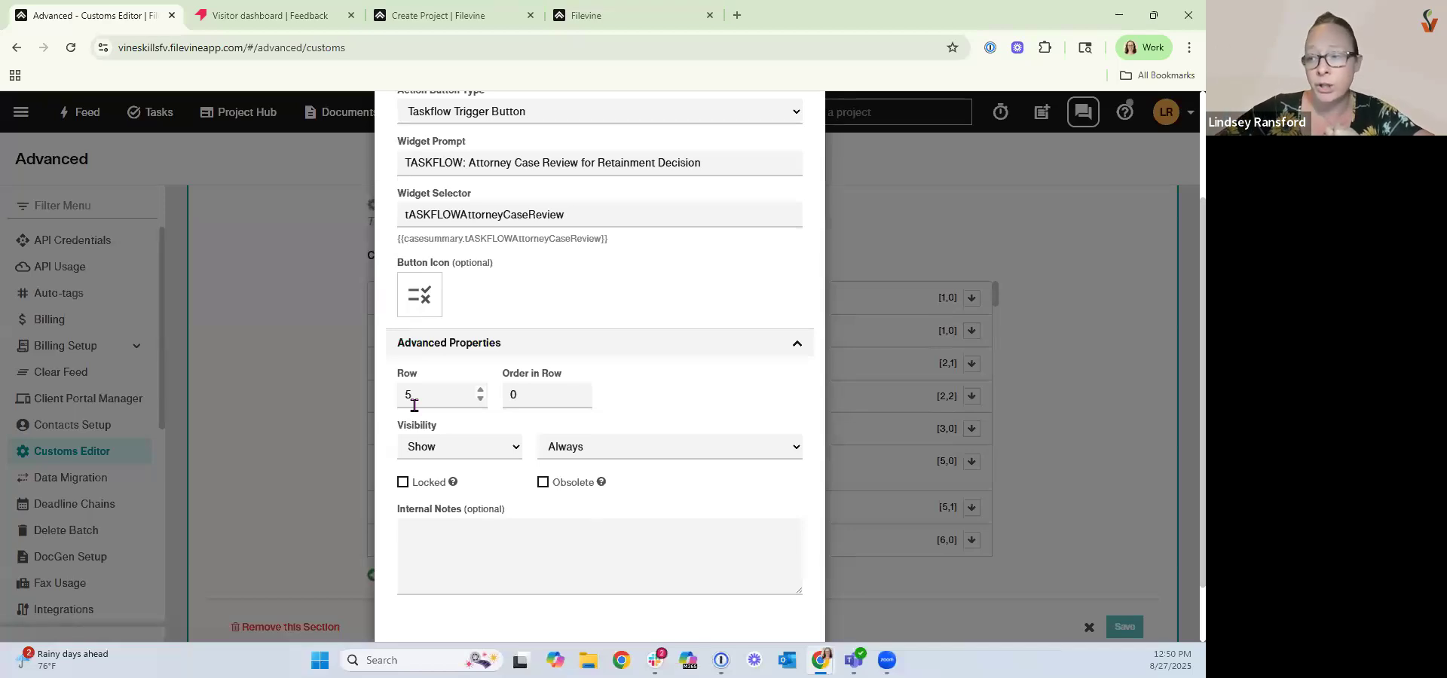
double_click(408, 395)
text(1)
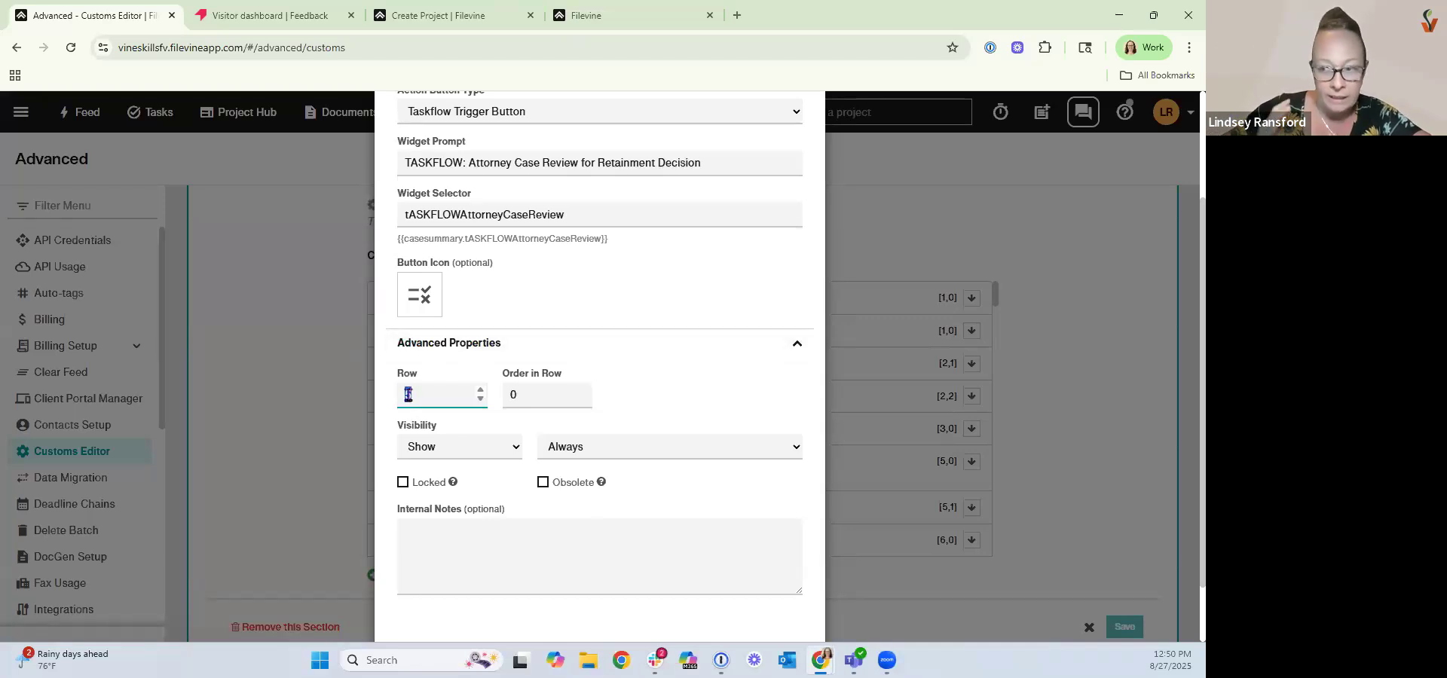
key(ctrl+z)
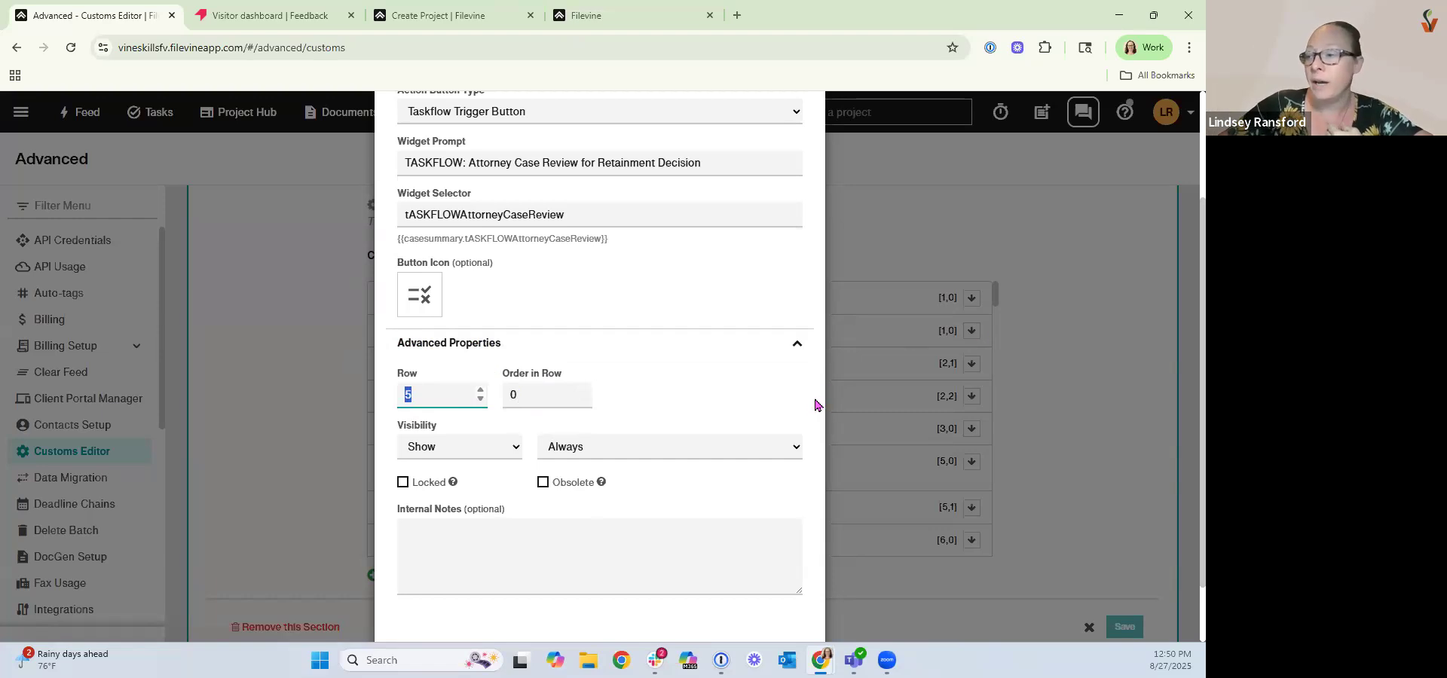
scroll(782, 215, up, 2)
scroll(698, 506, down, 3)
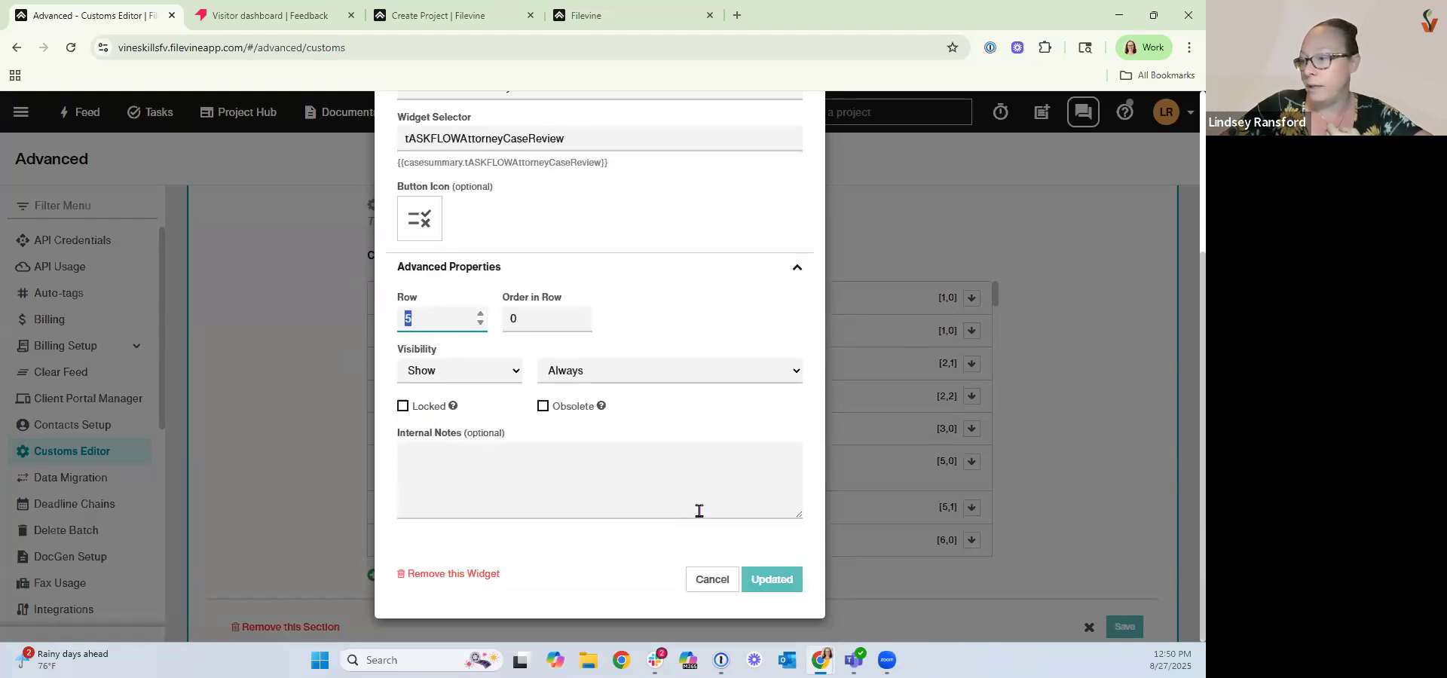
click(712, 579)
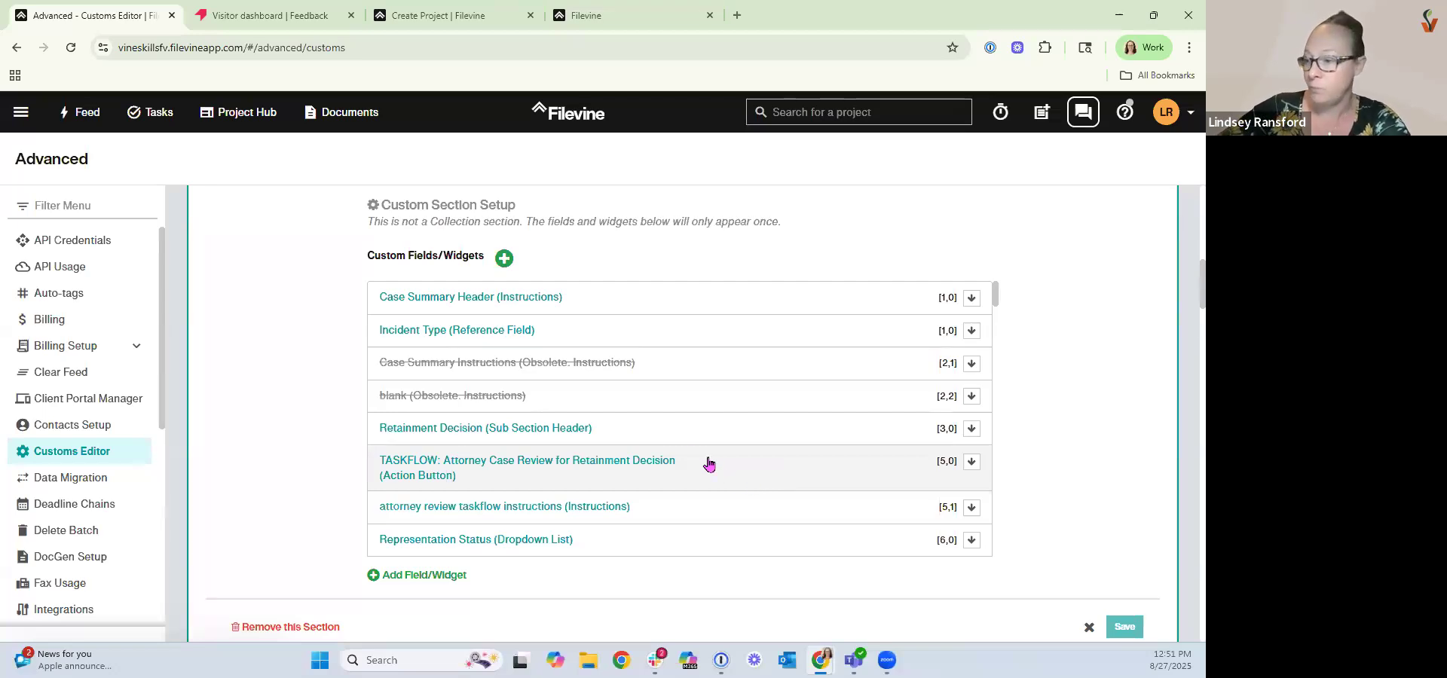
Open the TASKFLOW: Attorney Case Review for Retainment Decision widget and base its visibility on "Government Claim Required?".
click(646, 477)
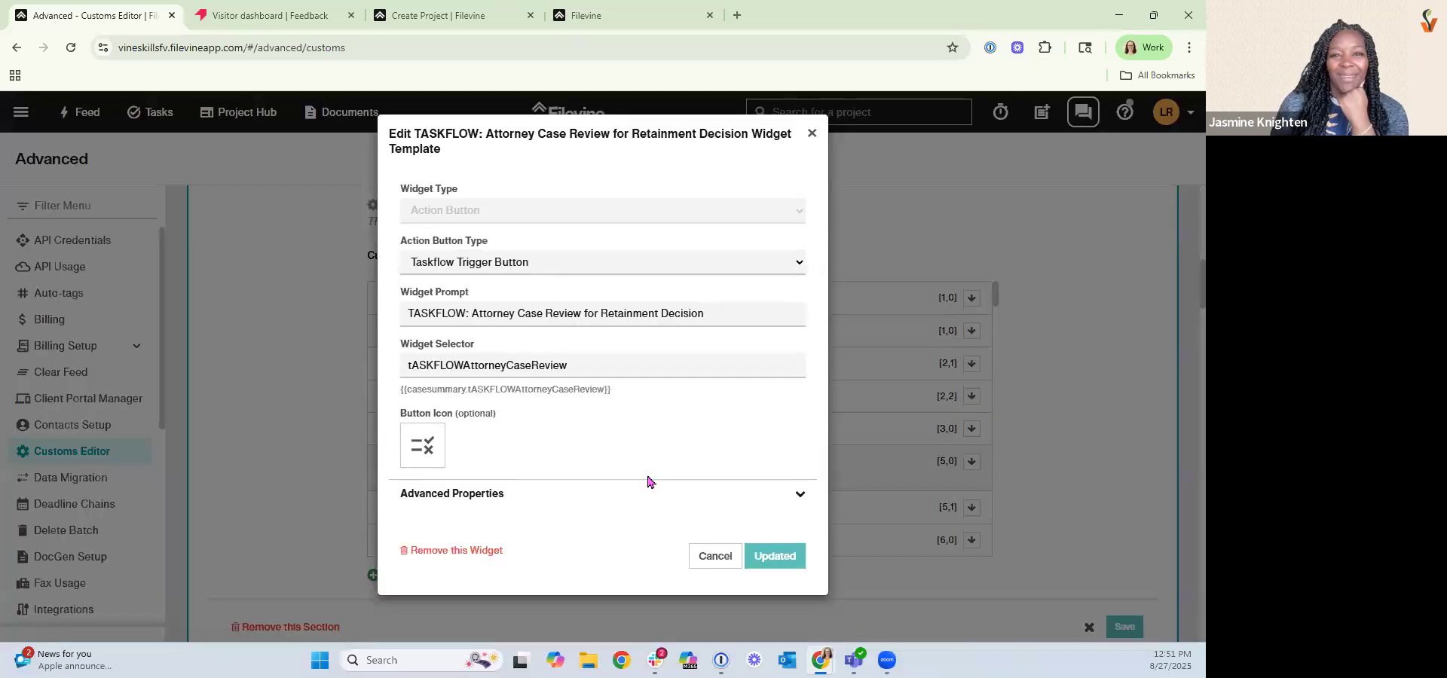
click(450, 493)
scroll(452, 468, down, 3)
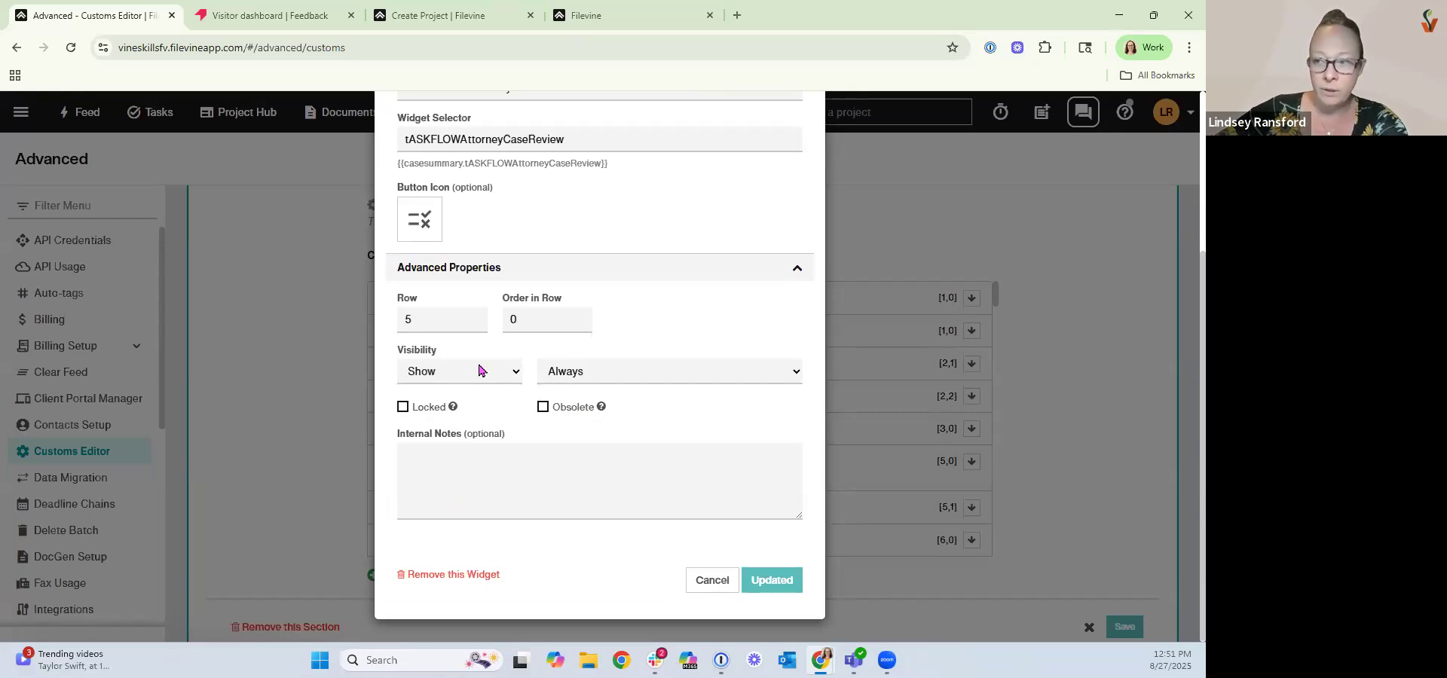
scroll(480, 375, up, 3)
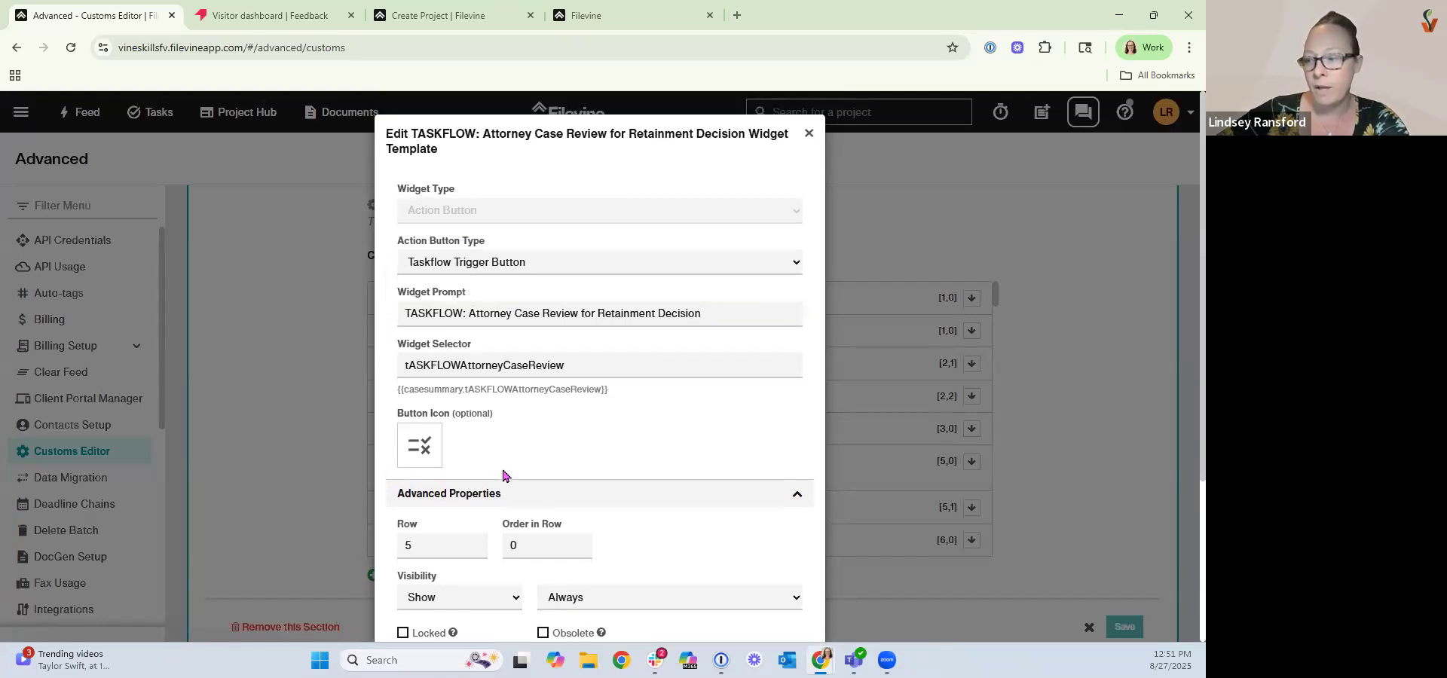
scroll(503, 476, down, 2)
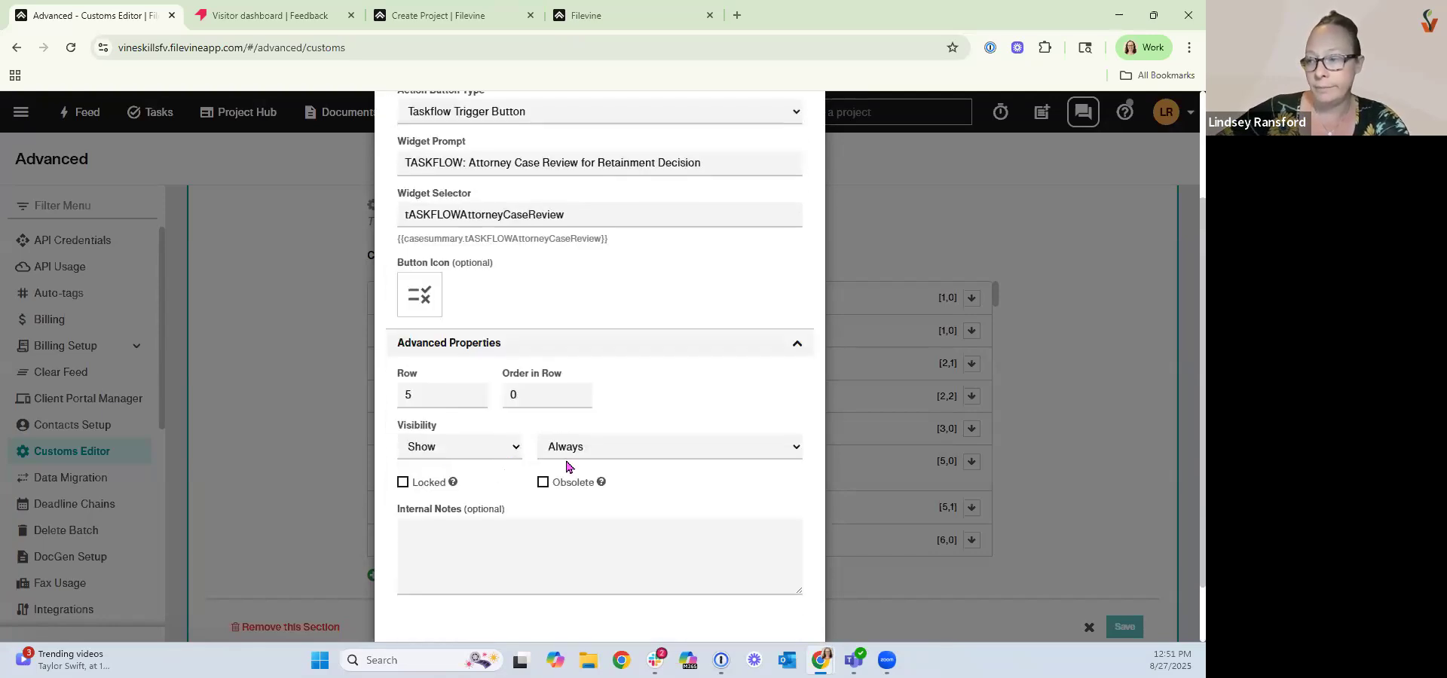
click(591, 460)
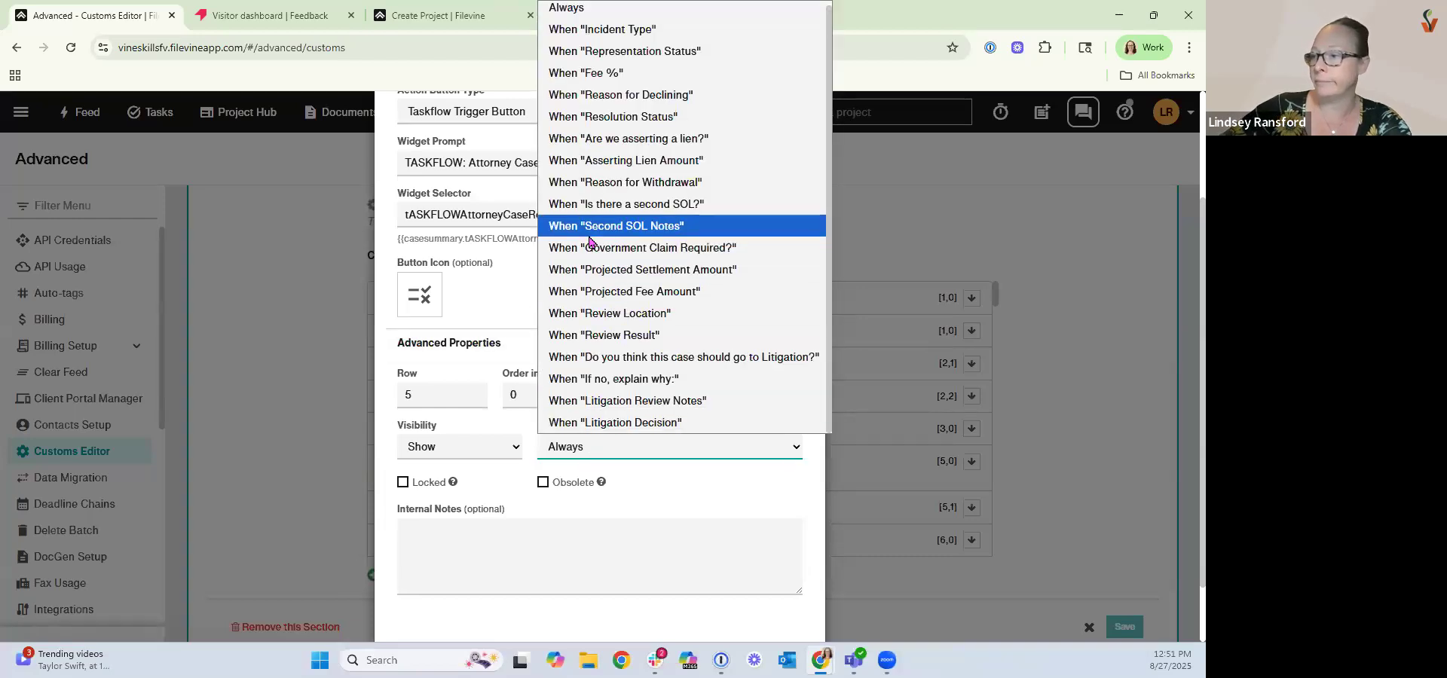
click(660, 254)
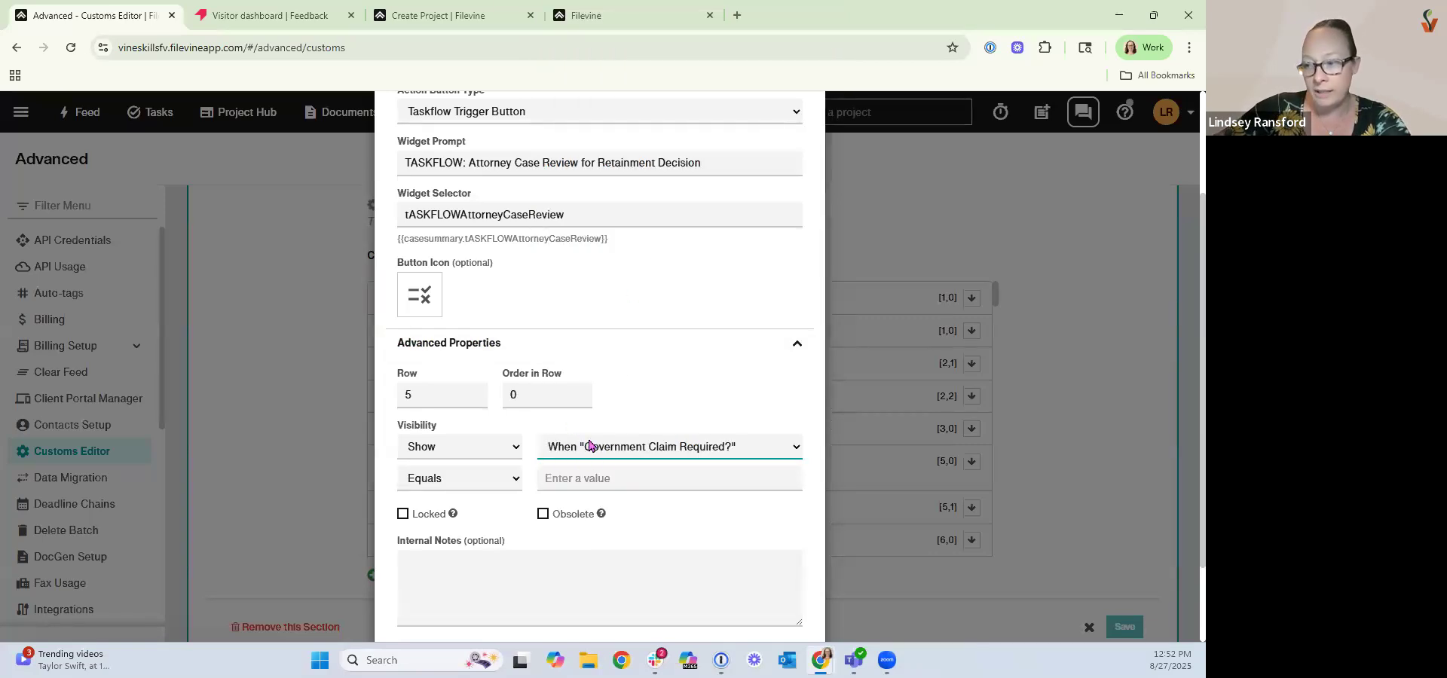
Set the visibility condition to Contains with the value Yes.
click(486, 483)
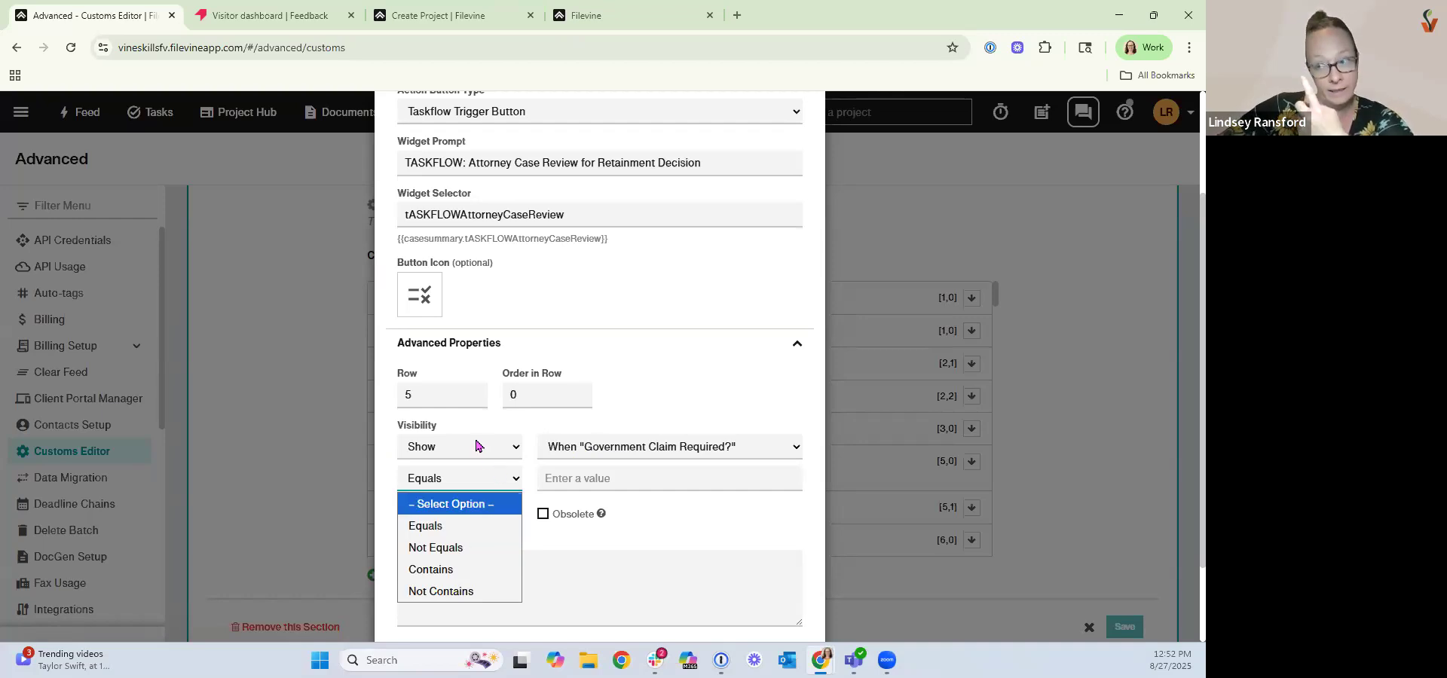
click(459, 533)
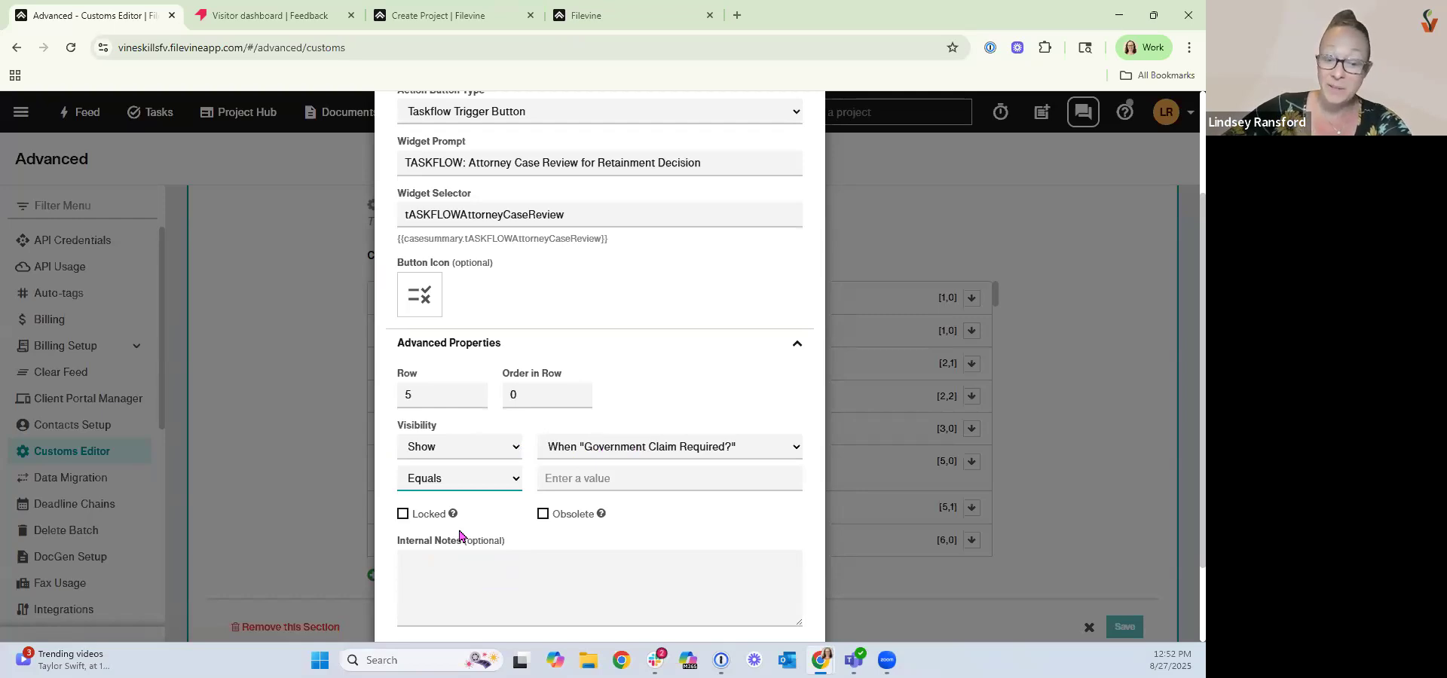
click(553, 477)
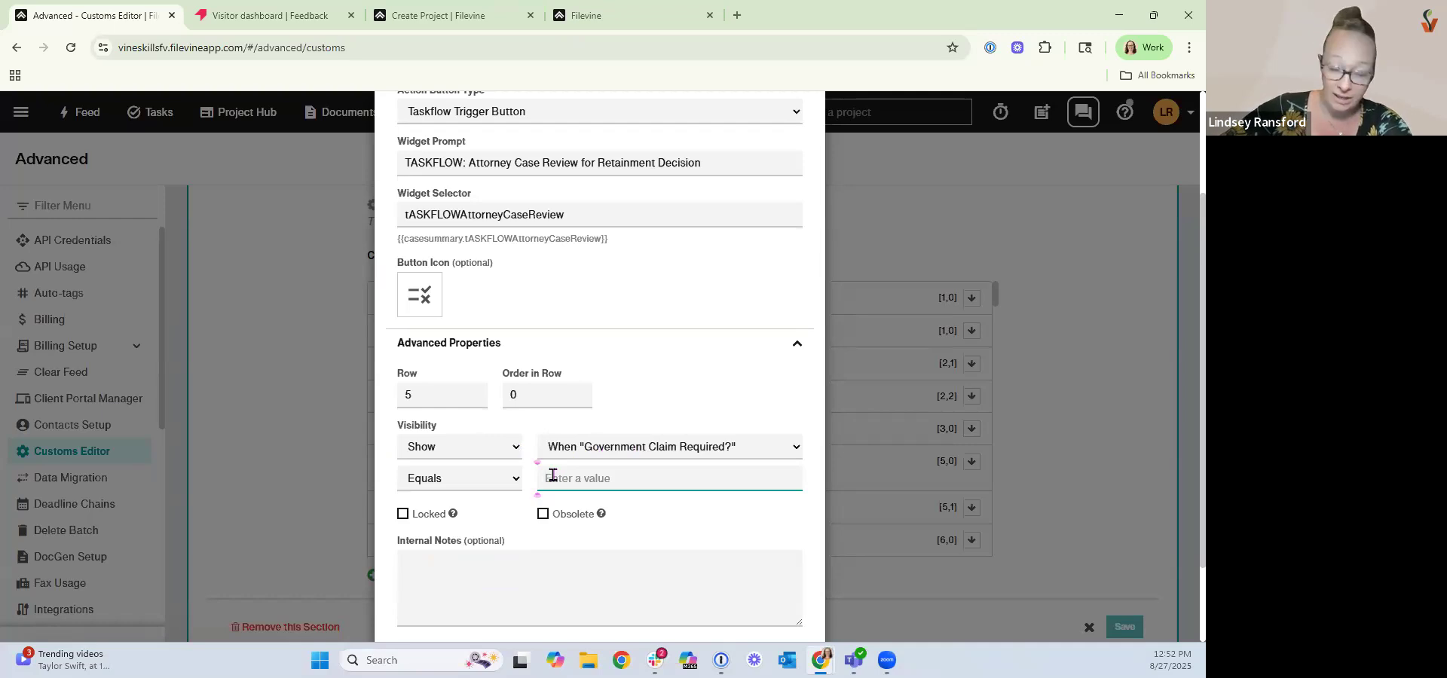
click(460, 480)
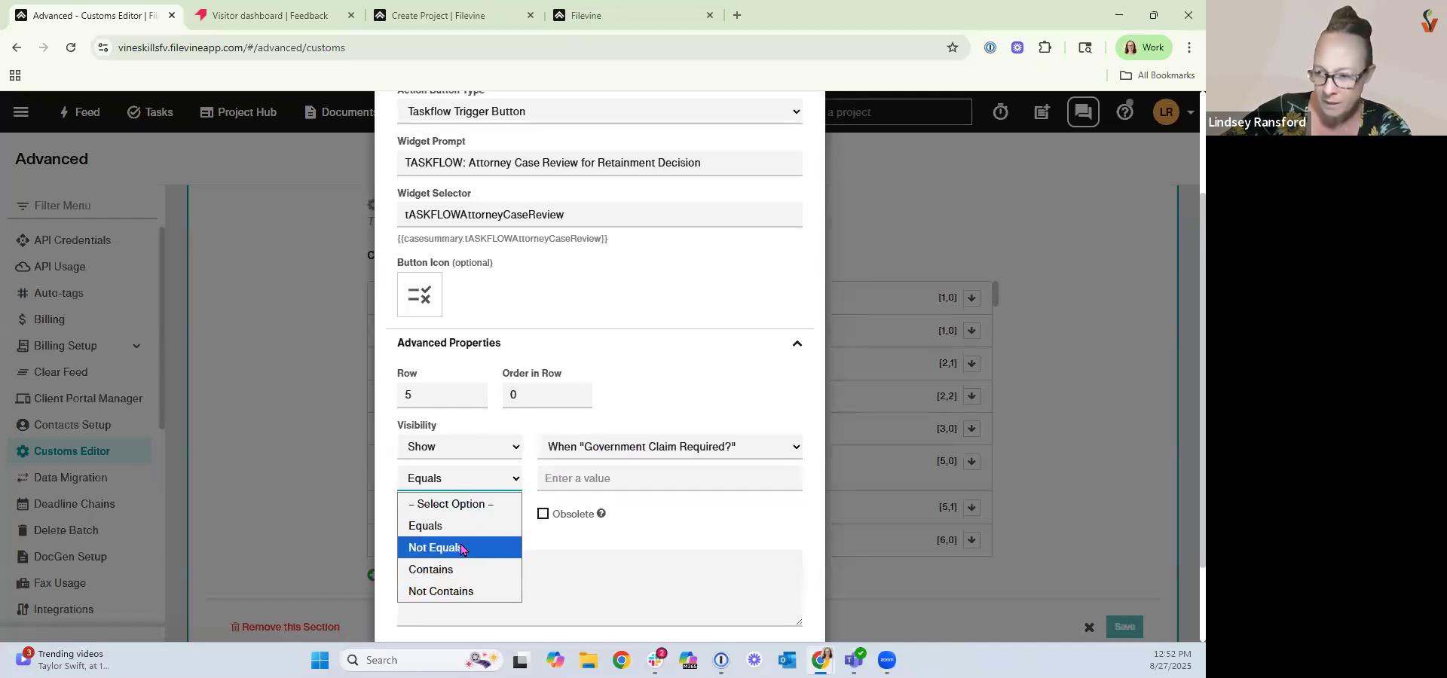
click(463, 571)
click(623, 481)
text(Yes)
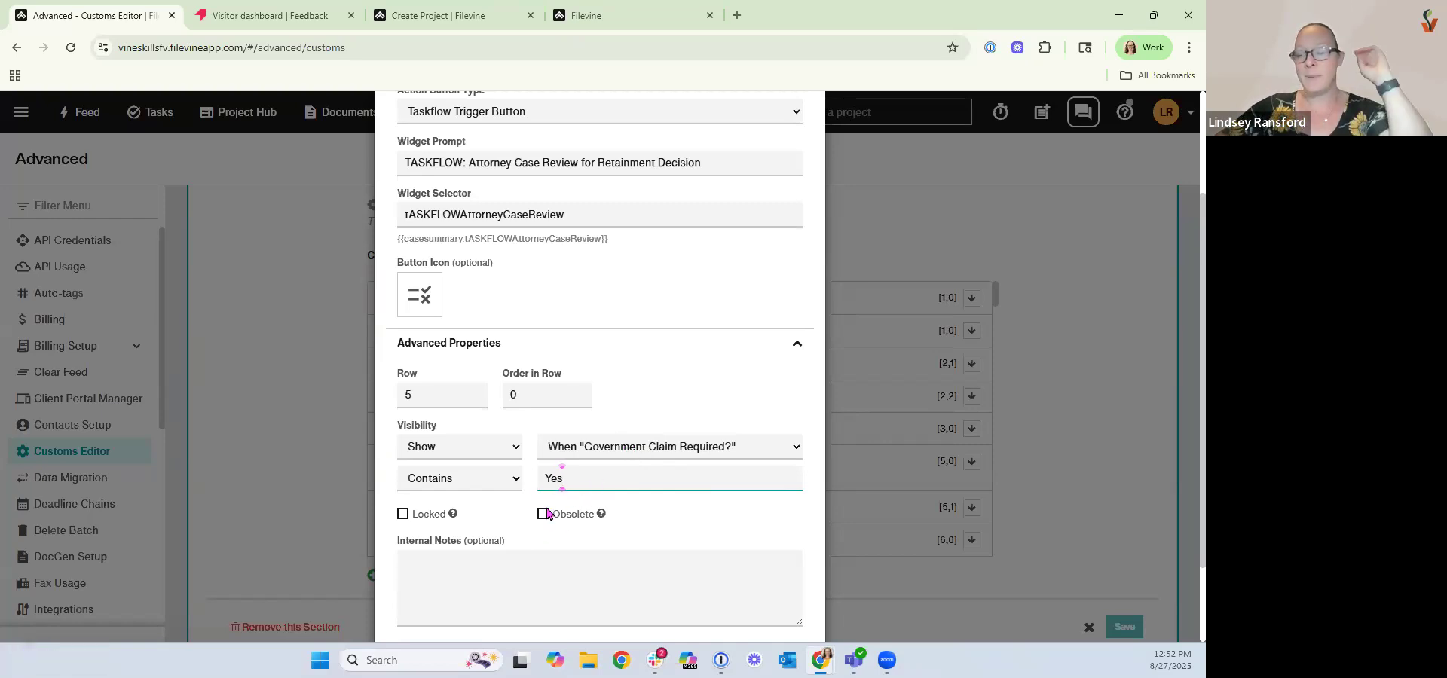
Add the internal note "Show when" to the widget and save the widget changes.
click(429, 565)
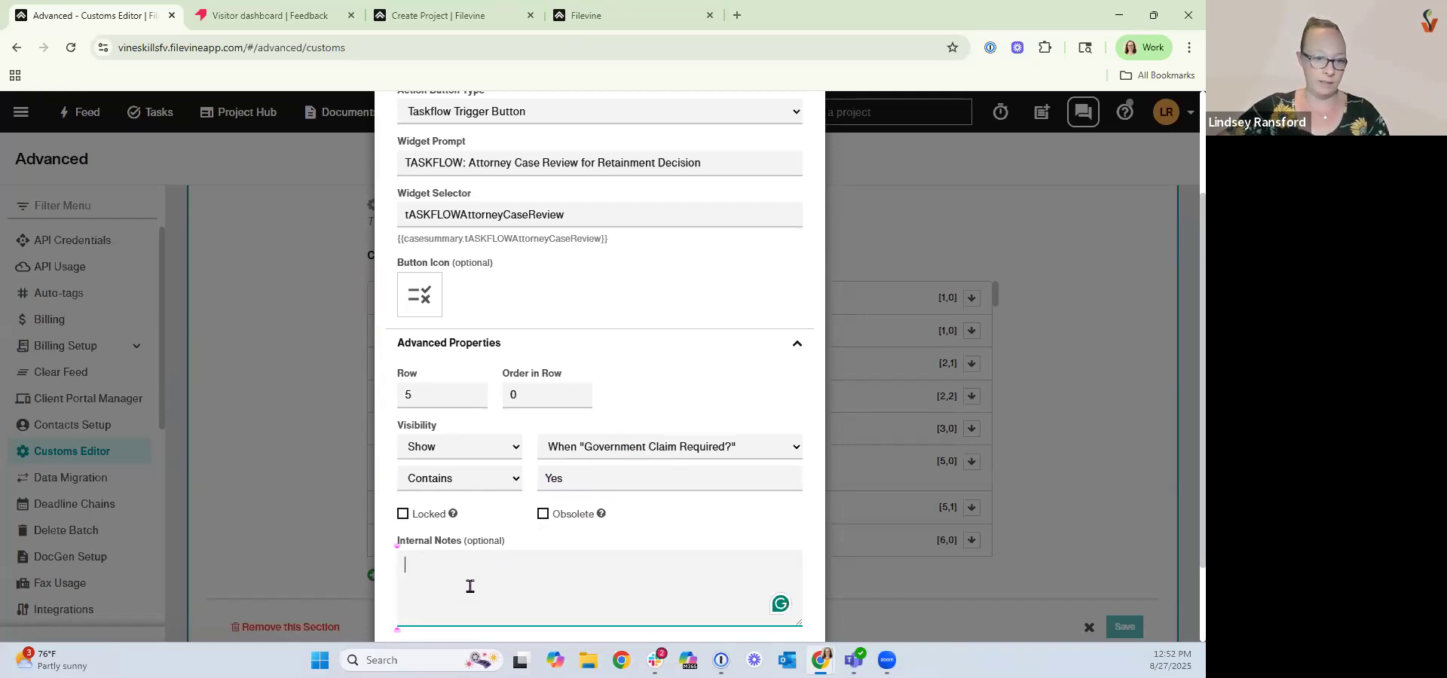
text(Show wehn)
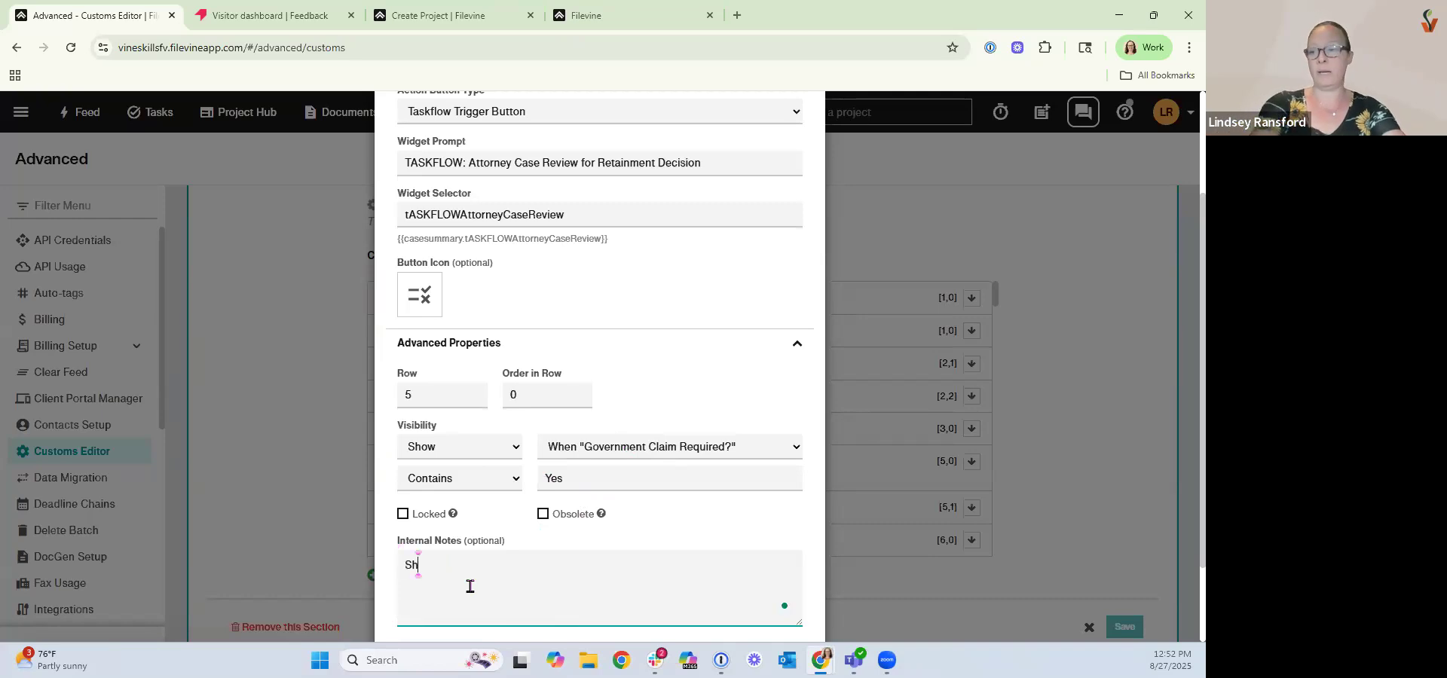
key(BackSpace)
key(BackSpace)
key(BackSpace)
text(hen)
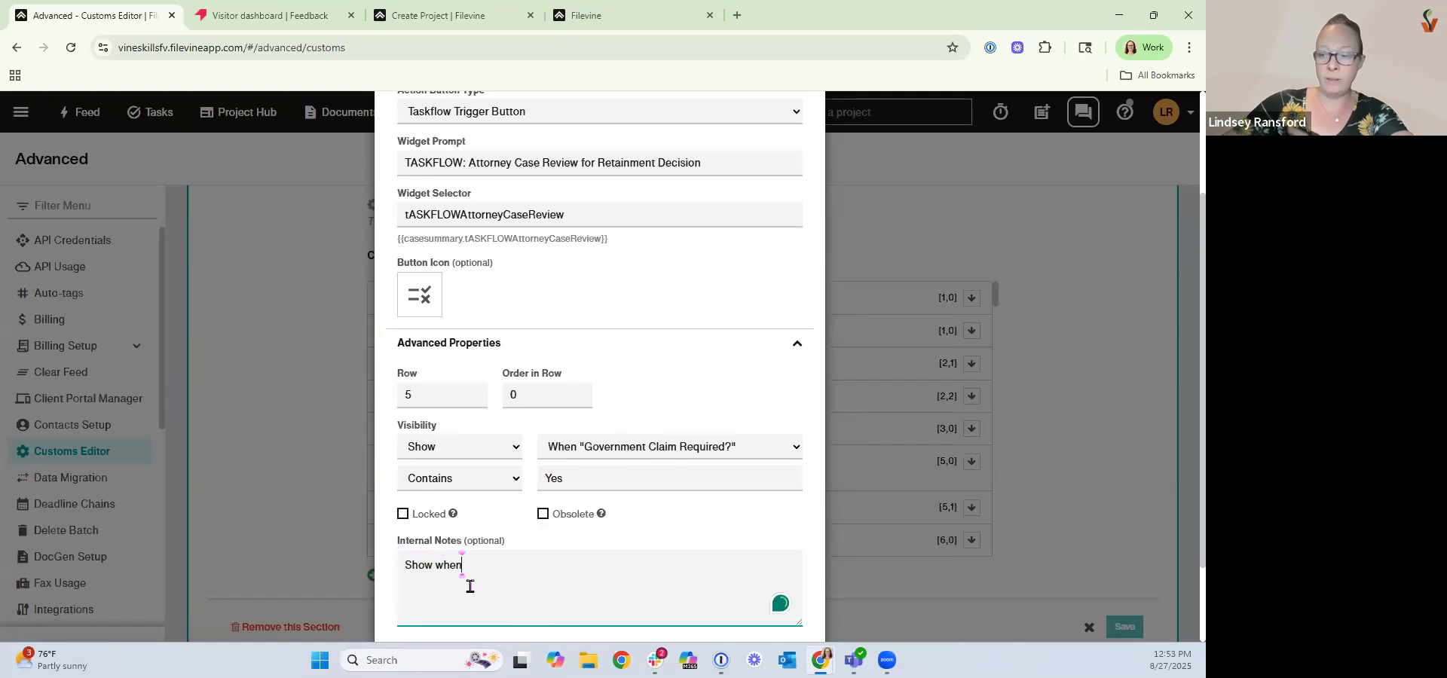
scroll(701, 576, down, 1)
click(776, 611)
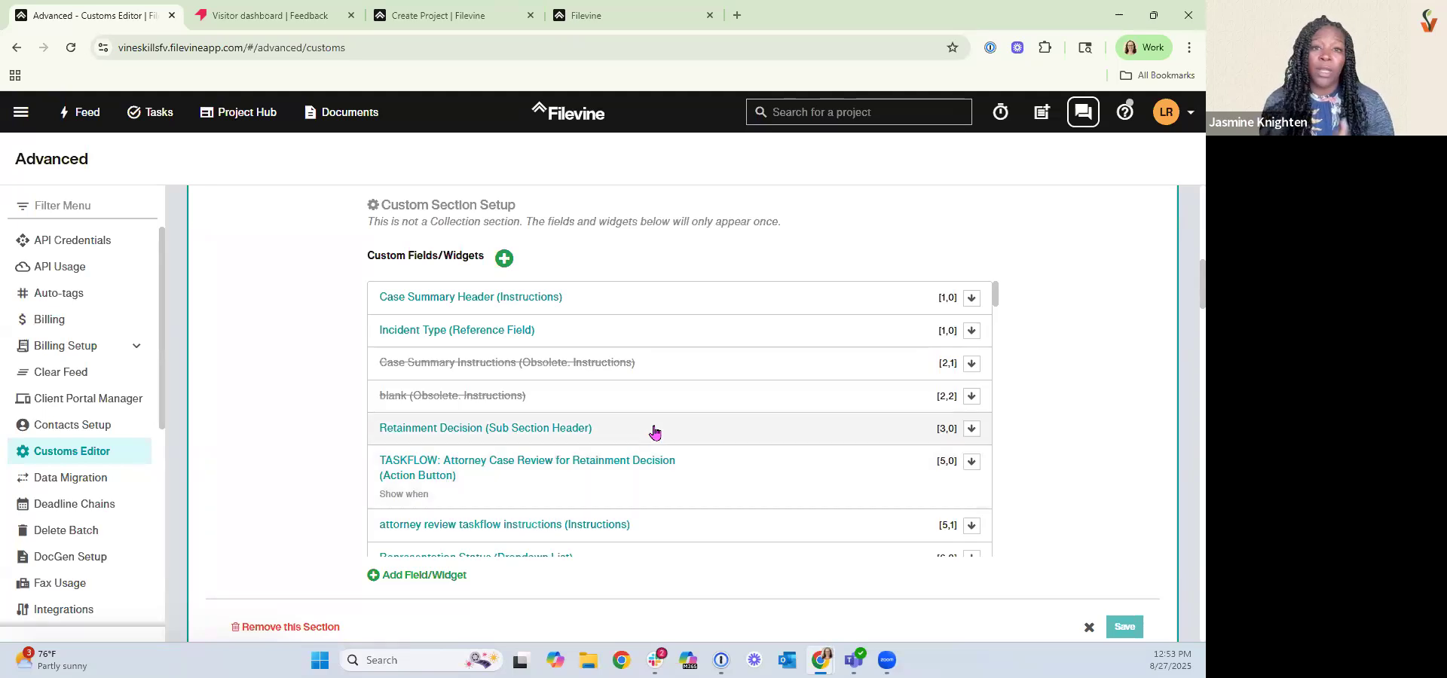
Scroll through the Case Summary fields and widgets and the remaining sections of the project type.
scroll(649, 430, down, 5)
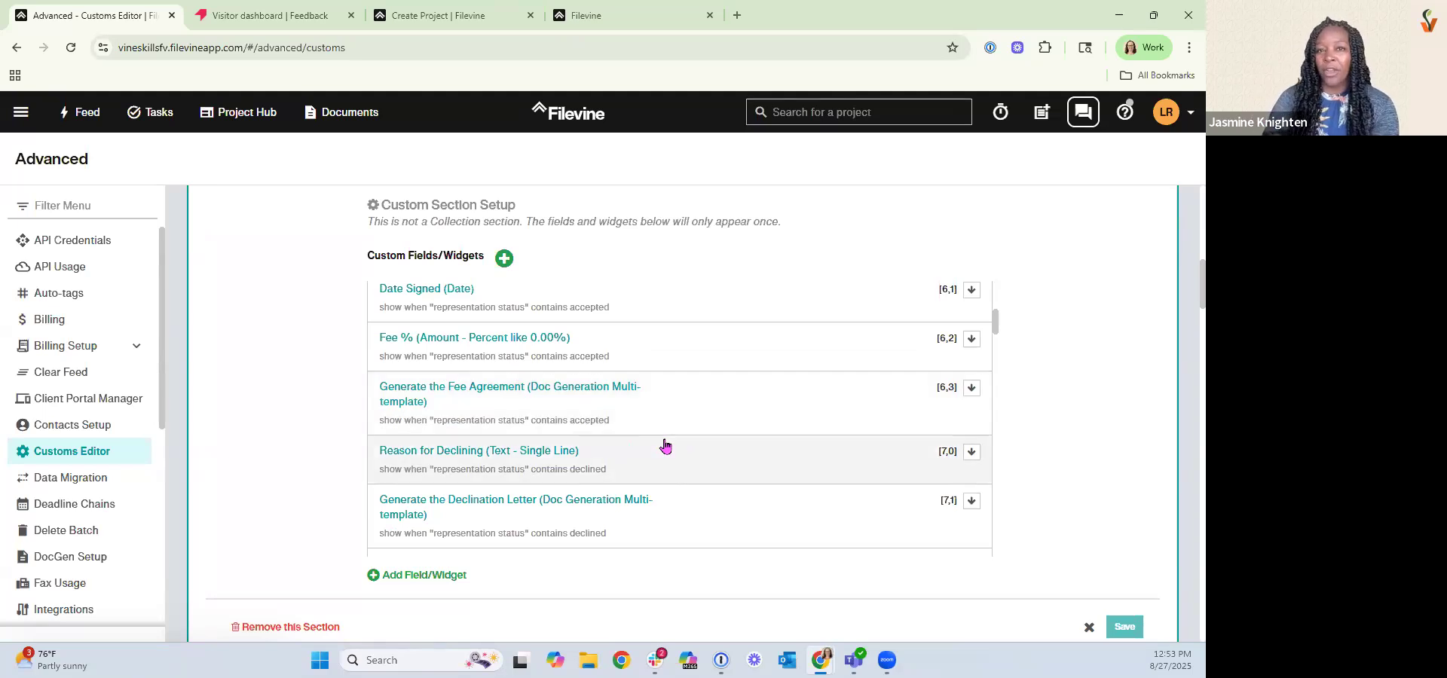
scroll(665, 446, down, 10)
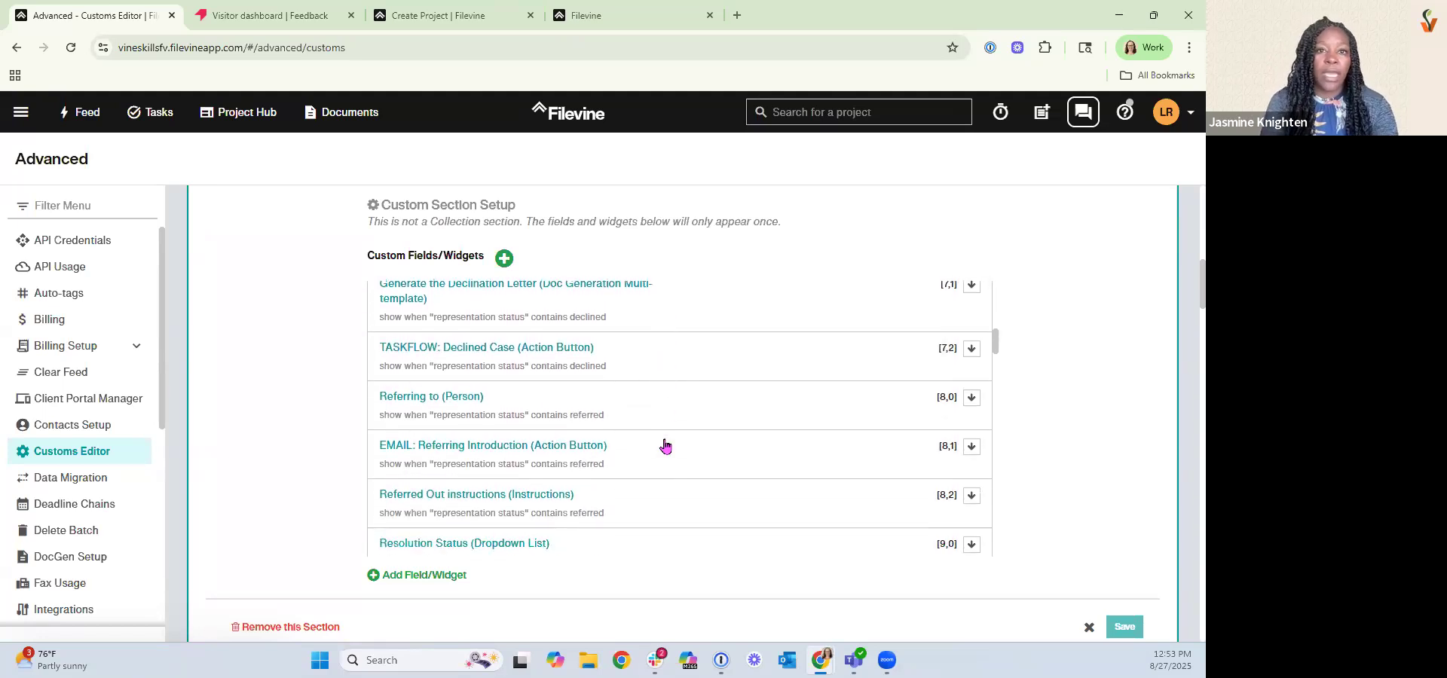
scroll(664, 446, down, 8)
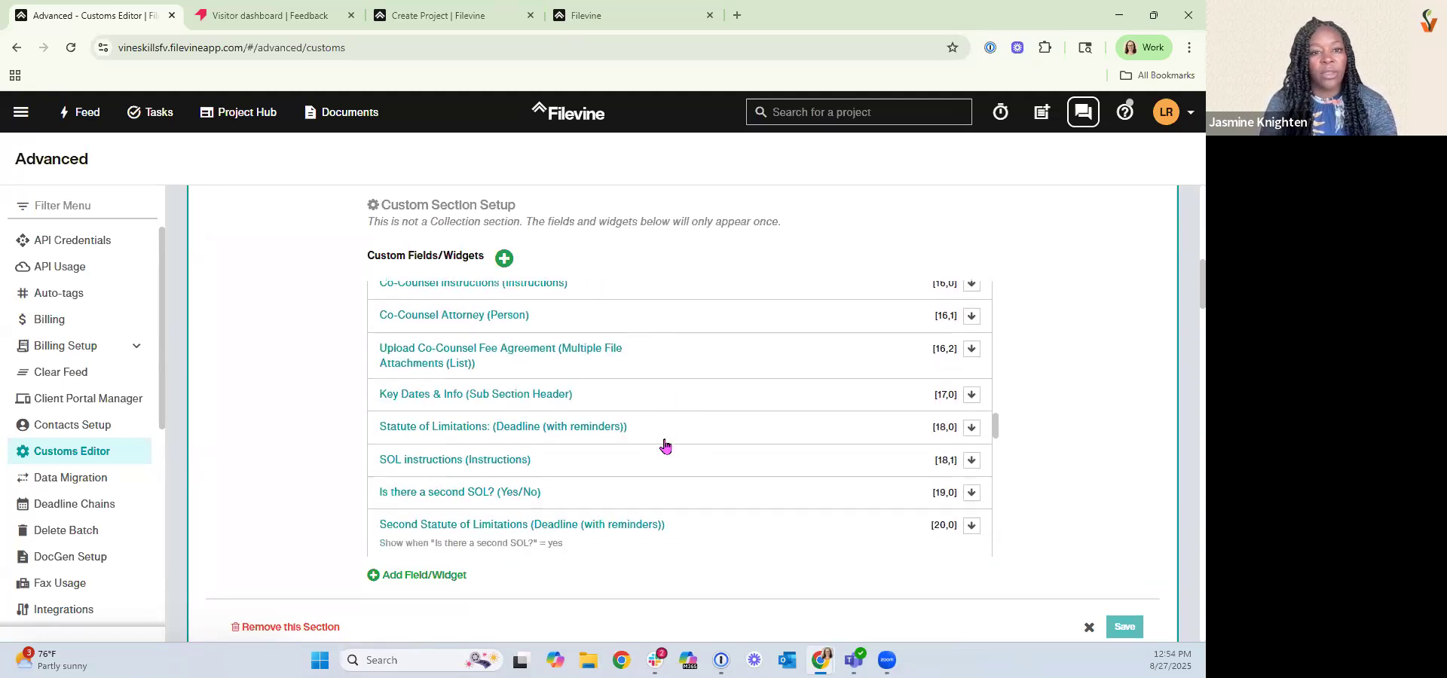
scroll(665, 446, down, 10)
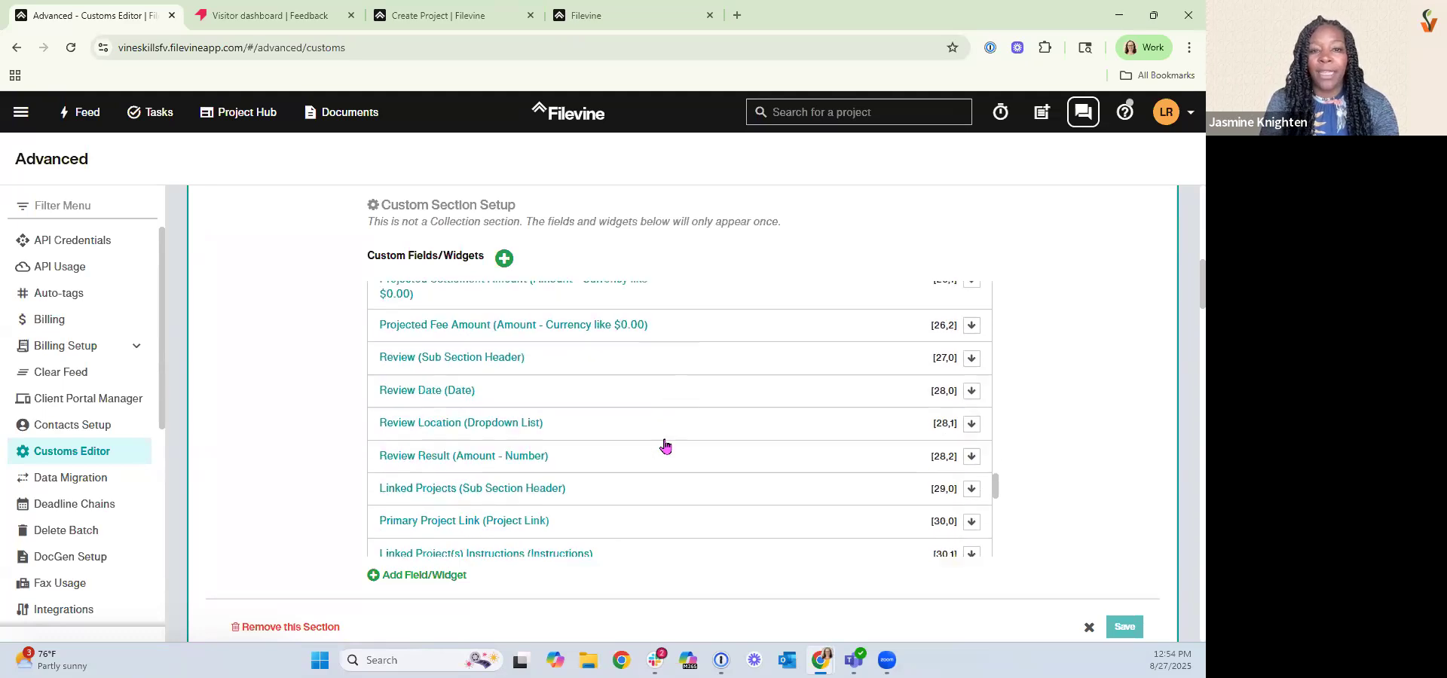
scroll(665, 446, down, 3)
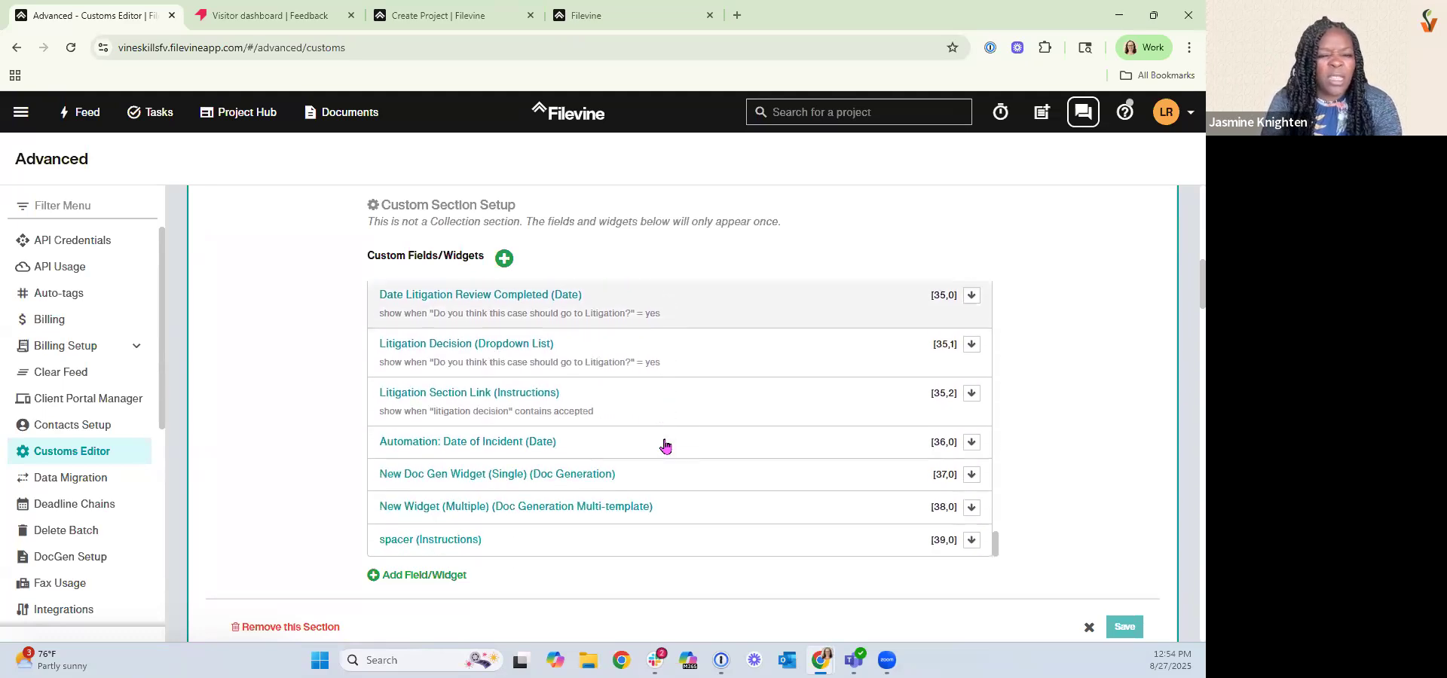
scroll(247, 480, down, 6)
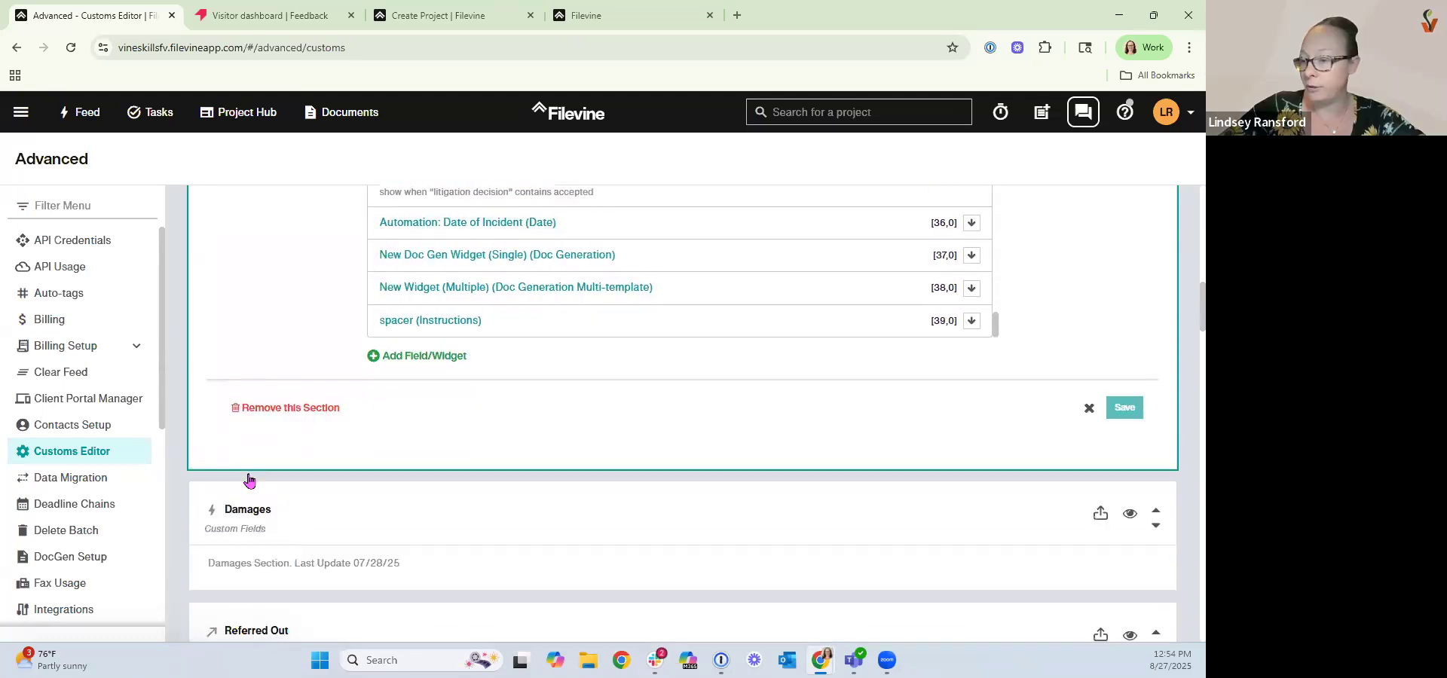
scroll(249, 480, down, 3)
scroll(251, 483, up, 10)
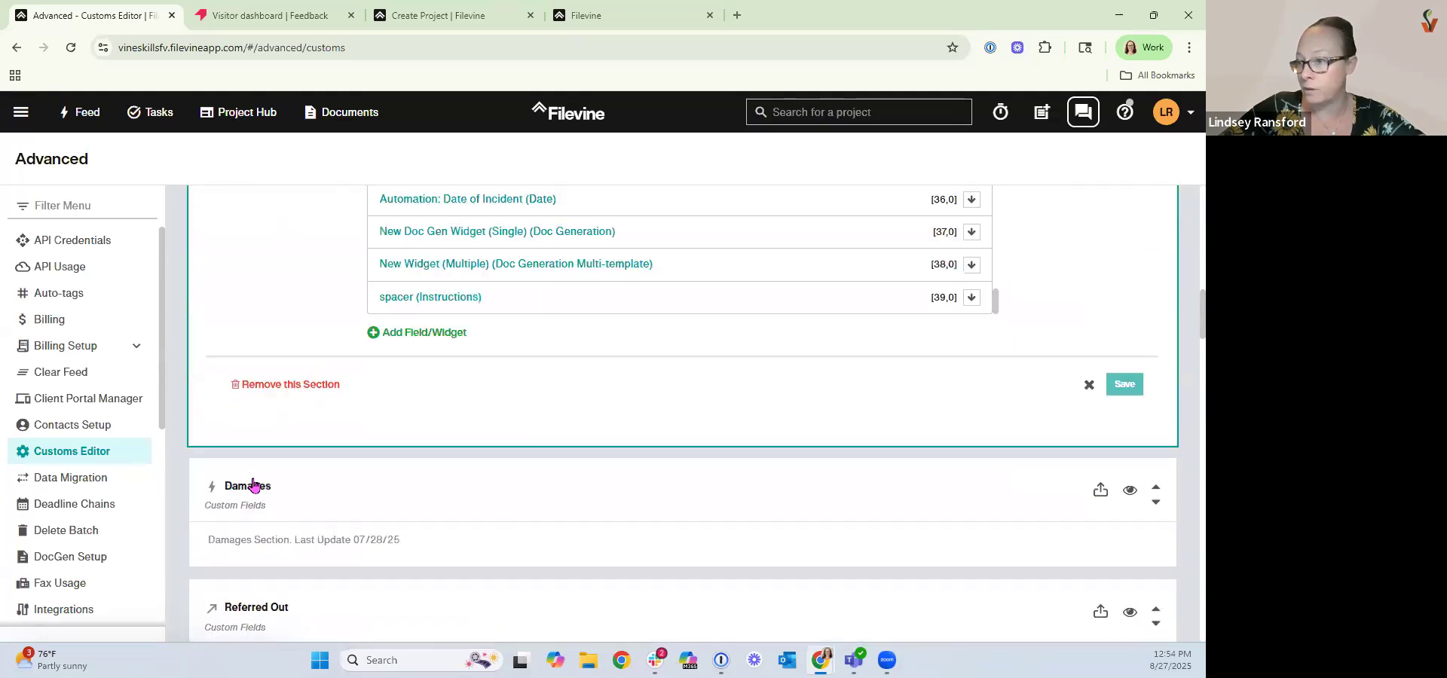
scroll(253, 485, up, 2)
scroll(256, 484, down, 15)
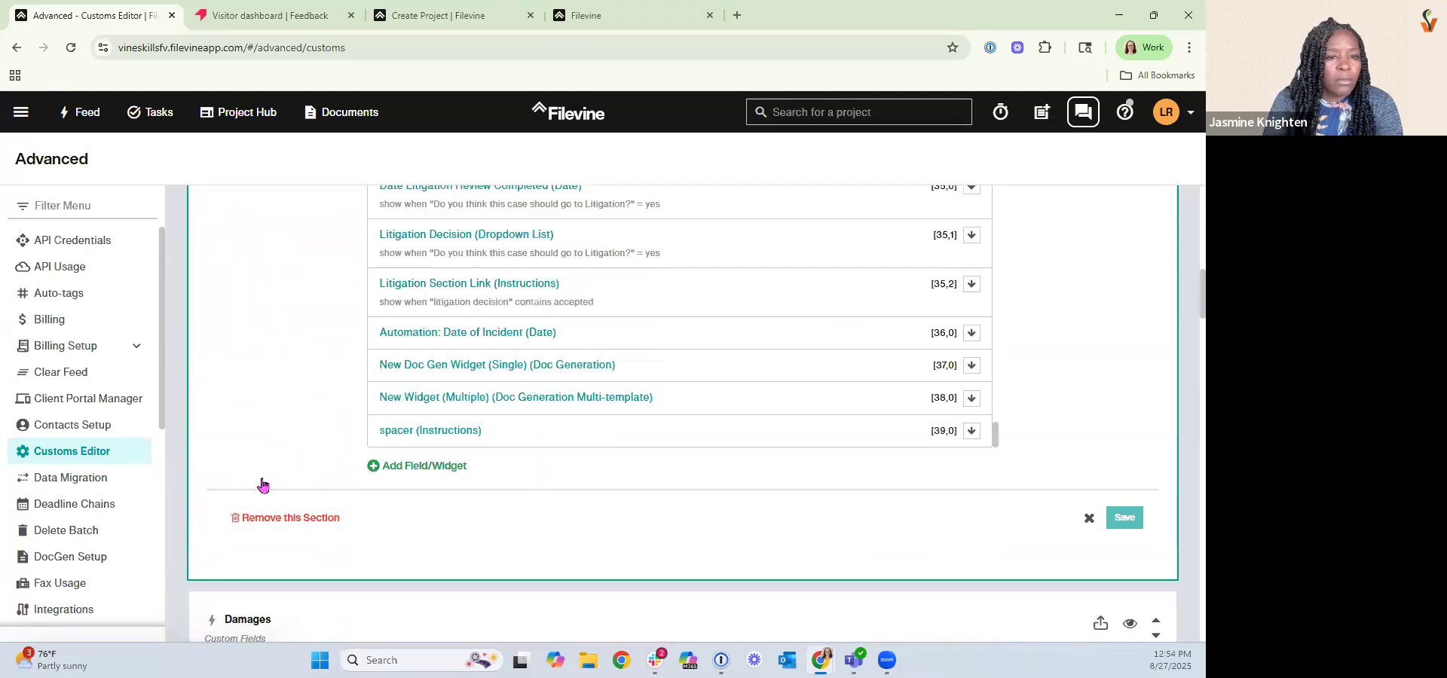
scroll(267, 485, down, 20)
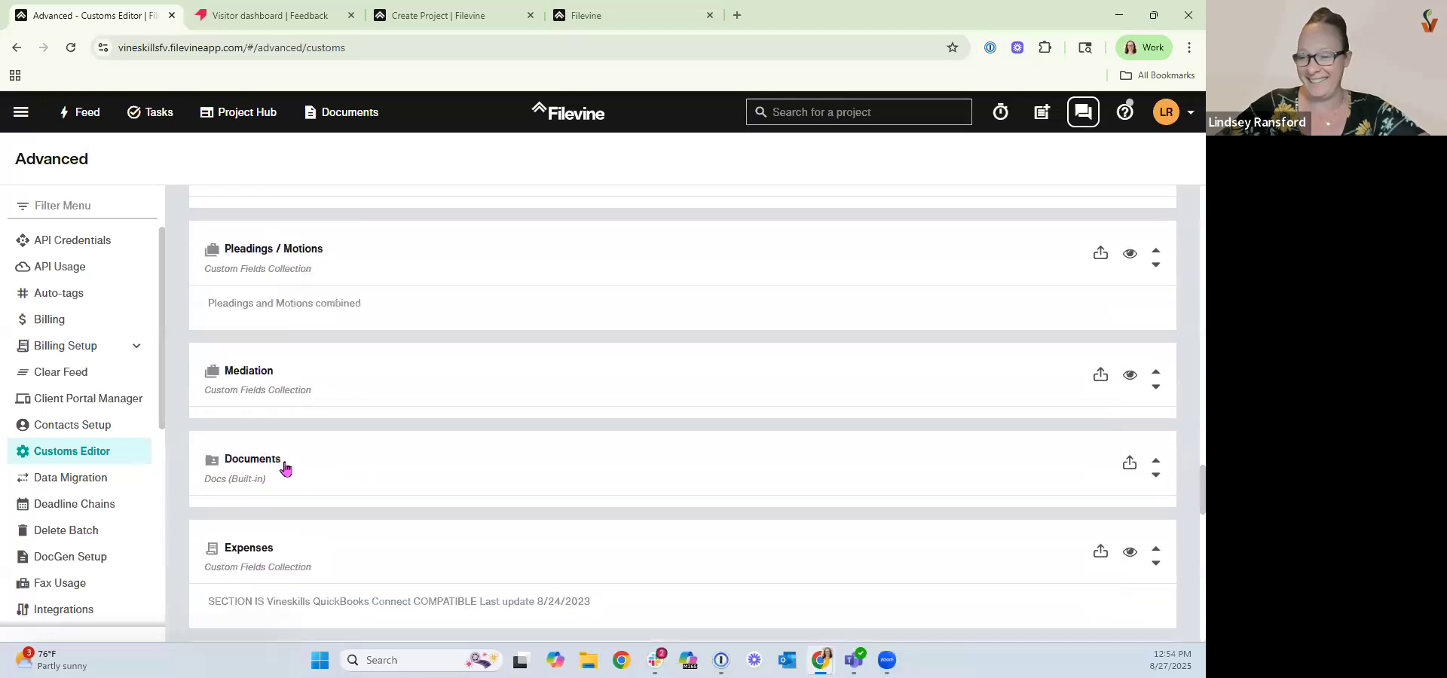
scroll(622, 491, down, 7)
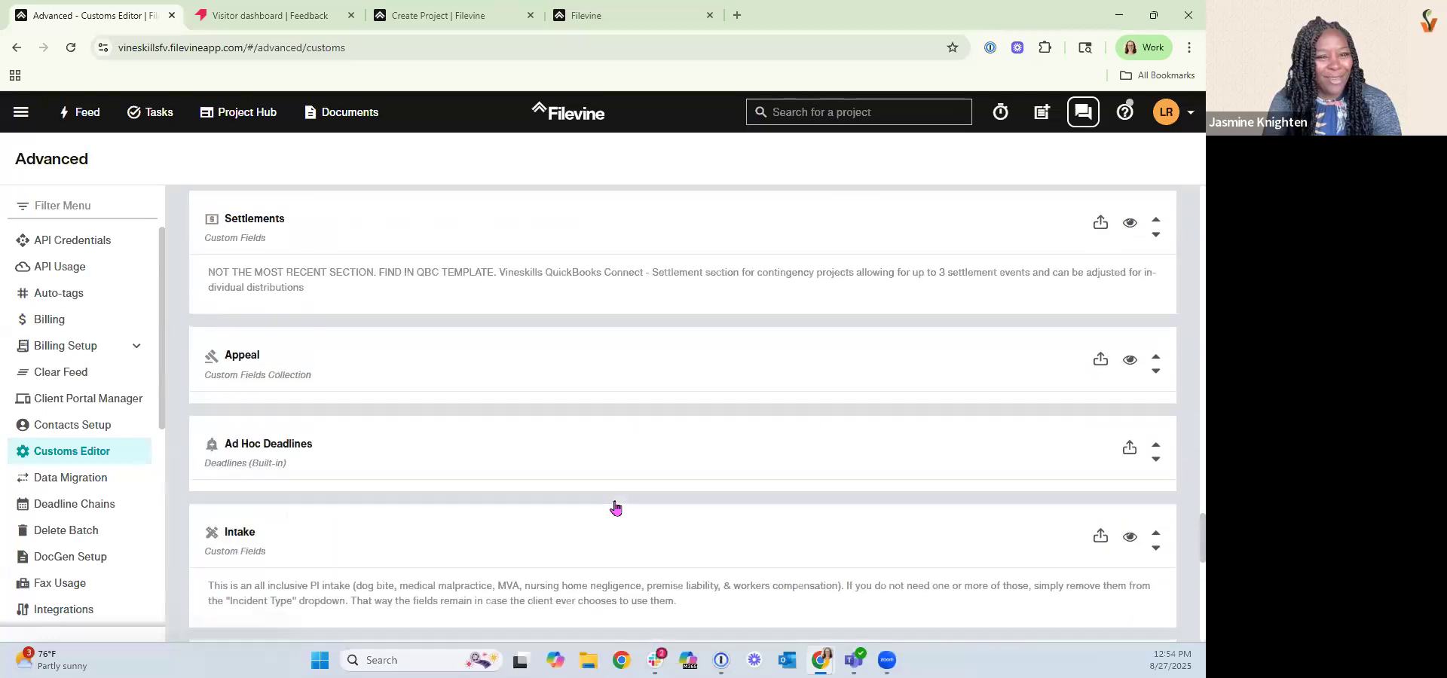
Open the Intake section and review the Google Street View widget's settings, then cancel the dialog.
click(242, 534)
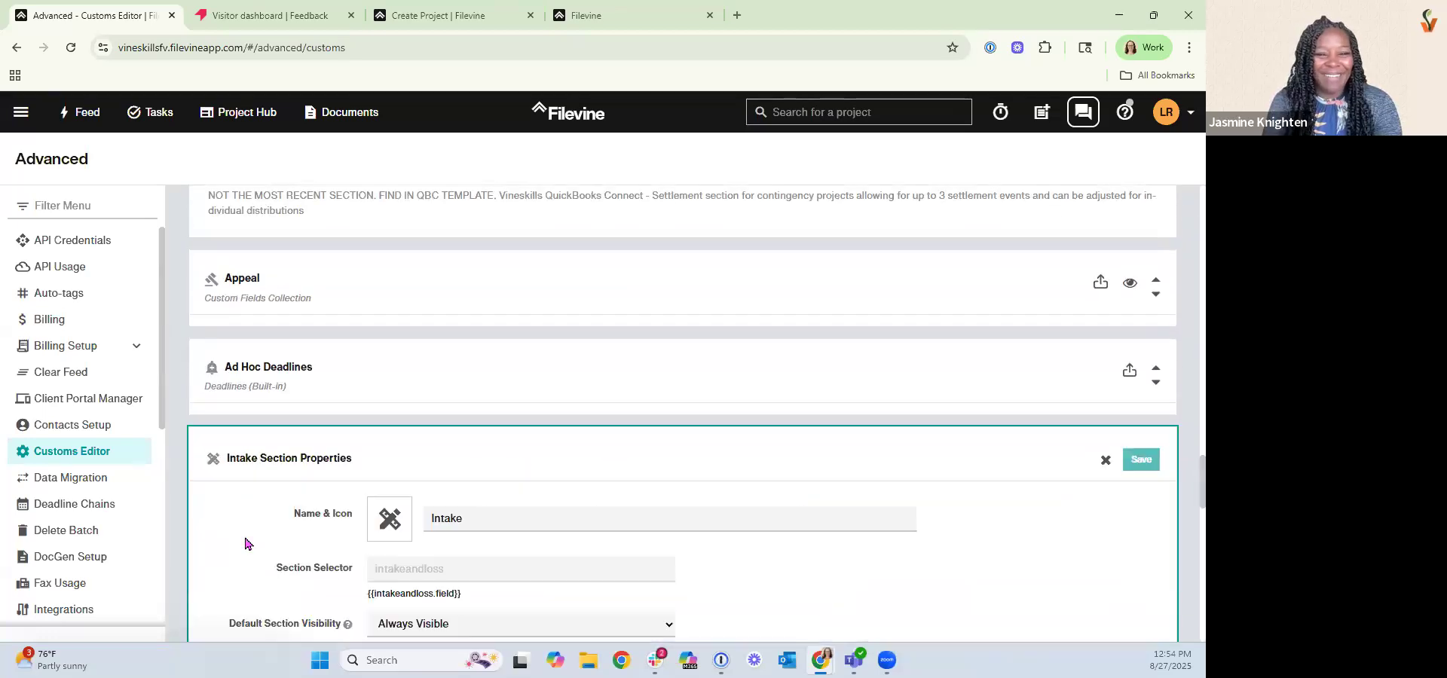
scroll(245, 543, down, 5)
scroll(246, 543, down, 4)
scroll(767, 407, down, 8)
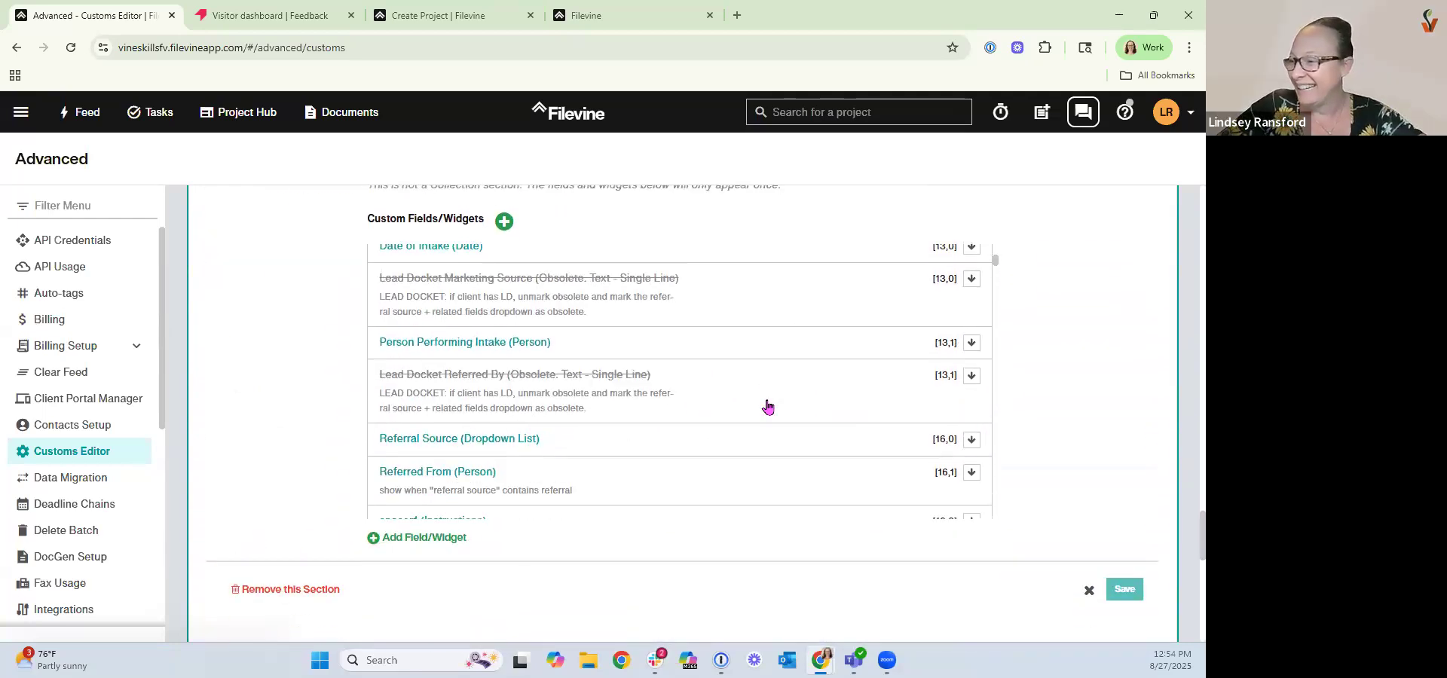
scroll(768, 407, down, 4)
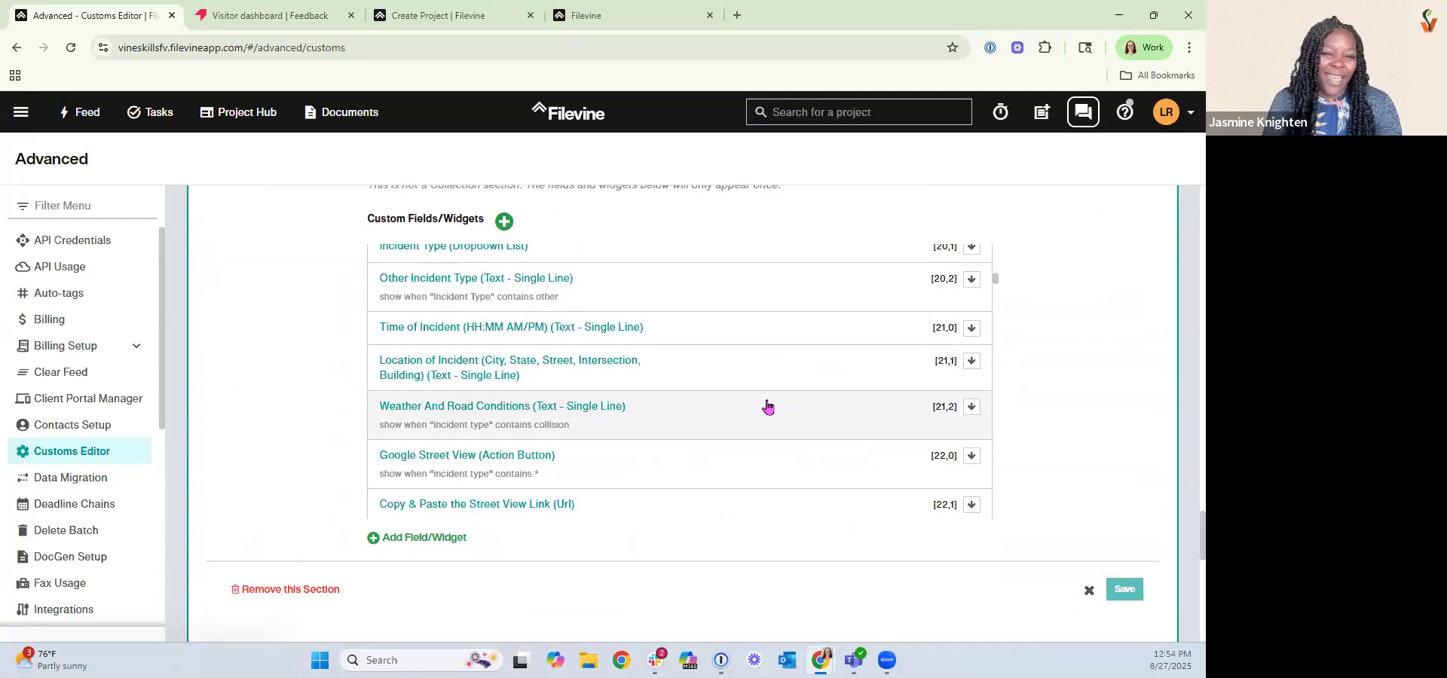
scroll(767, 407, down, 1)
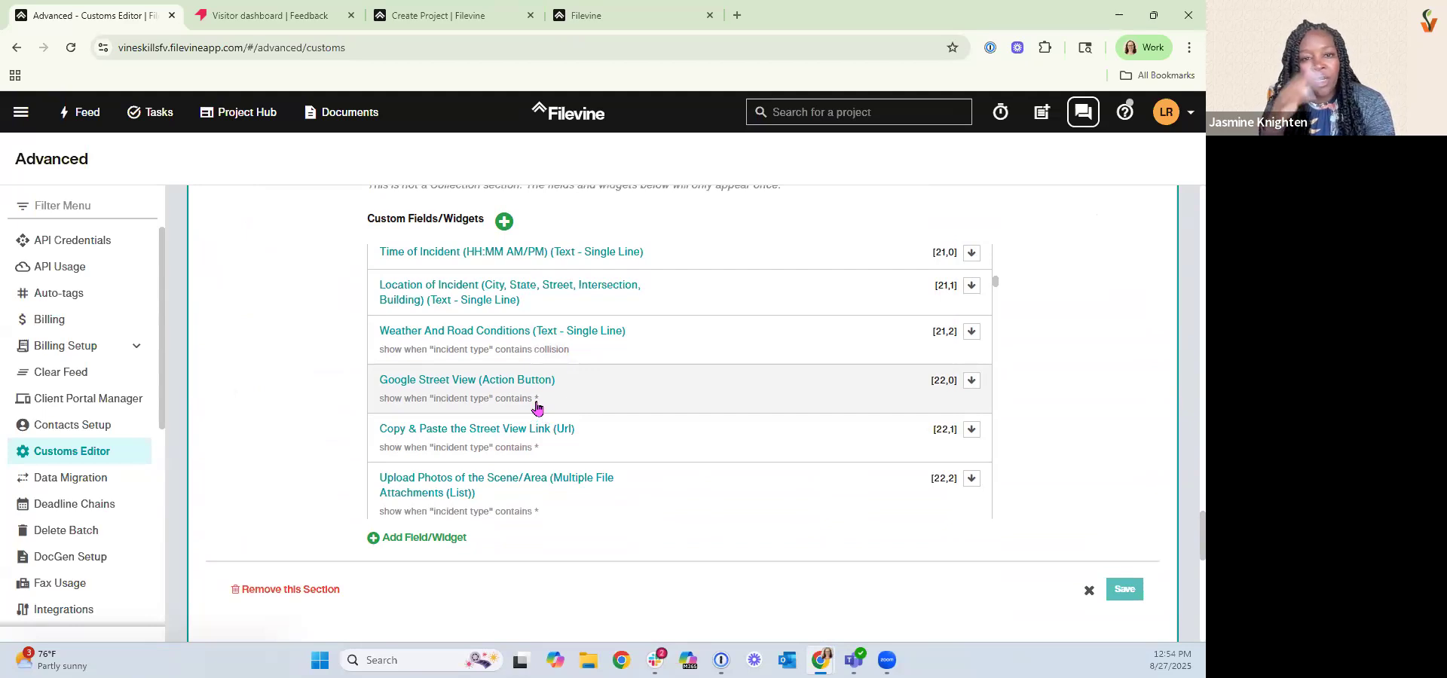
click(582, 399)
click(501, 523)
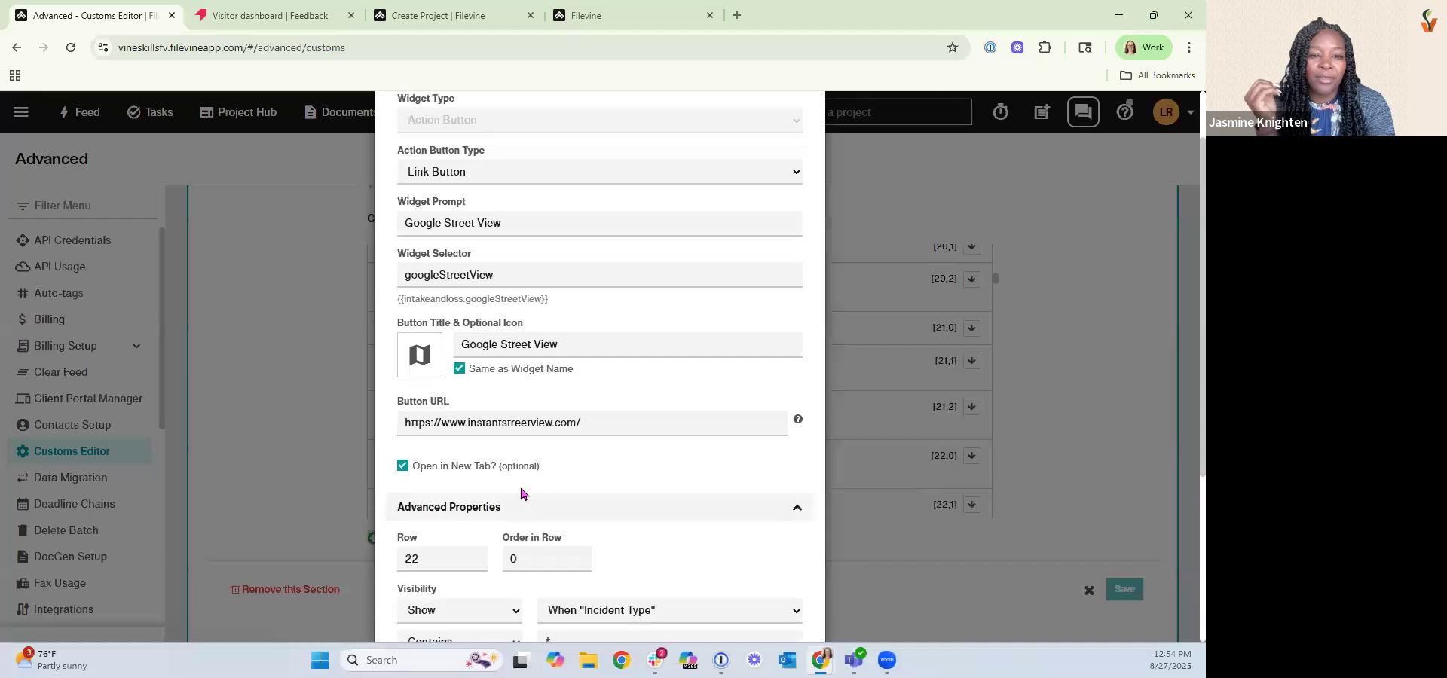
scroll(482, 512, down, 2)
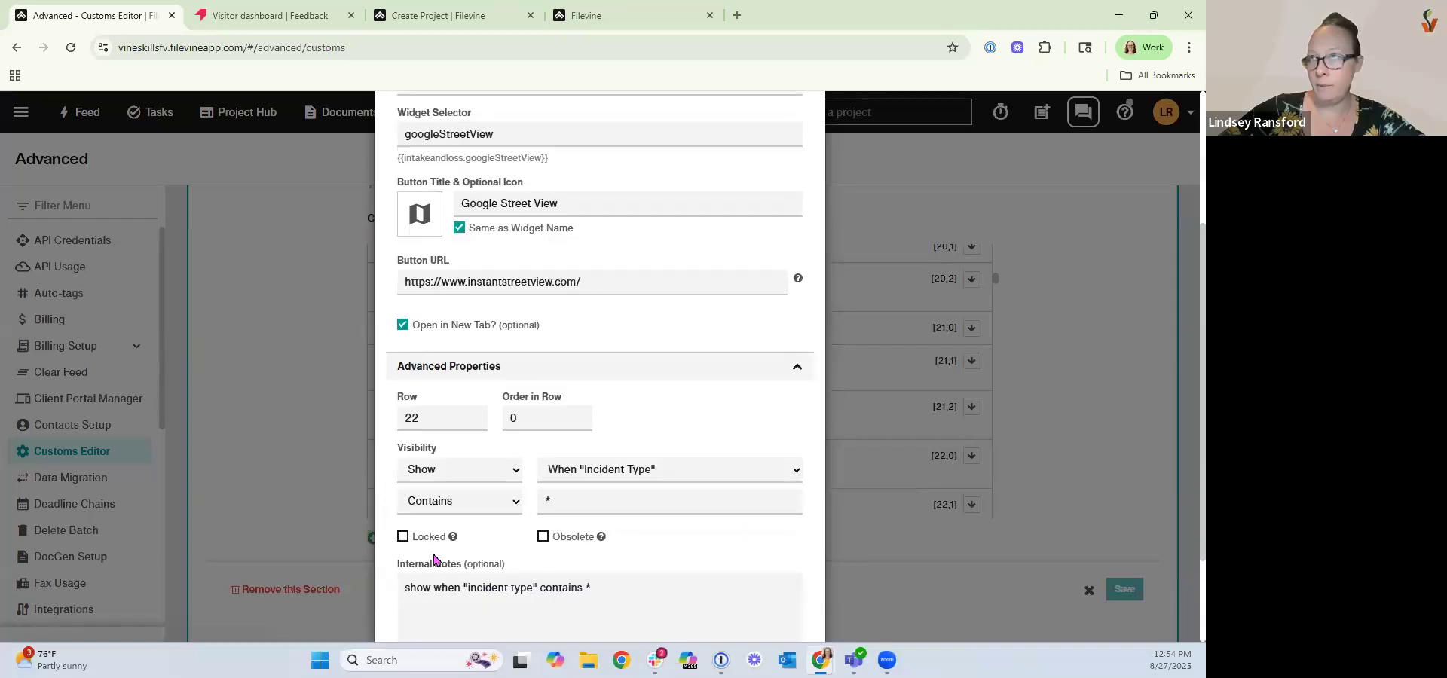
scroll(749, 420, down, 2)
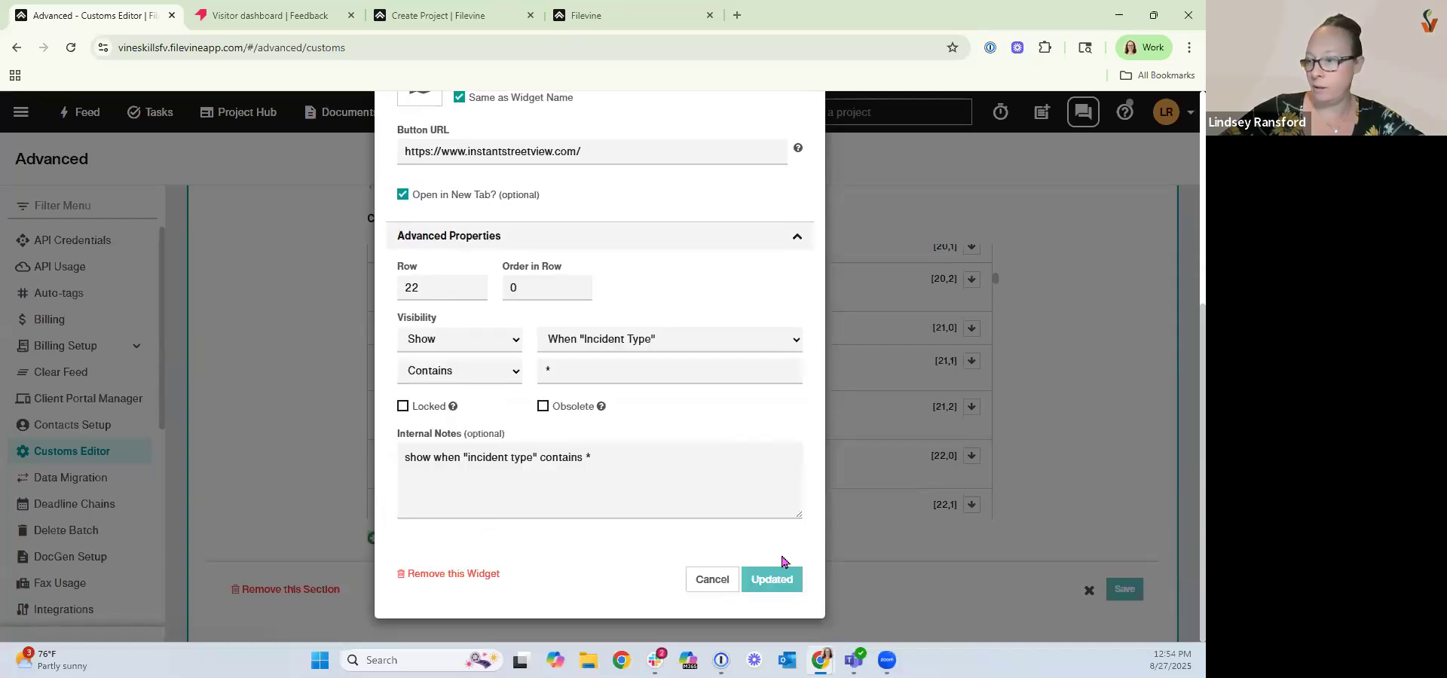
click(725, 579)
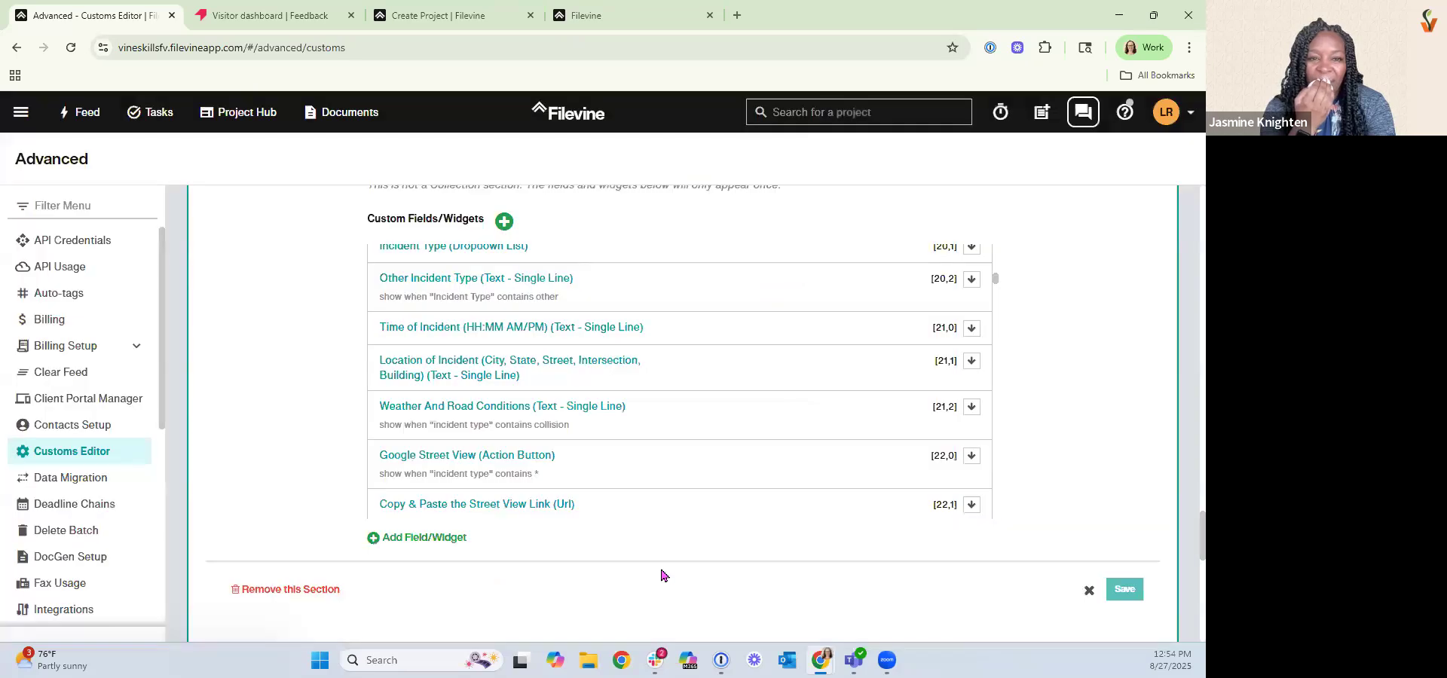
Try marking the Copy & Paste the Street View Link field as Locked and Obsolete, then cancel.
click(628, 516)
click(494, 361)
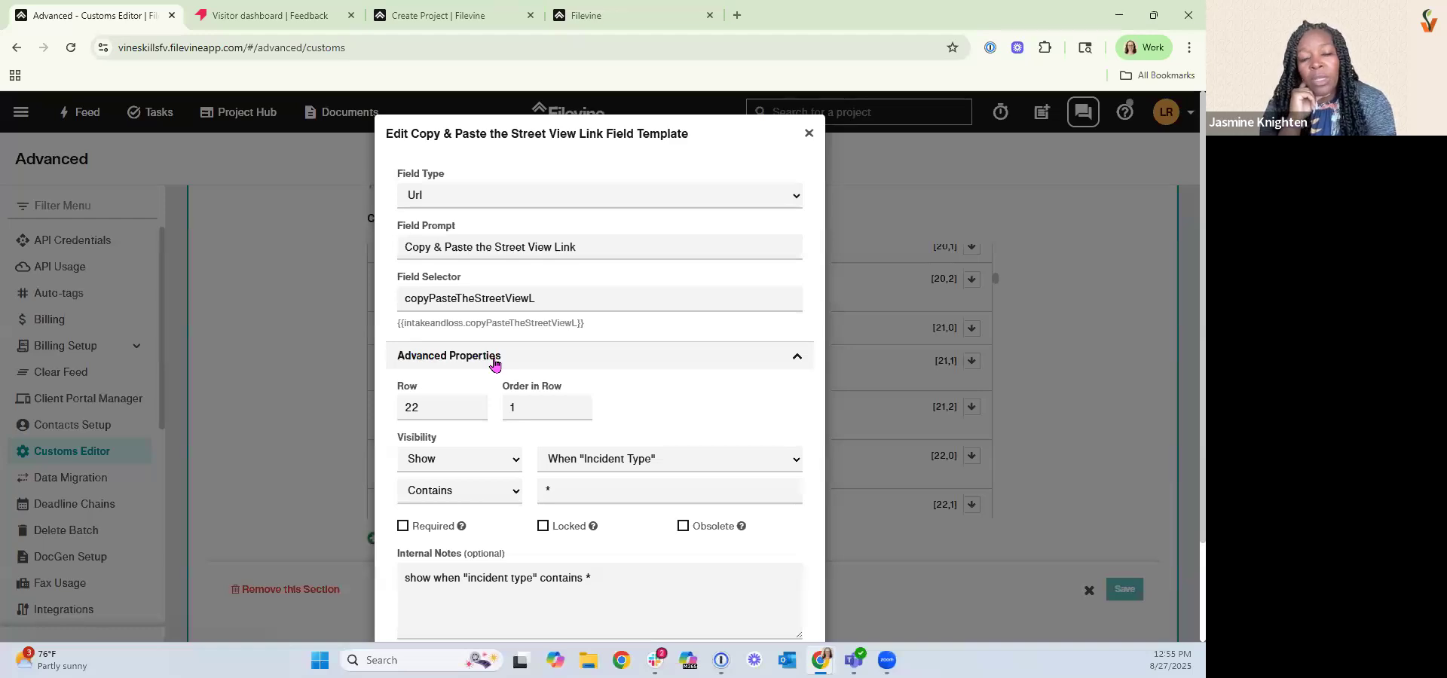
click(542, 527)
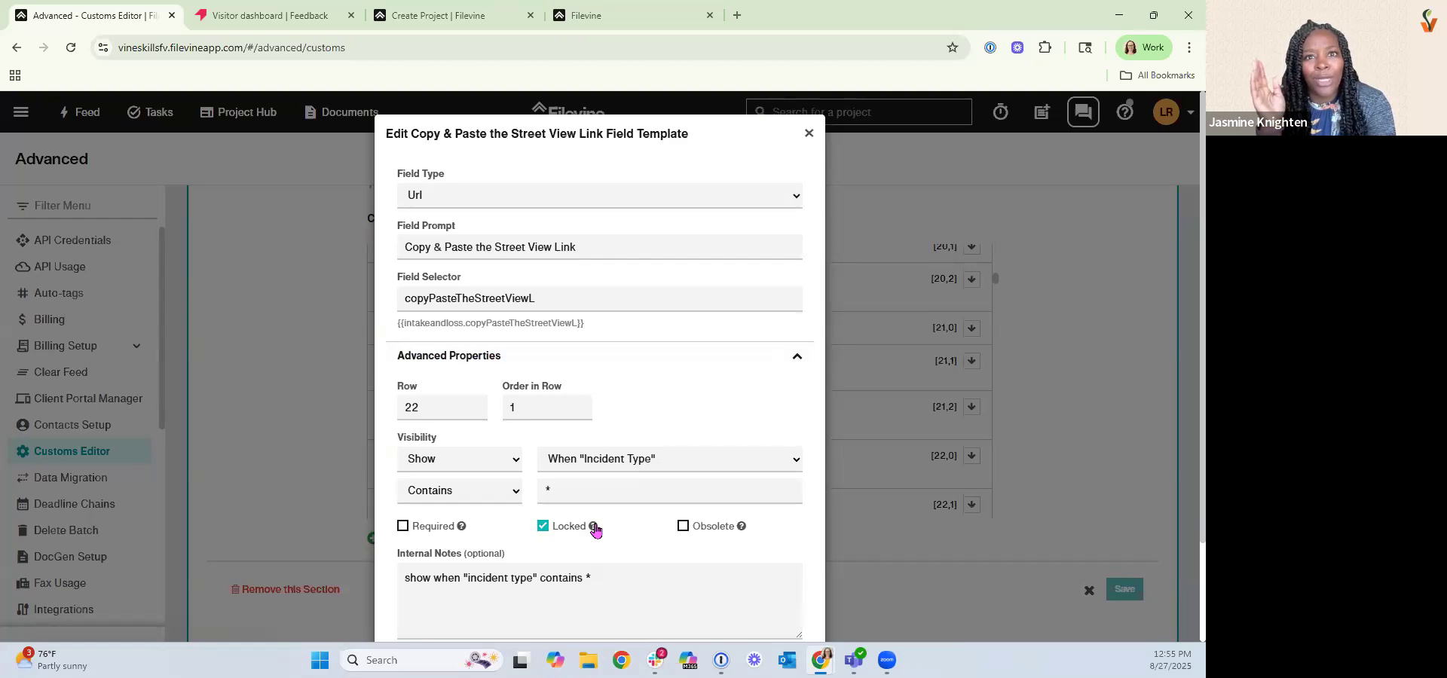
mouse_move(594, 531)
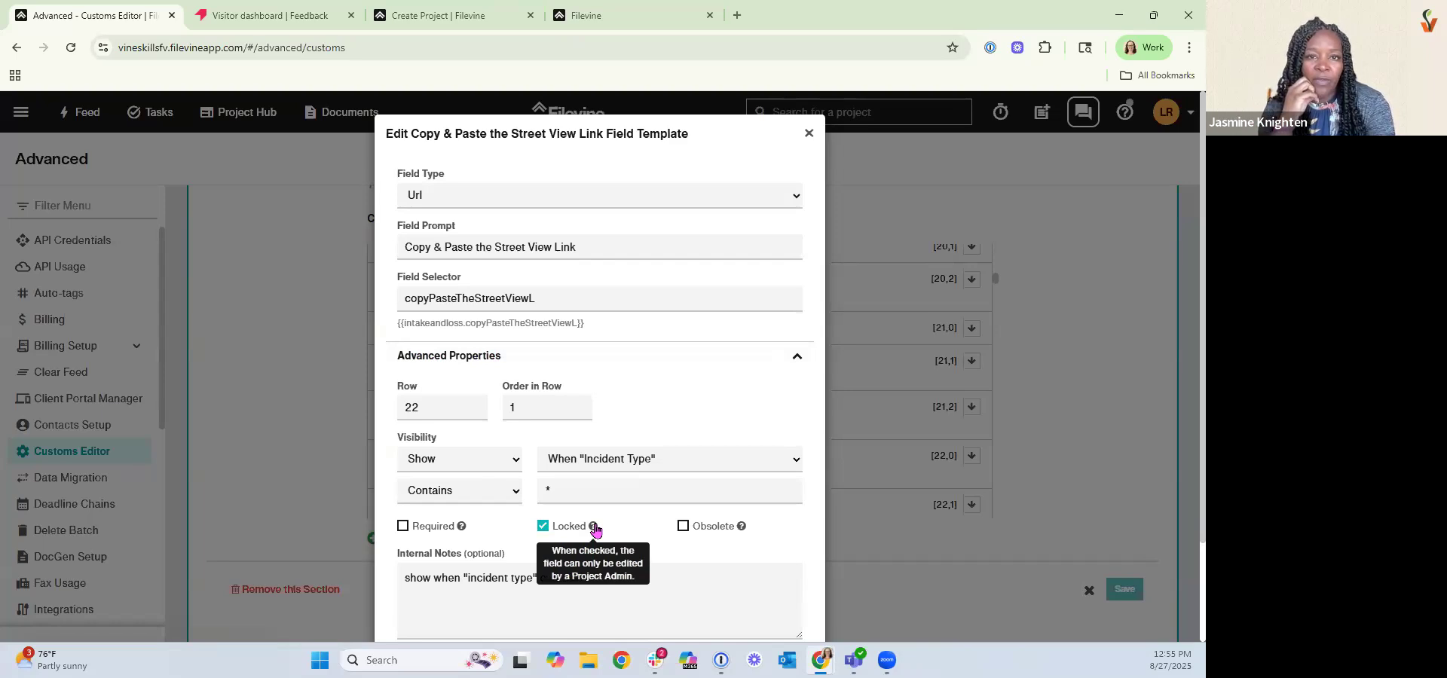
click(683, 527)
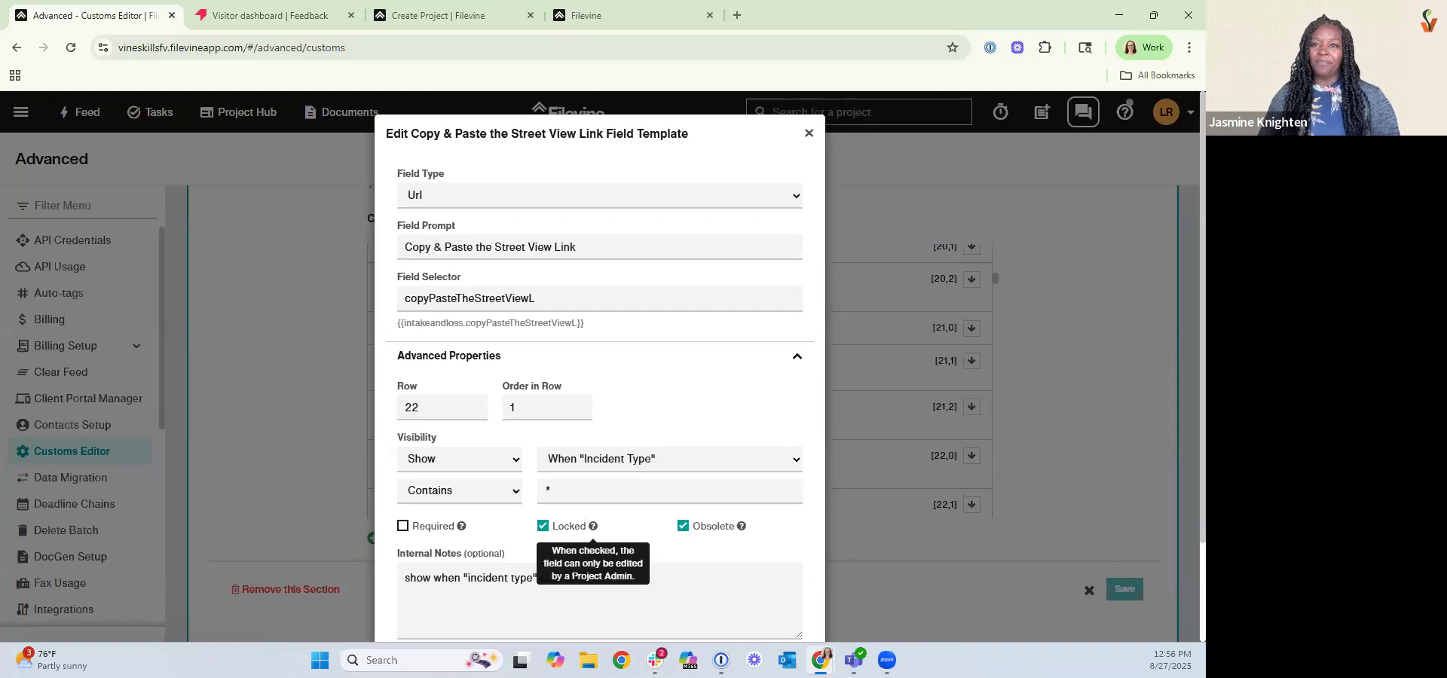
scroll(742, 475, down, 2)
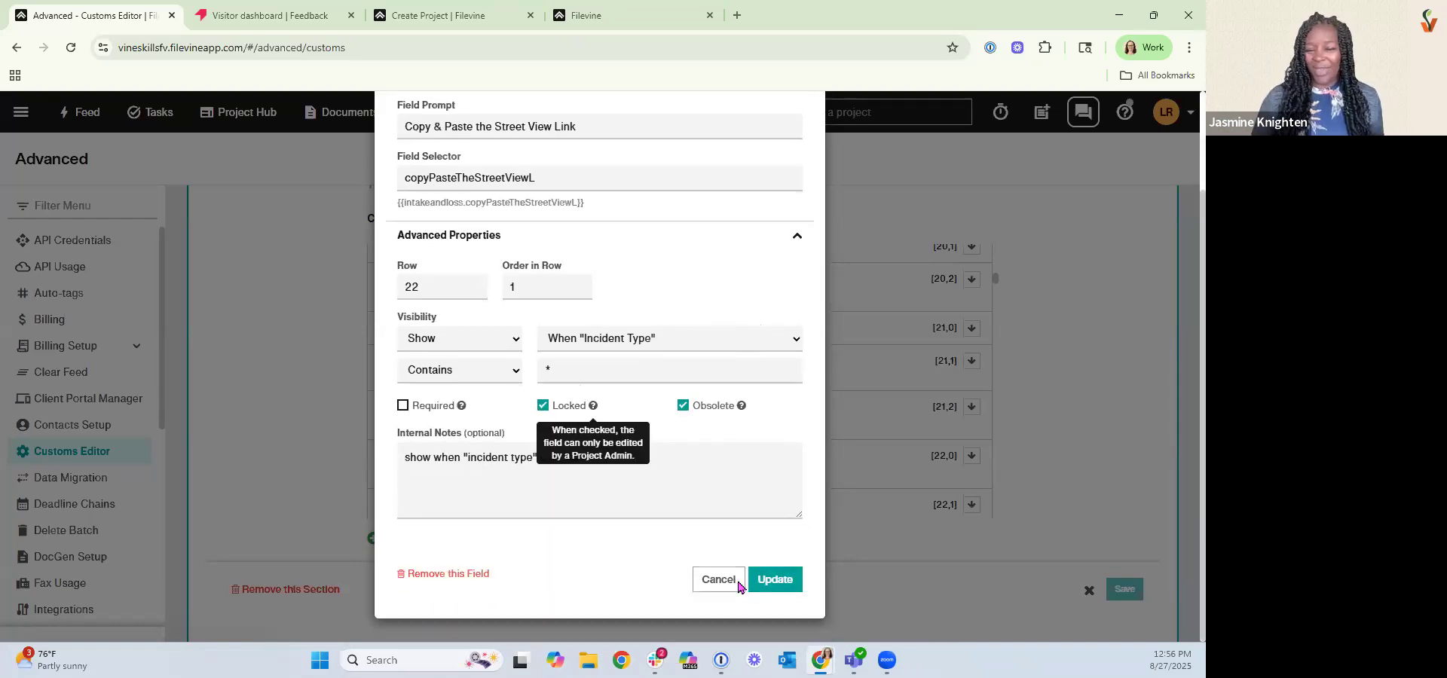
click(737, 582)
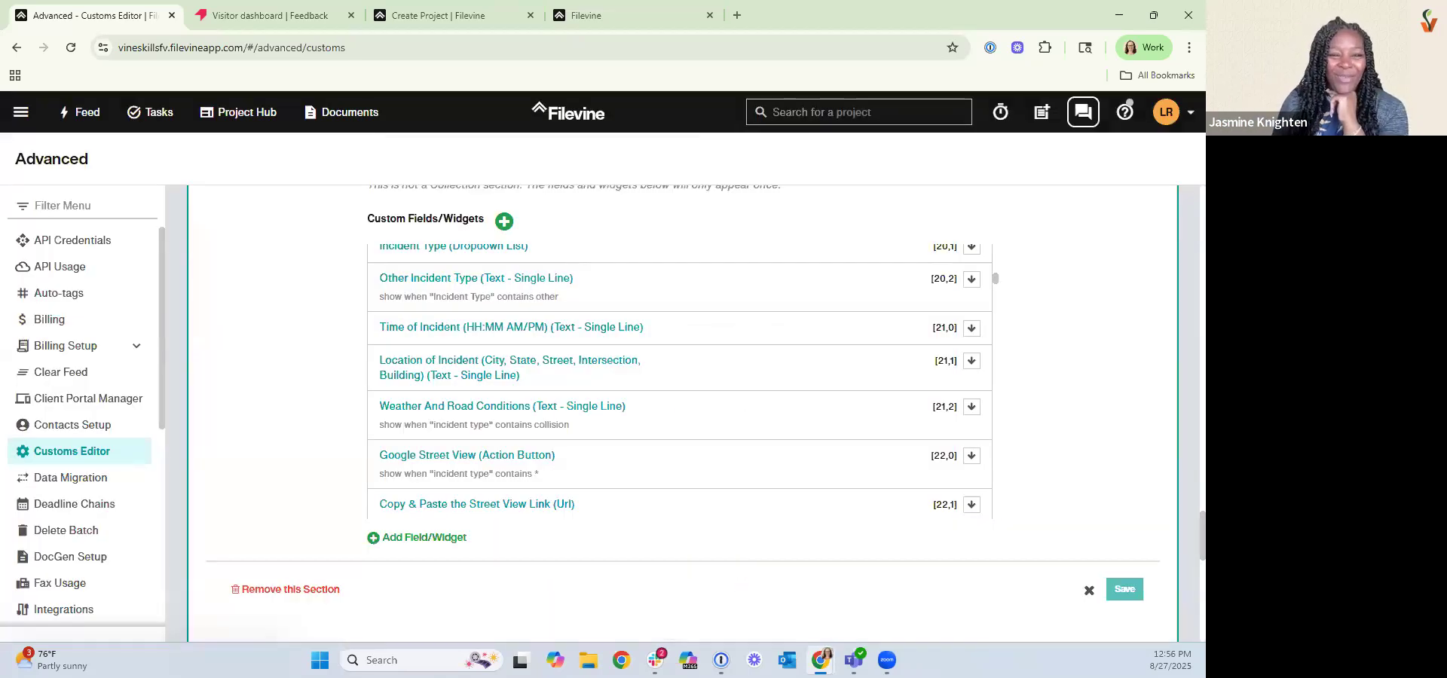